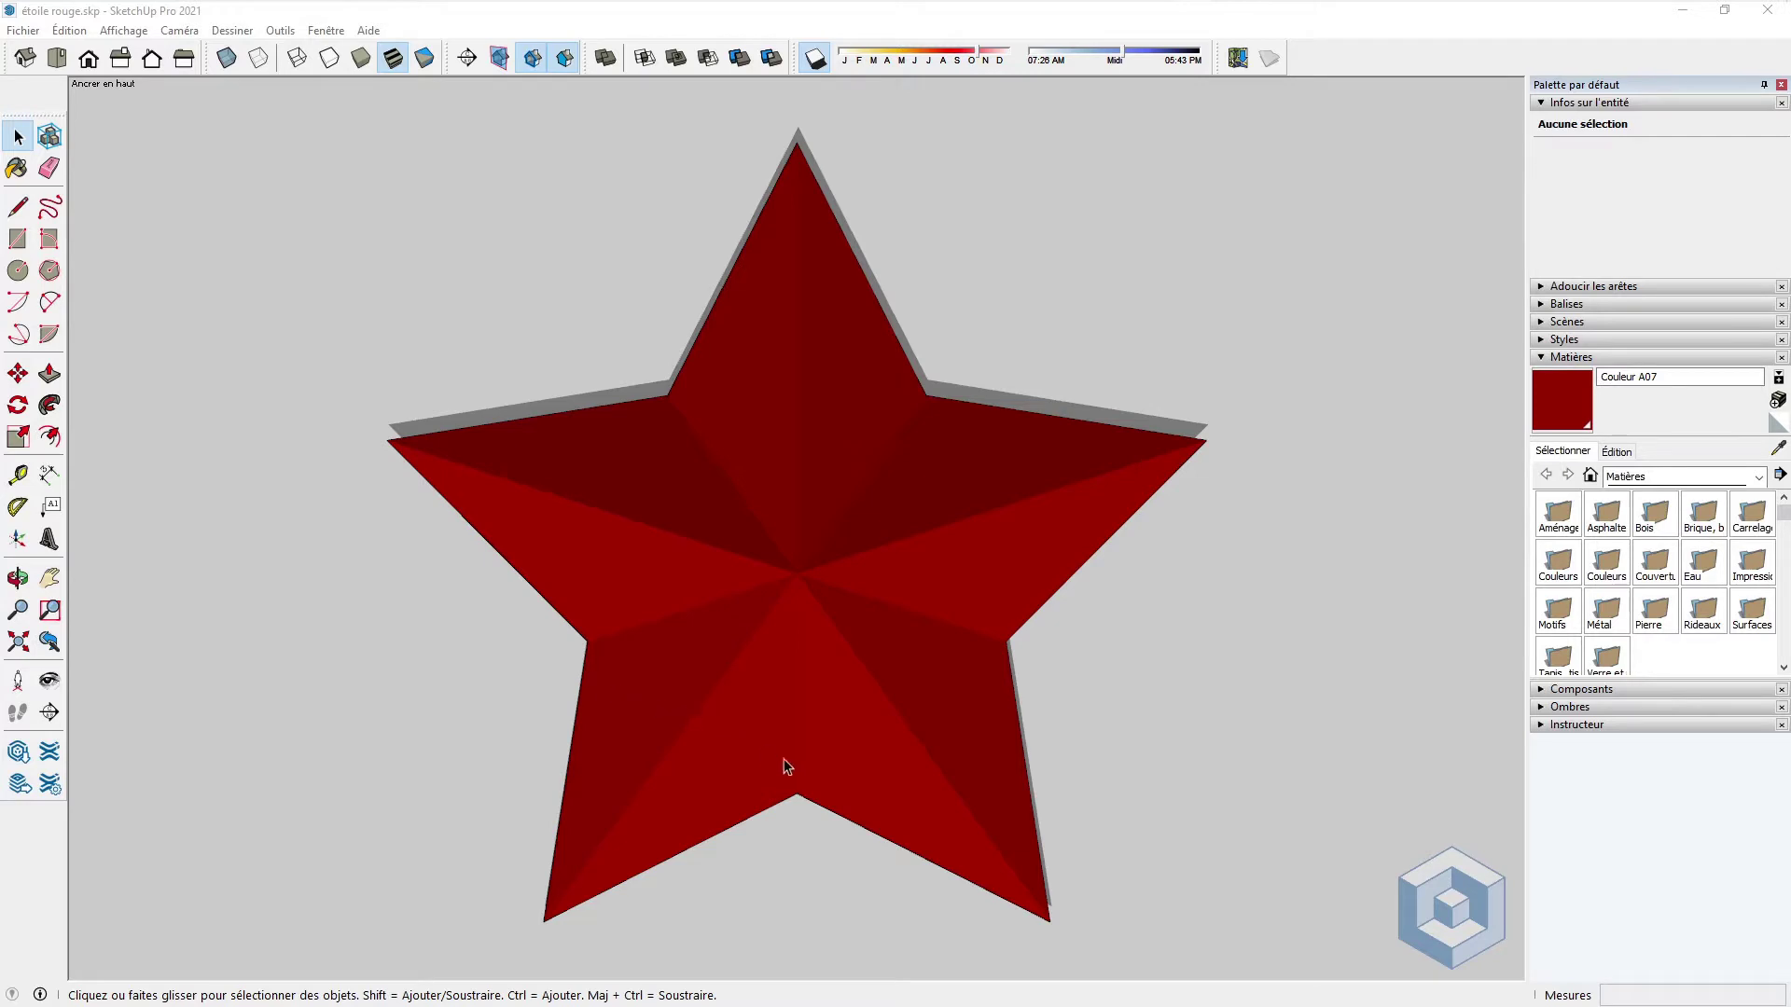
# Step: Start a new model and delete the default human figure
pyautogui.moveTo(783, 765); pyautogui.dragTo(590, 980, button='middle')
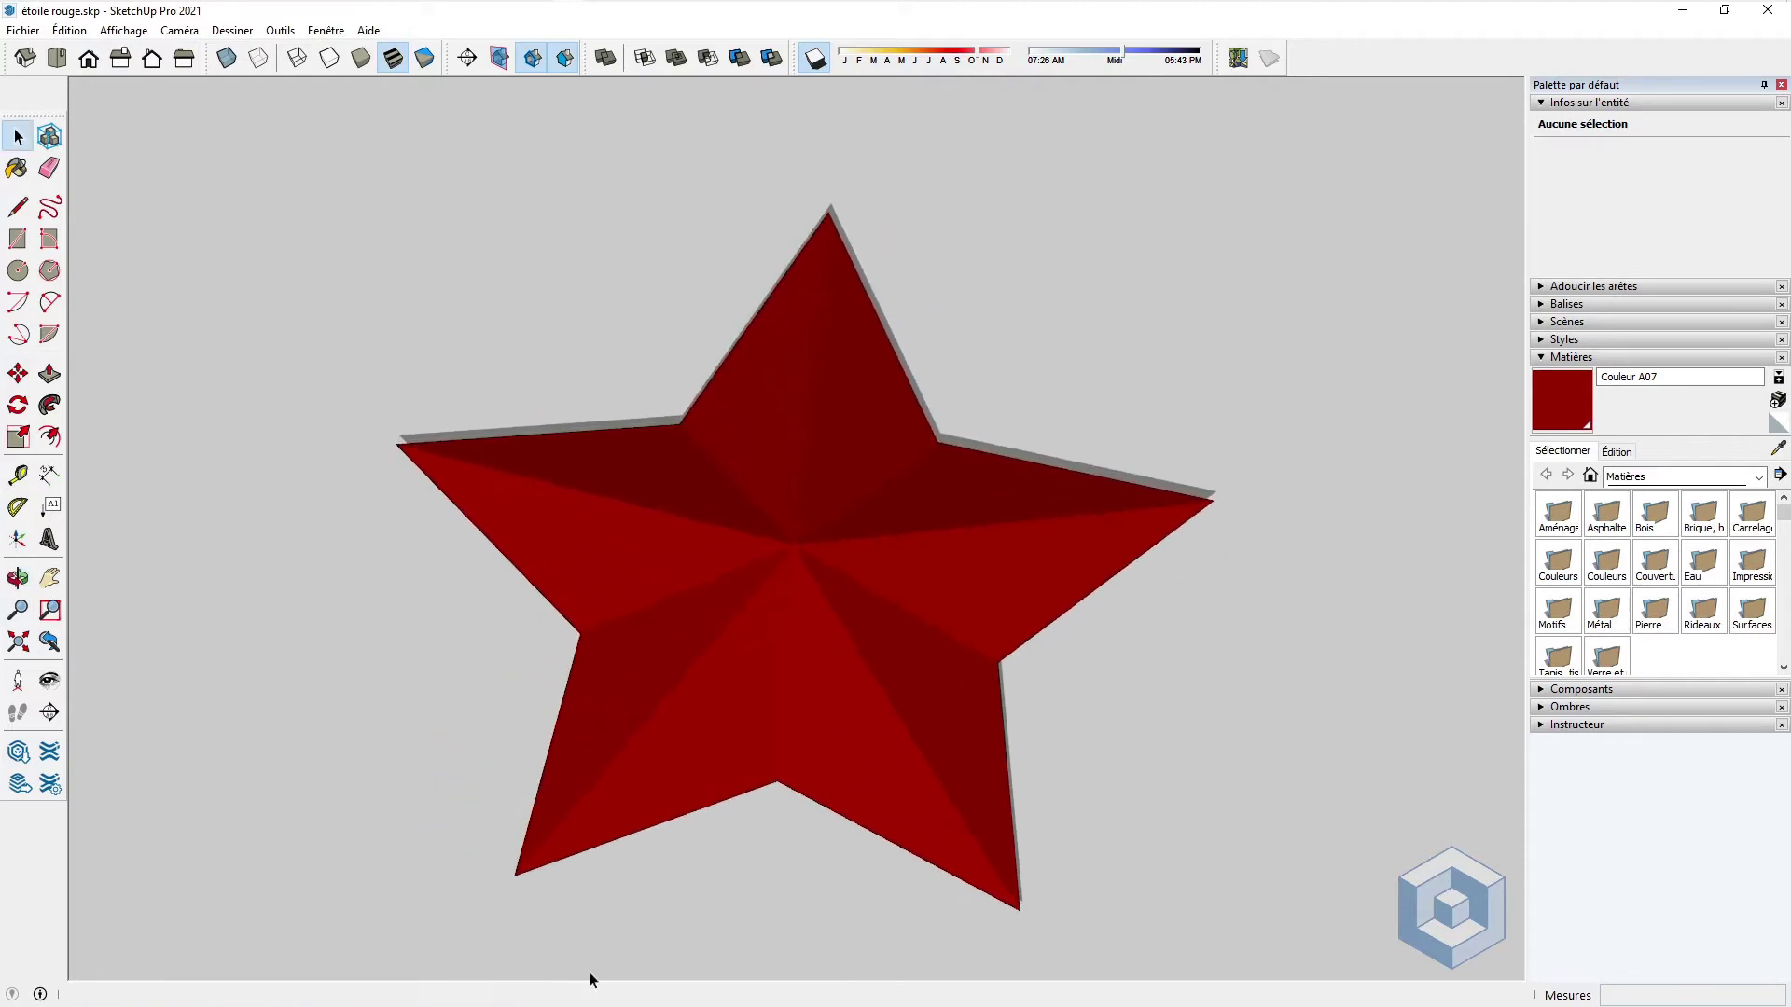
pyautogui.click(23, 31)
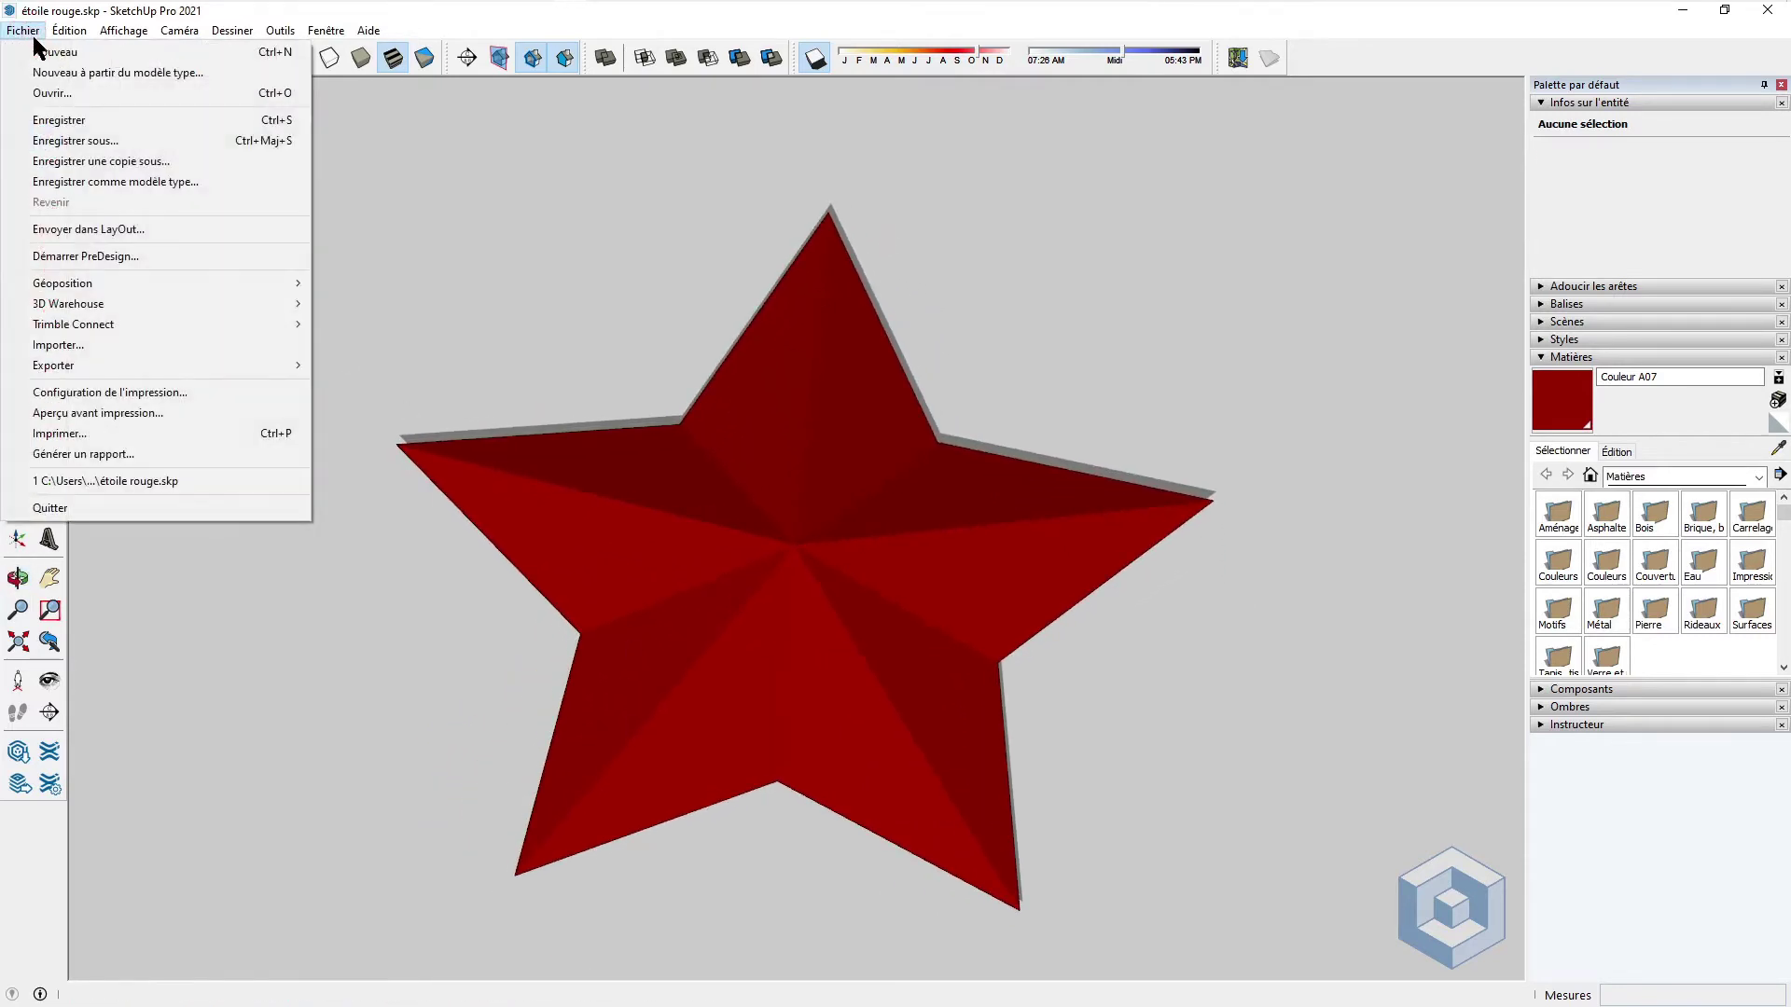
pyautogui.click(42, 47)
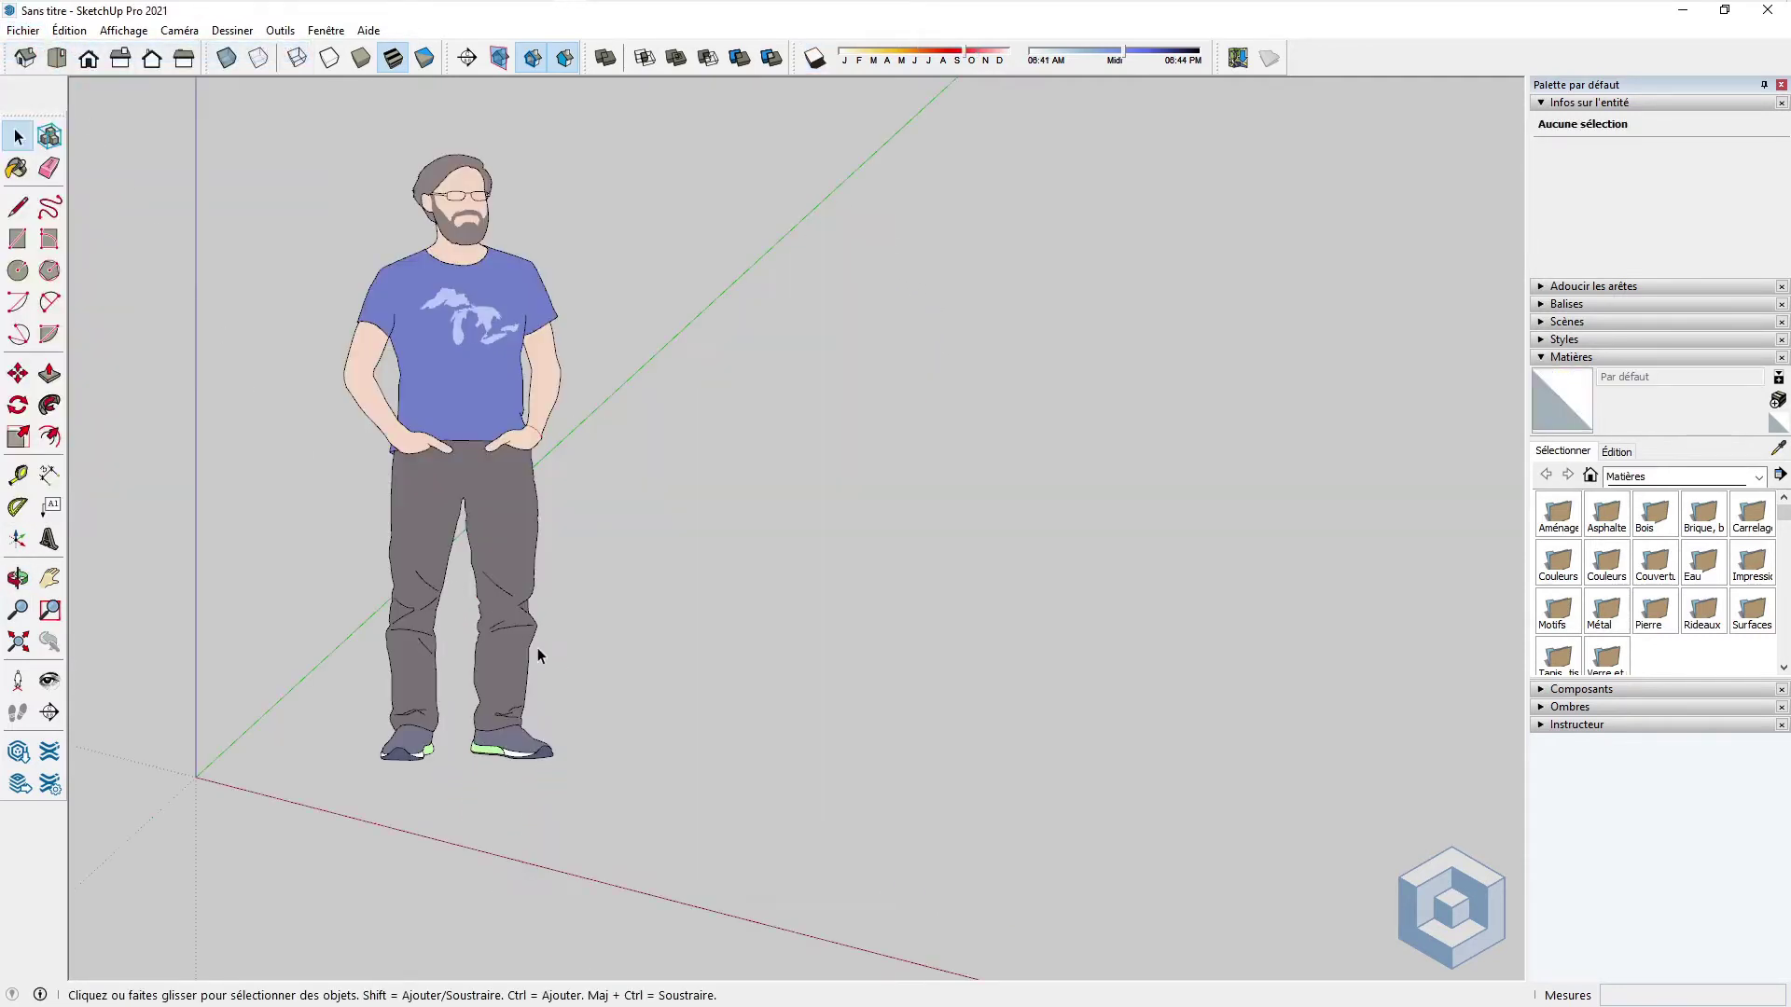
pyautogui.click(466, 312)
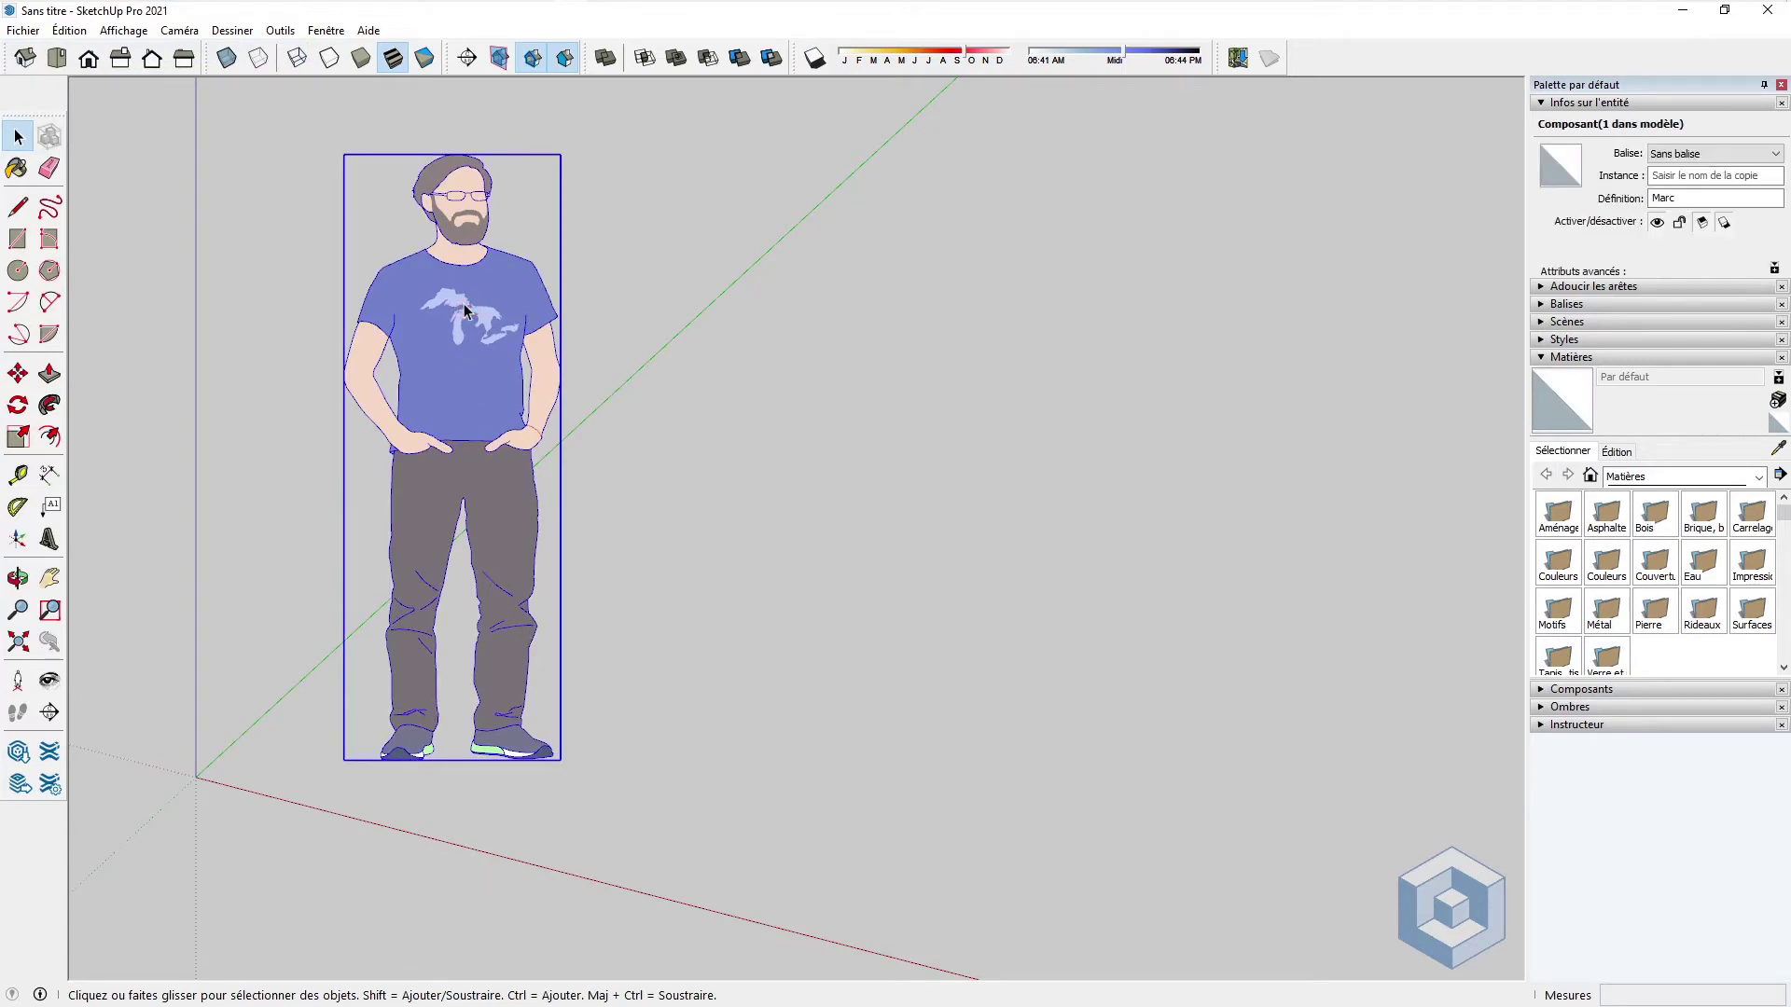
pyautogui.press('Delete')
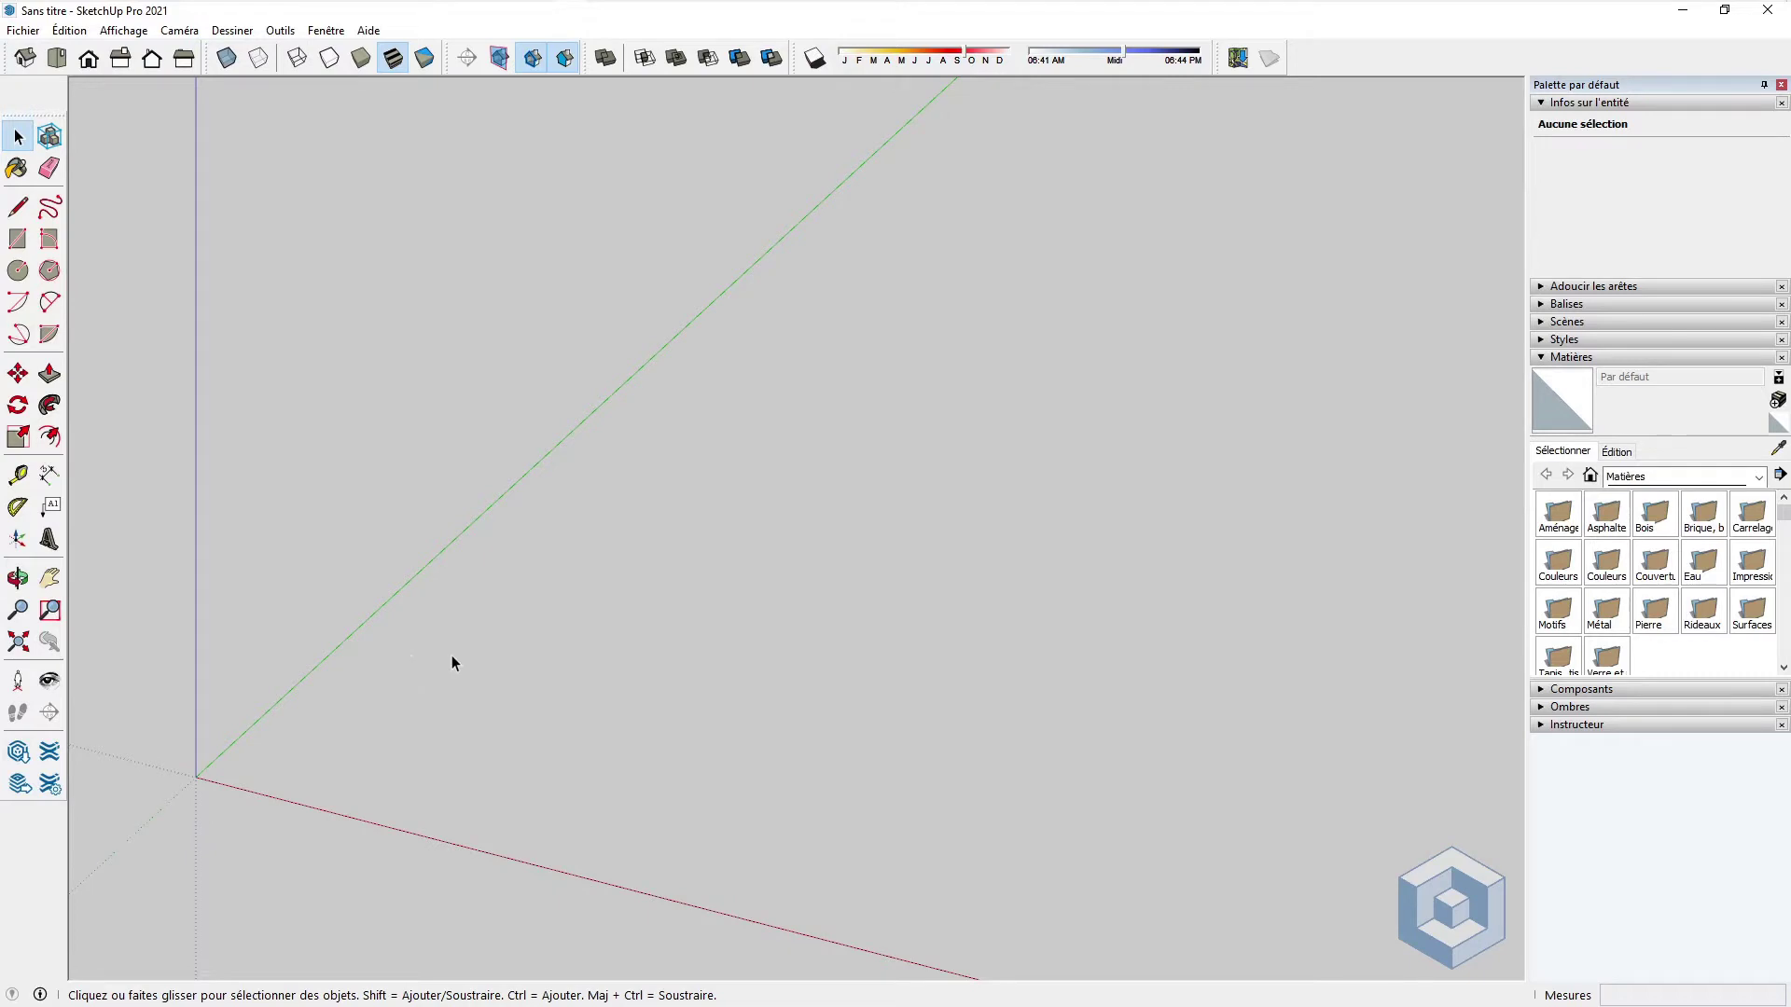
# Step: Draw a 5-sided polygon centred on the origin, with one vertex on the green axis and an inscribed radius of about 40.5 cm
pyautogui.keyDown('shift'); pyautogui.moveTo(451, 663); pyautogui.dragTo(999, 529, button='middle'); pyautogui.keyUp('shift')
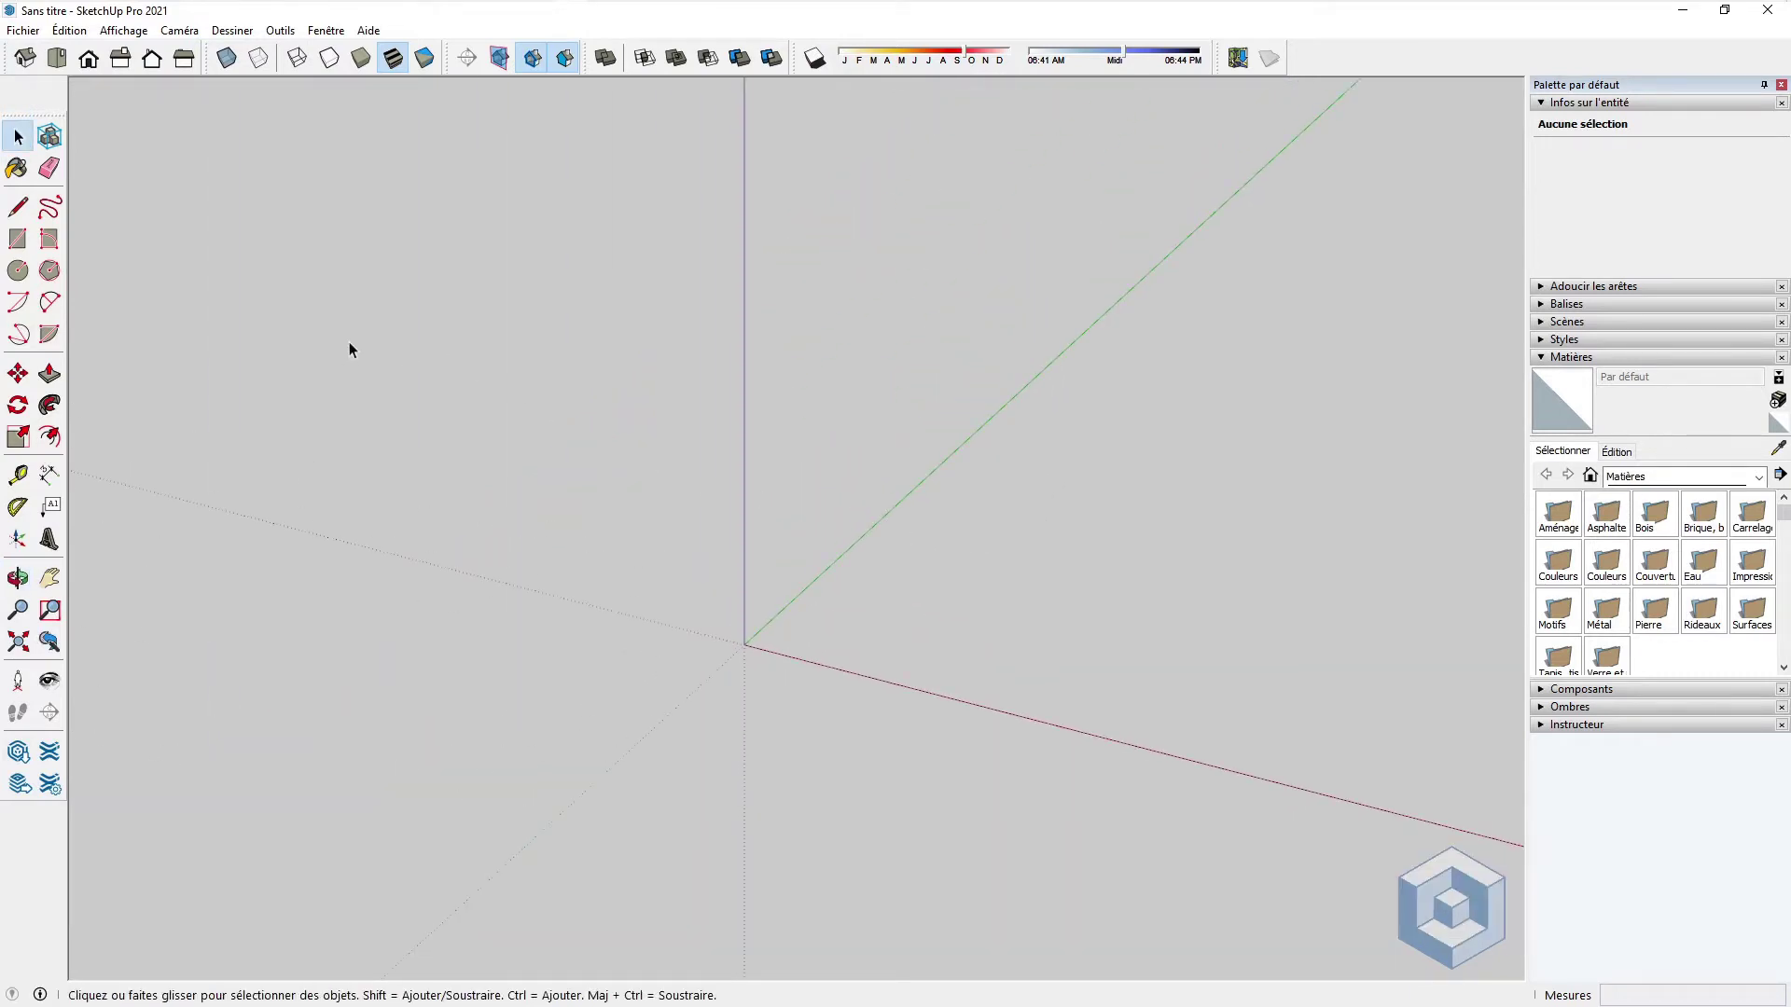
pyautogui.click(52, 276)
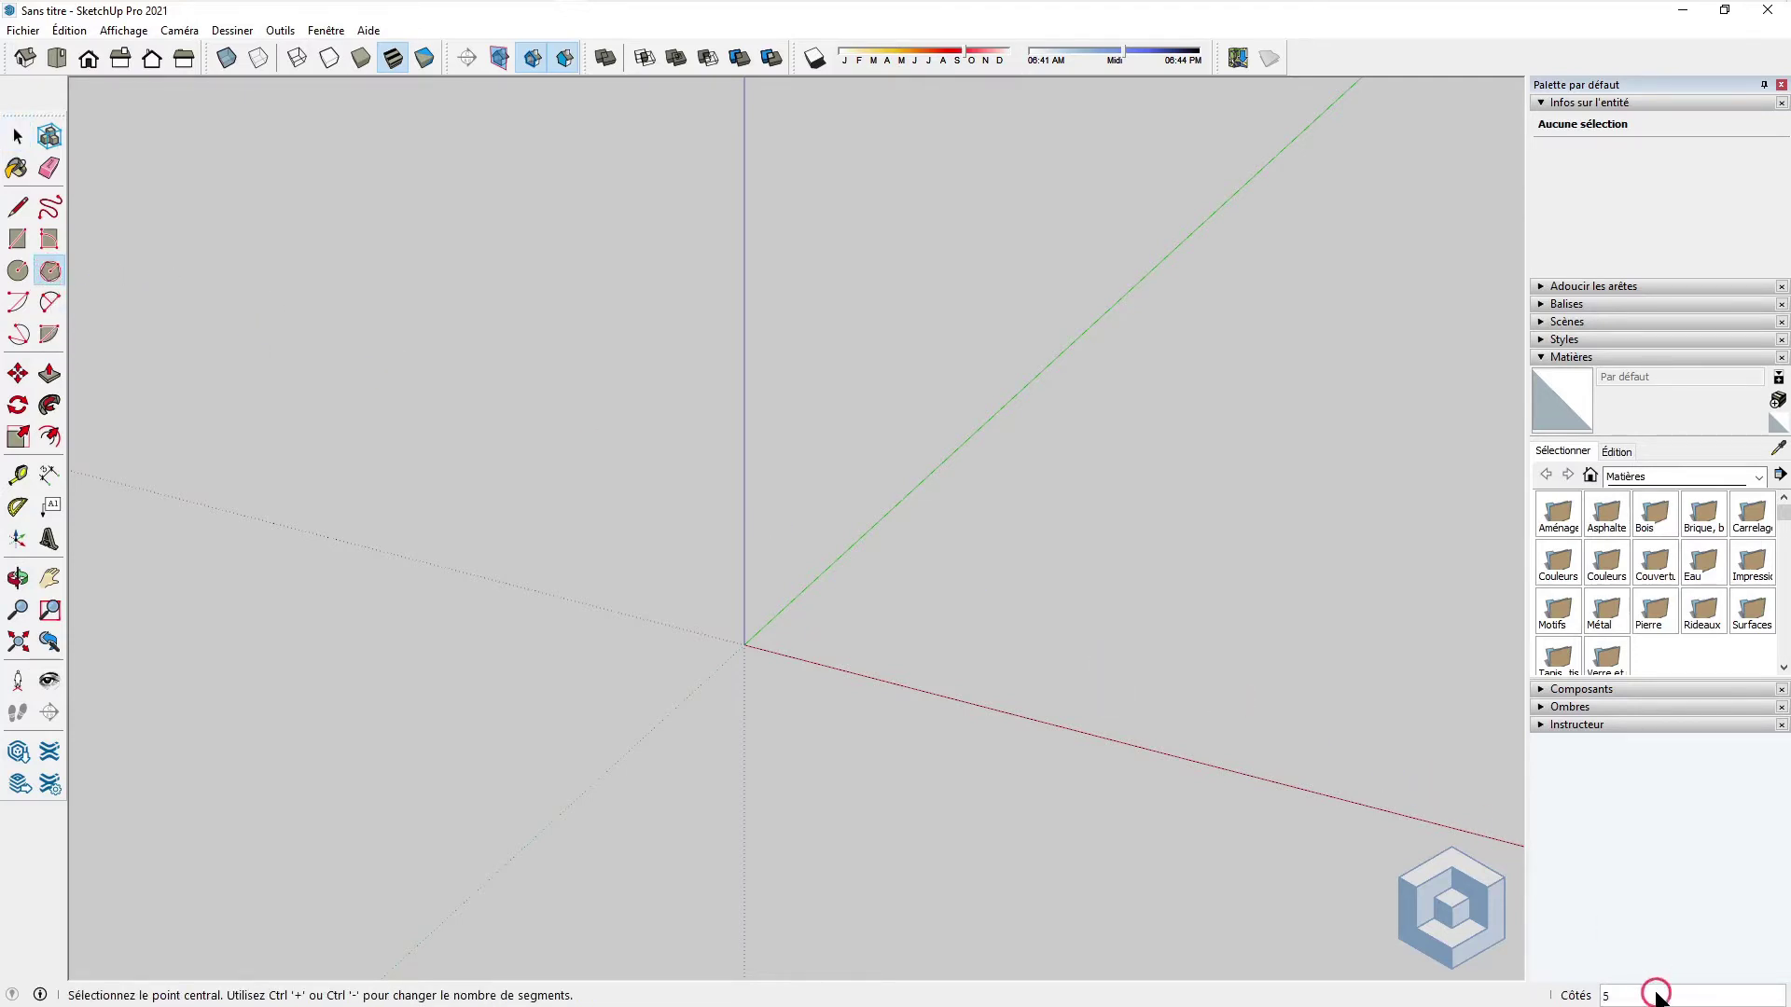
pyautogui.click(1606, 998)
pyautogui.write('5')
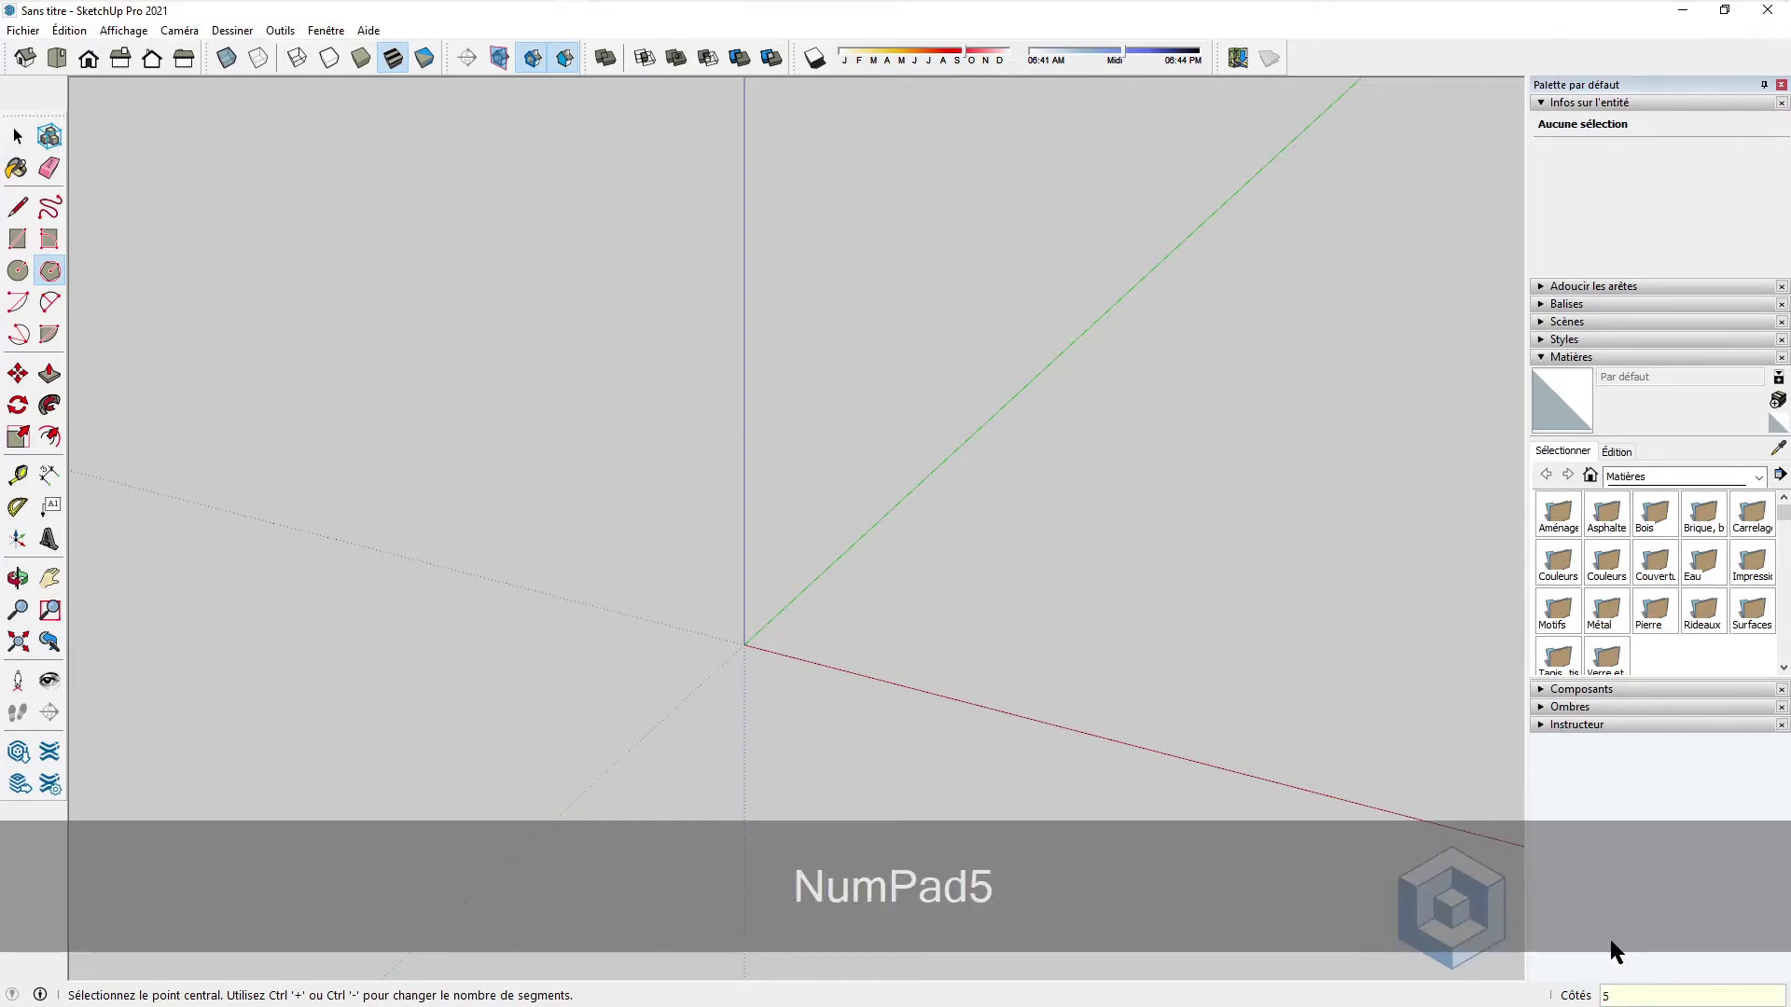
pyautogui.press('Return')
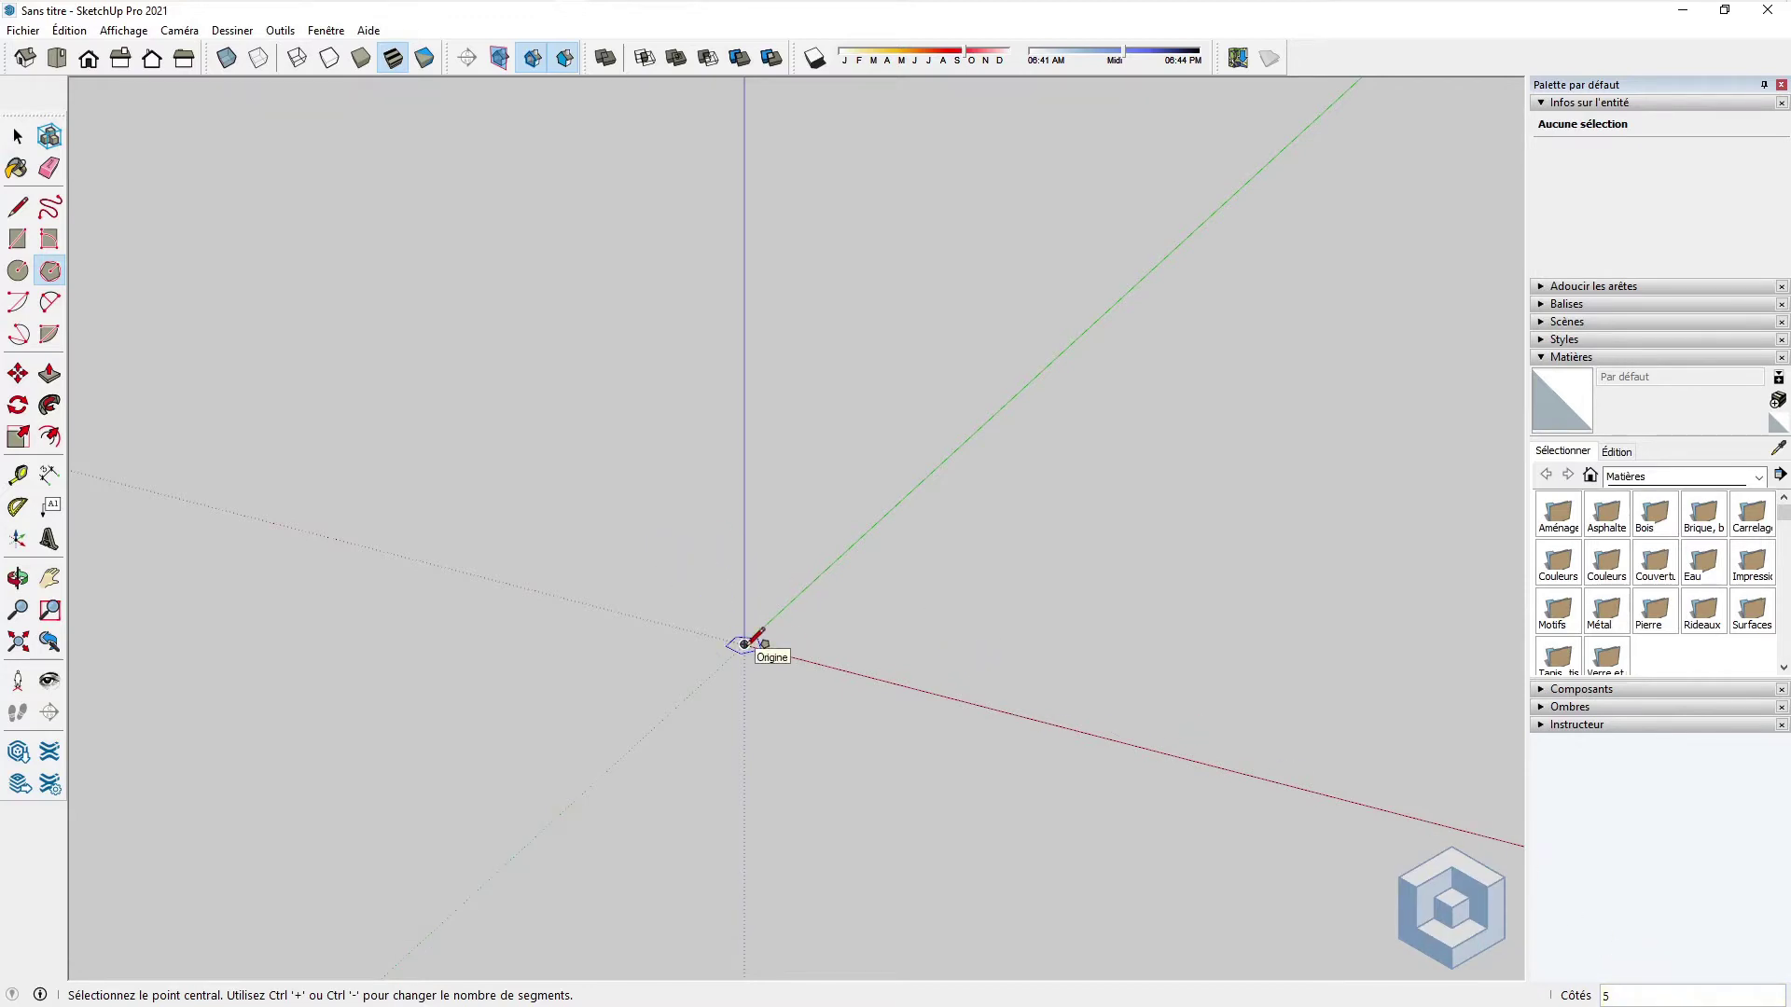
pyautogui.click(744, 644)
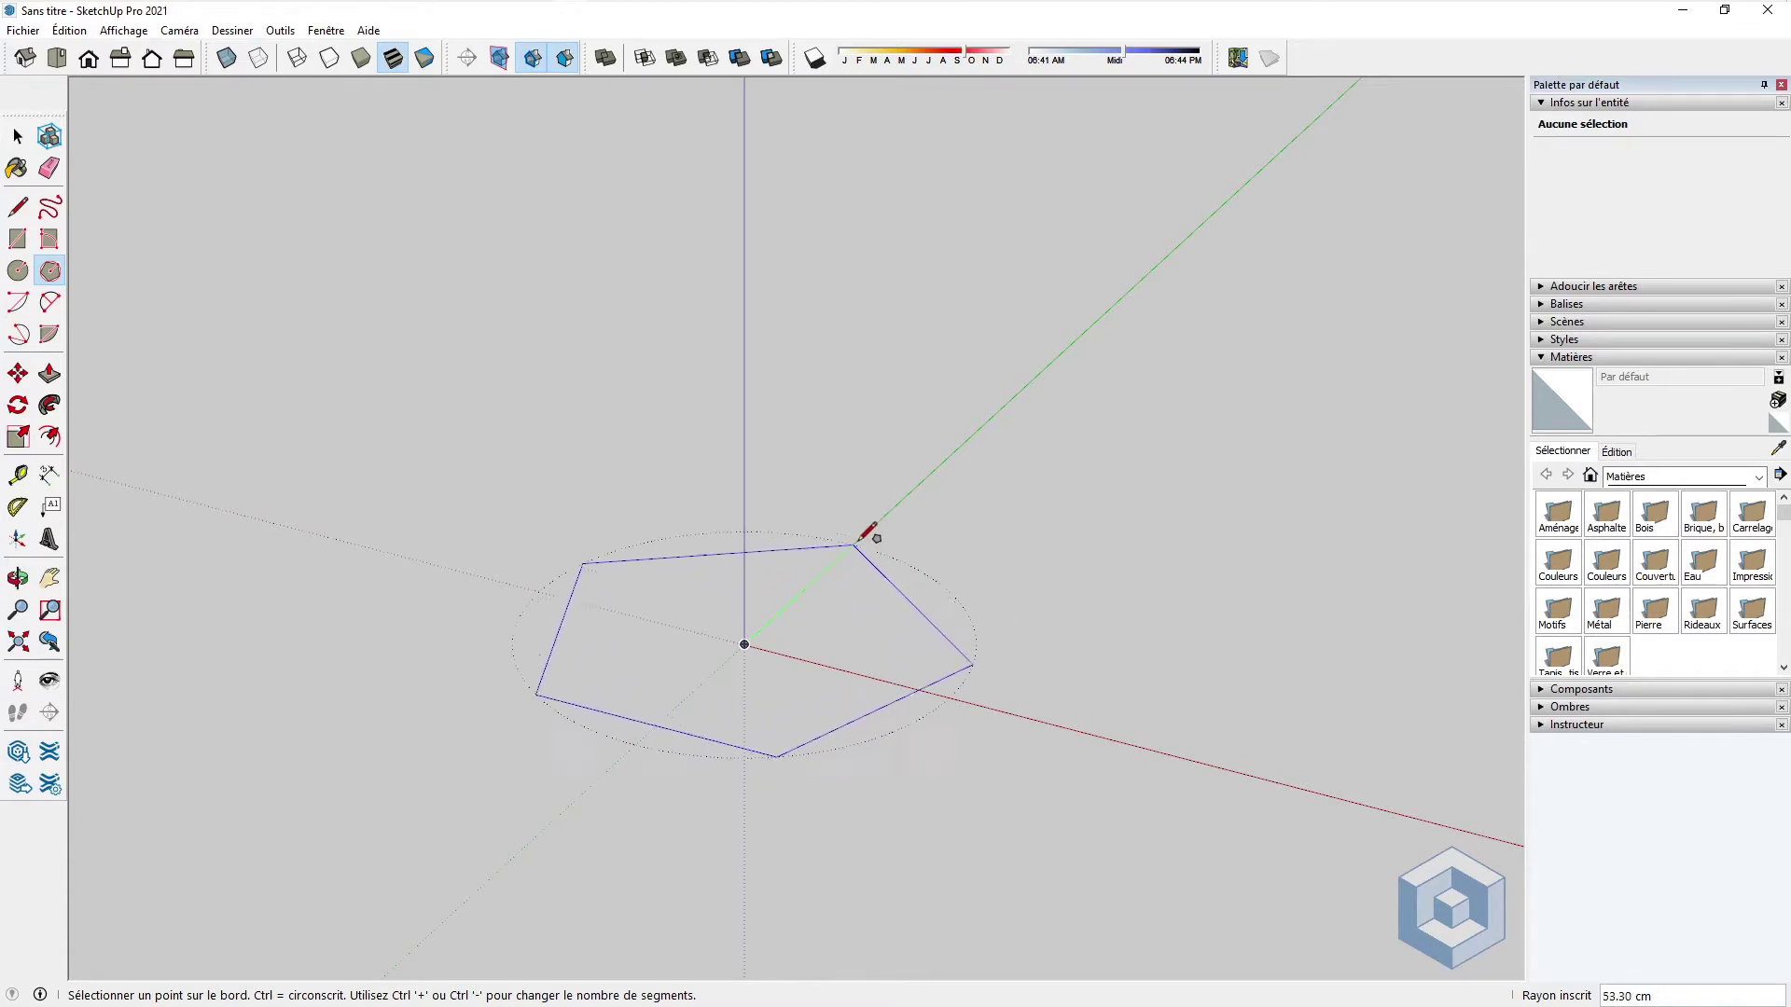
pyautogui.click(821, 577)
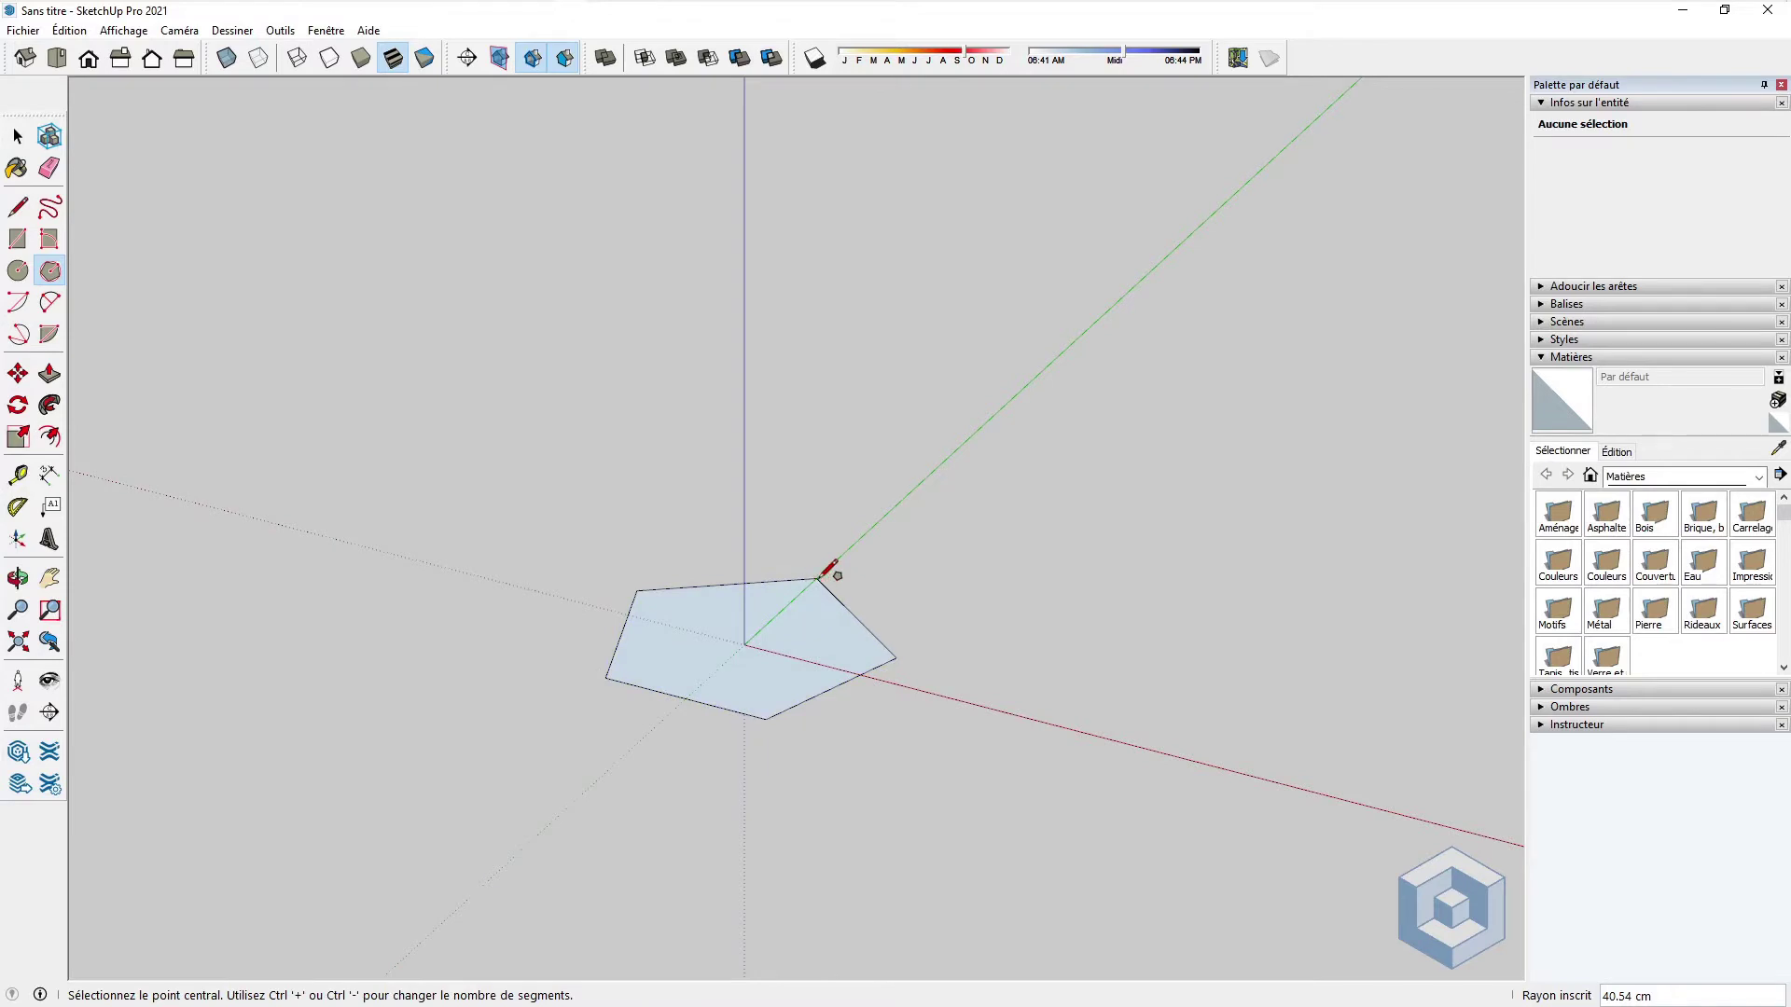
# Step: Mark the pentagon's centre point using the Find Center (Rechercher le centre) command on its outline
pyautogui.moveTo(656, 634); pyautogui.dragTo(792, 768, button='middle')
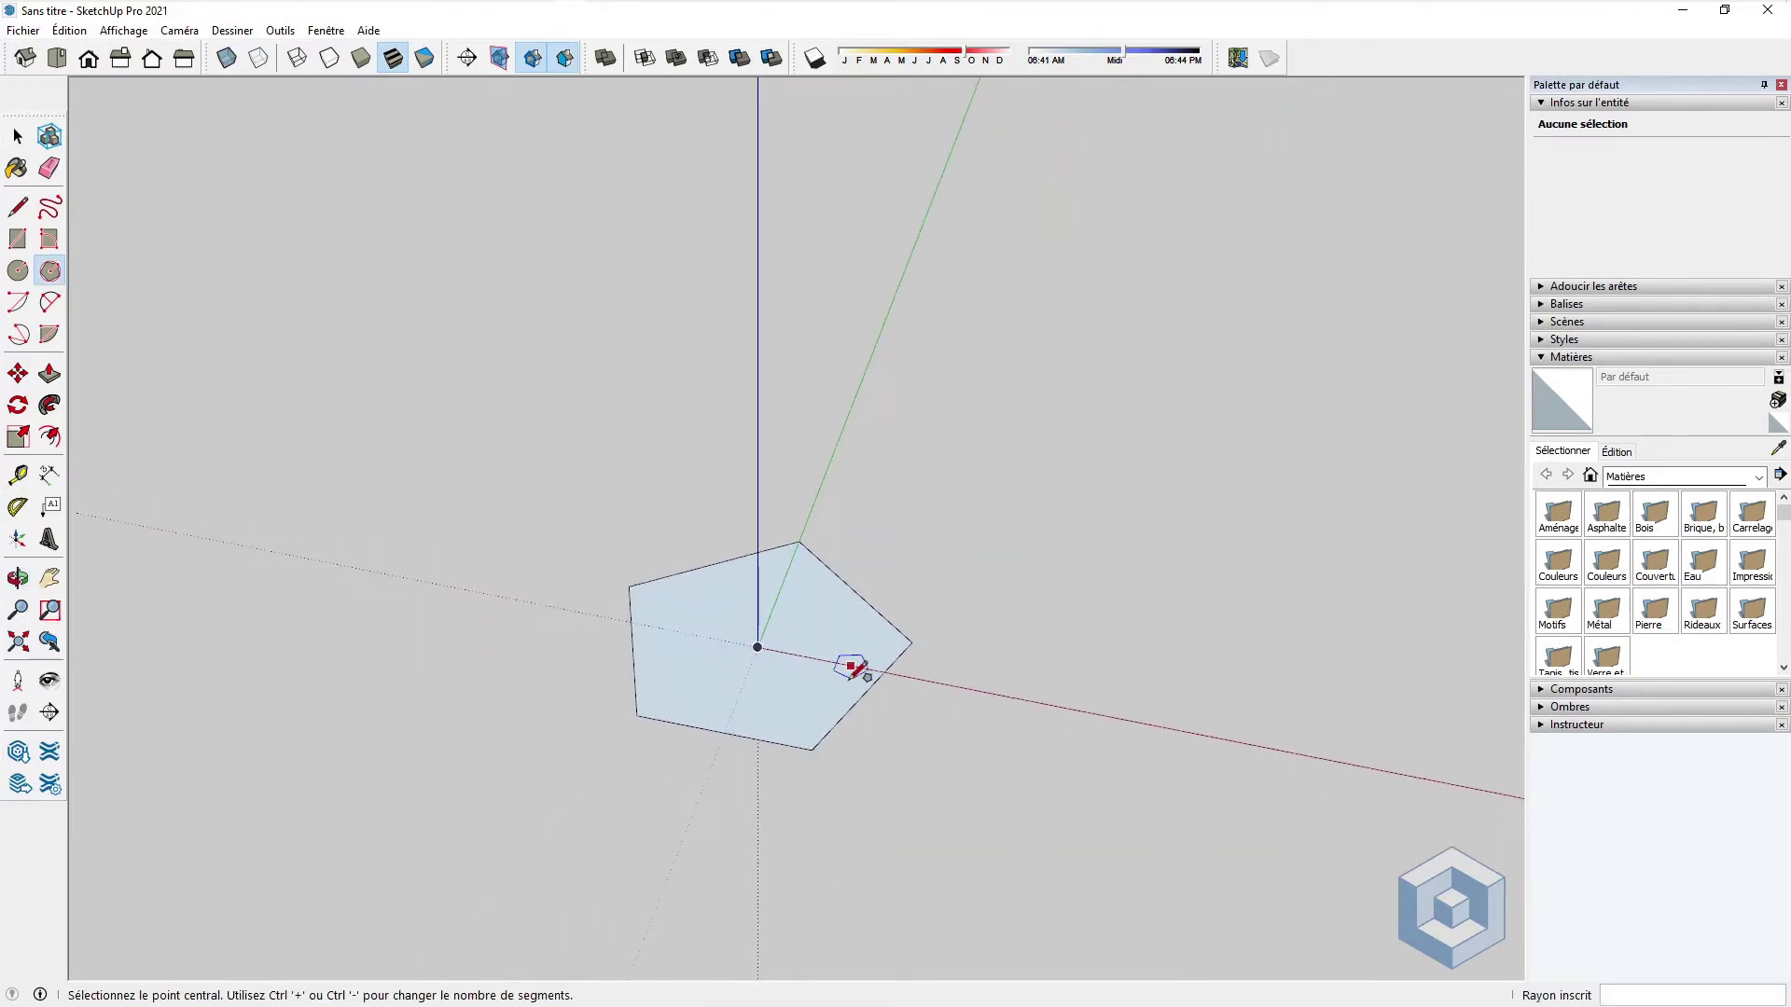
pyautogui.moveTo(851, 666); pyautogui.dragTo(787, 675, button='middle')
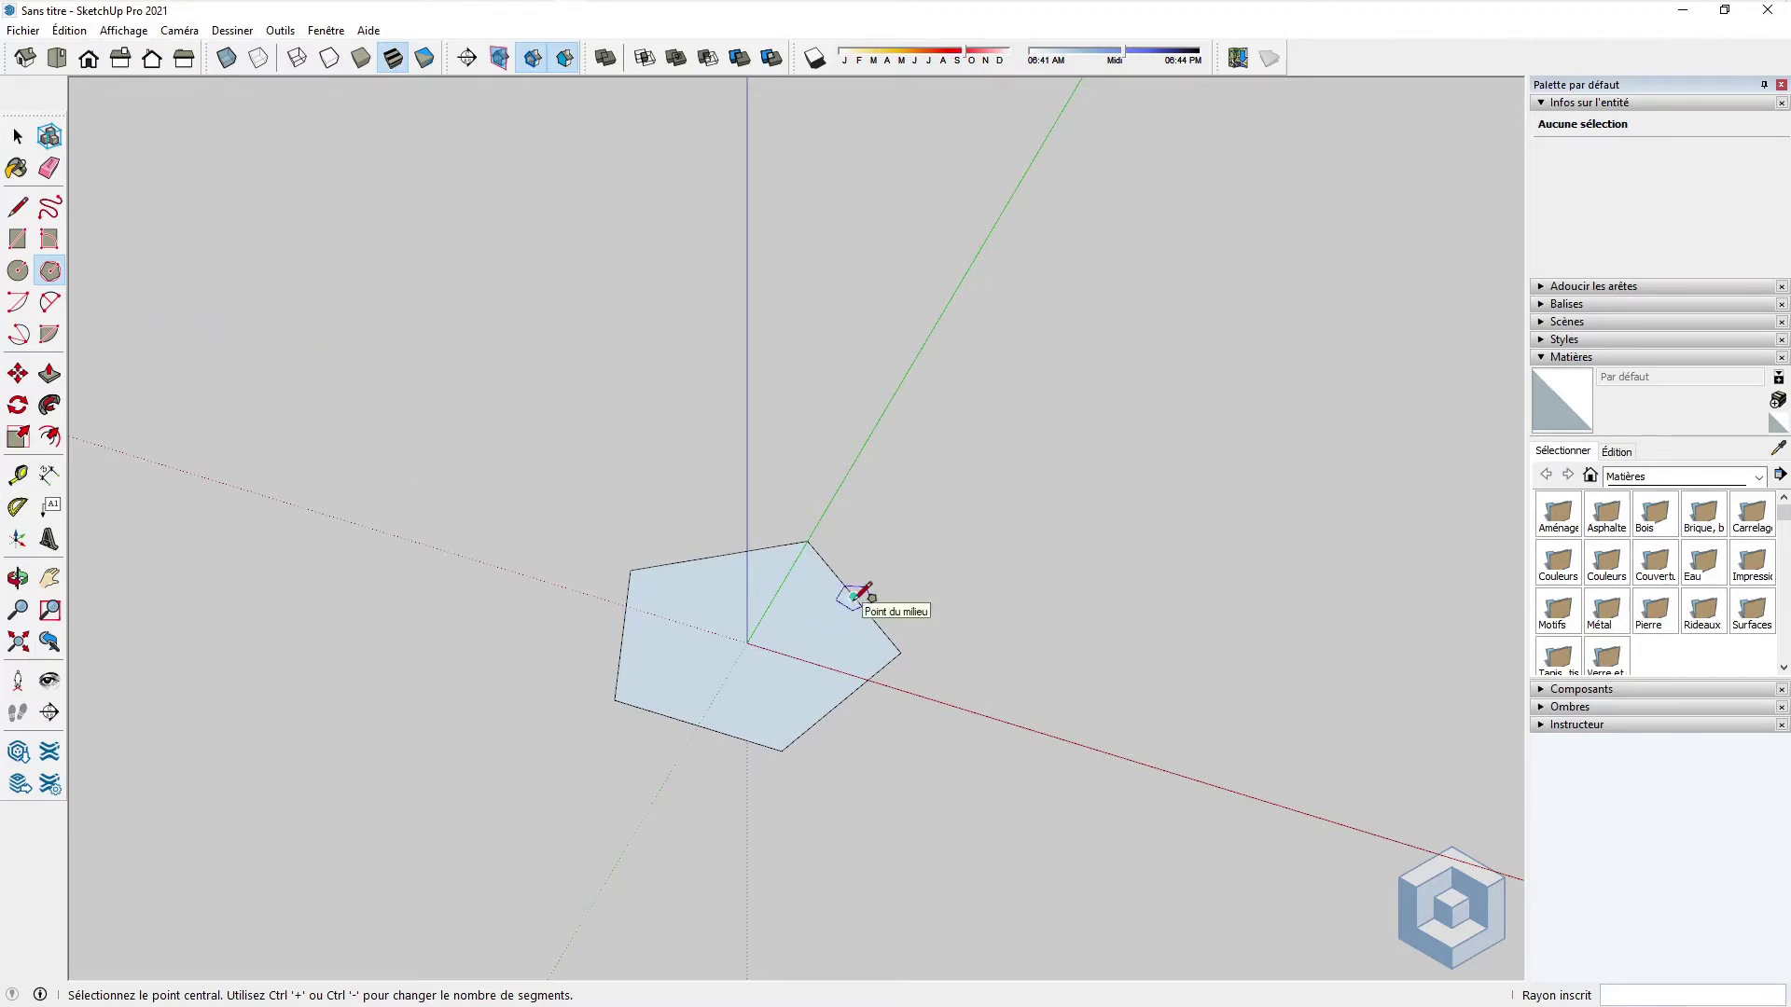
pyautogui.click(18, 138)
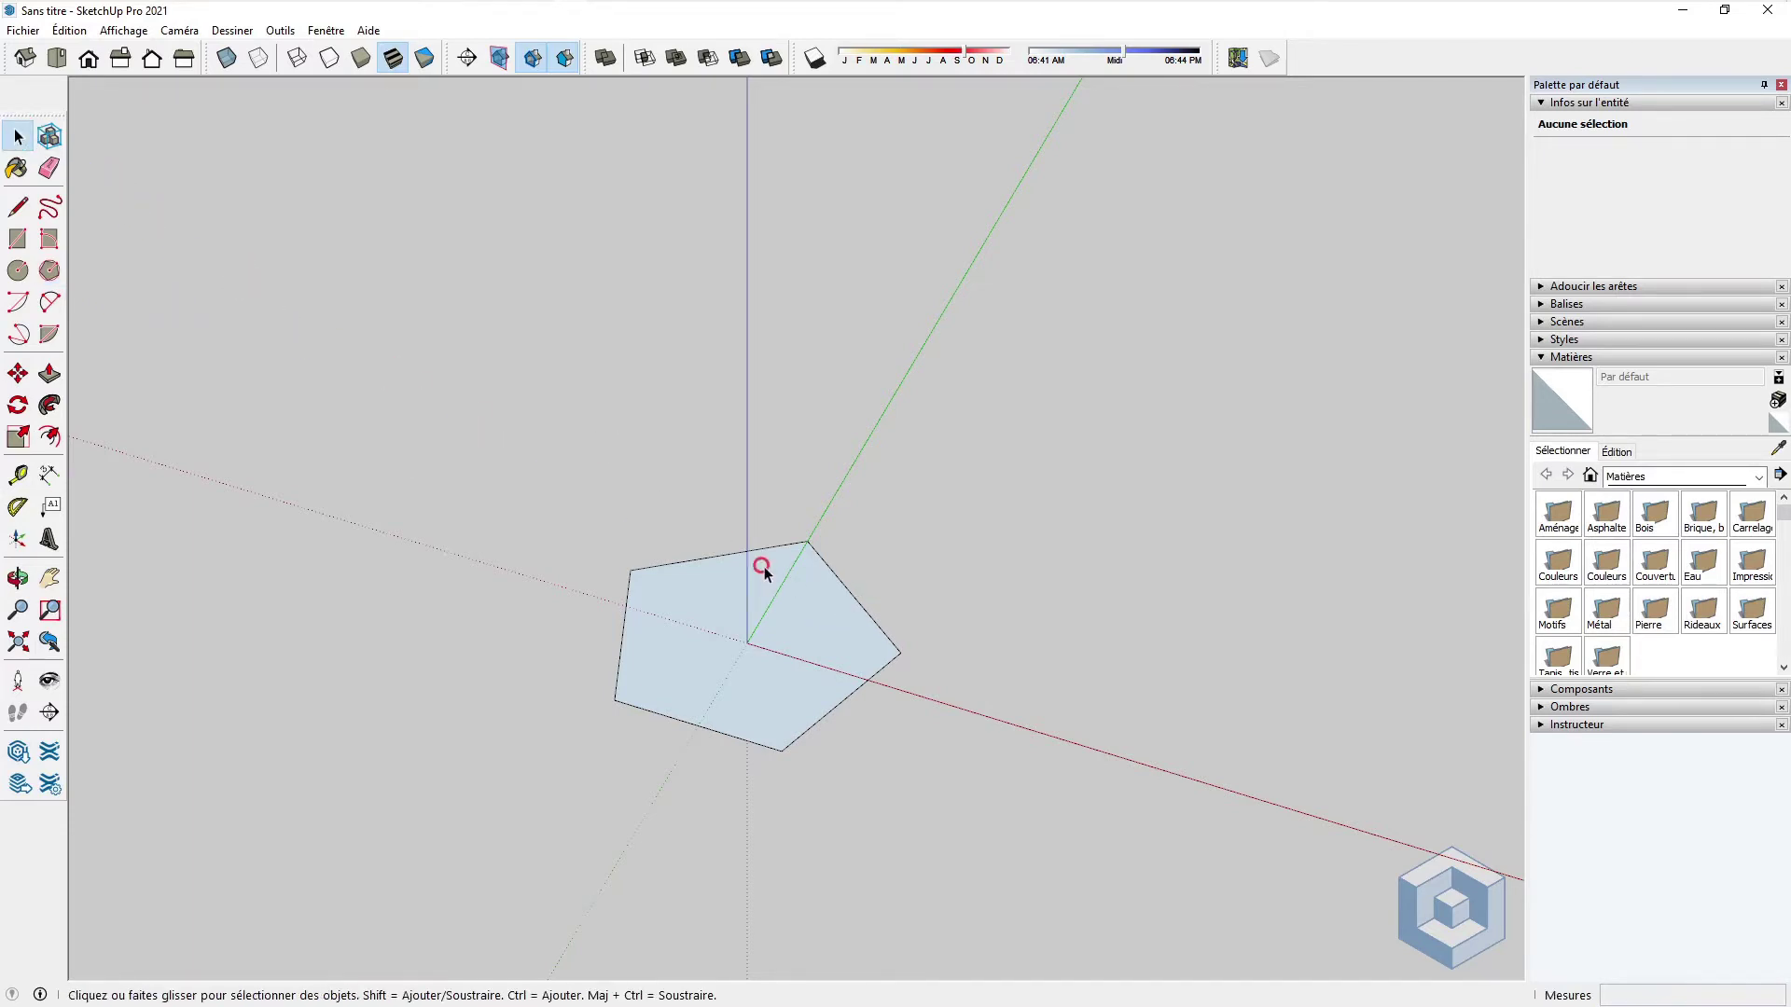
pyautogui.click(853, 602)
pyautogui.rightClick(854, 601)
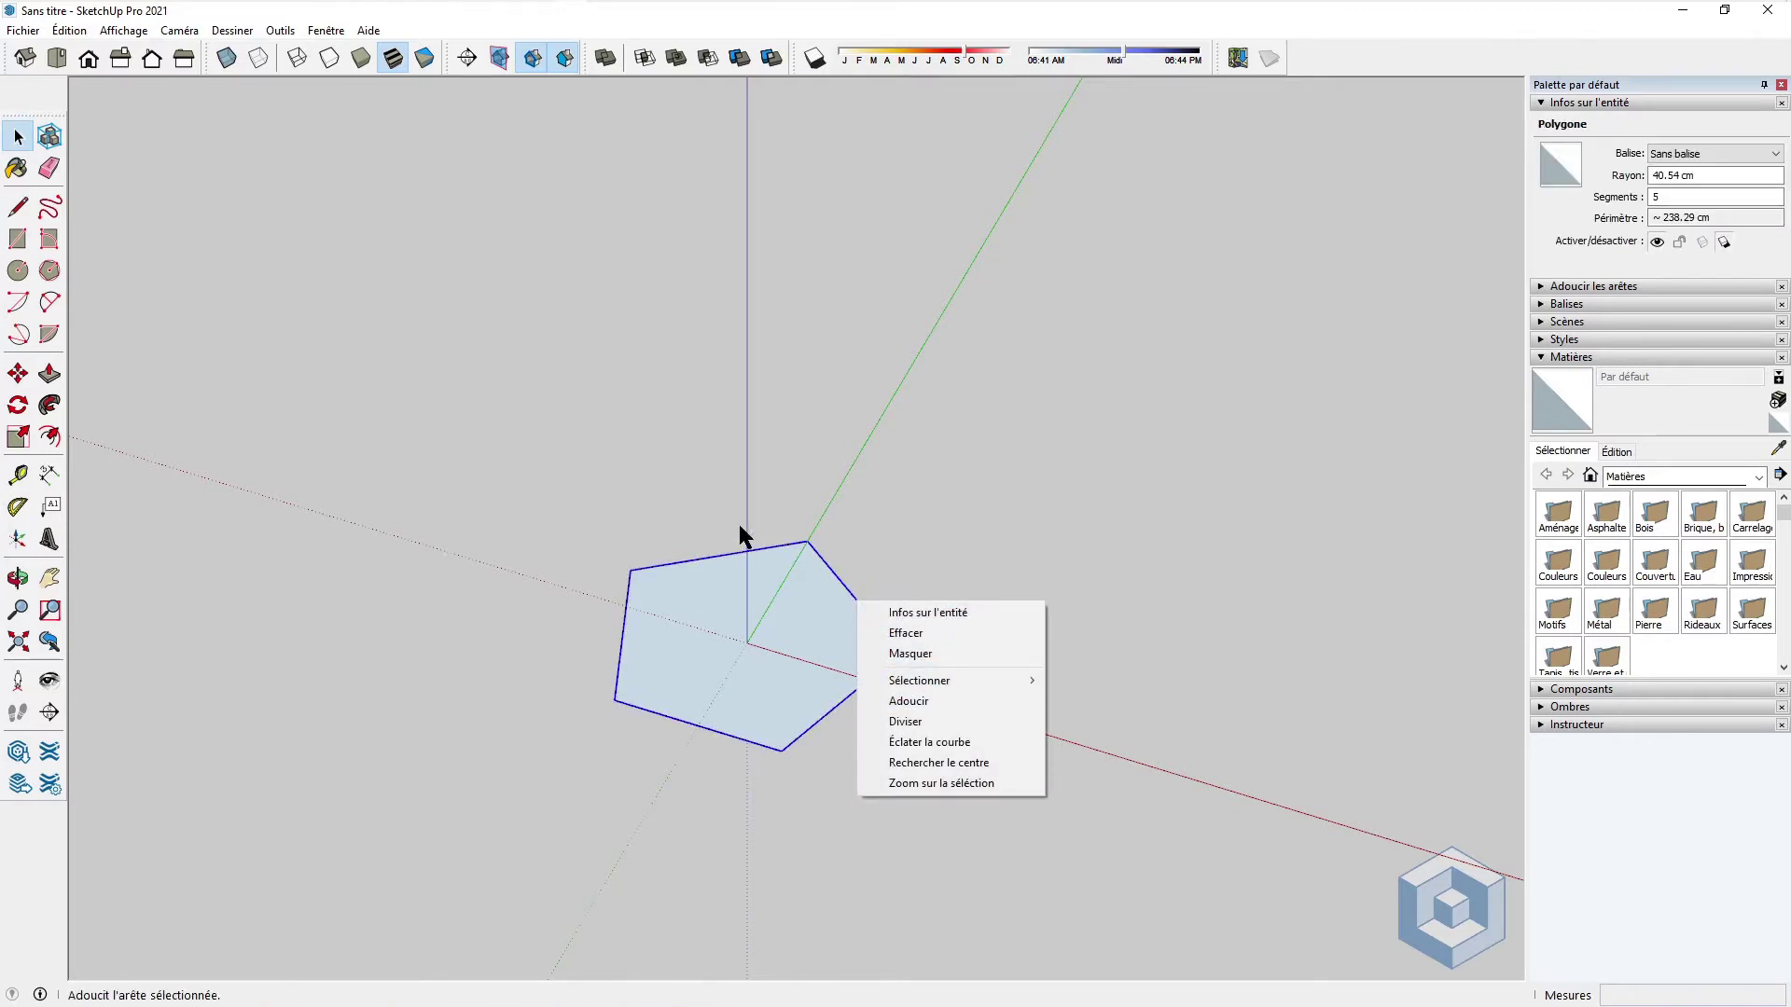
pyautogui.click(970, 763)
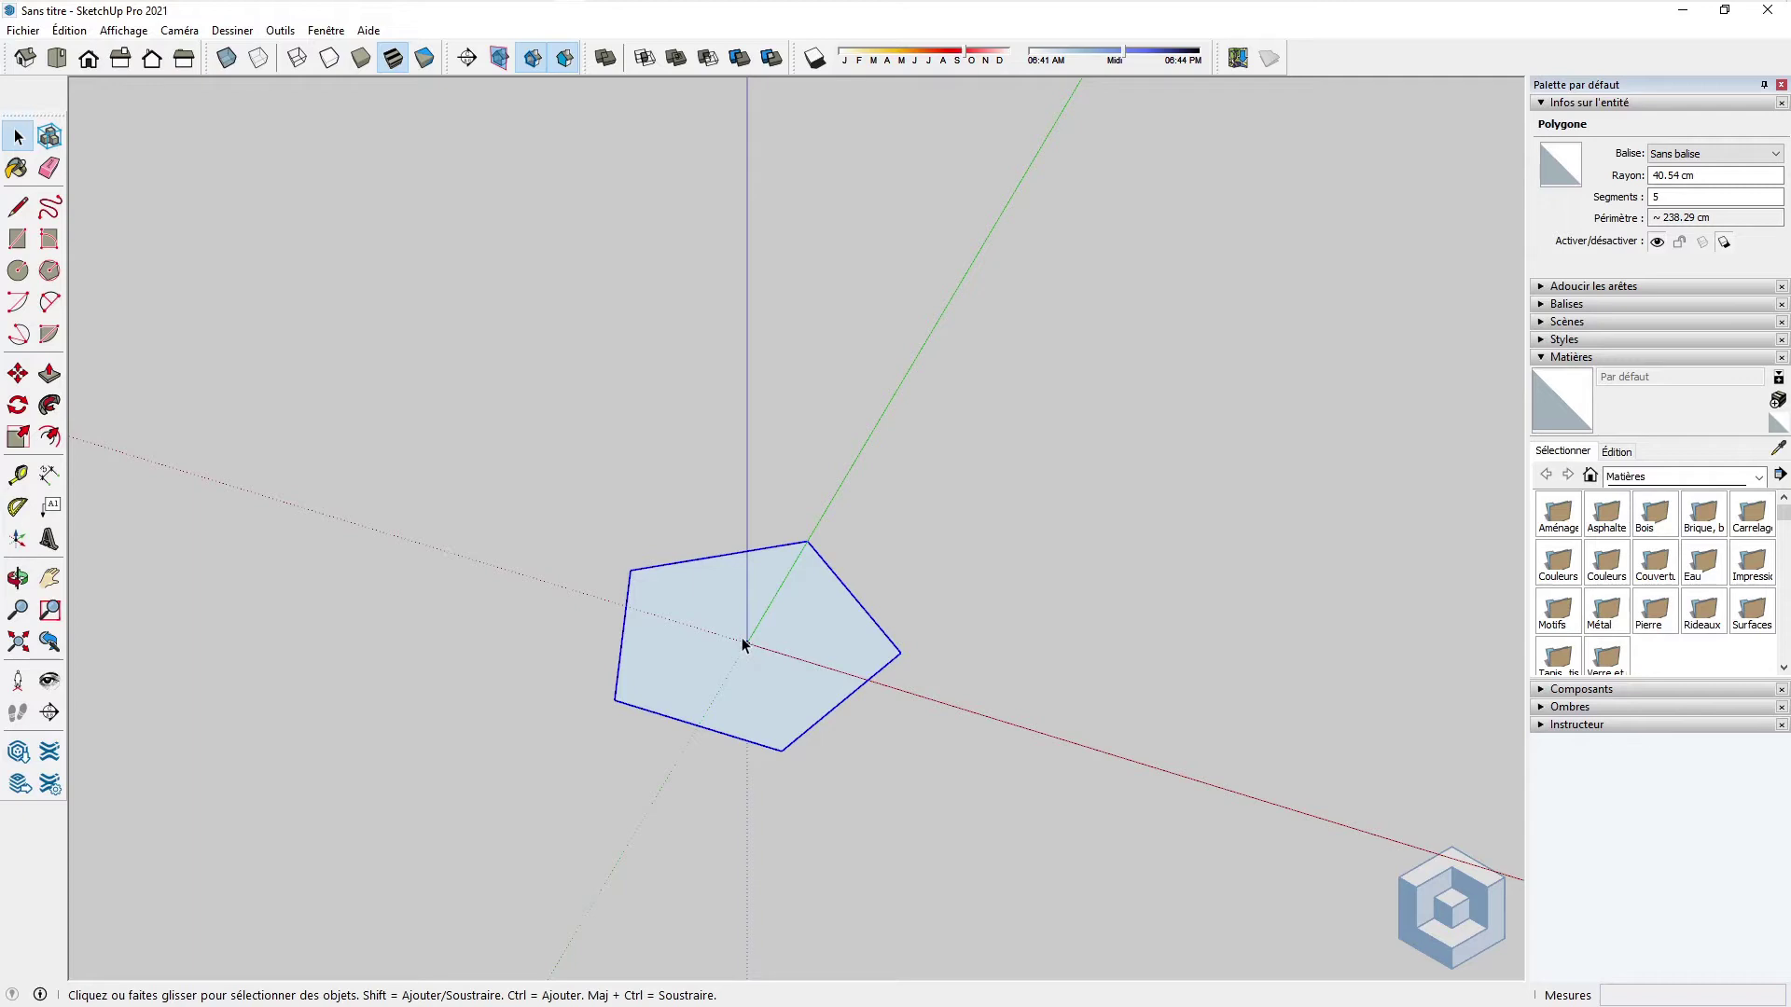
pyautogui.click(888, 585)
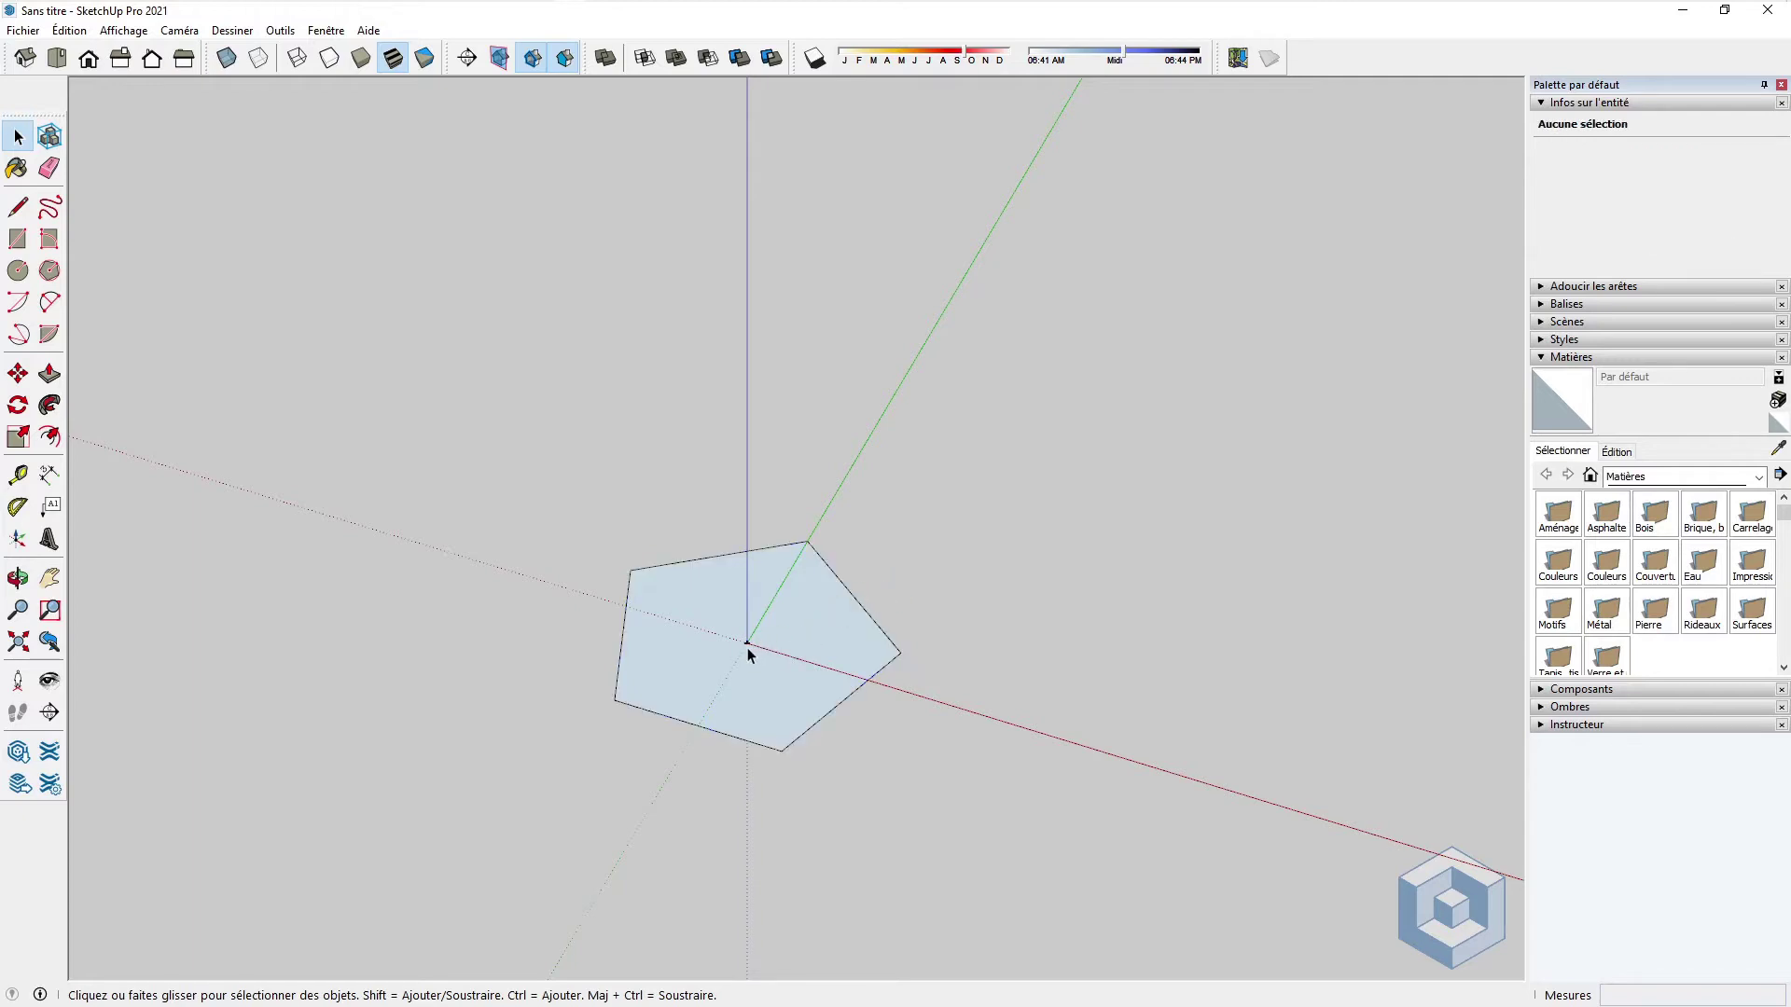
# Step: Draw the five diagonals between the pentagon's non-adjacent vertices to form a five-pointed star
pyautogui.click(18, 641)
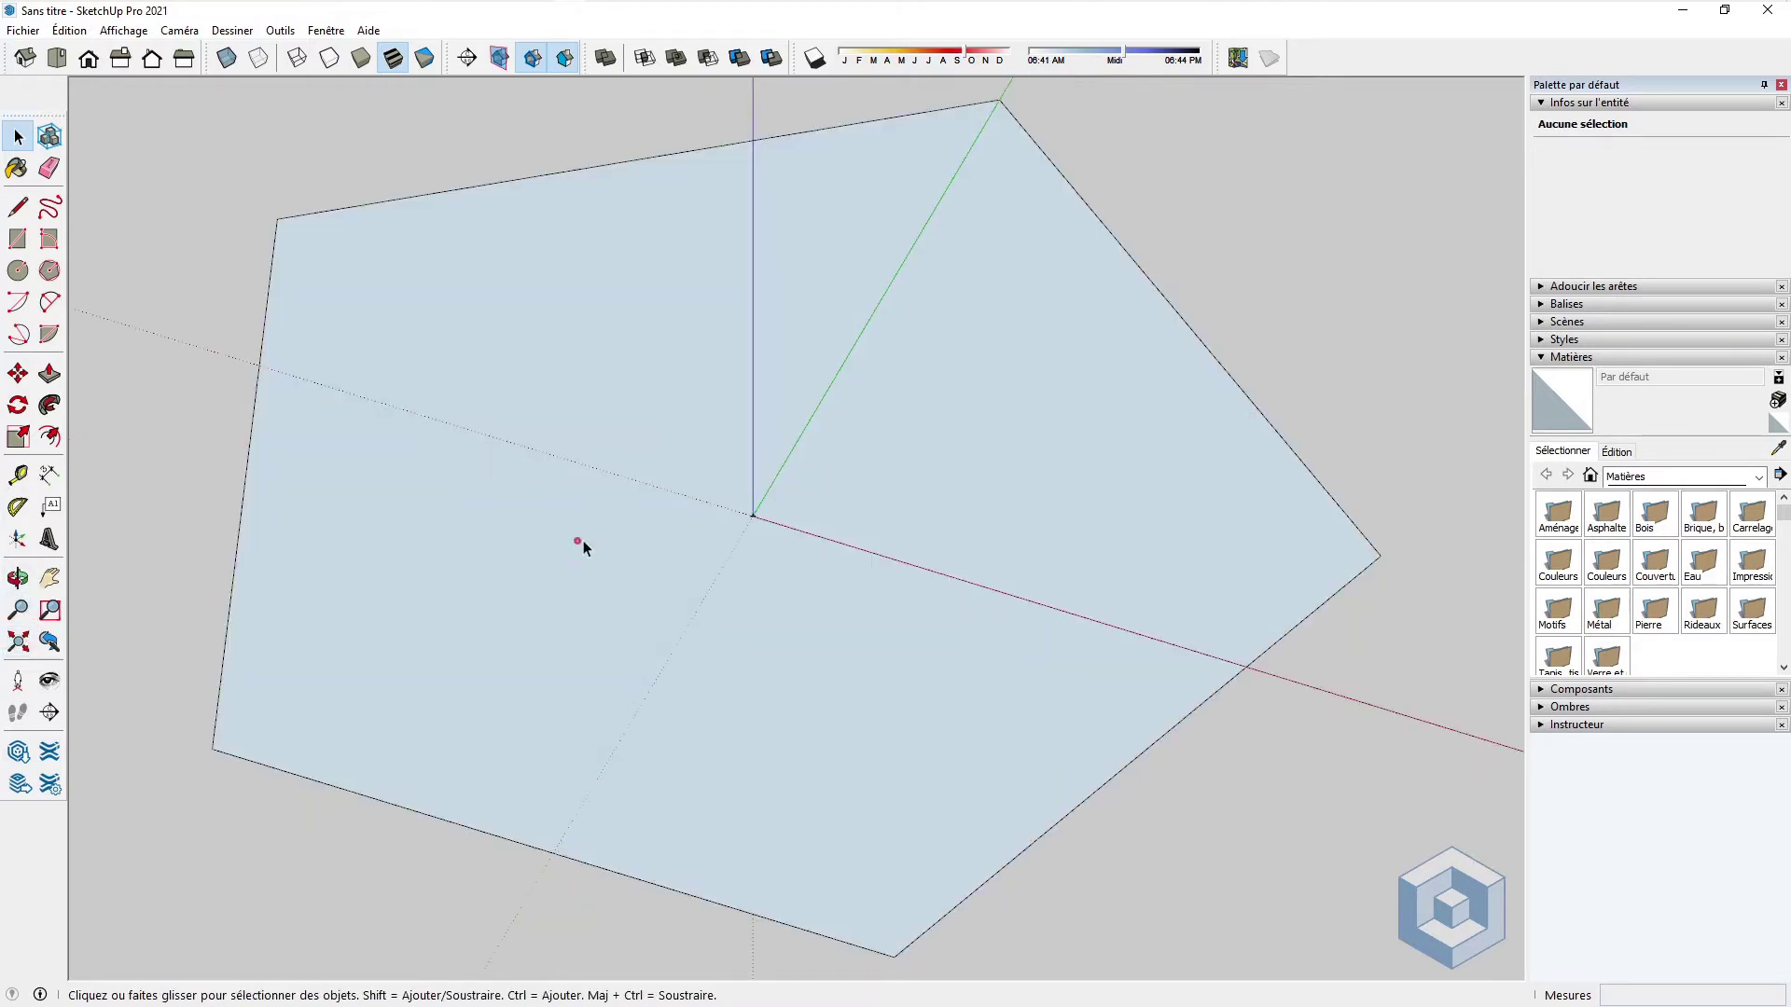
pyautogui.click(18, 207)
pyautogui.click(1000, 99)
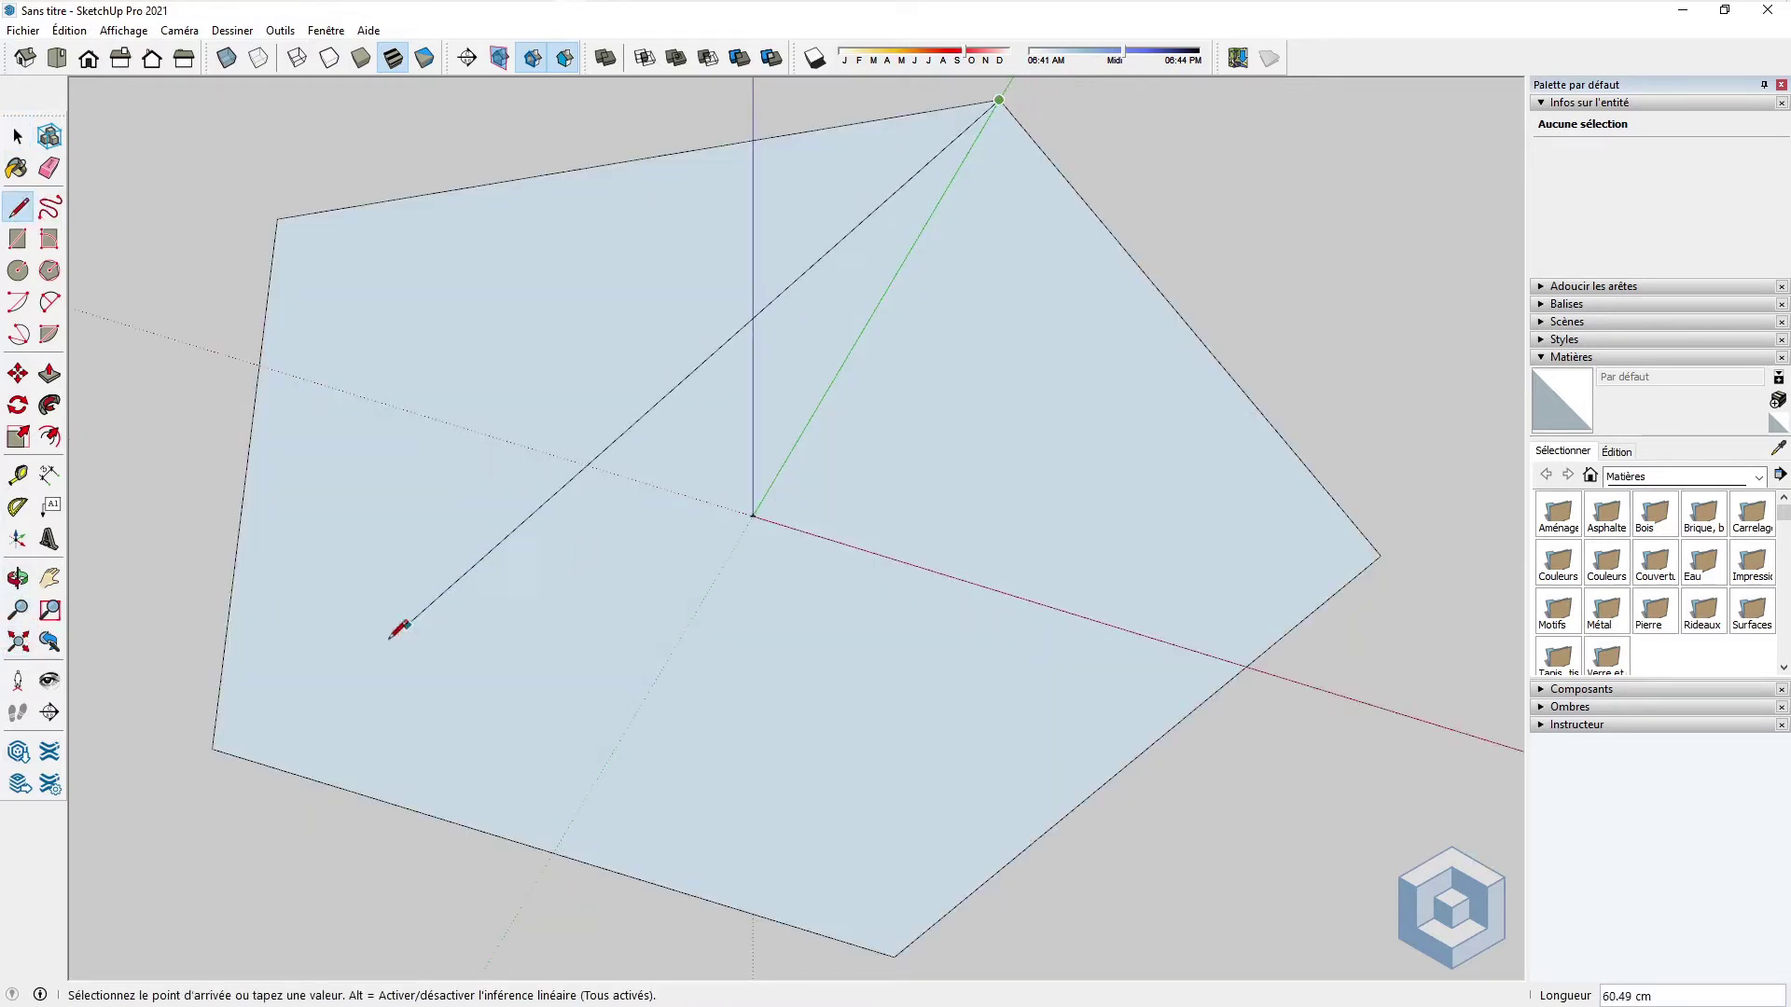
pyautogui.click(214, 749)
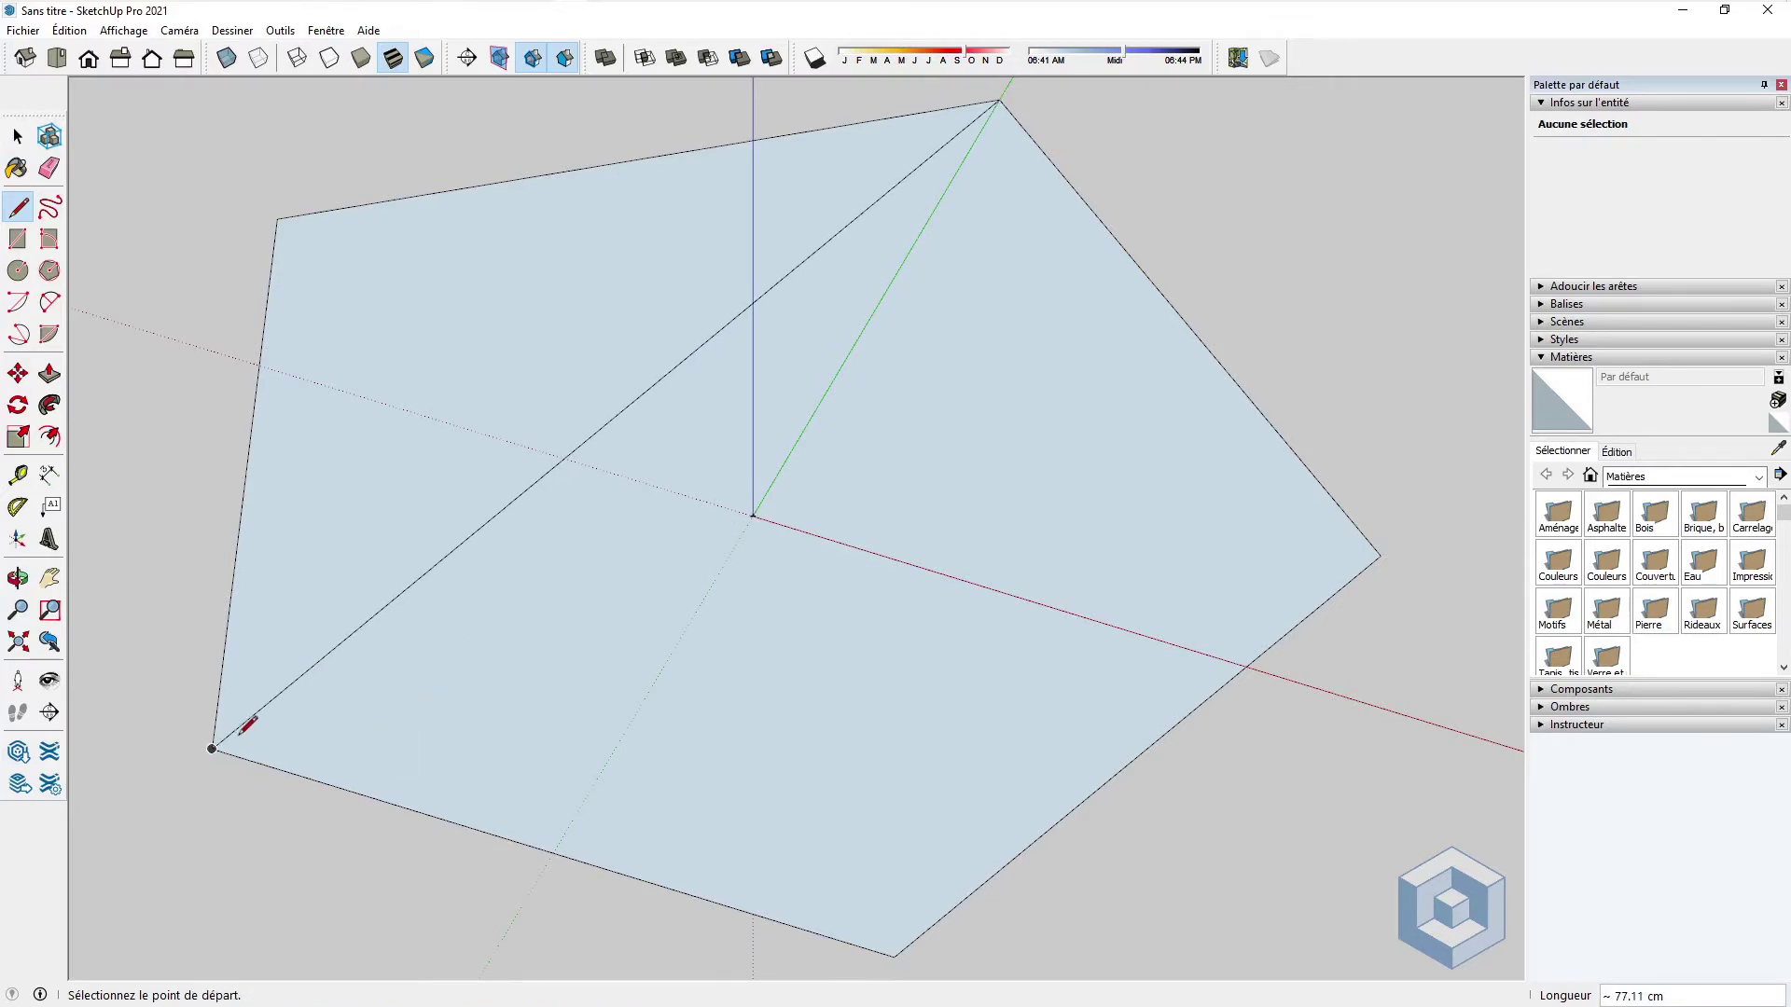
pyautogui.click(214, 748)
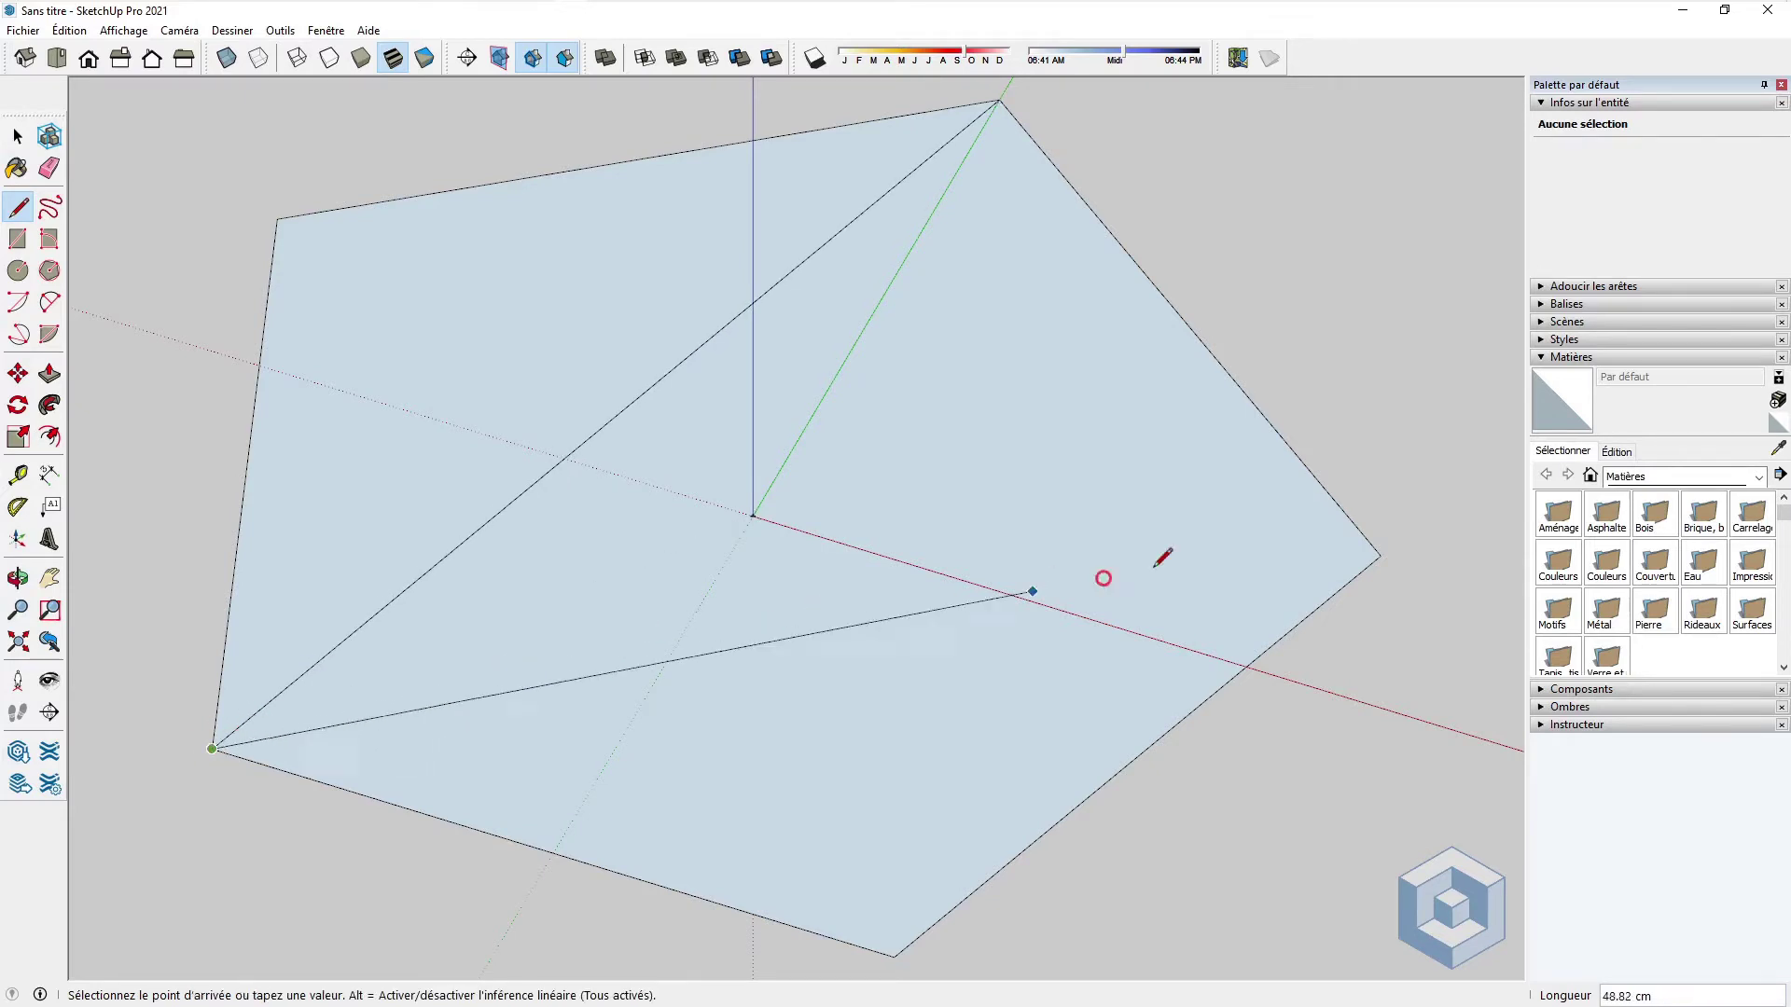
pyautogui.click(1380, 555)
pyautogui.click(1380, 556)
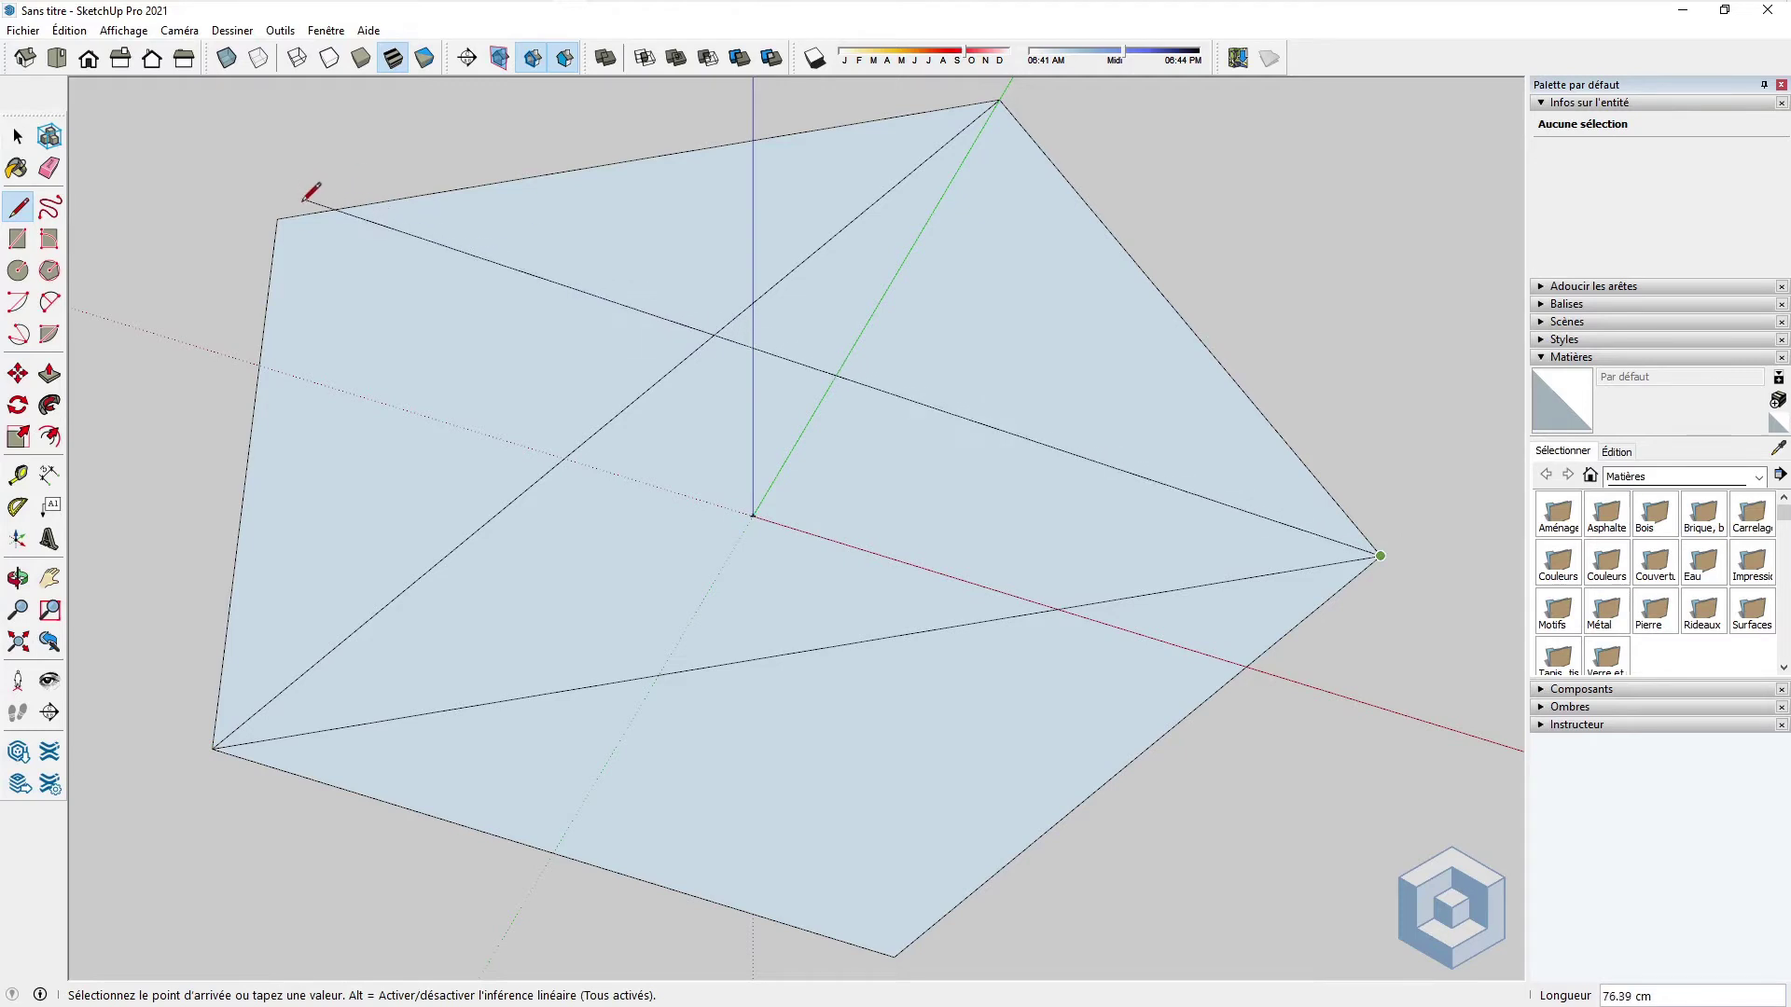
pyautogui.click(277, 219)
pyautogui.click(277, 220)
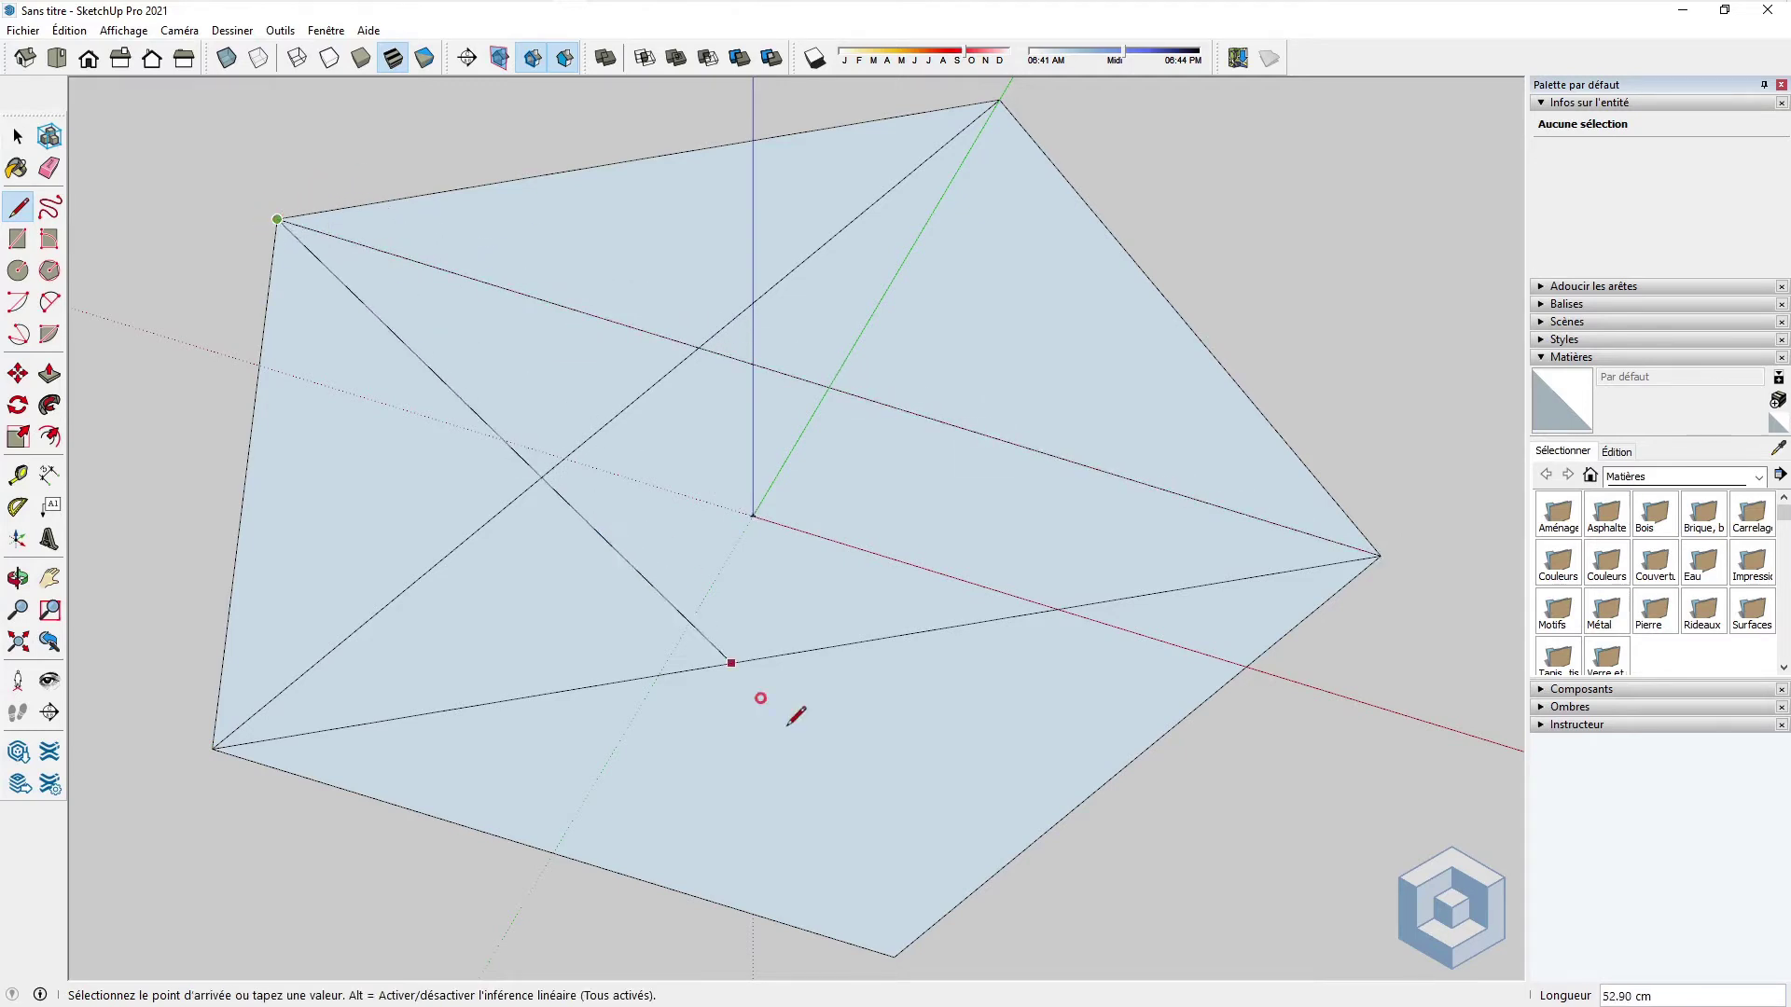
pyautogui.click(894, 954)
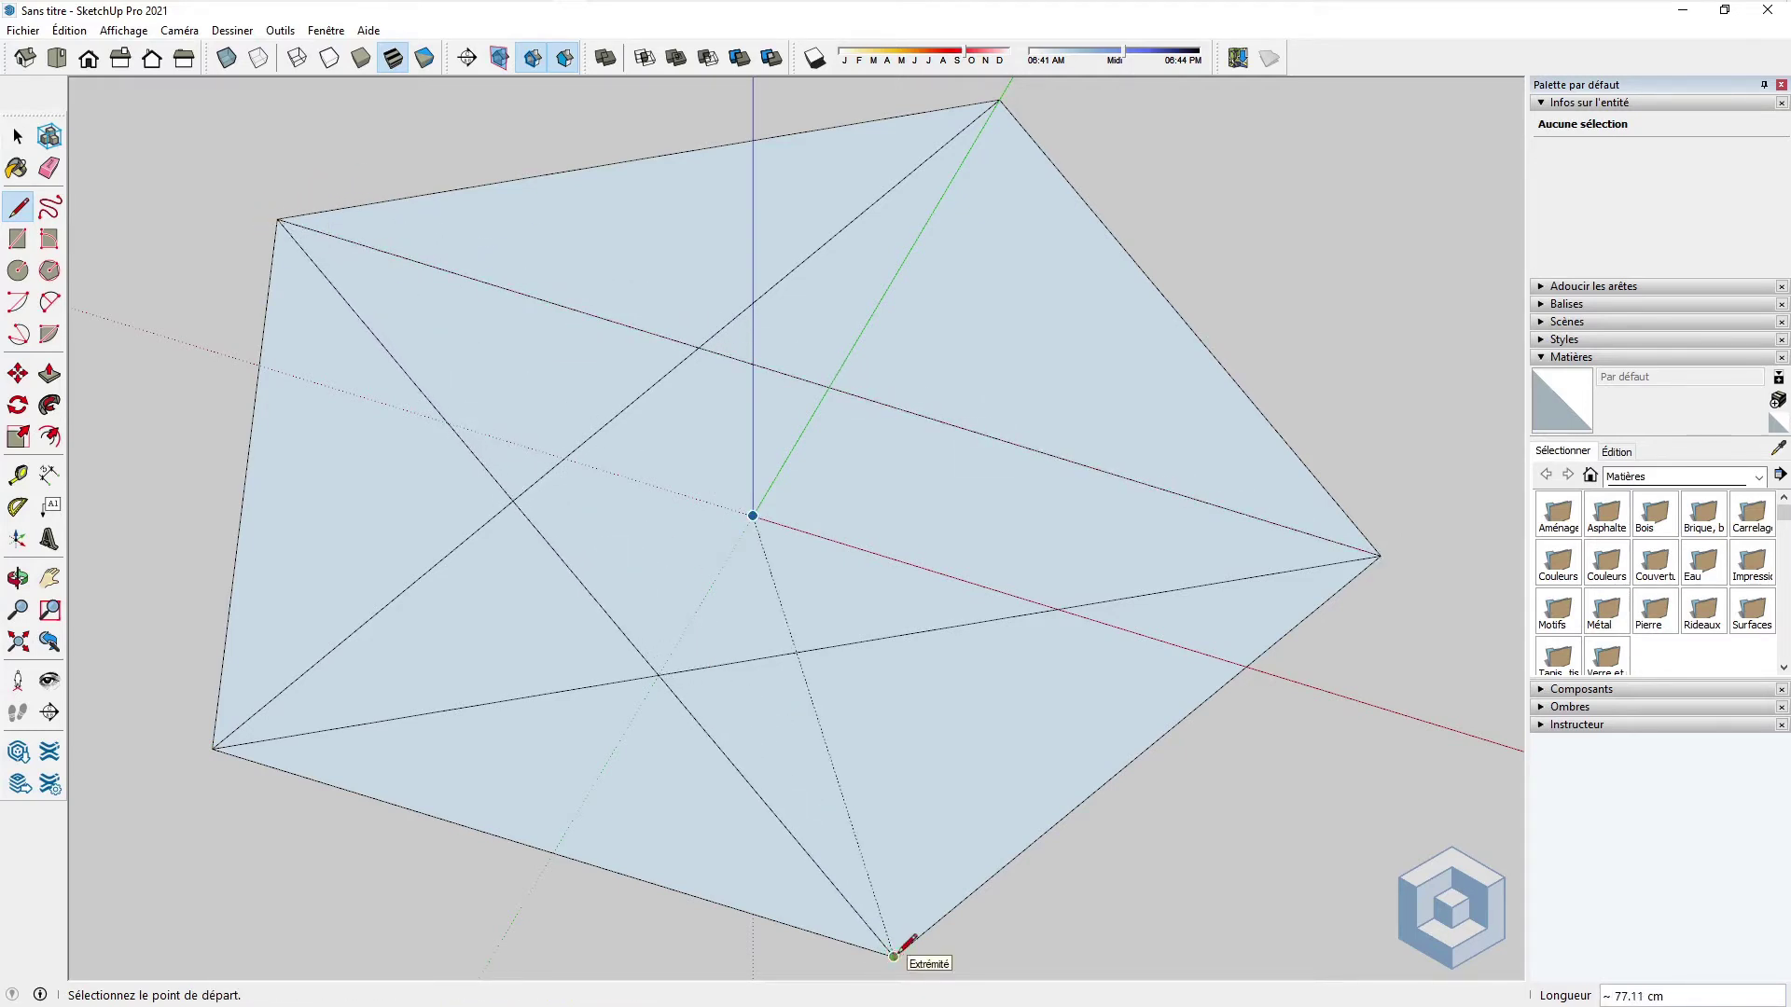
pyautogui.click(894, 954)
pyautogui.click(999, 99)
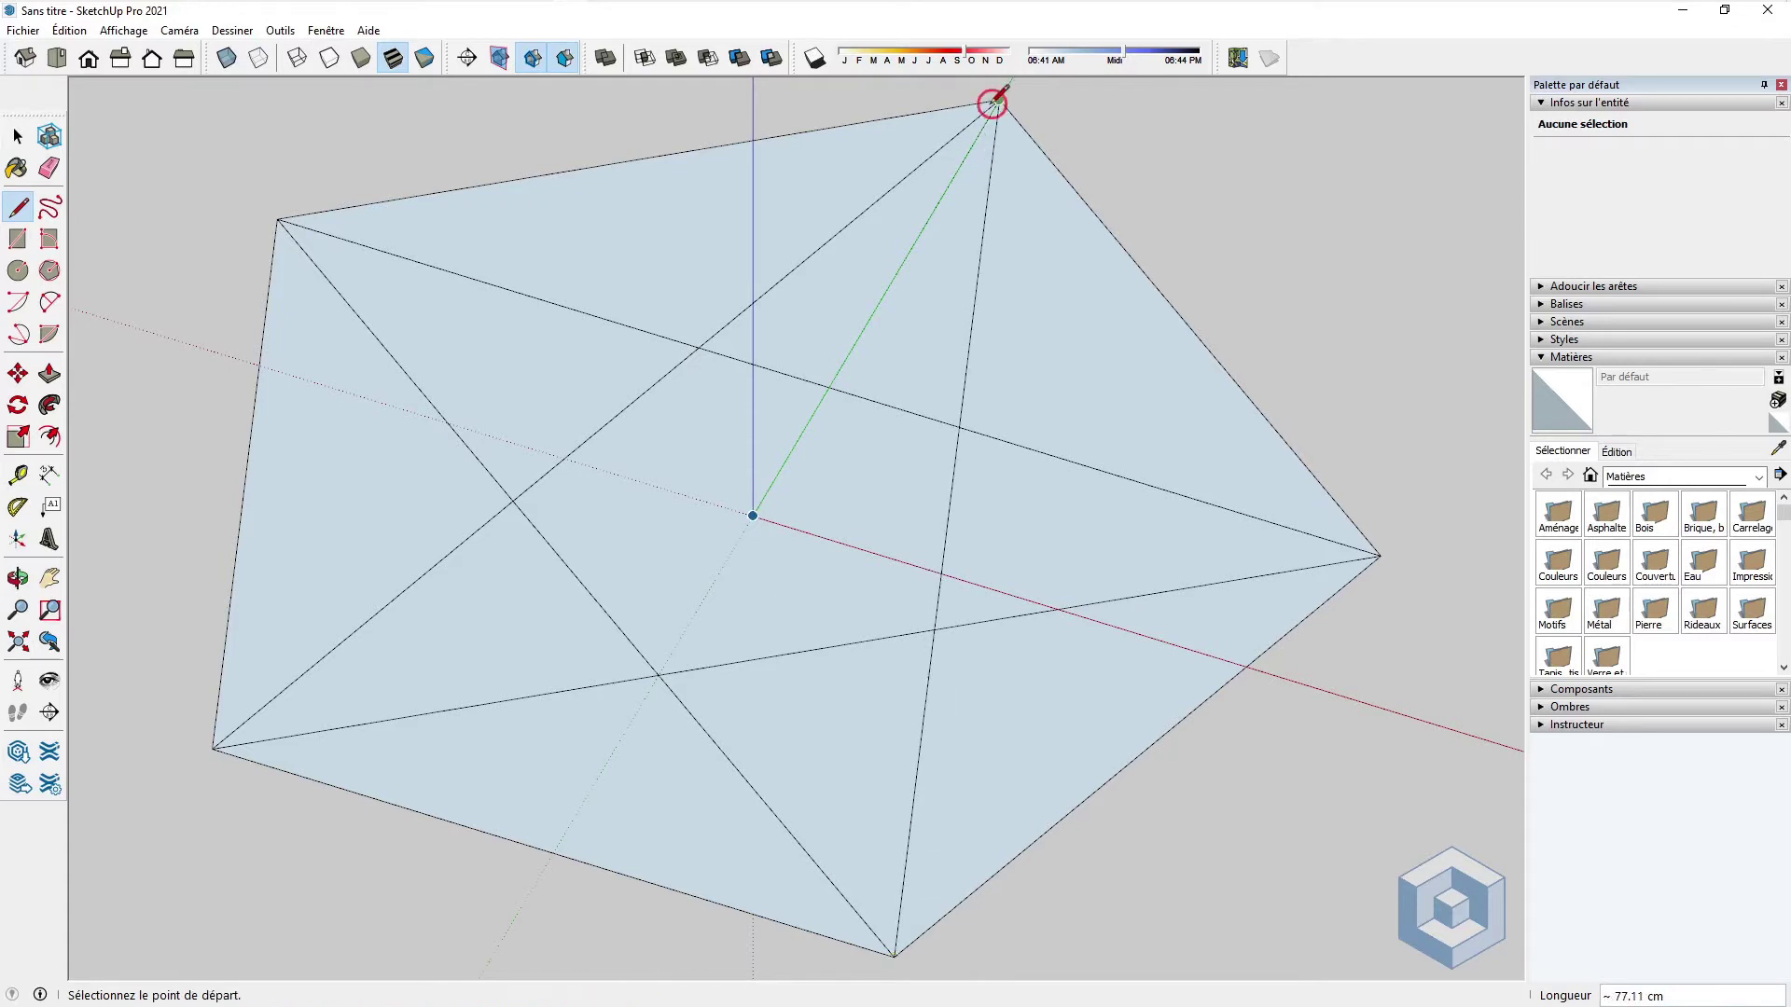
# Step: Erase the pentagon's five outer edges, keeping only the star formed by the diagonals
pyautogui.moveTo(686, 577); pyautogui.dragTo(841, 624, button='middle')
pyautogui.click(50, 168)
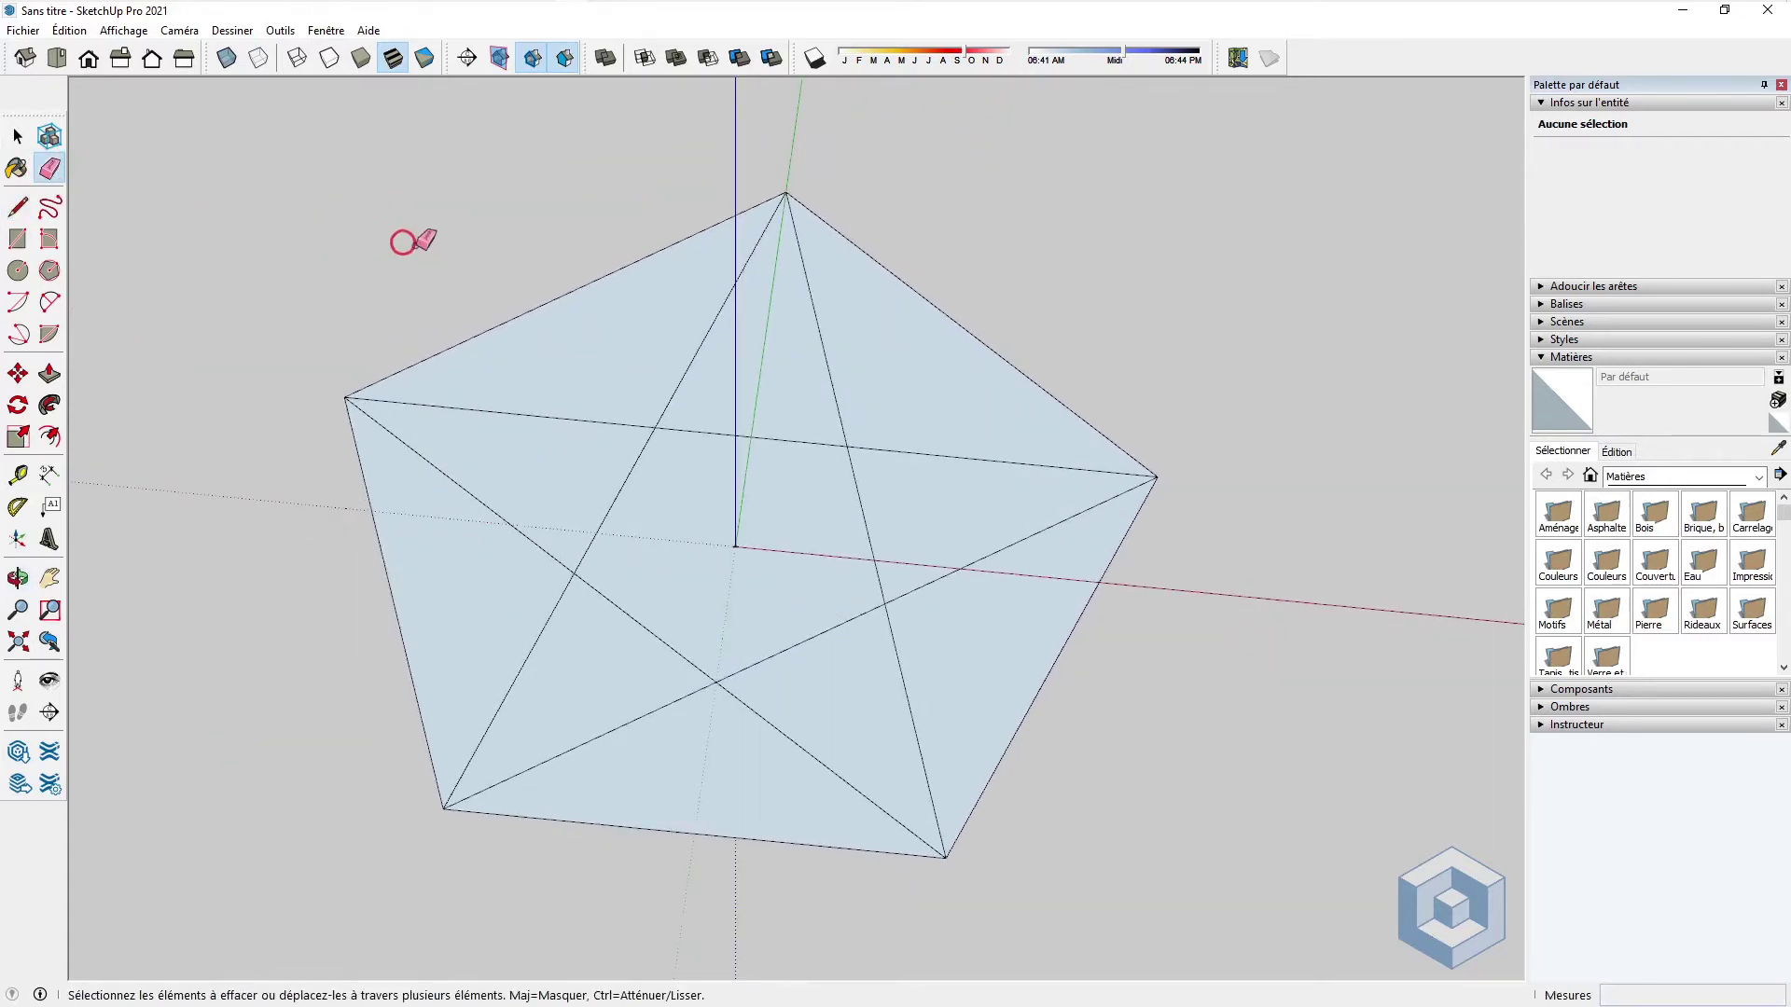
pyautogui.click(485, 331)
pyautogui.click(388, 572)
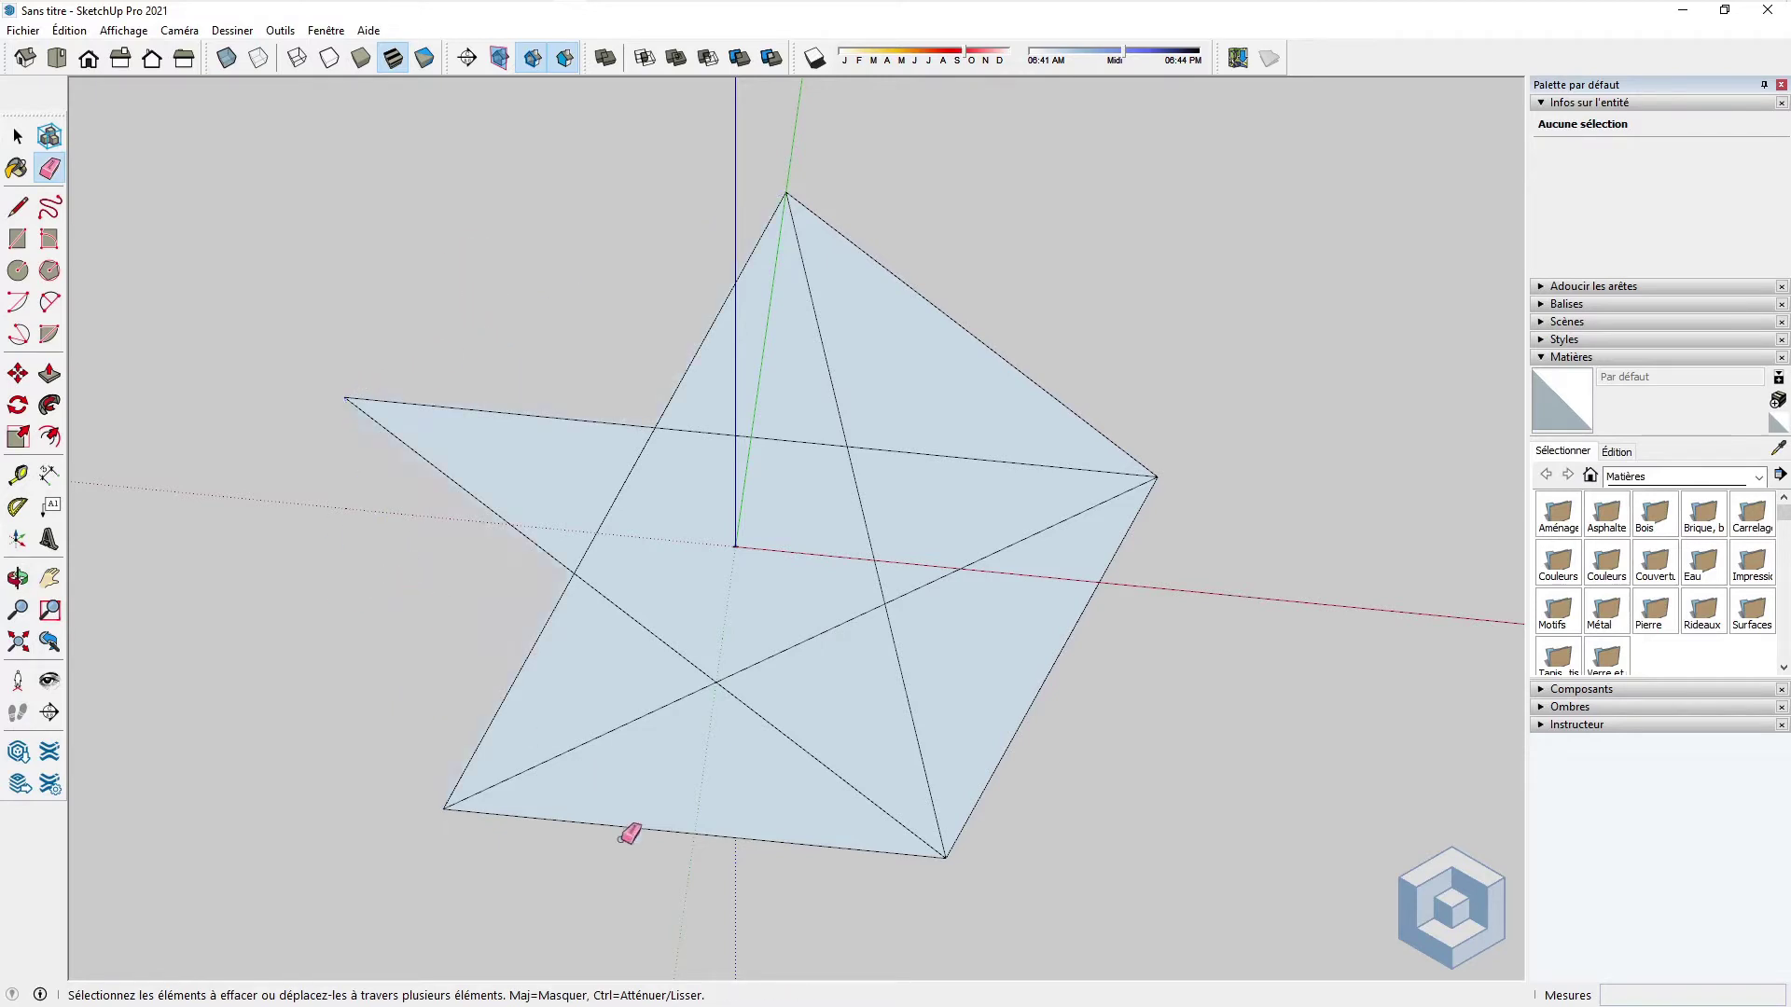
pyautogui.click(699, 833)
pyautogui.click(1036, 695)
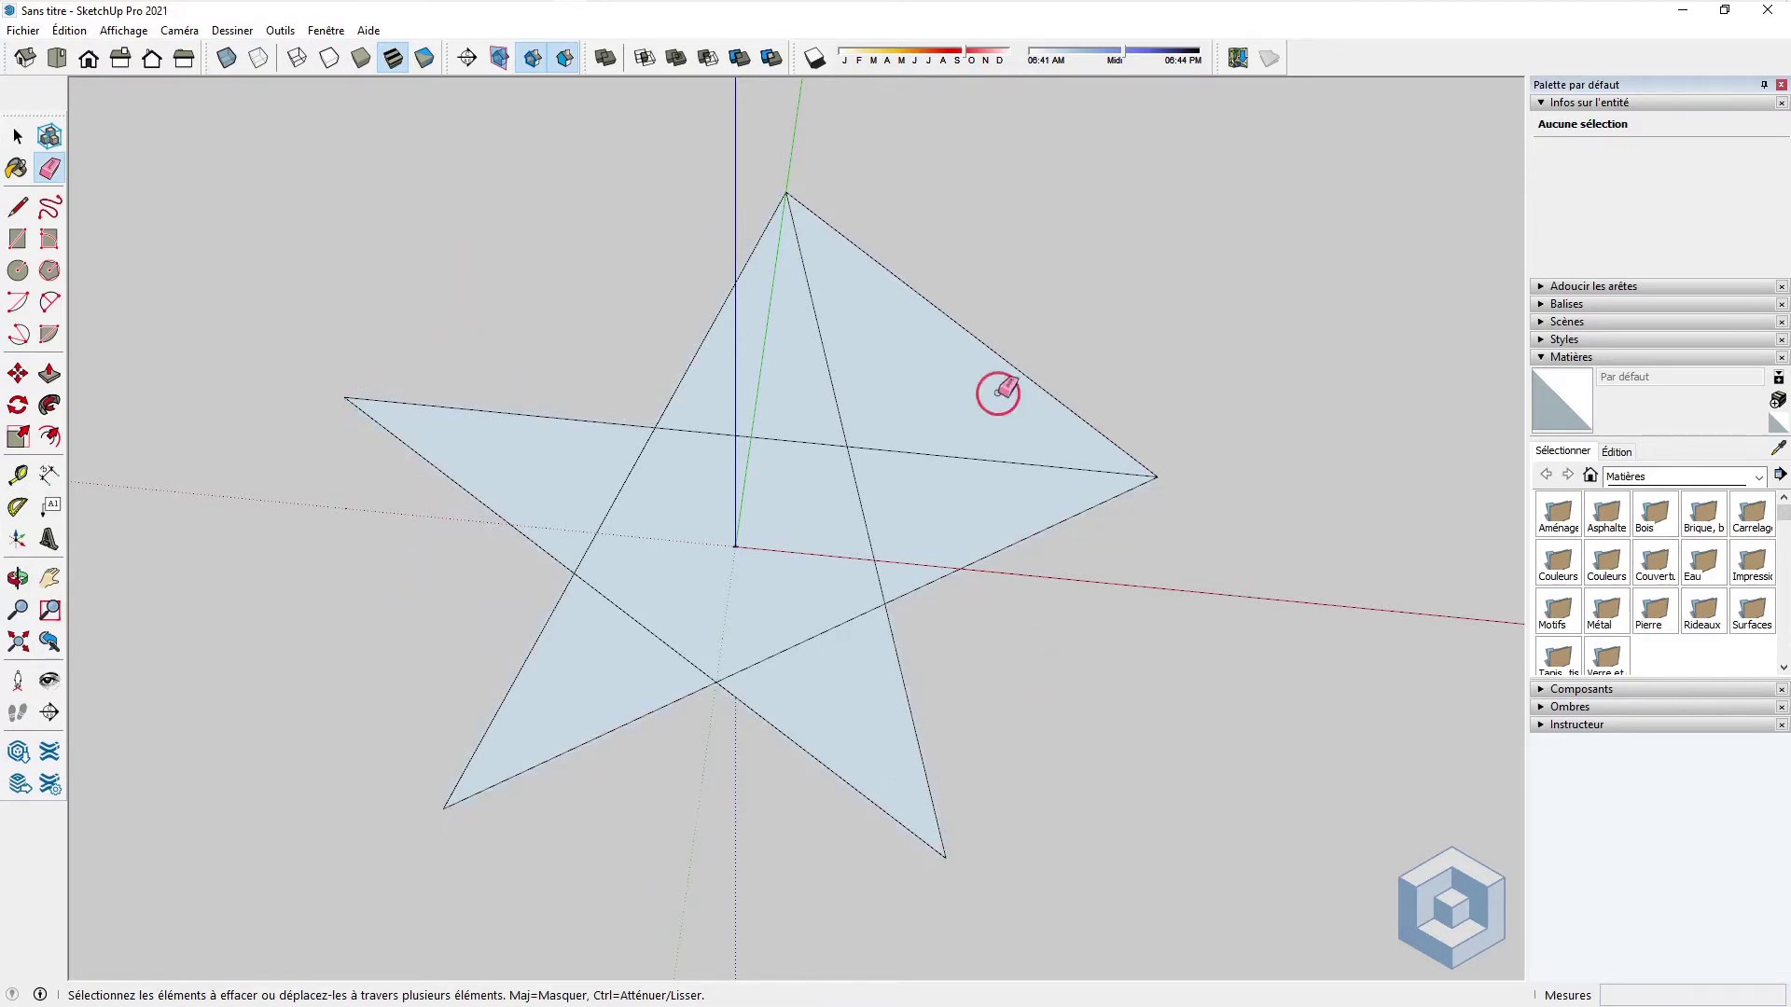
pyautogui.moveTo(994, 396); pyautogui.dragTo(1059, 322)
# Step: Draw a line from the centre point to the star's inner corner lying on the green axis
pyautogui.moveTo(891, 544)
pyautogui.mouseDown(button='middle')
pyautogui.moveTo(551, 439)
pyautogui.moveTo(564, 423)
pyautogui.mouseUp(button='middle')
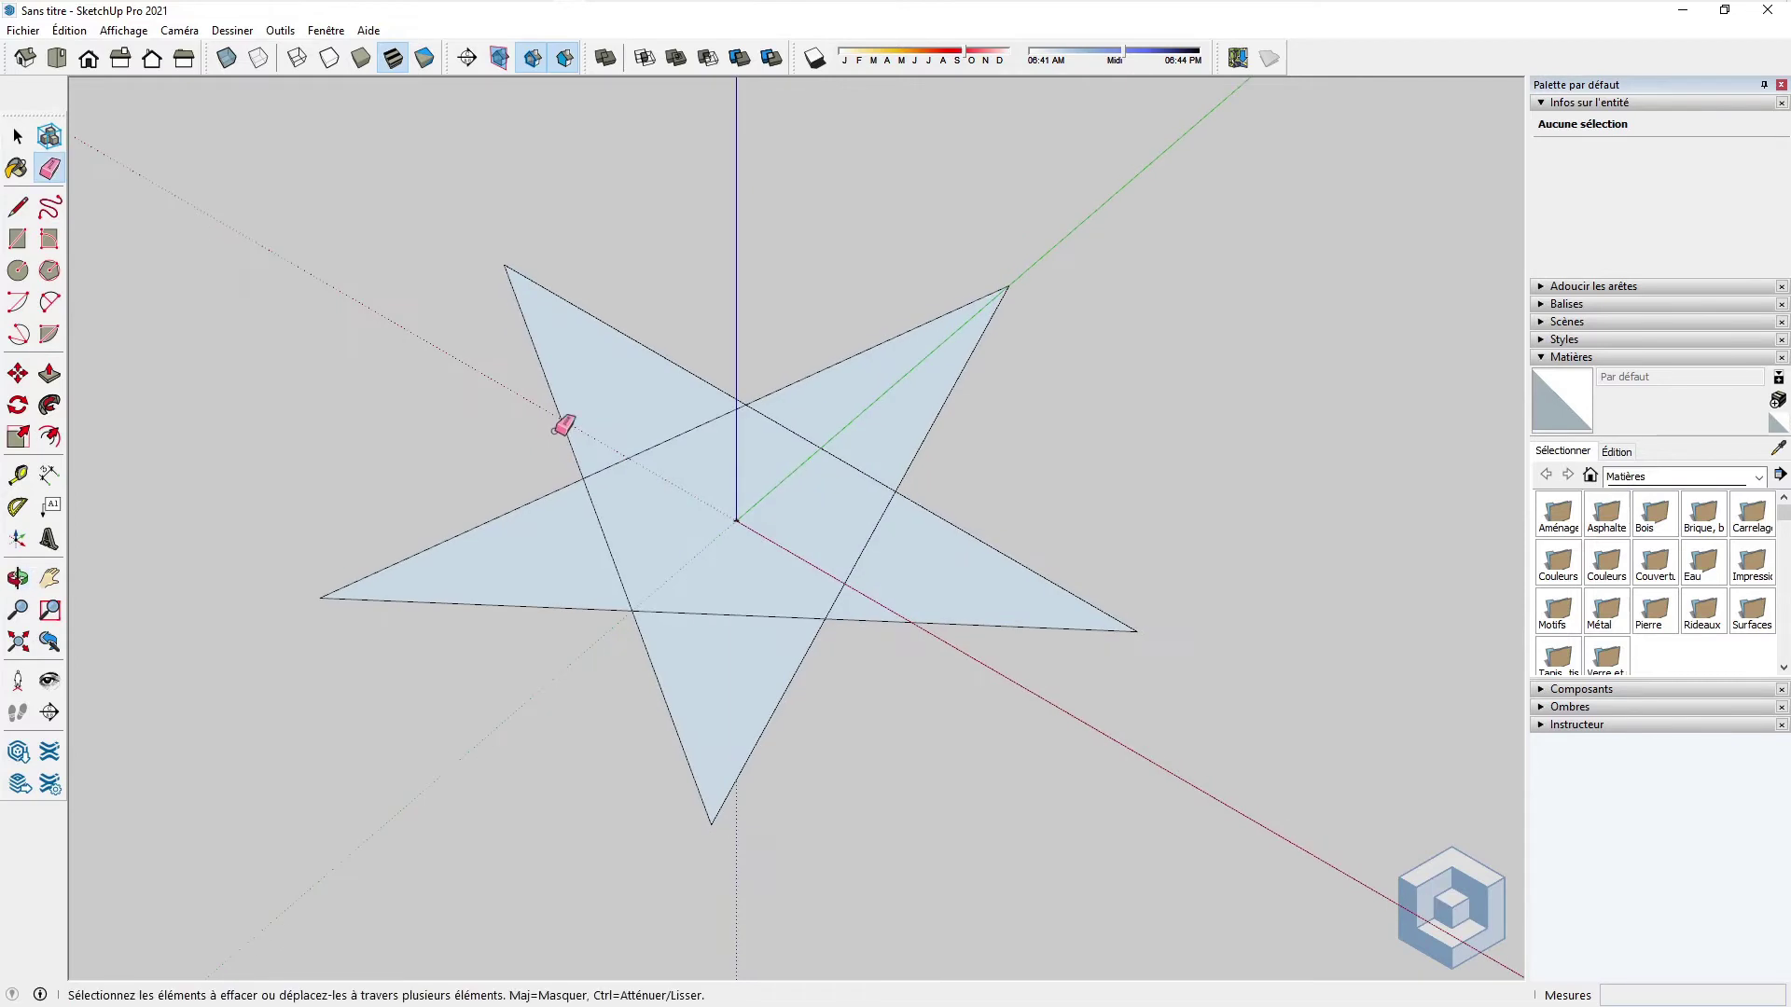
pyautogui.click(18, 207)
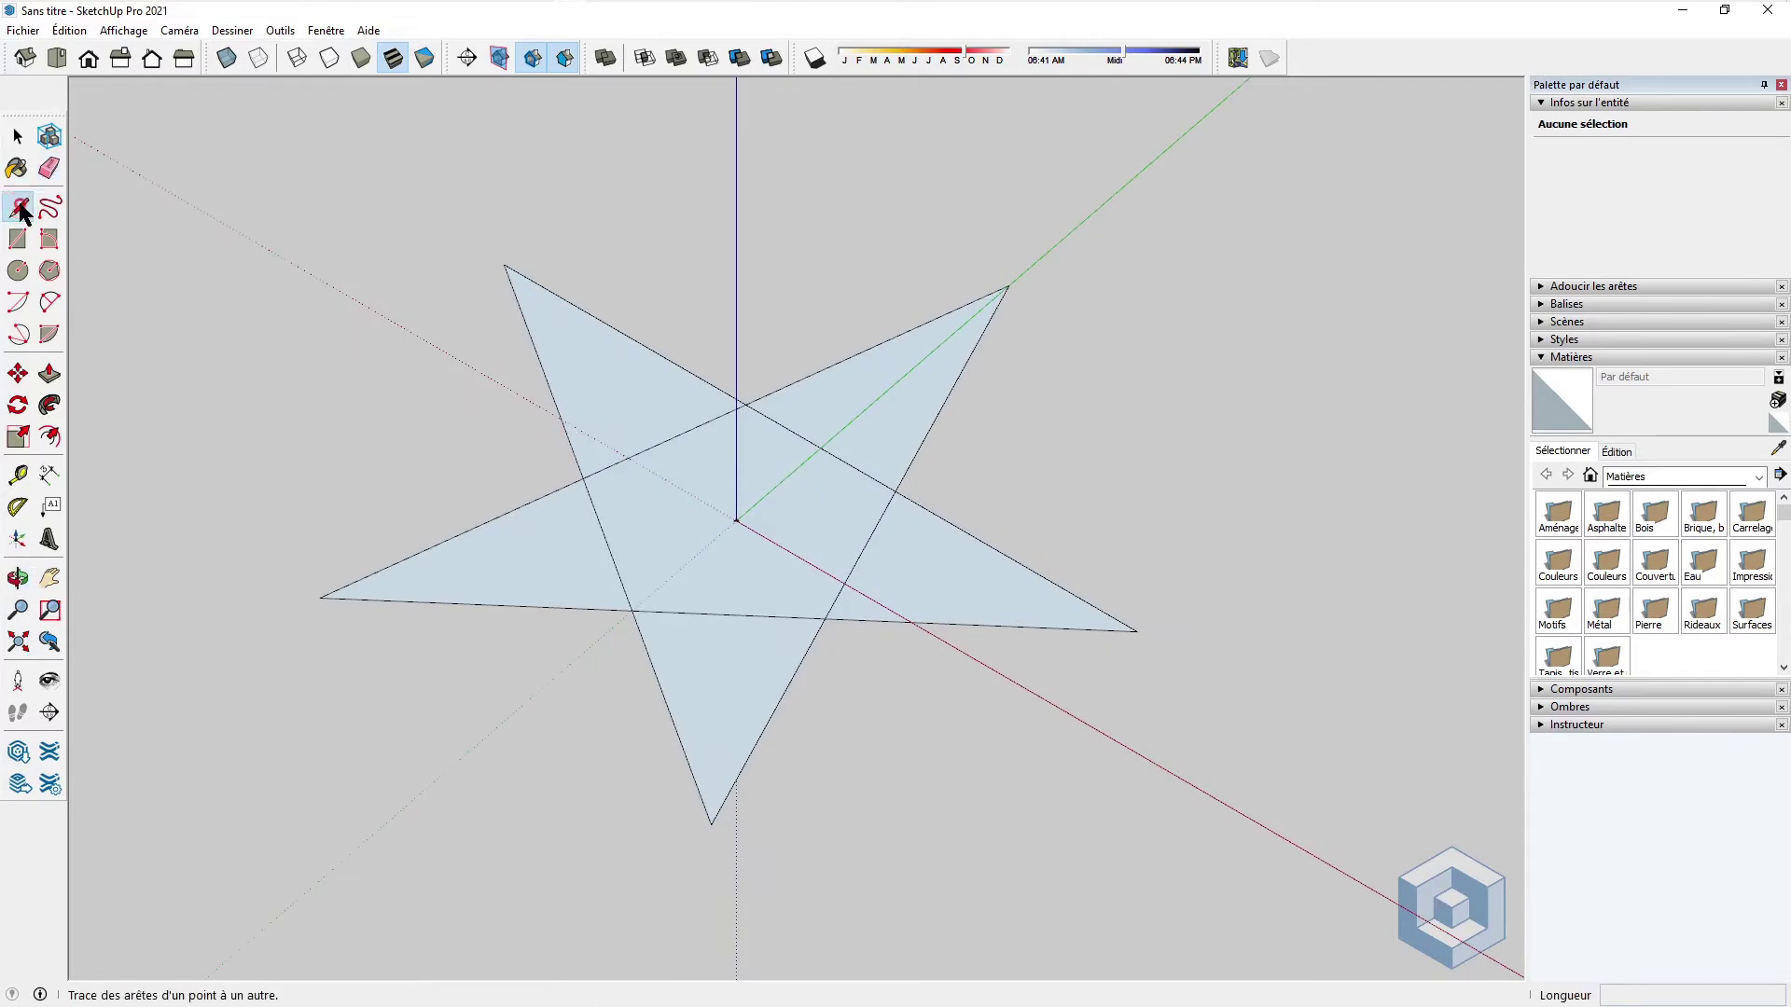
pyautogui.click(737, 520)
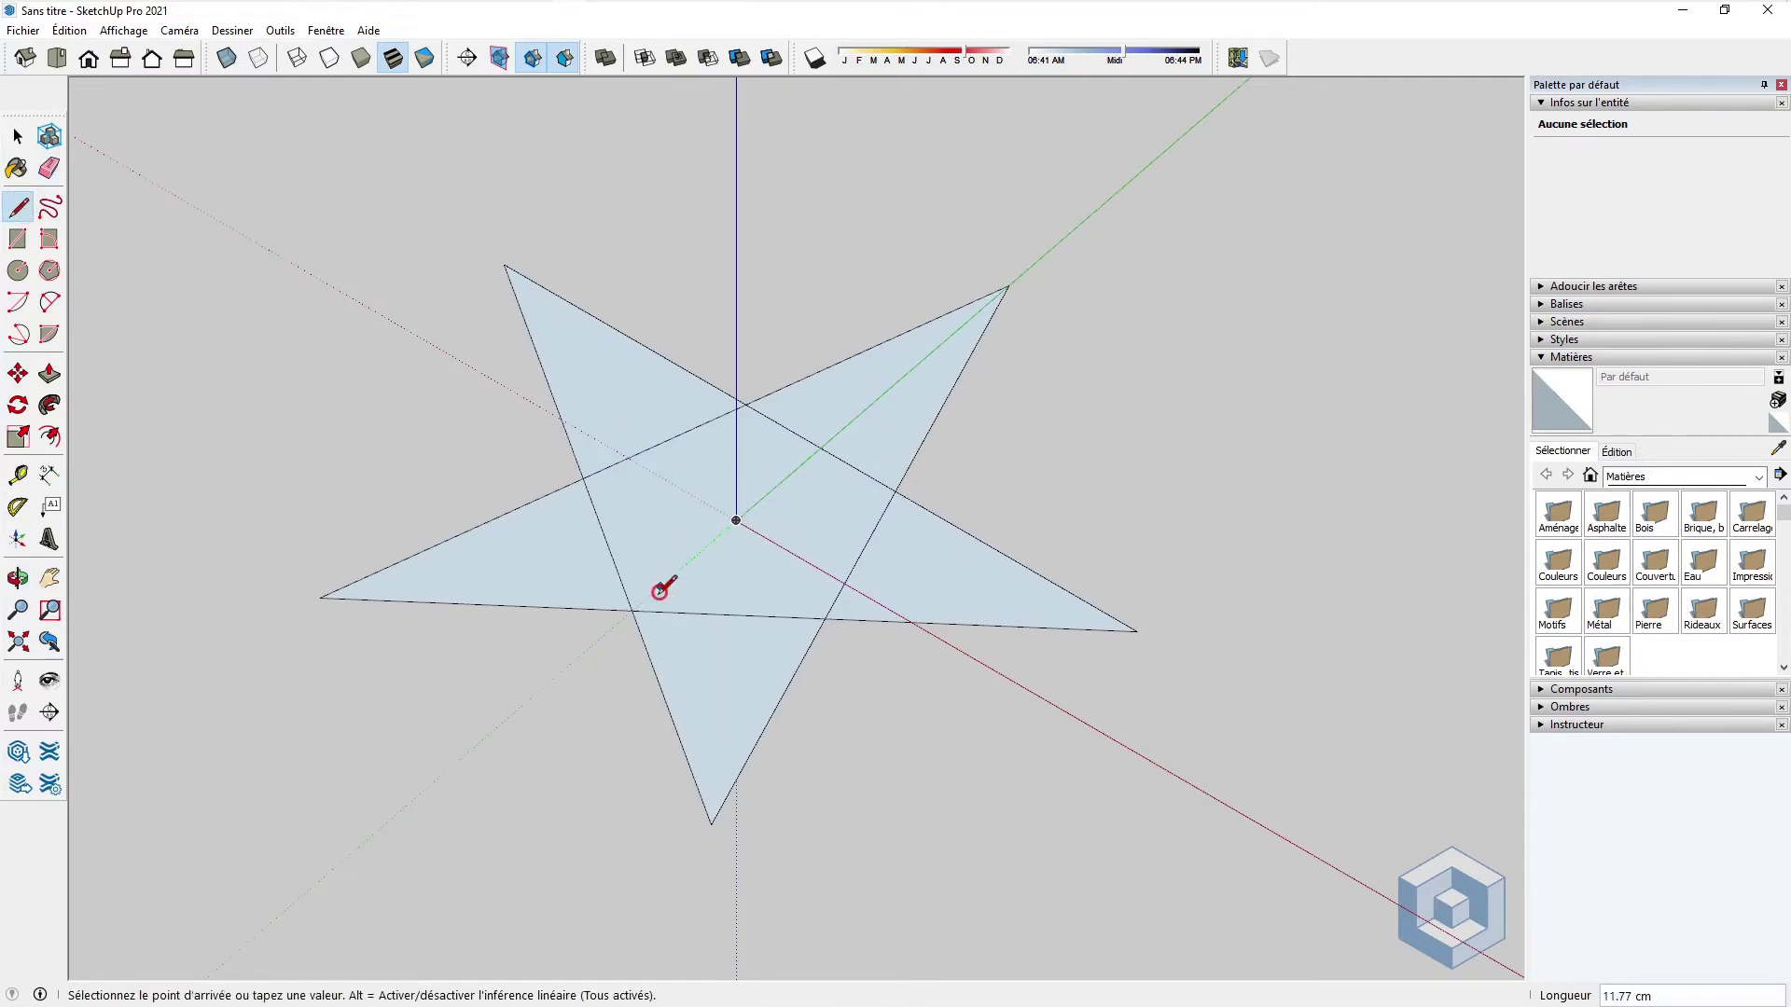
pyautogui.click(631, 611)
pyautogui.scroll(1, 645, 609)
pyautogui.scroll(-1, 648, 607)
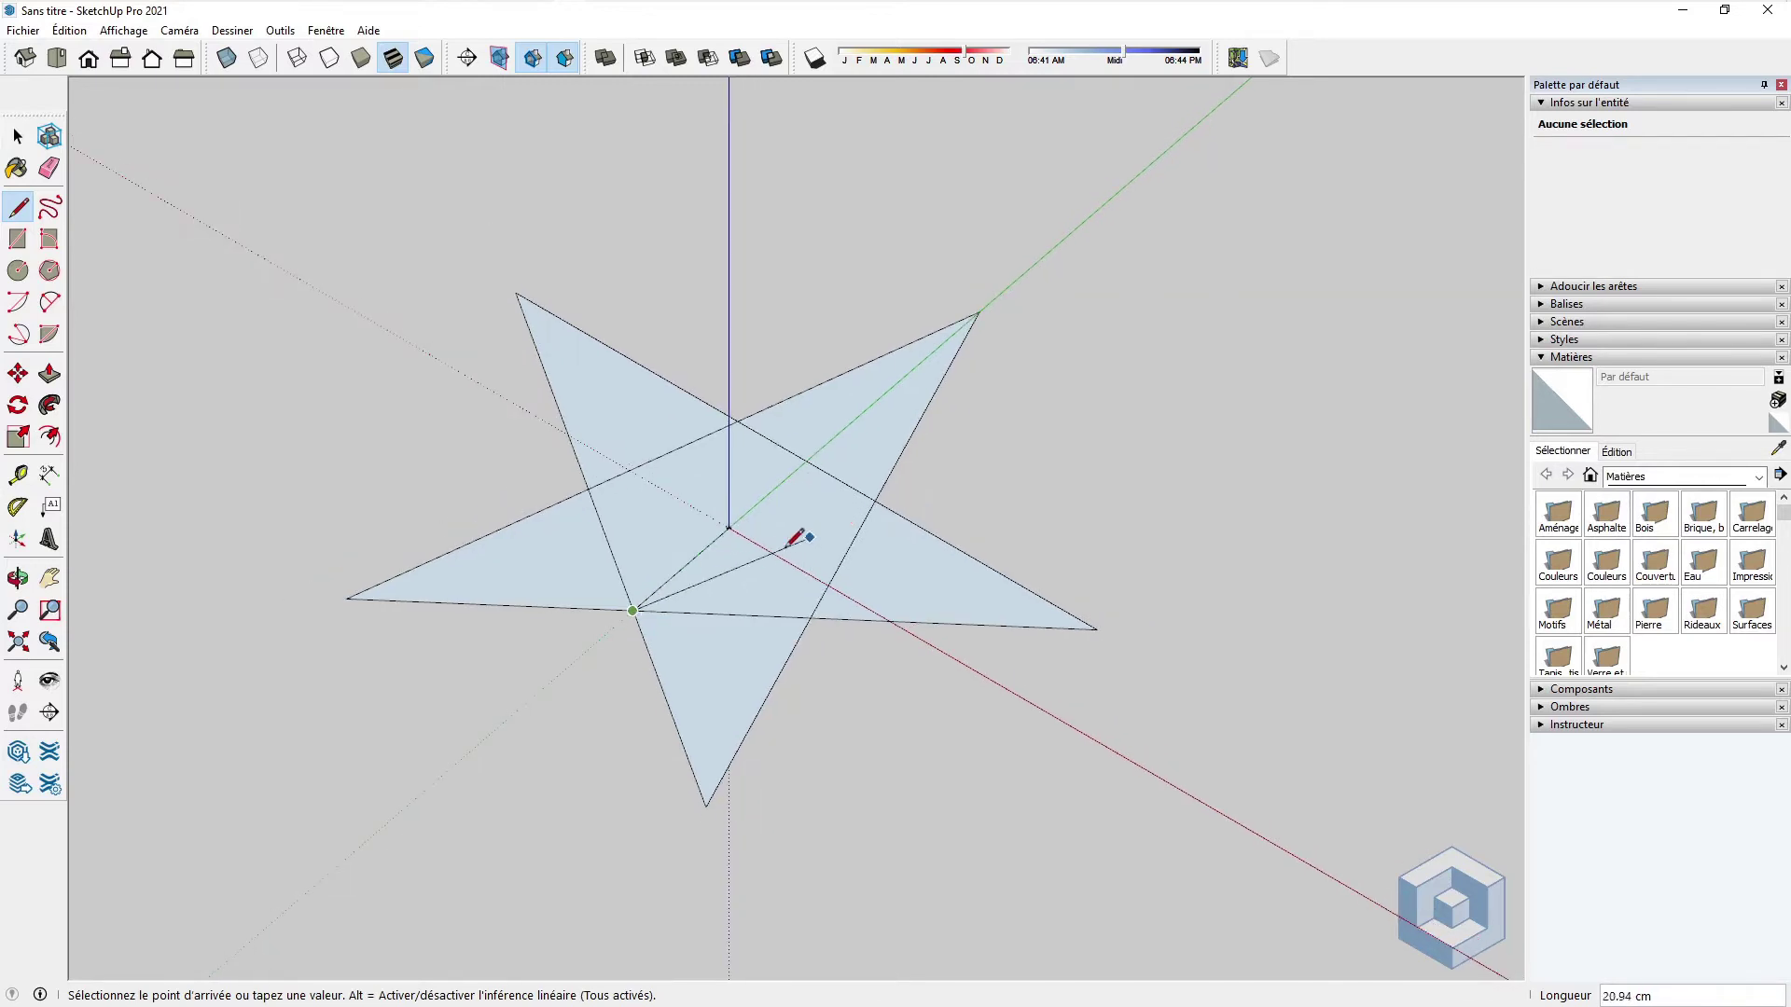
pyautogui.press('space')
# Step: Copy the centre-to-corner line along the green axis, placing the copy's start at the centre point so it extends the original
pyautogui.moveTo(704, 545); pyautogui.dragTo(946, 335, button='middle')
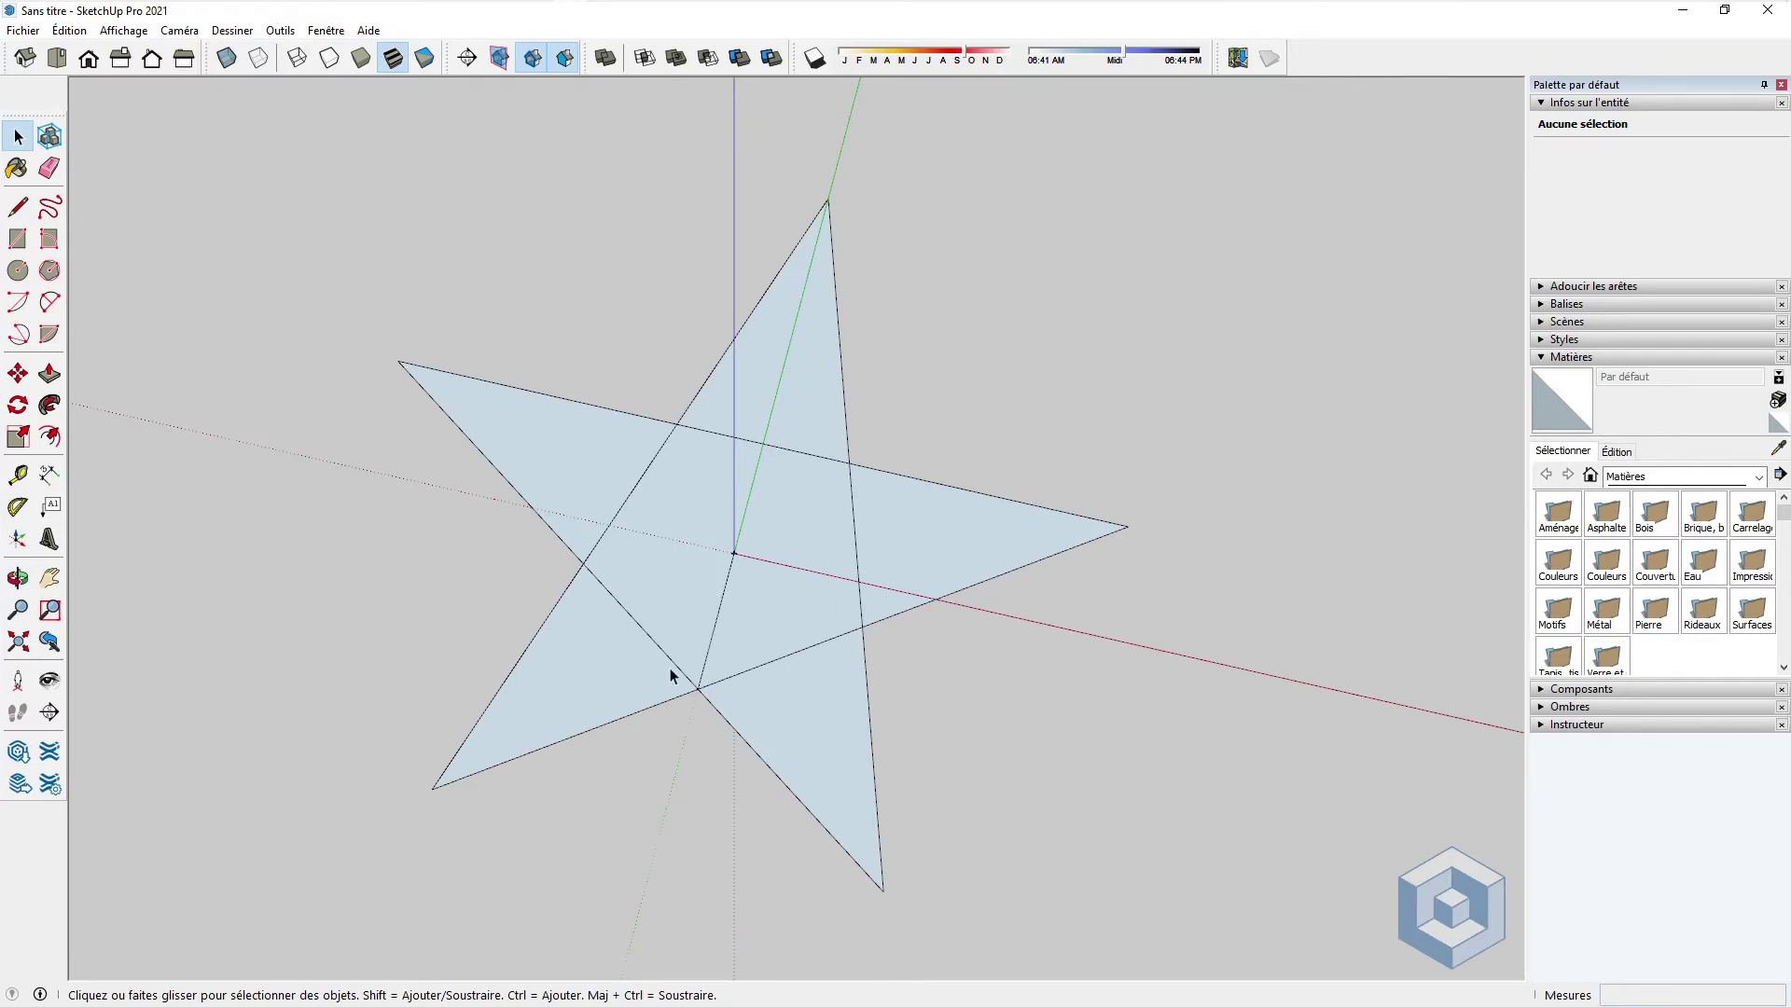
pyautogui.moveTo(757, 660); pyautogui.dragTo(625, 546, button='middle')
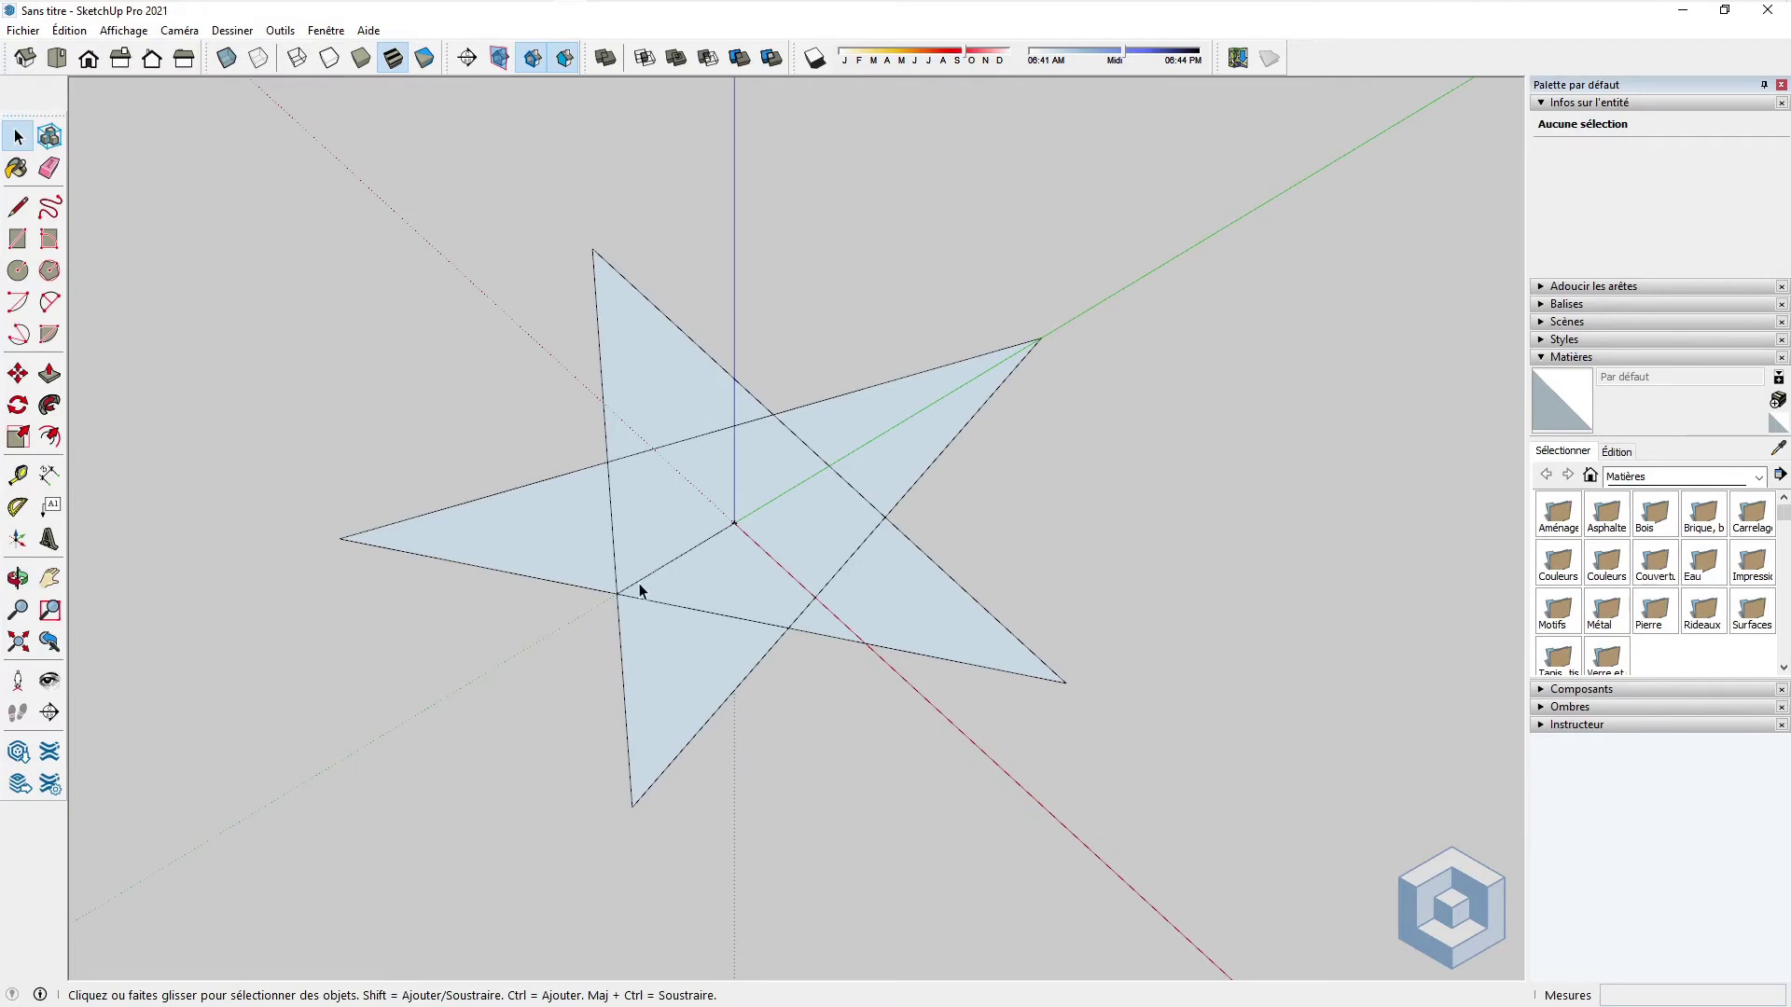
pyautogui.scroll(2, 639, 589)
pyautogui.click(642, 581)
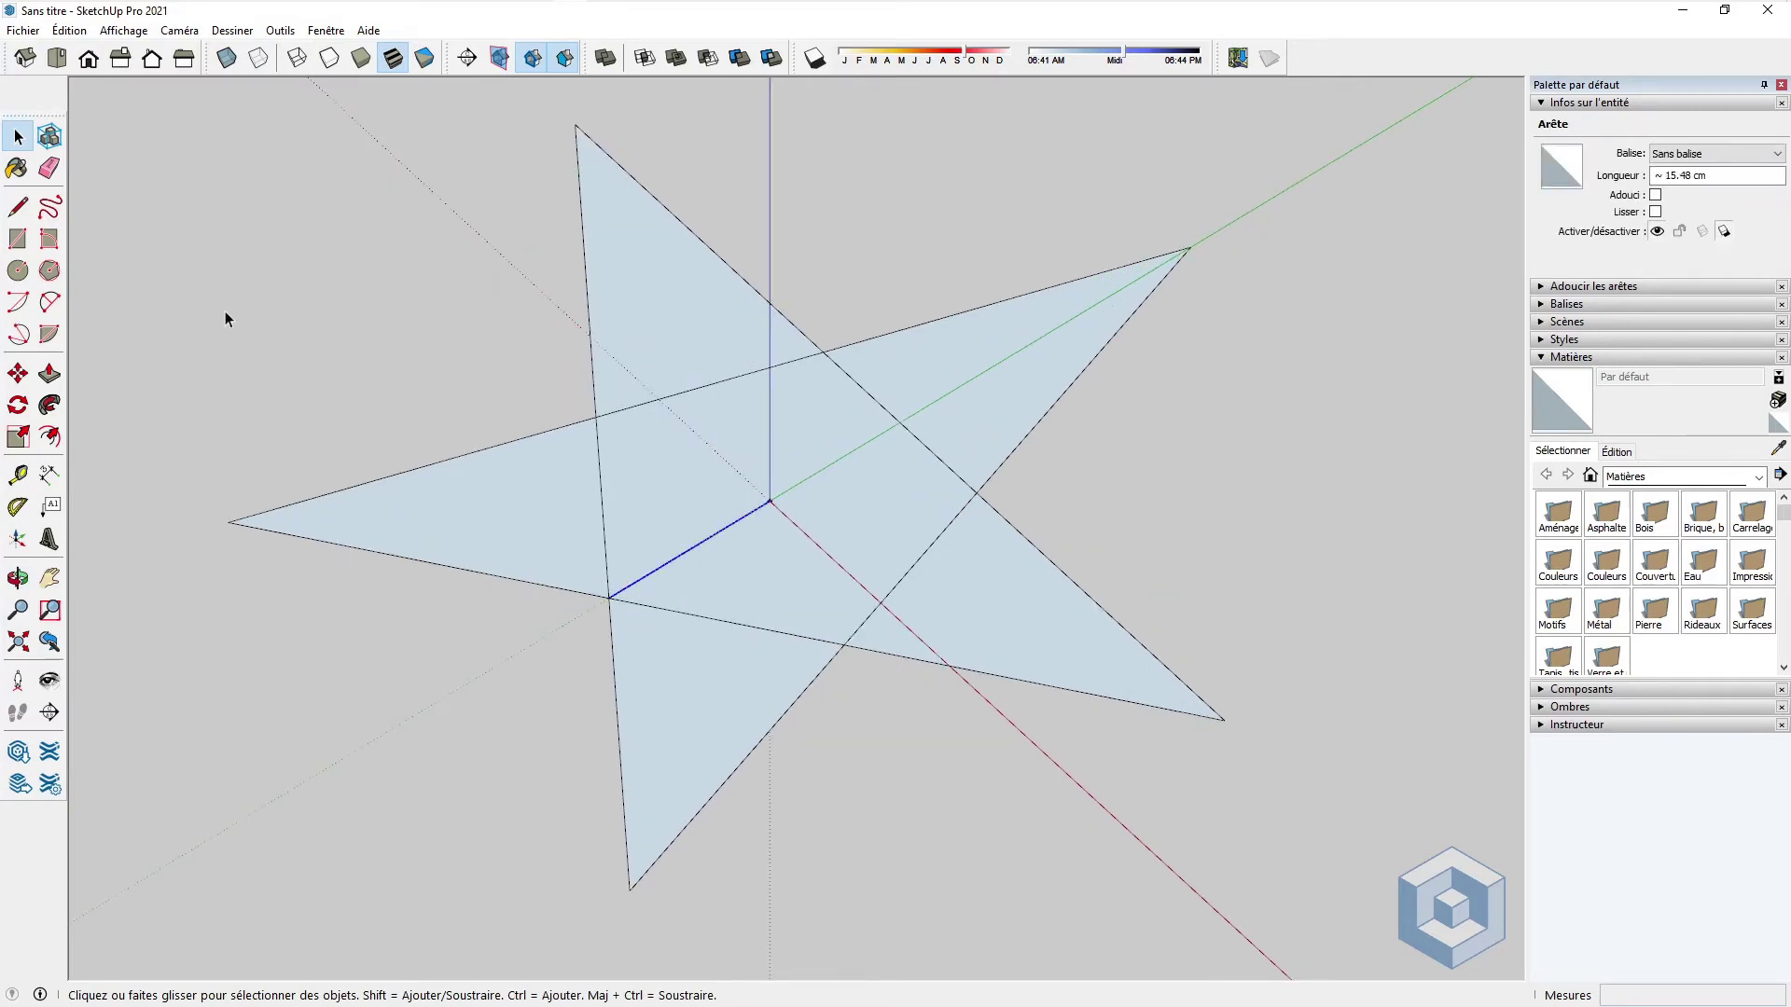
pyautogui.press('m')
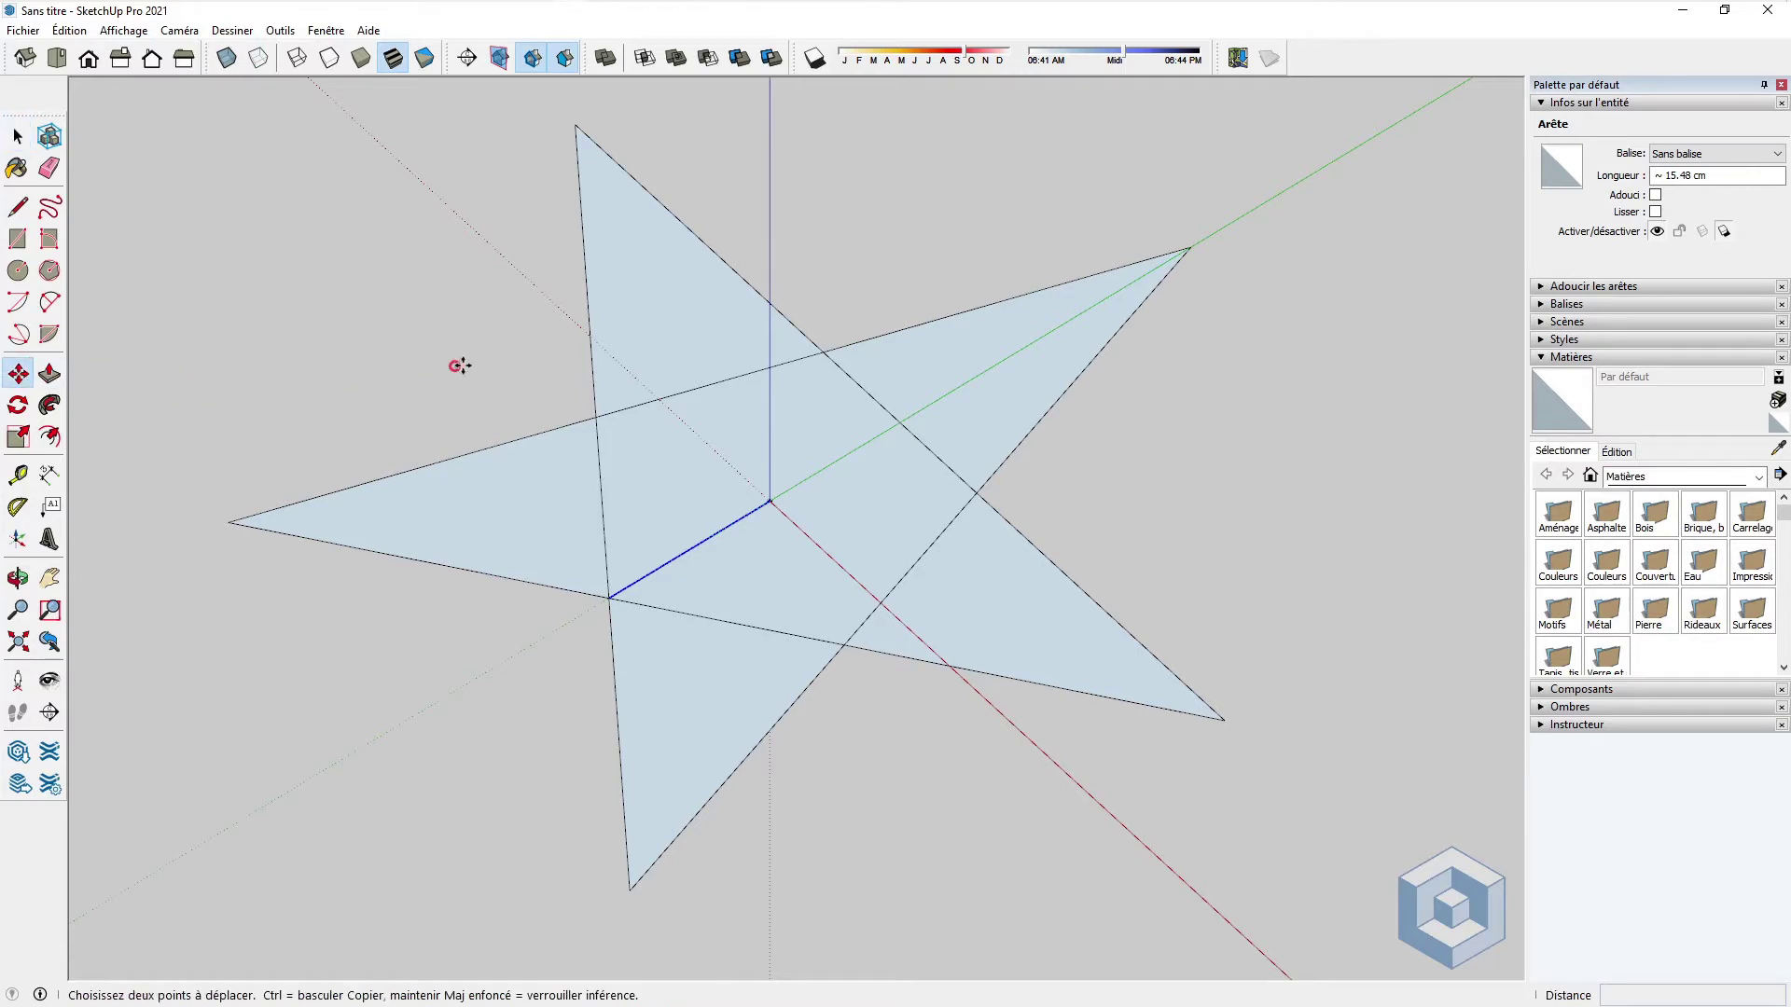
pyautogui.click(606, 600)
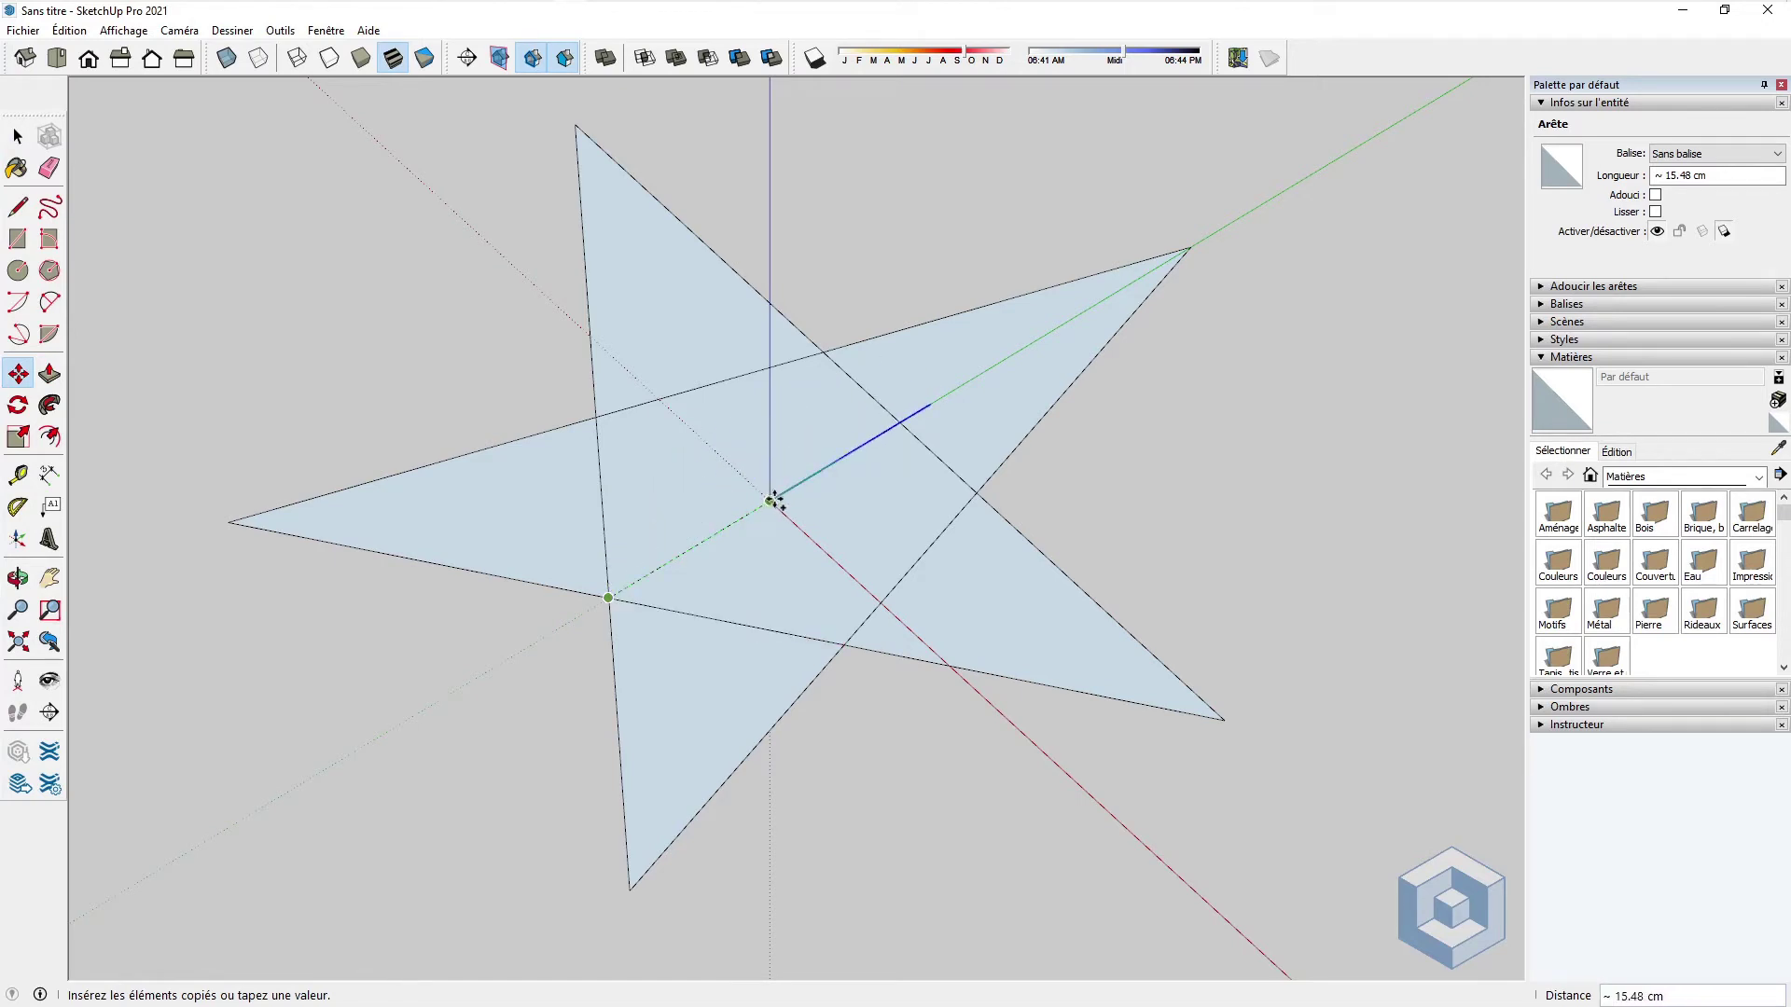
pyautogui.click(768, 504)
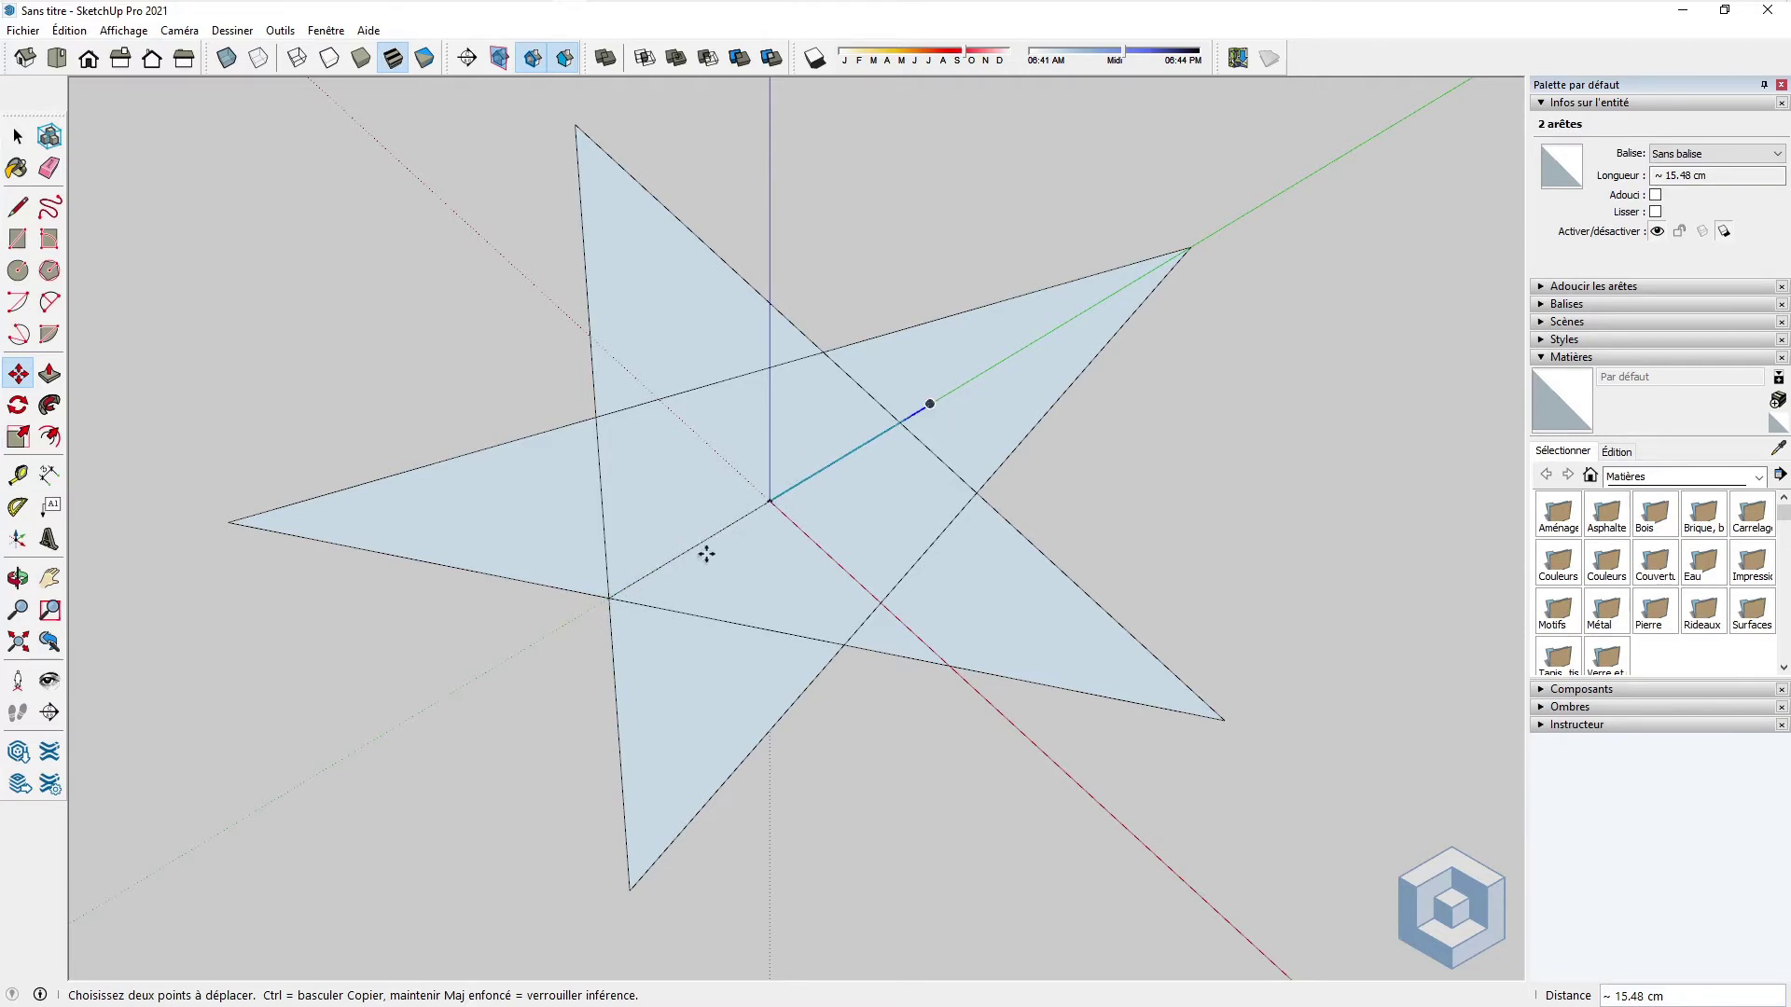
# Step: Erase the original line and its copy inside the inner pentagon, leaving the short segment beyond the pentagon's edge
pyautogui.click(50, 169)
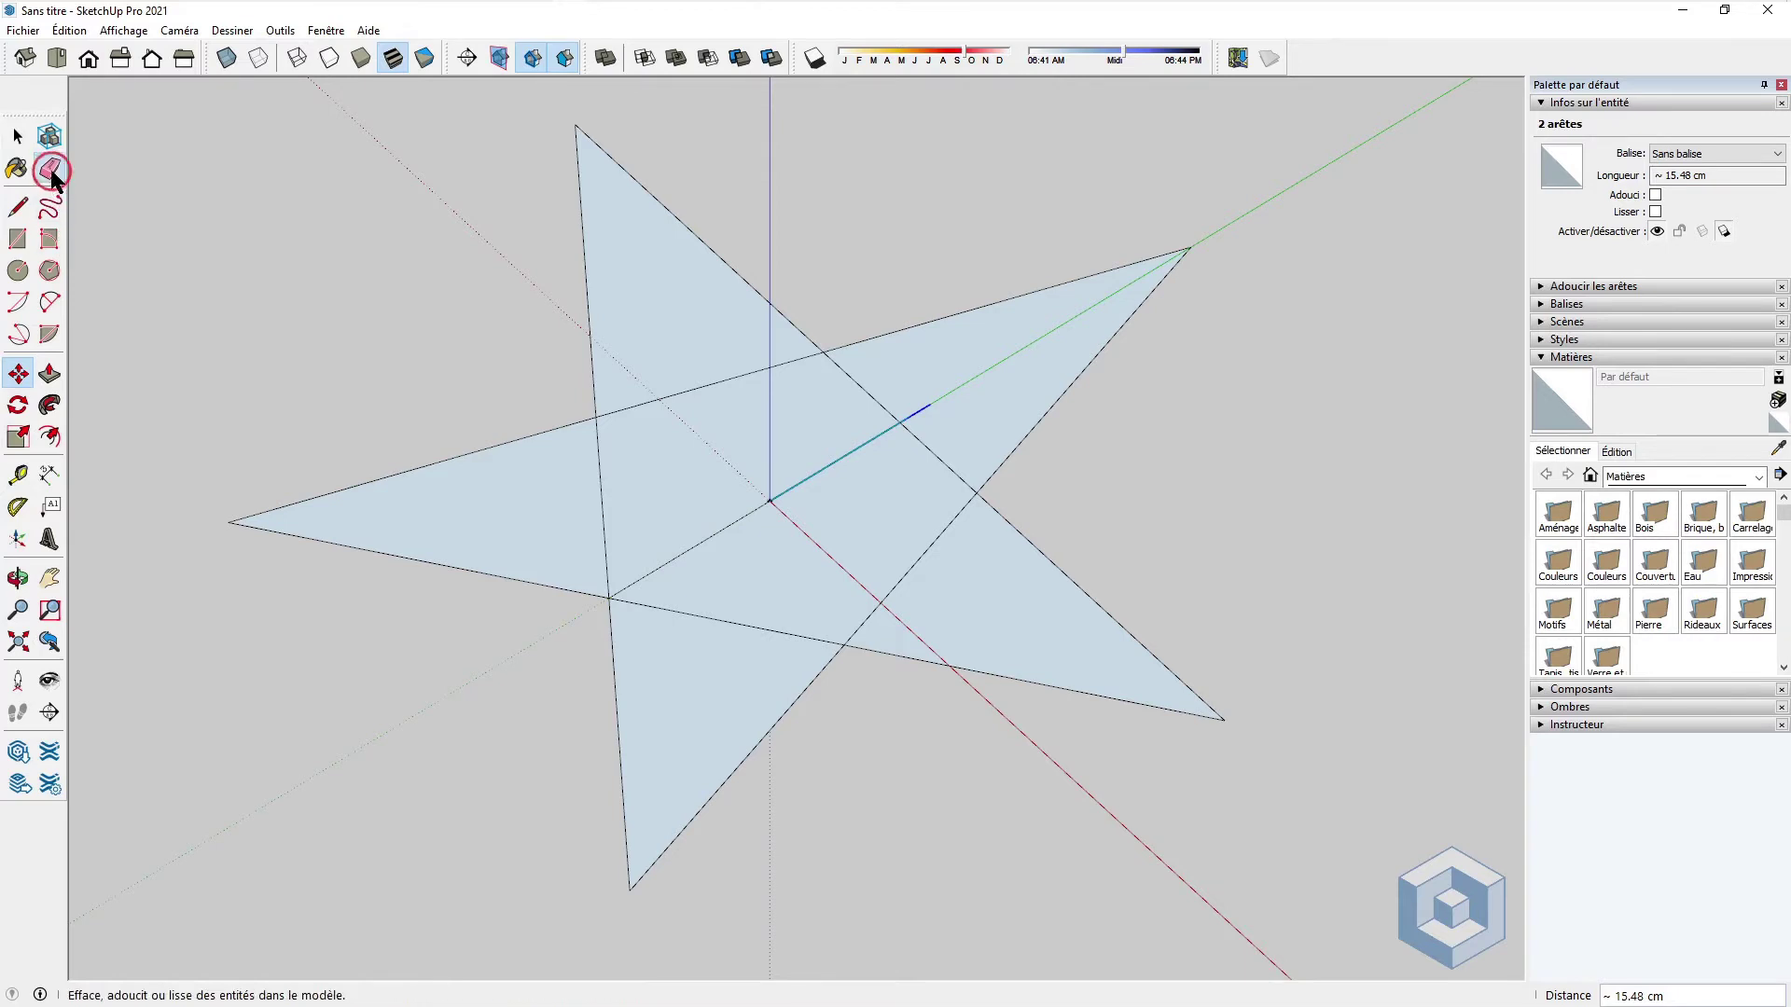
pyautogui.click(786, 491)
pyautogui.moveTo(692, 493)
pyautogui.mouseDown(button='middle')
pyautogui.moveTo(932, 707)
pyautogui.moveTo(799, 628)
pyautogui.moveTo(795, 602)
pyautogui.mouseUp(button='middle')
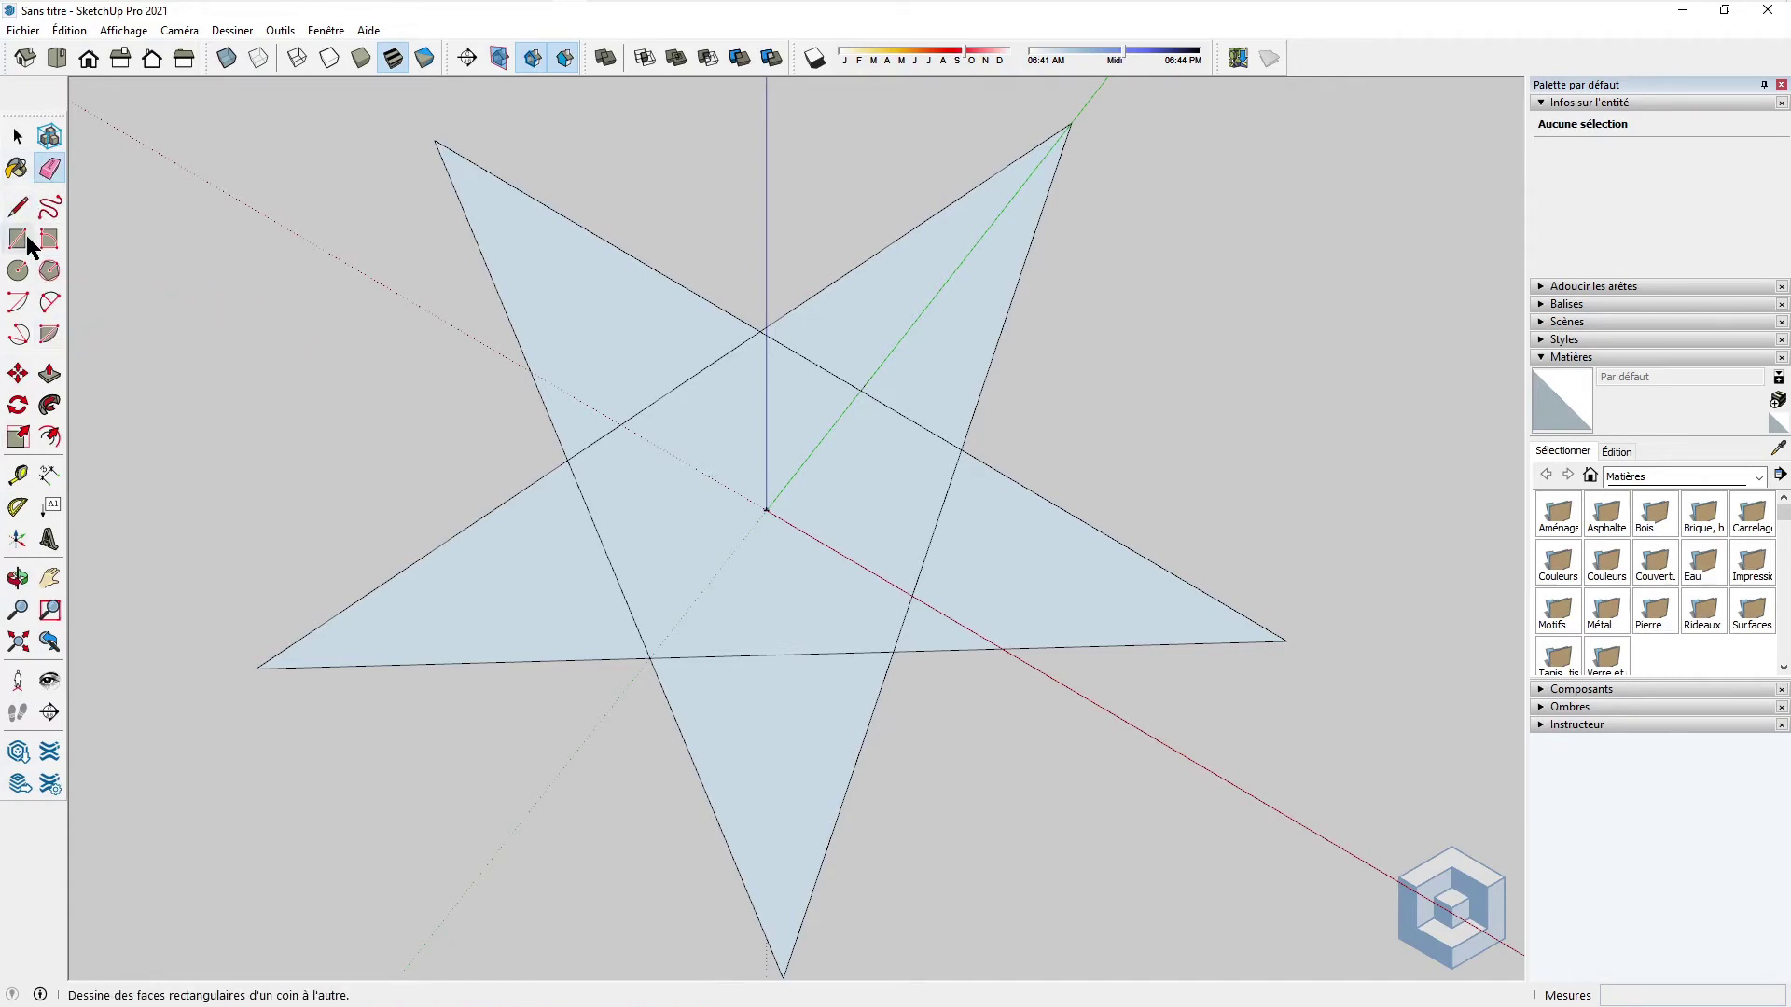
# Step: Try to scale the inner pentagon's face and edges uniformly about the centre by 1.72, and undo the scaling
pyautogui.click(18, 206)
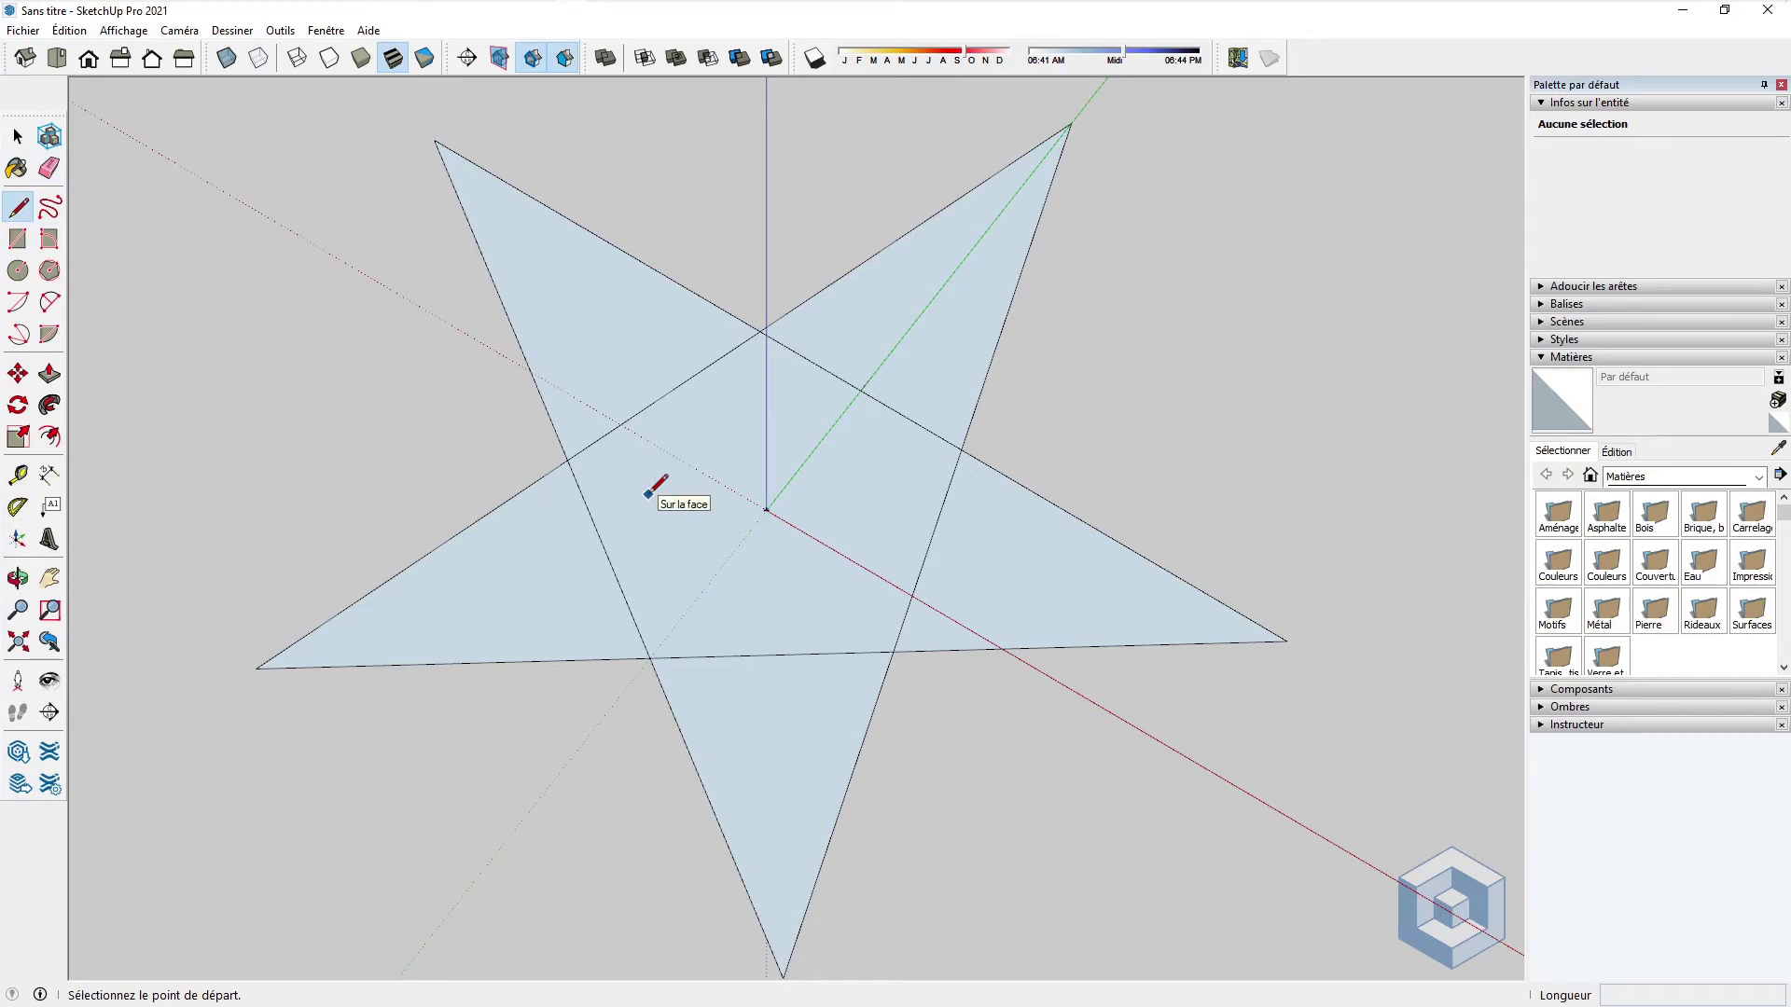
pyautogui.click(17, 136)
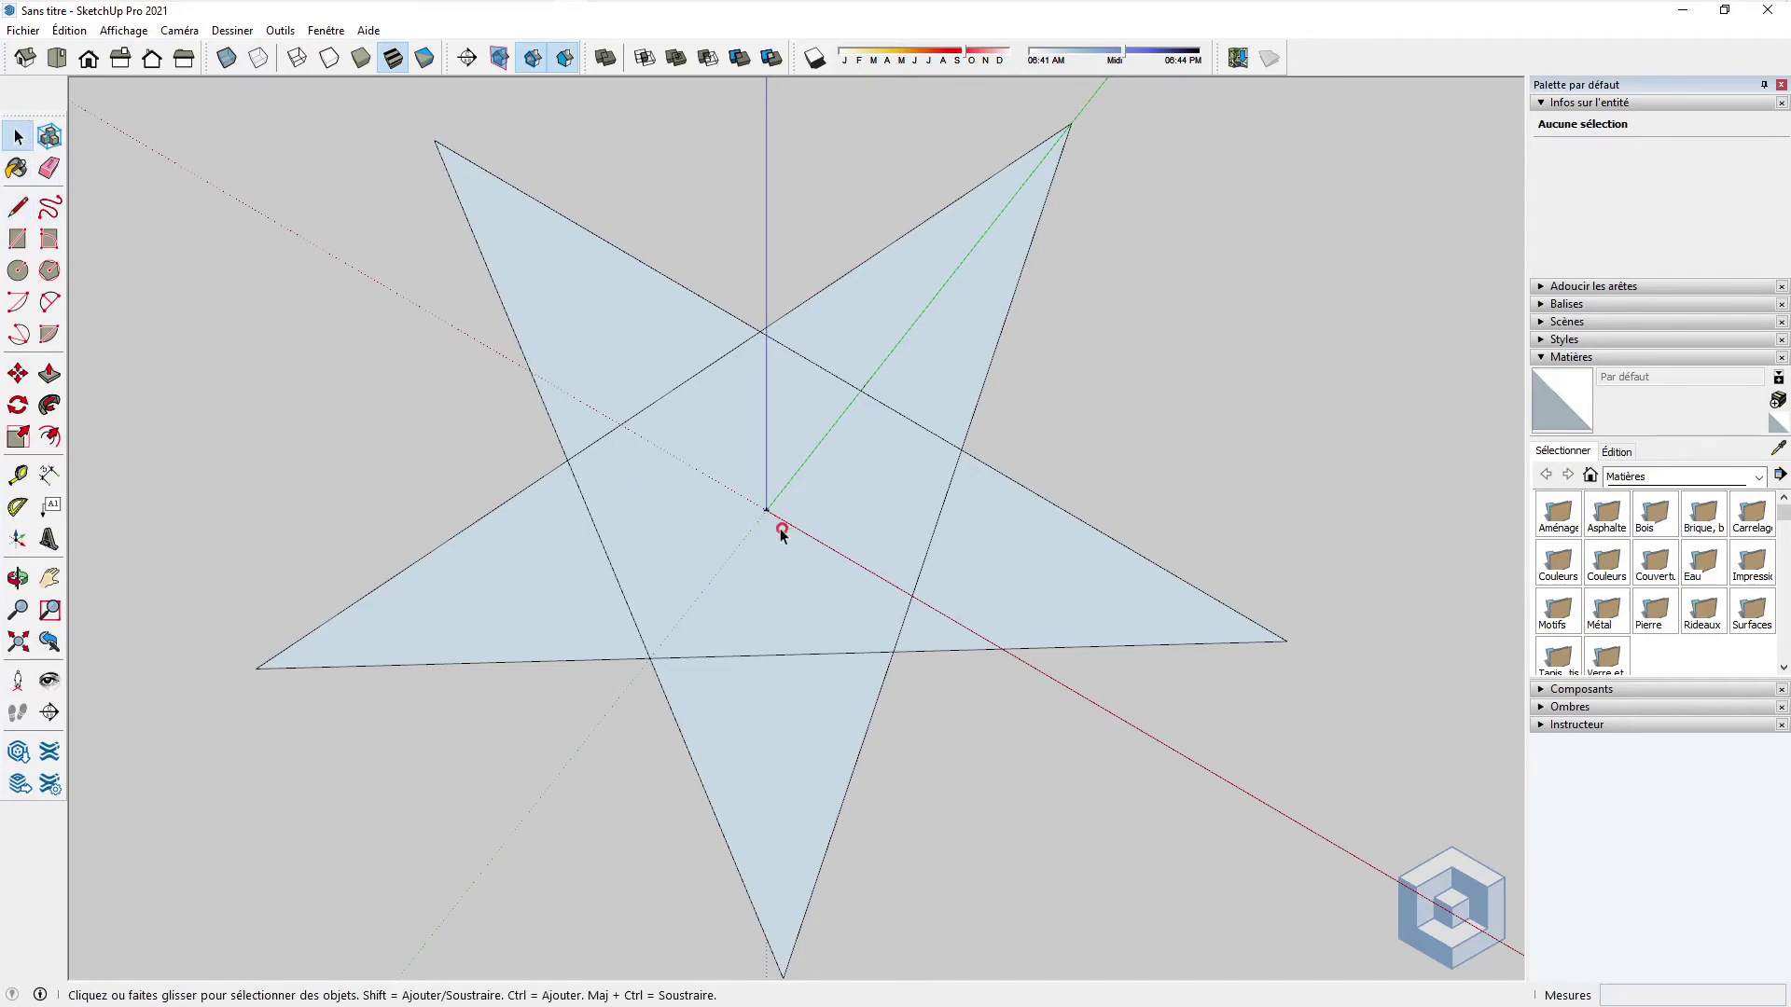
pyautogui.doubleClick(671, 520)
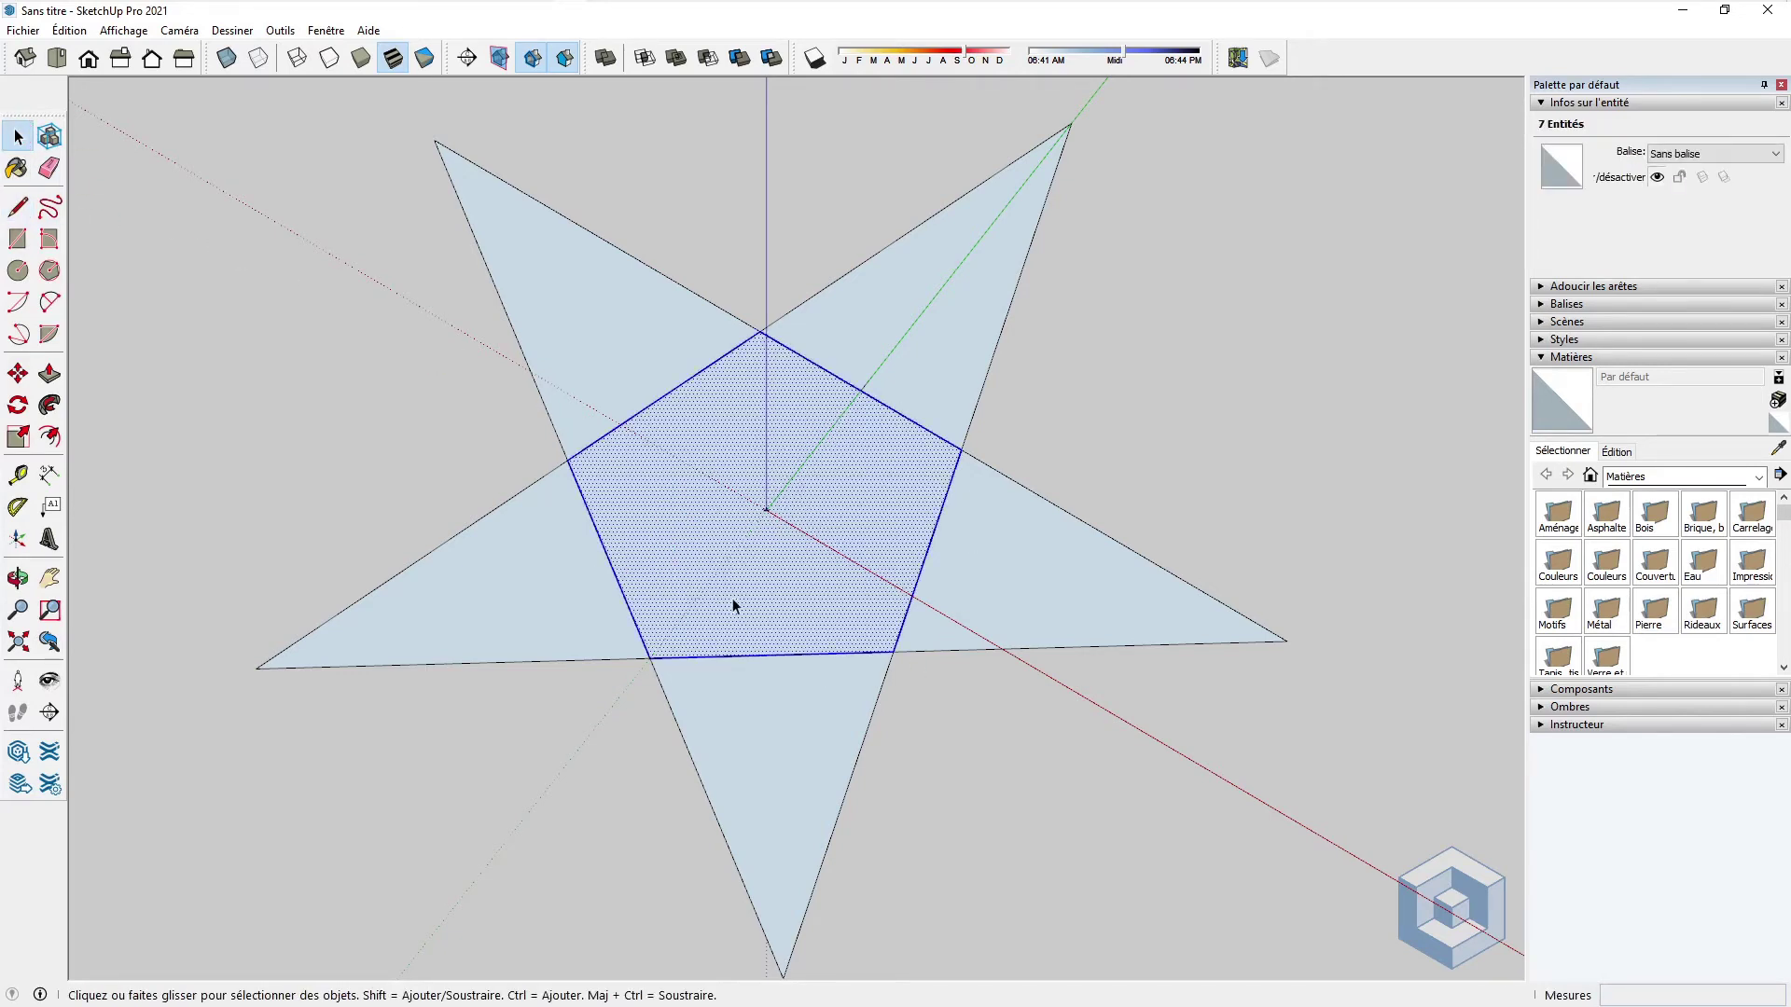
pyautogui.click(17, 436)
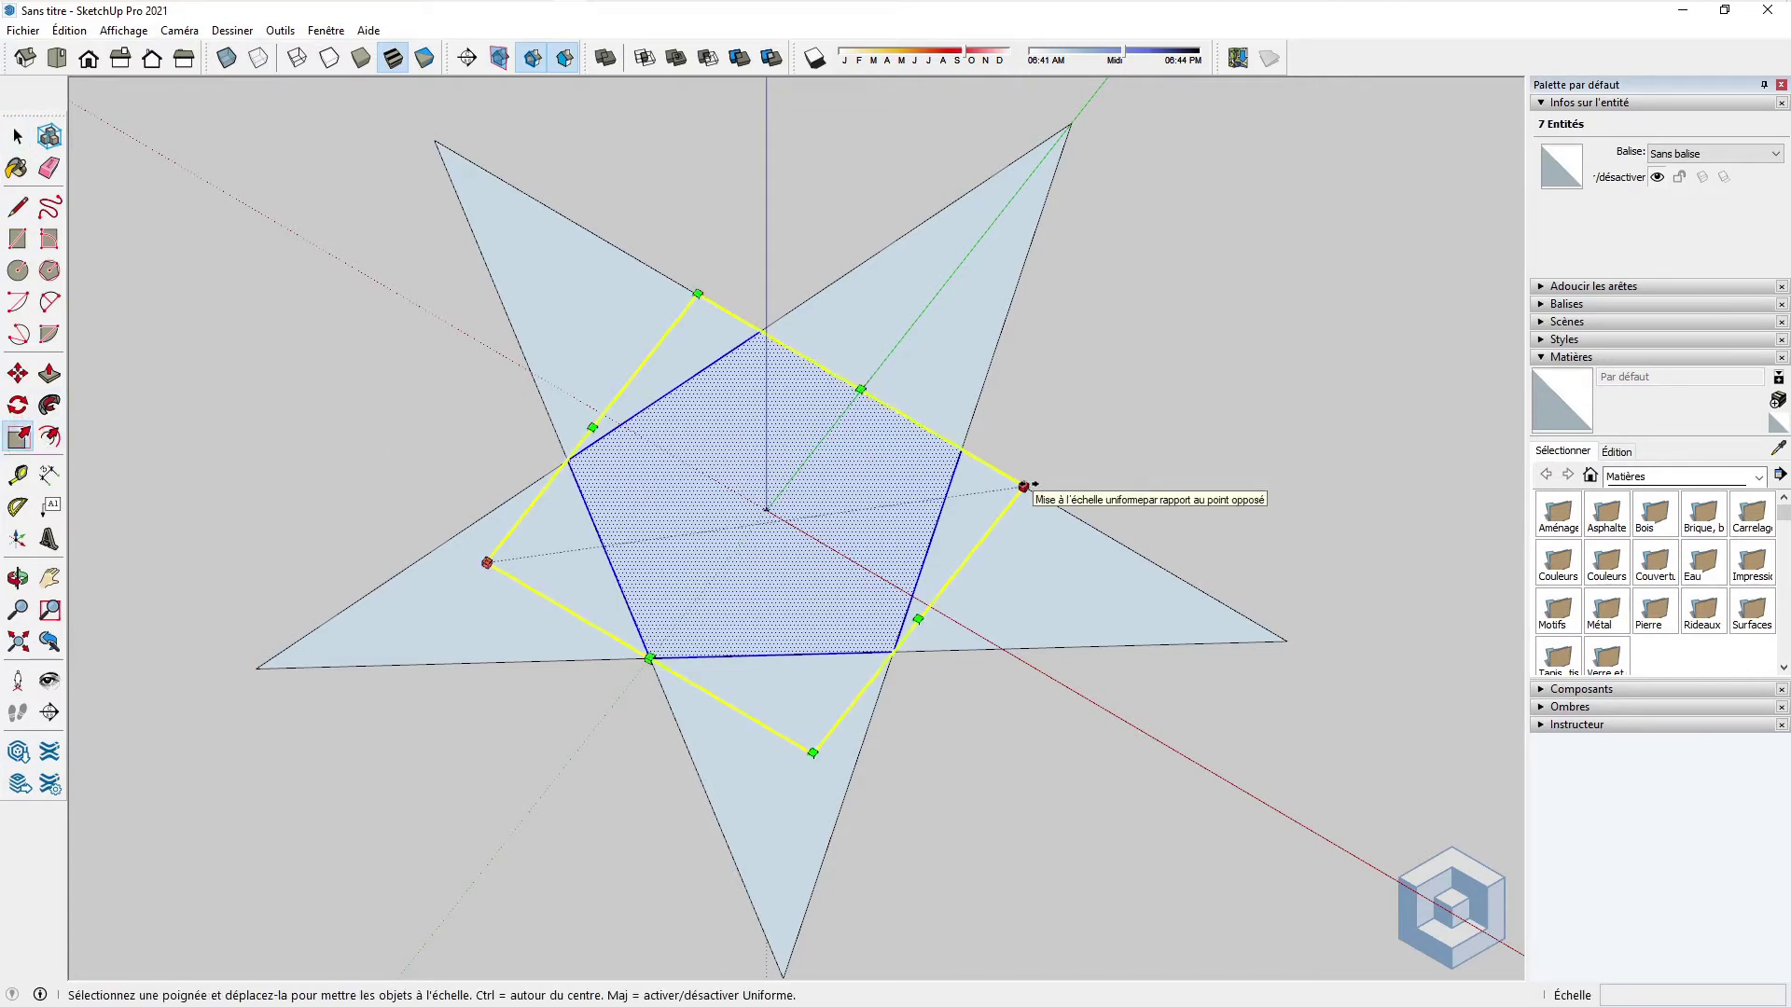
pyautogui.press('ctrl')
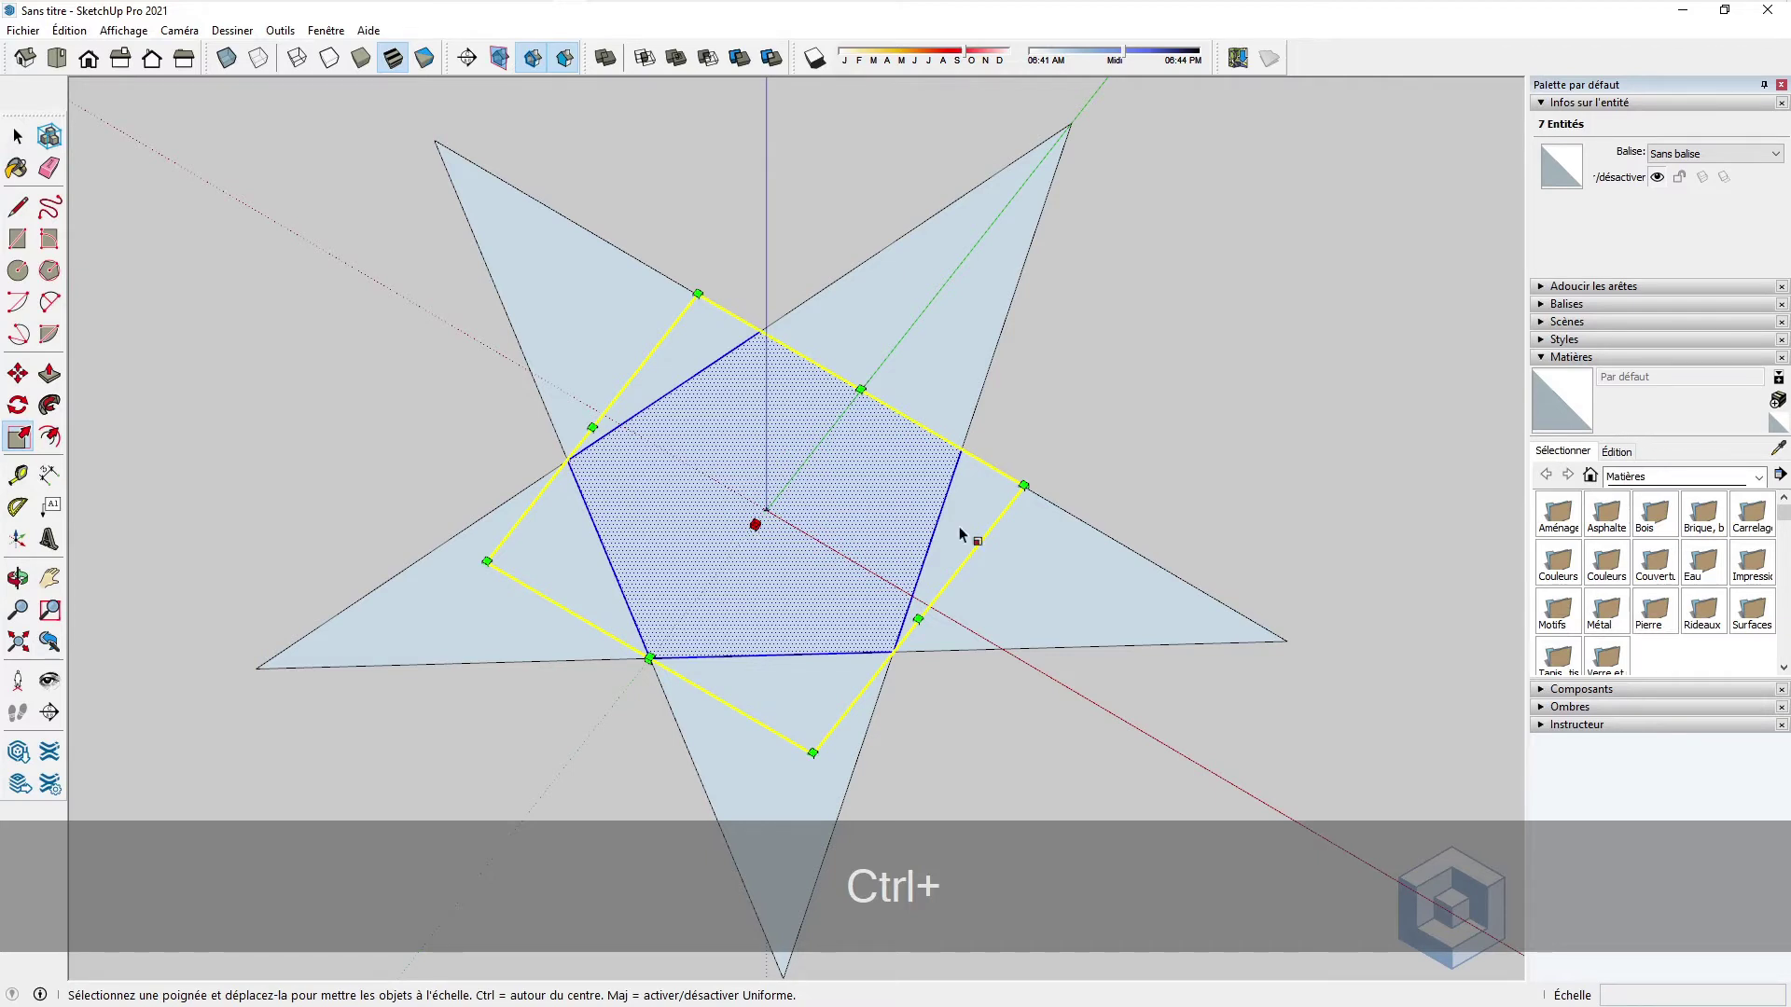
pyautogui.moveTo(1023, 486); pyautogui.dragTo(1216, 459)
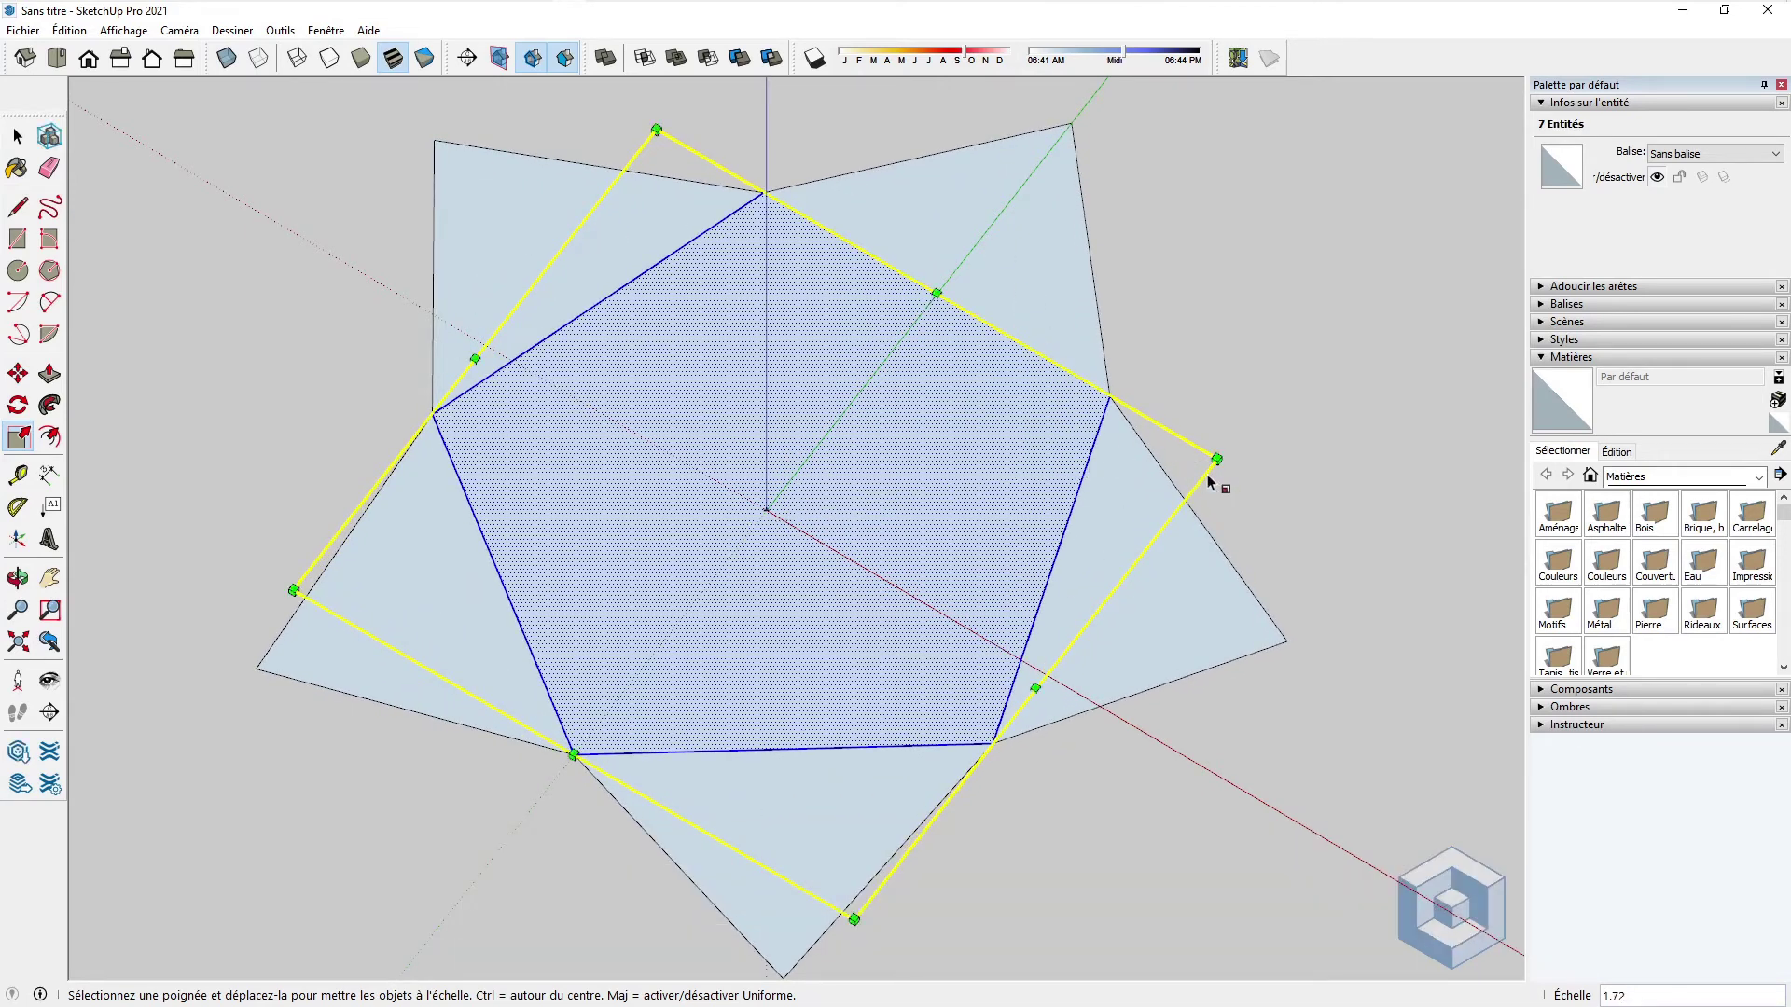
pyautogui.hotkey('ctrl', 'z')
pyautogui.press('space')
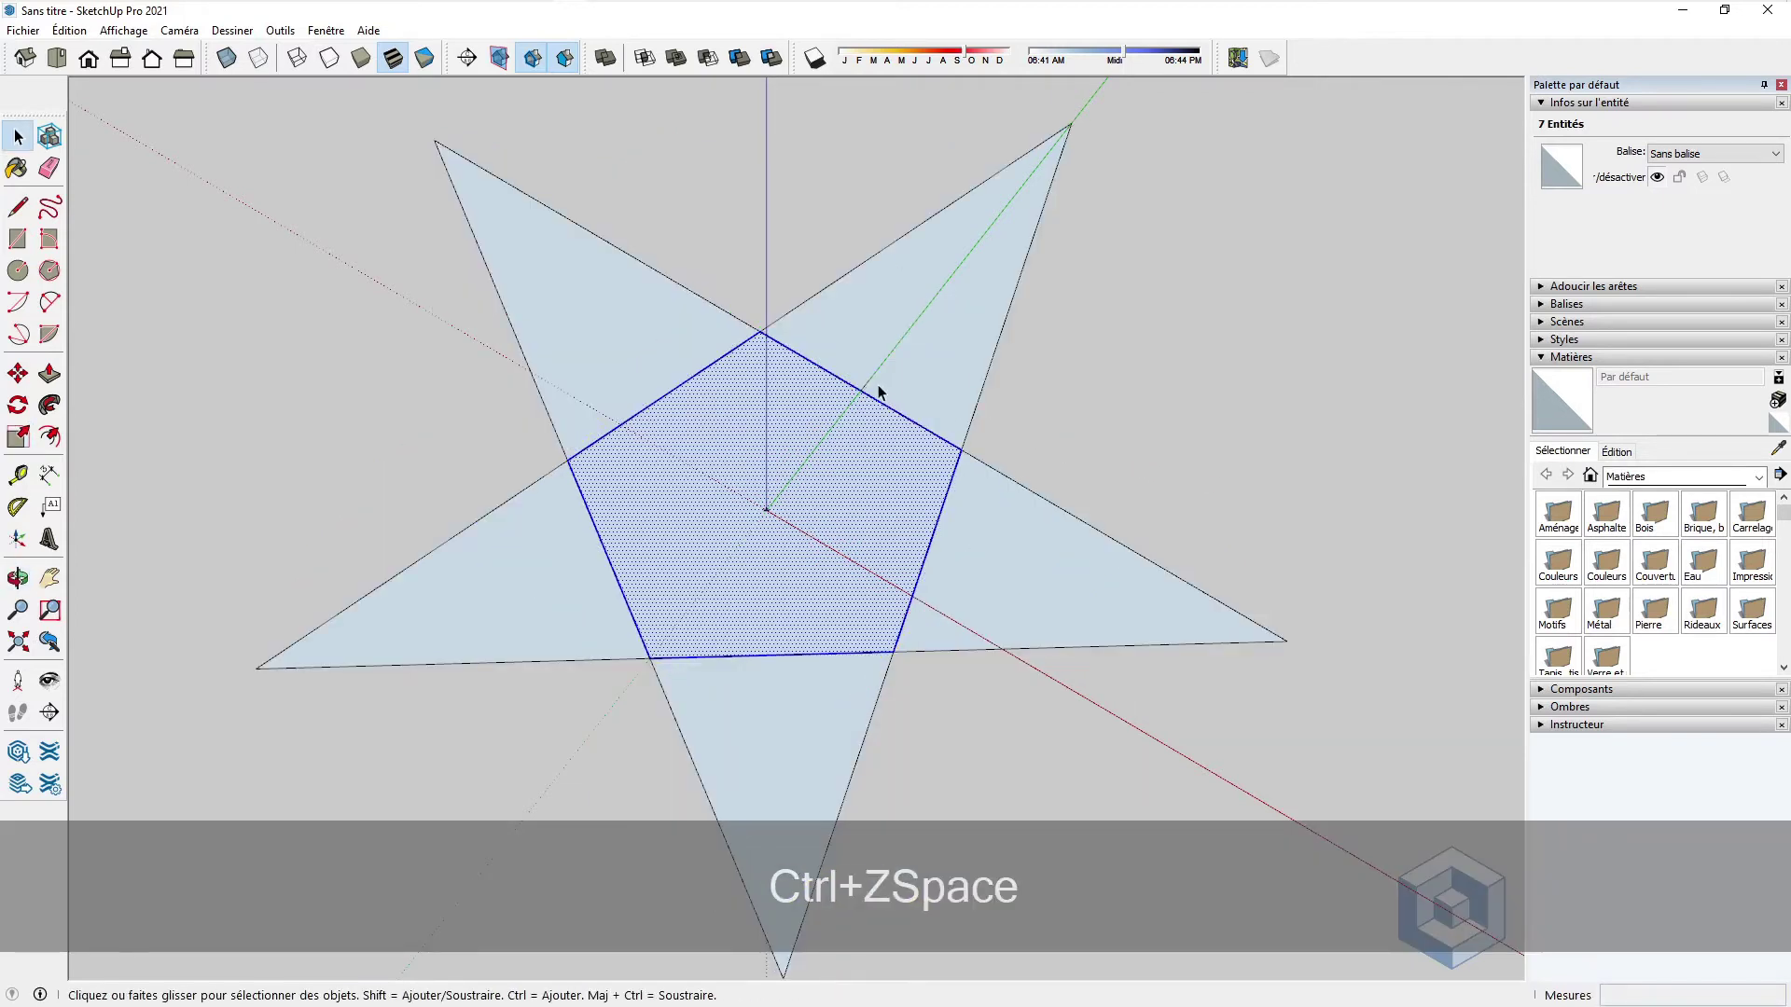
# Step: Add the short green-axis segment to the pentagon selection and check the Scale tool's centre against the origin
pyautogui.keyDown('shift'); pyautogui.click(867, 384); pyautogui.keyUp('shift')
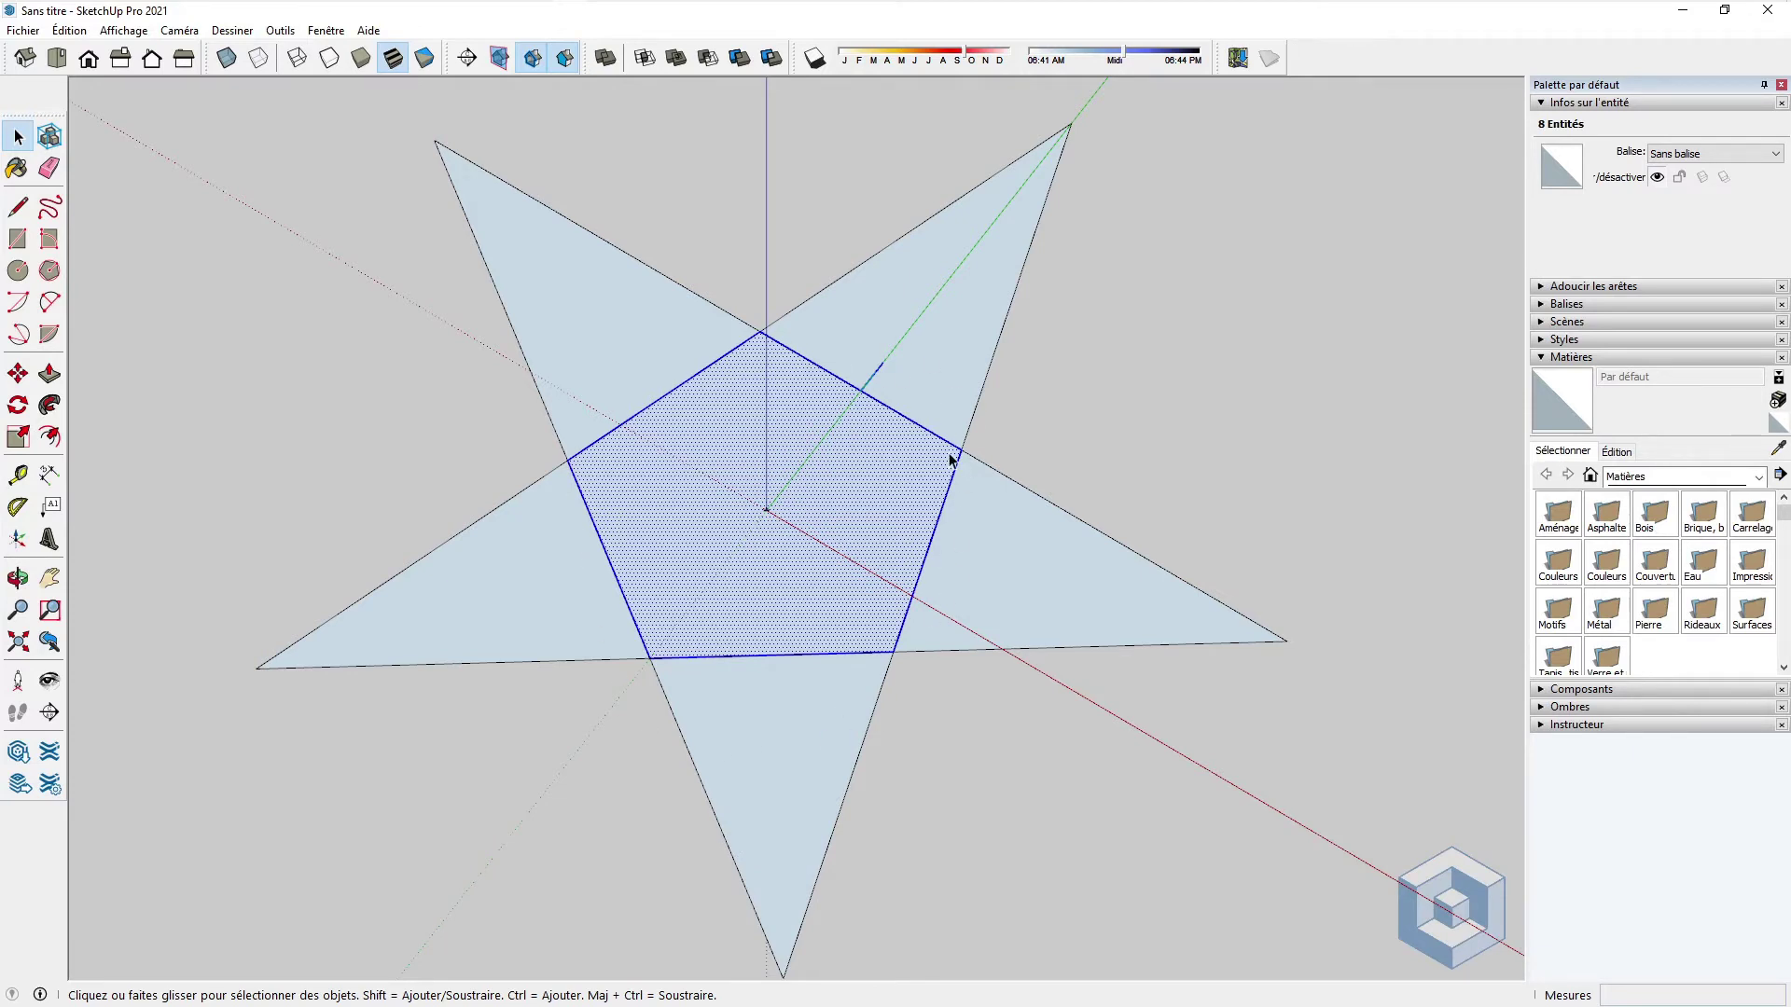
pyautogui.click(18, 437)
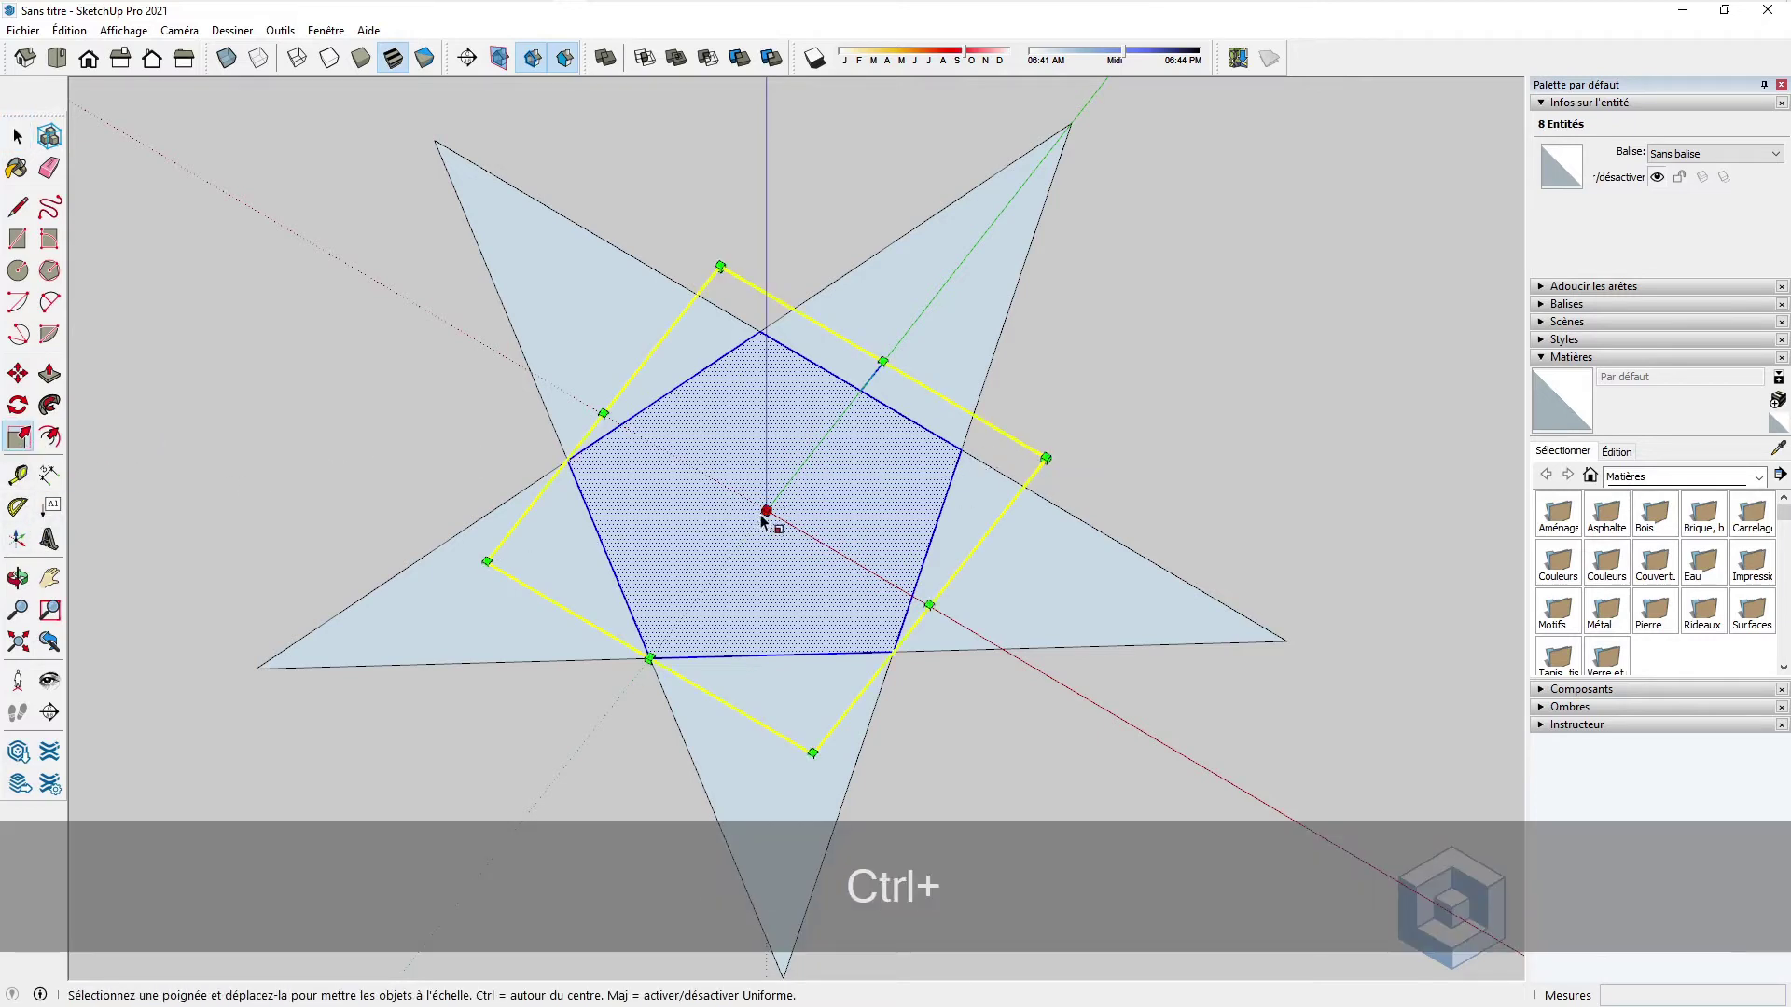
pyautogui.scroll(4, 766, 512)
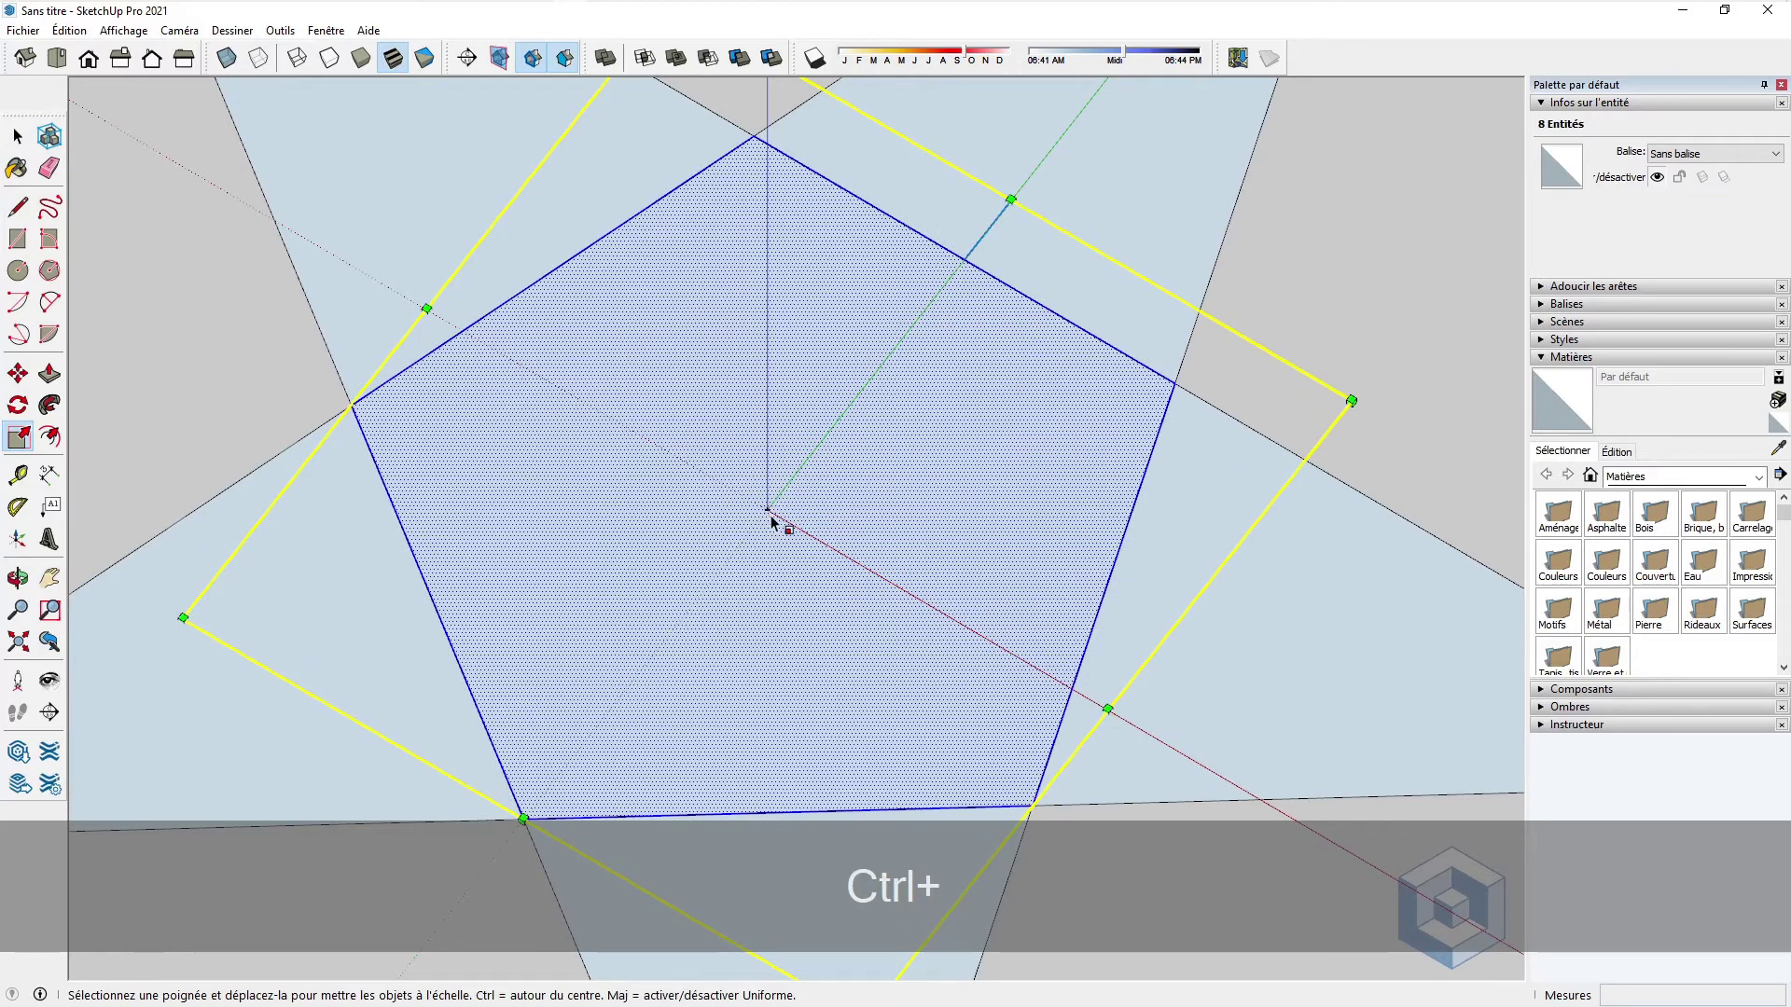
pyautogui.scroll(-4, 770, 519)
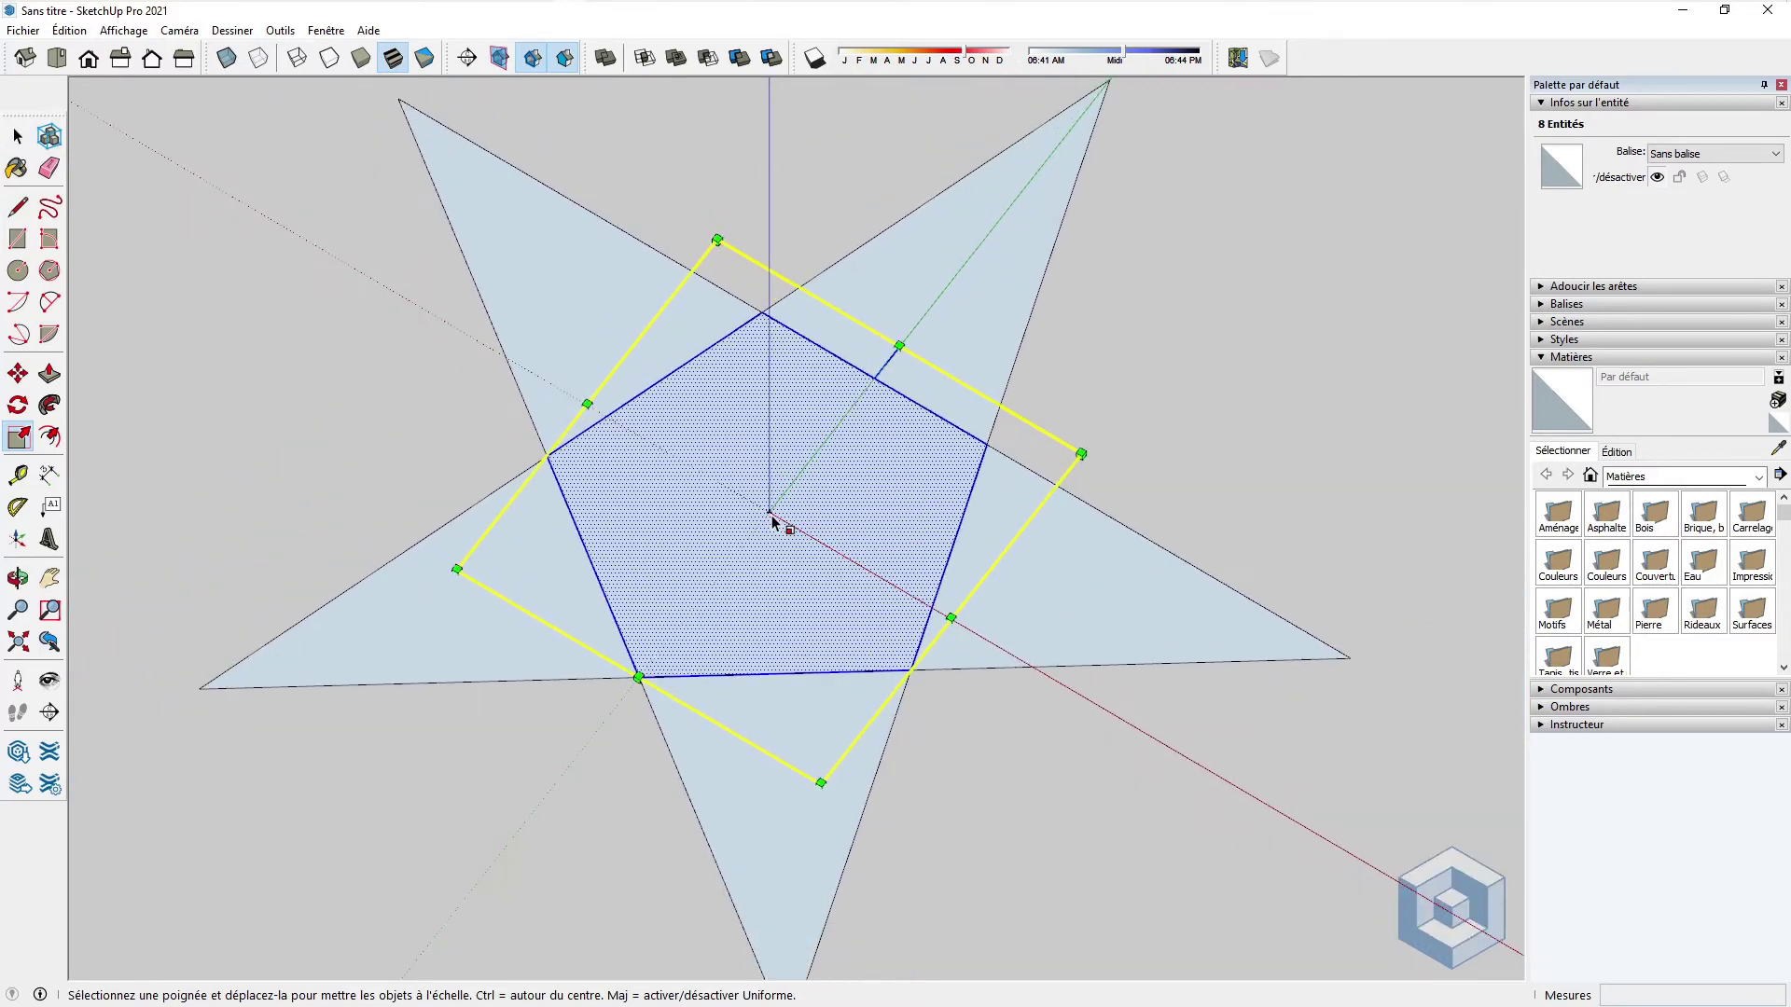
pyautogui.press('space')
# Step: Remove the pentagon's face from the selection and cut its edges and the short segment, leaving only the star's outline
pyautogui.keyDown('shift'); pyautogui.click(848, 500); pyautogui.keyUp('shift')
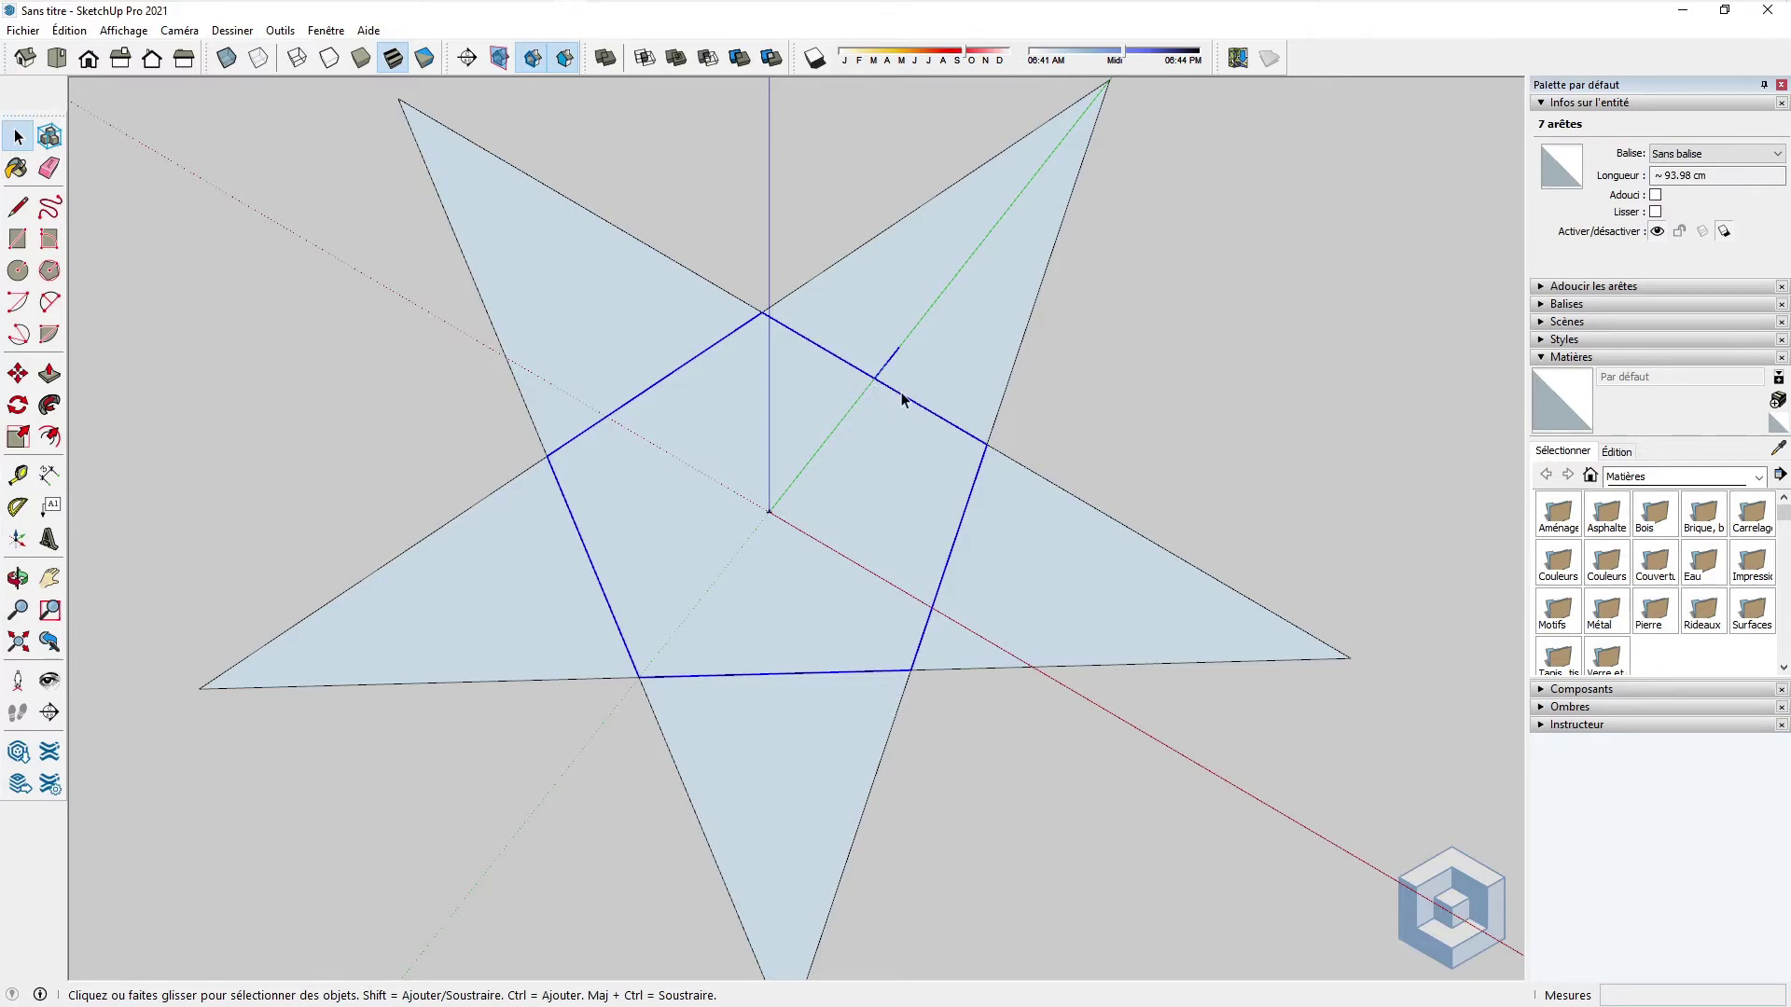
pyautogui.click(71, 30)
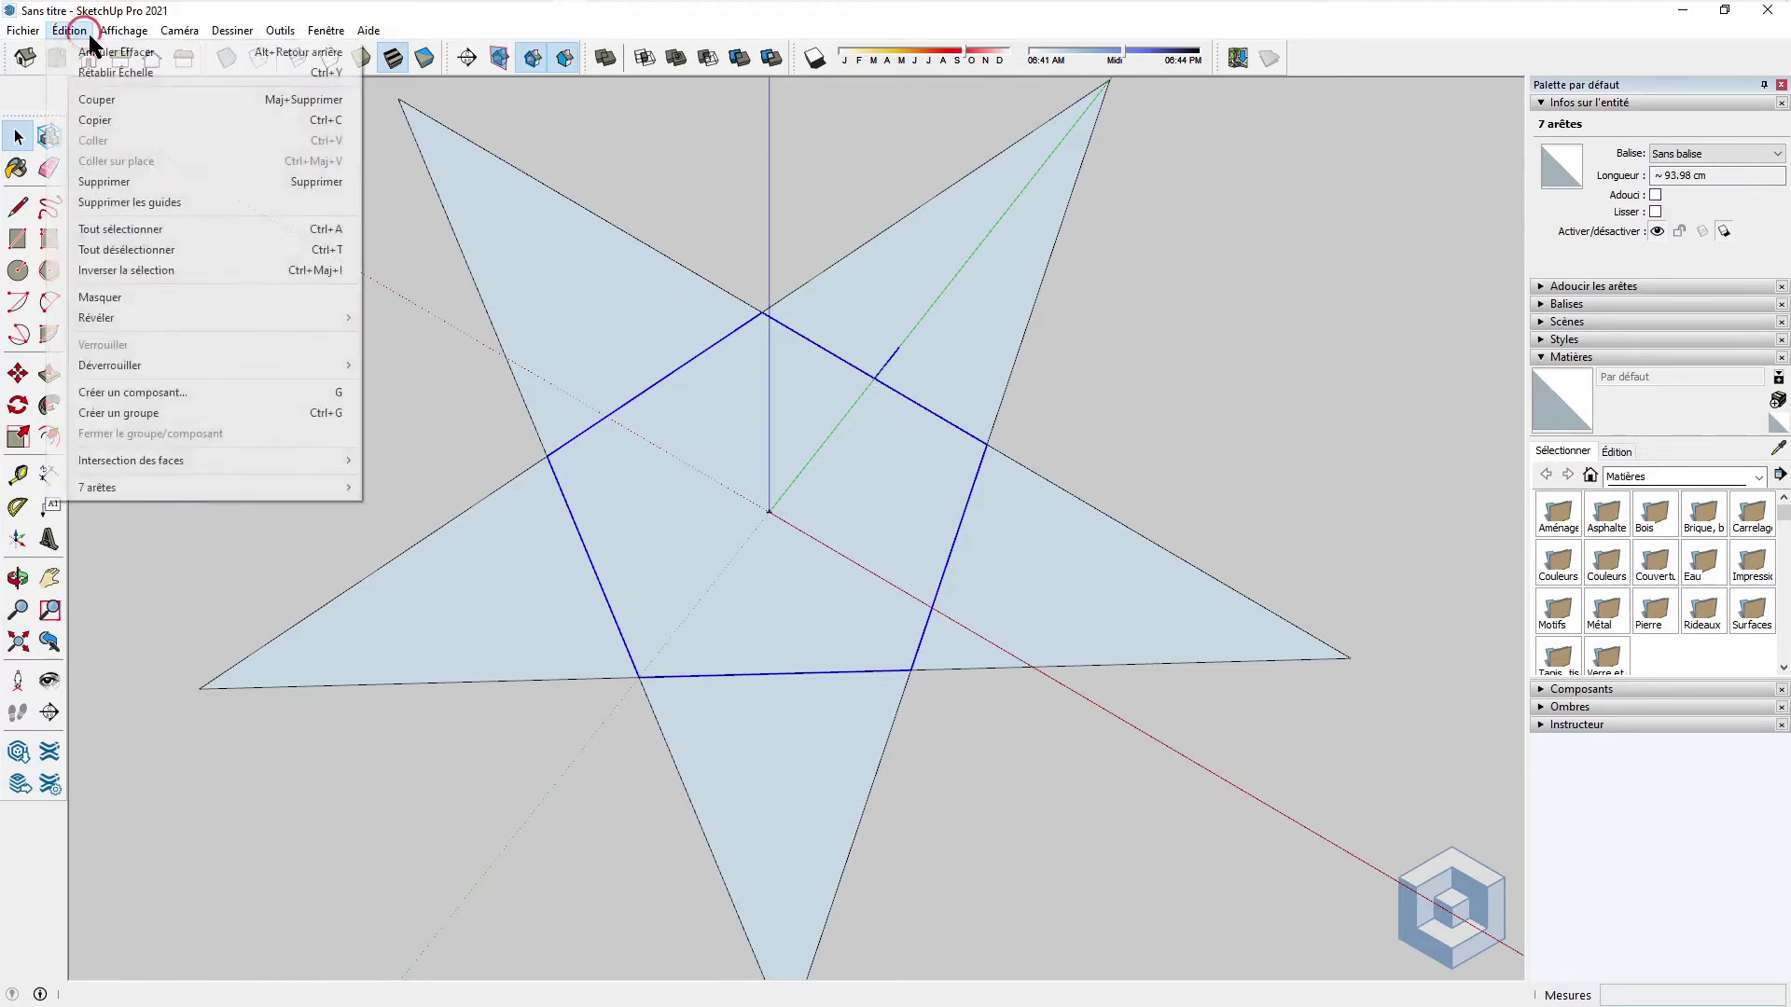
pyautogui.click(96, 108)
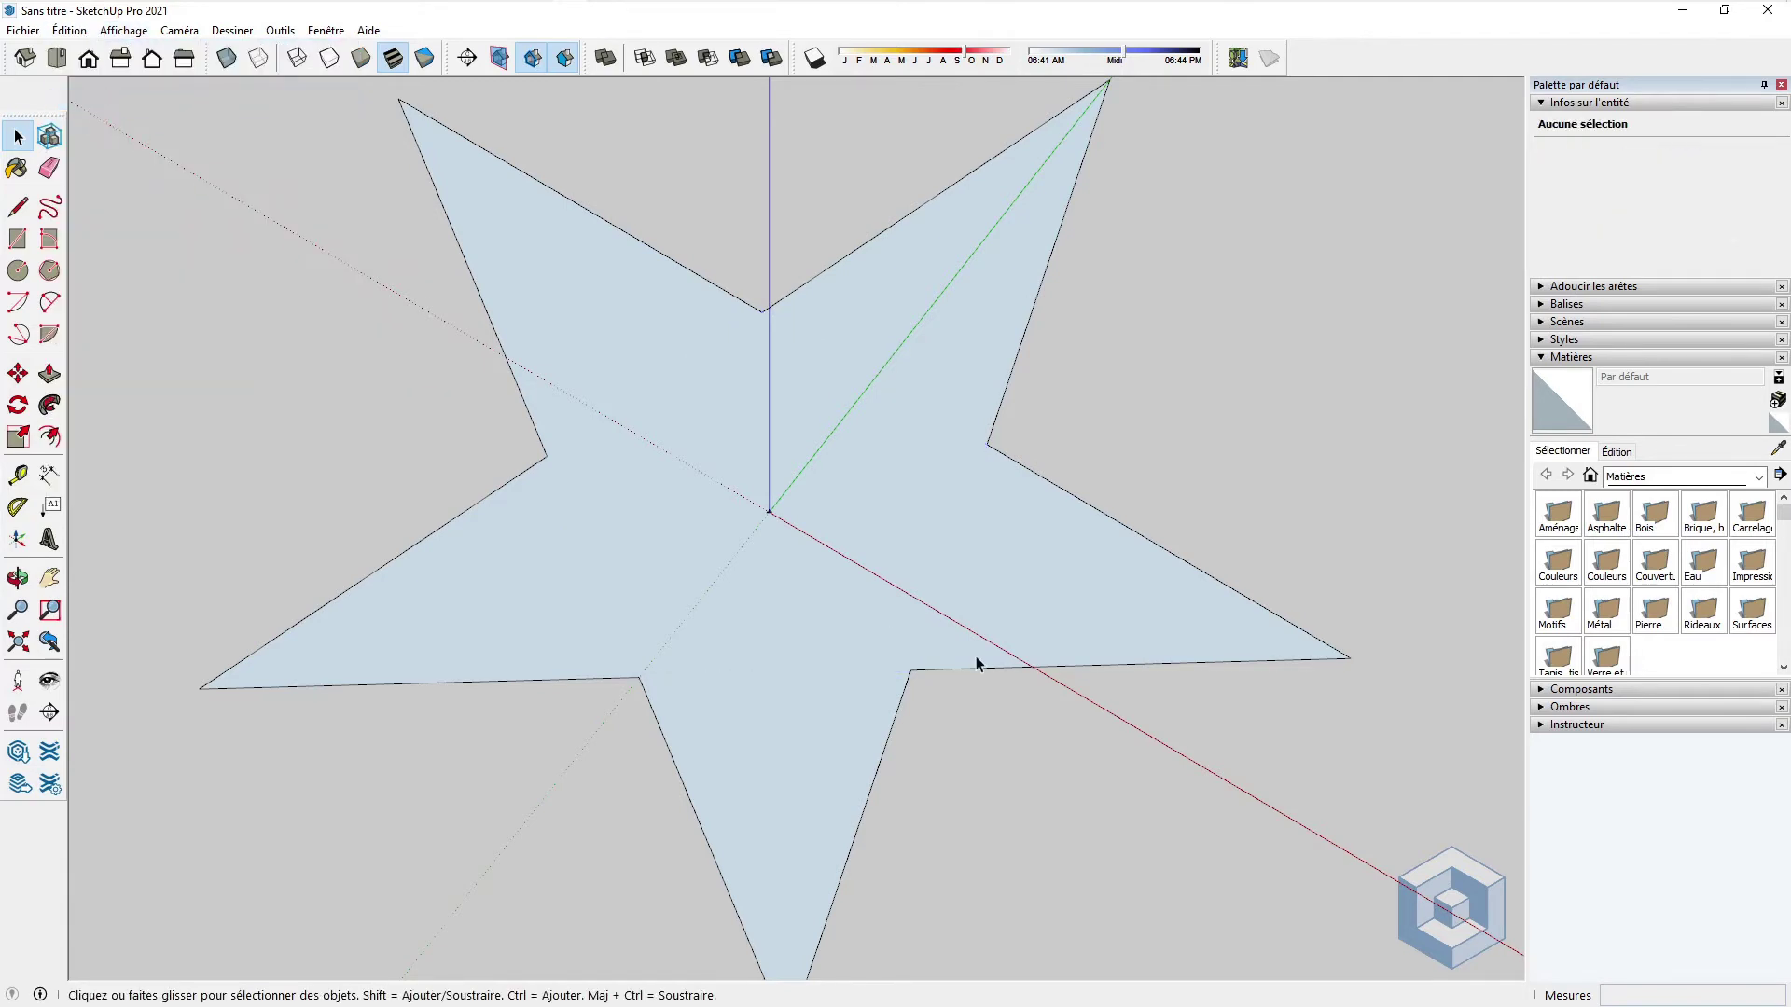
# Step: Draw five lines joining the star's centre point to each of its five inner corners
pyautogui.click(17, 206)
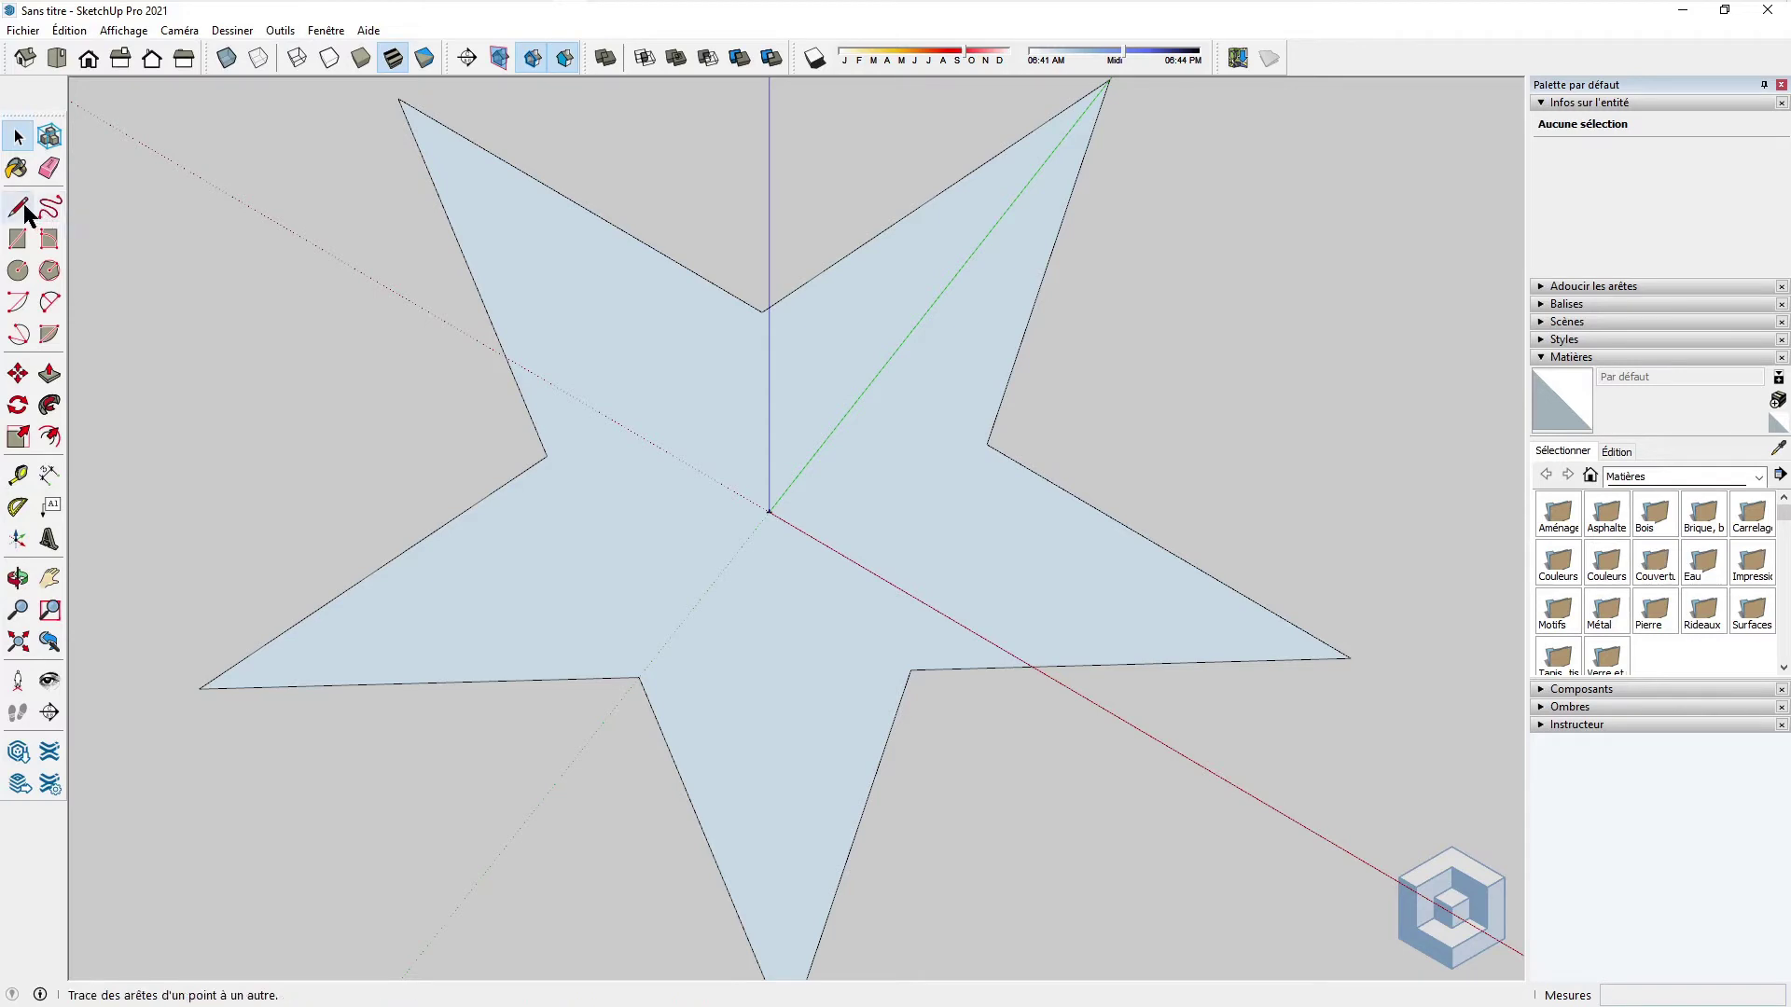
pyautogui.click(546, 456)
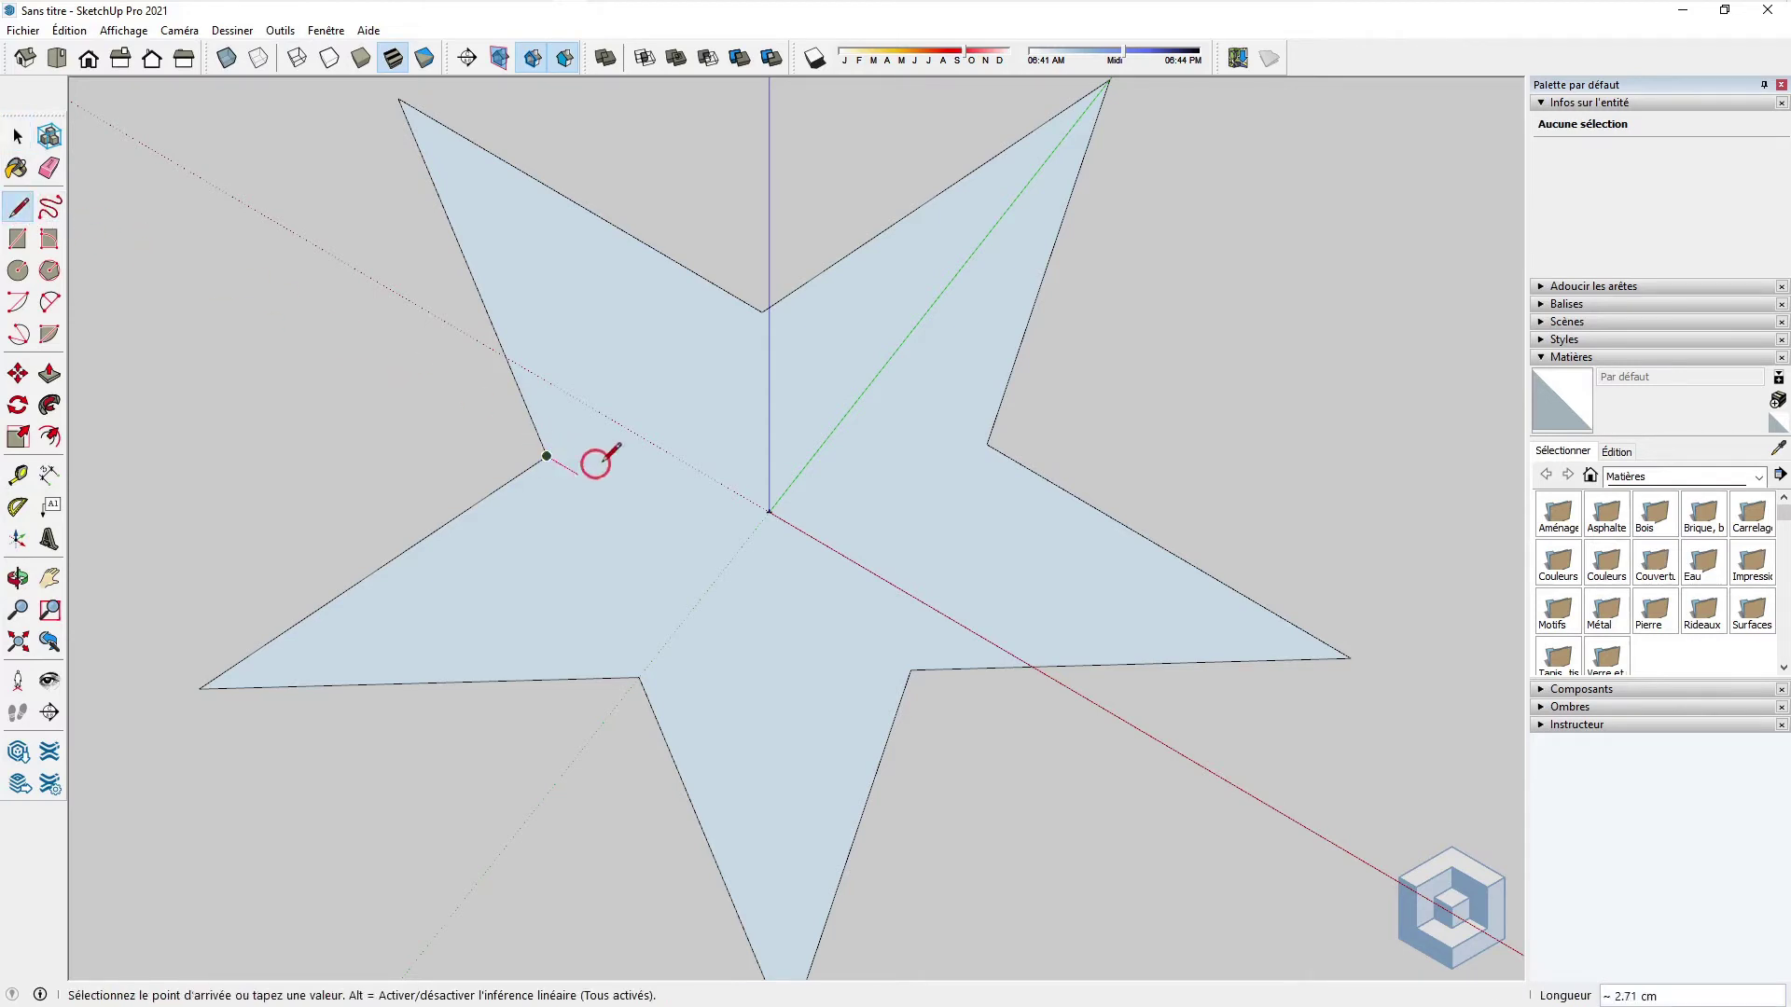
pyautogui.click(769, 511)
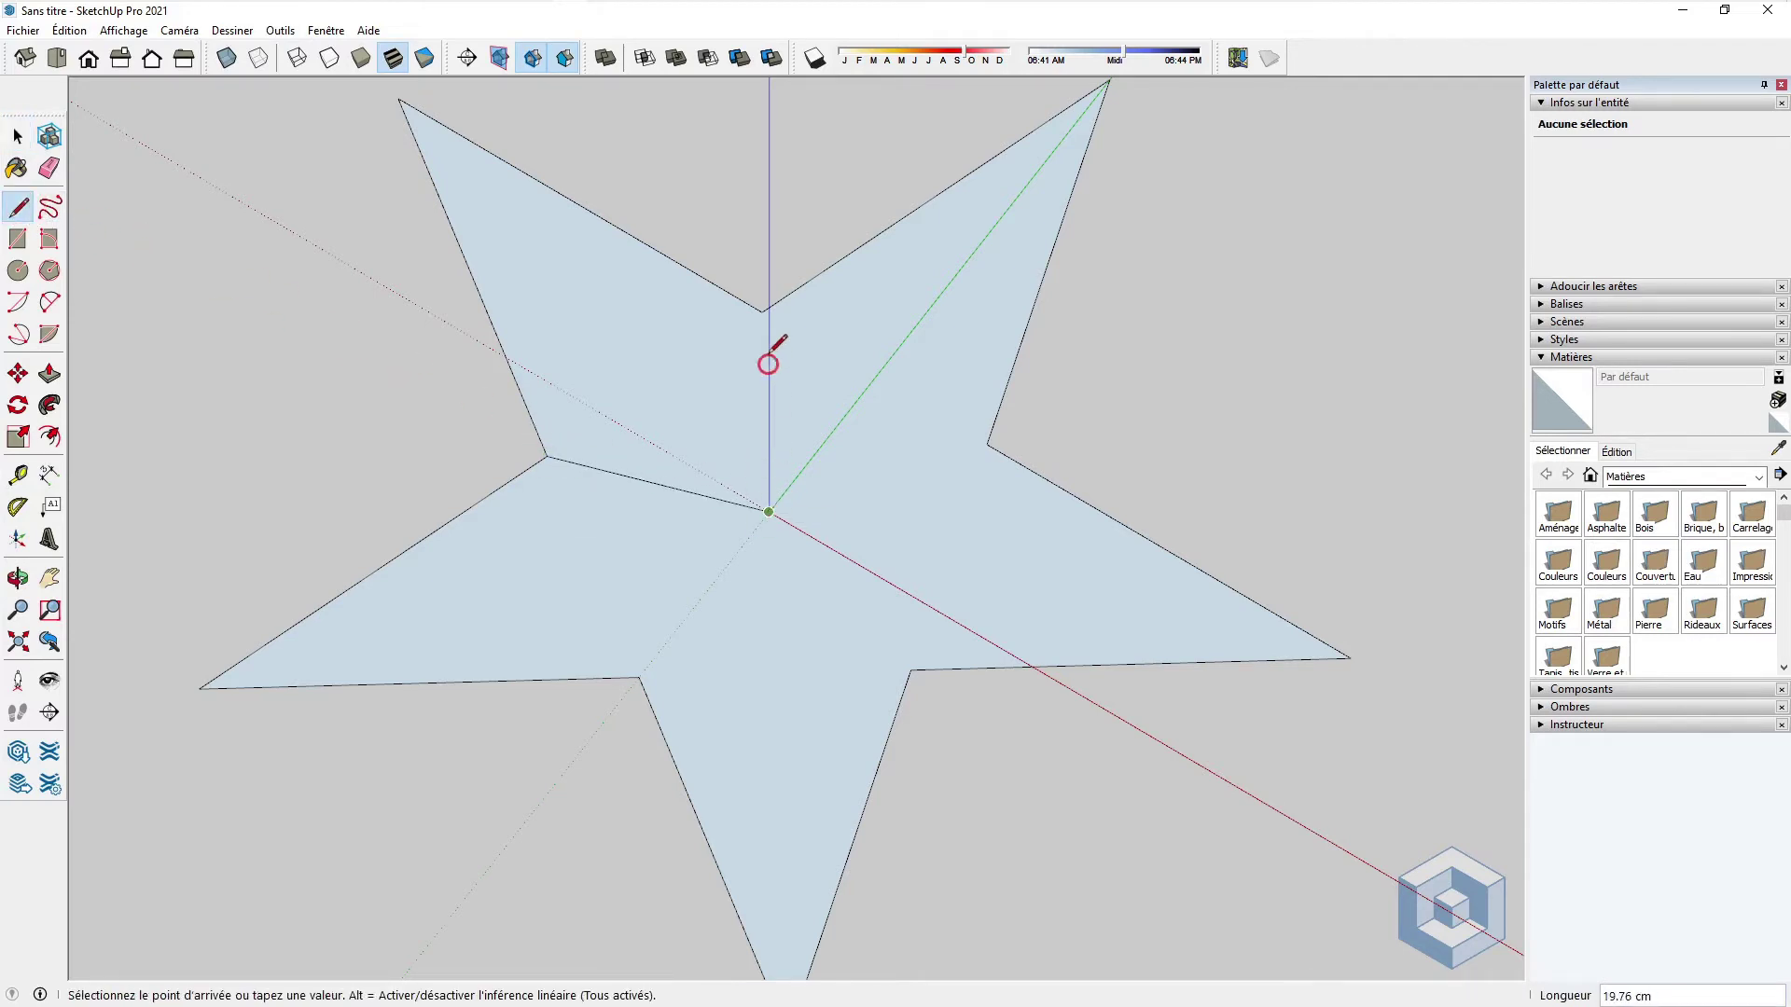
pyautogui.click(762, 311)
pyautogui.click(768, 511)
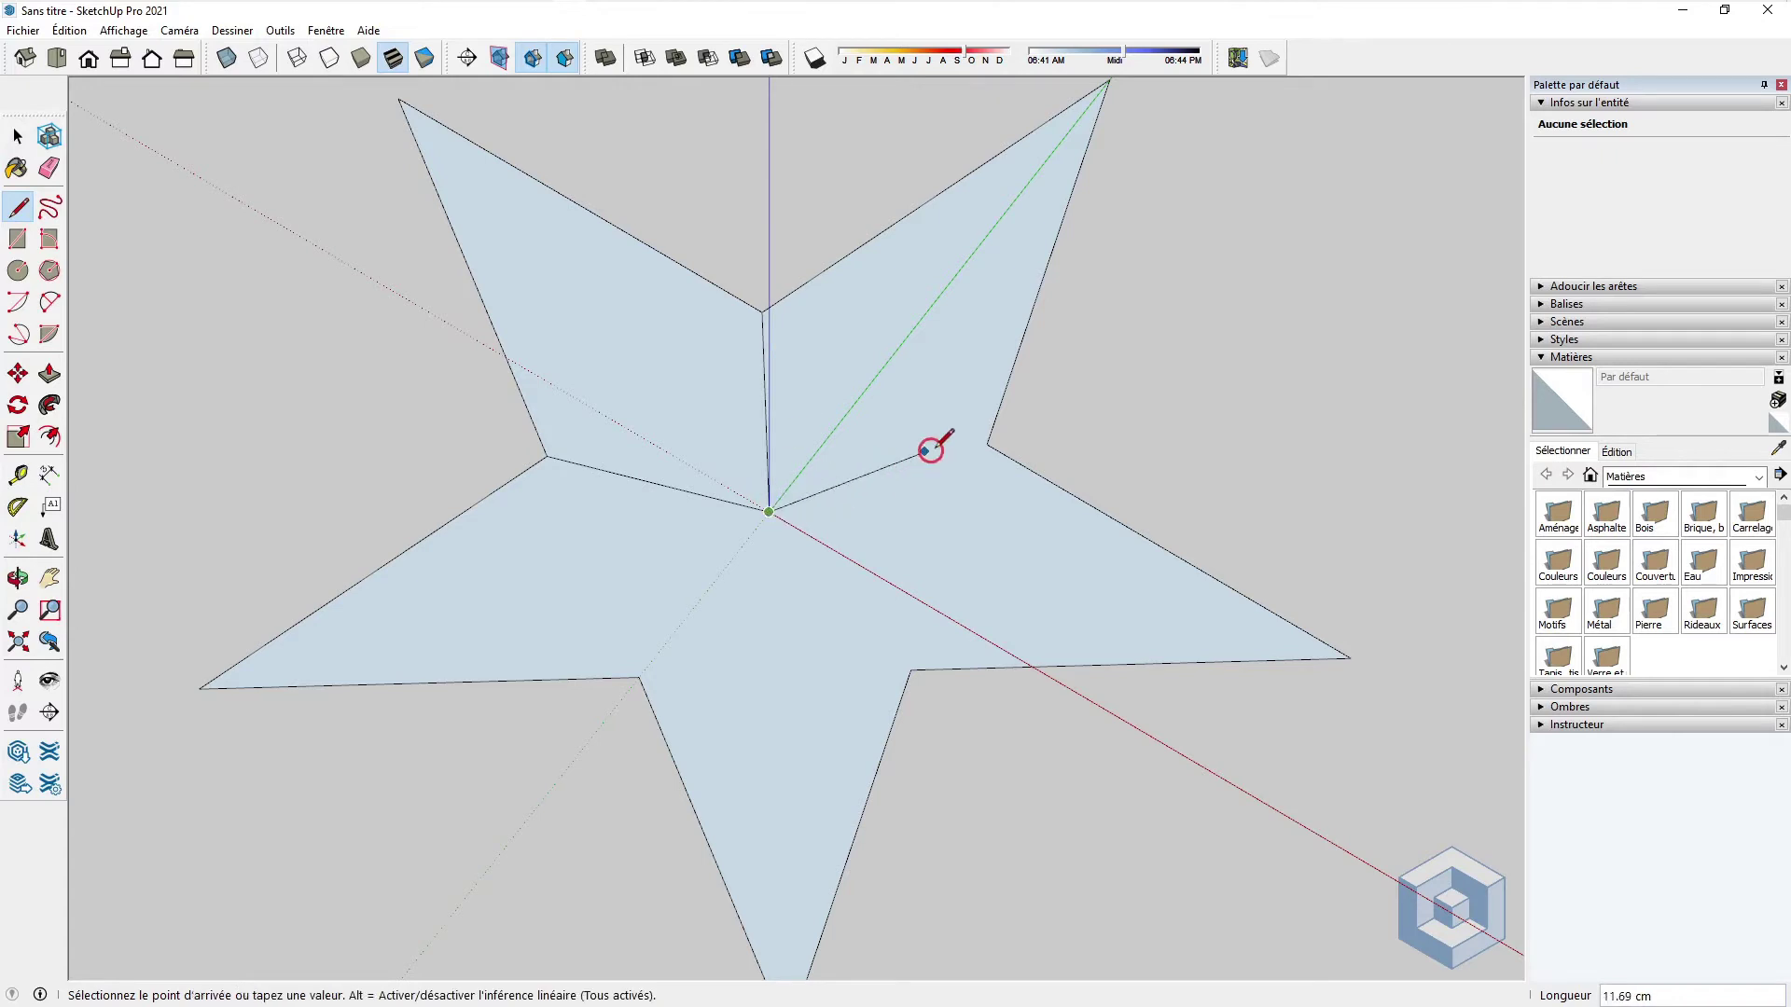
pyautogui.click(987, 444)
pyautogui.click(769, 511)
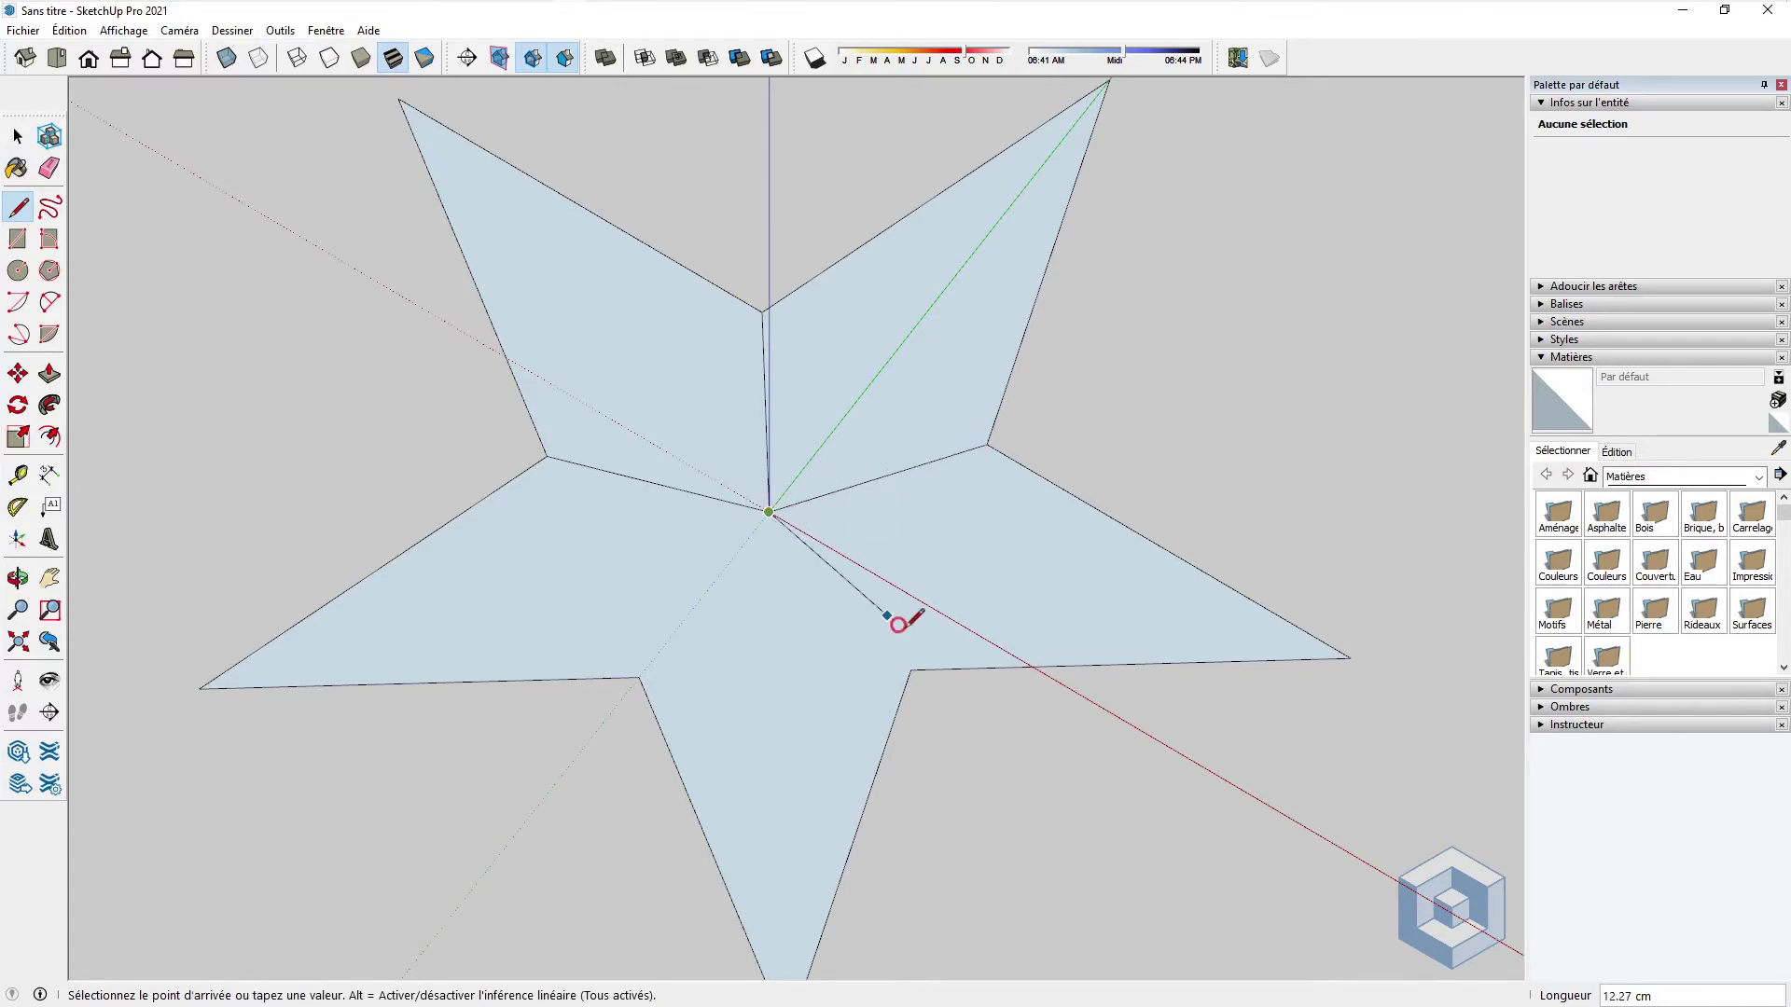
pyautogui.click(910, 668)
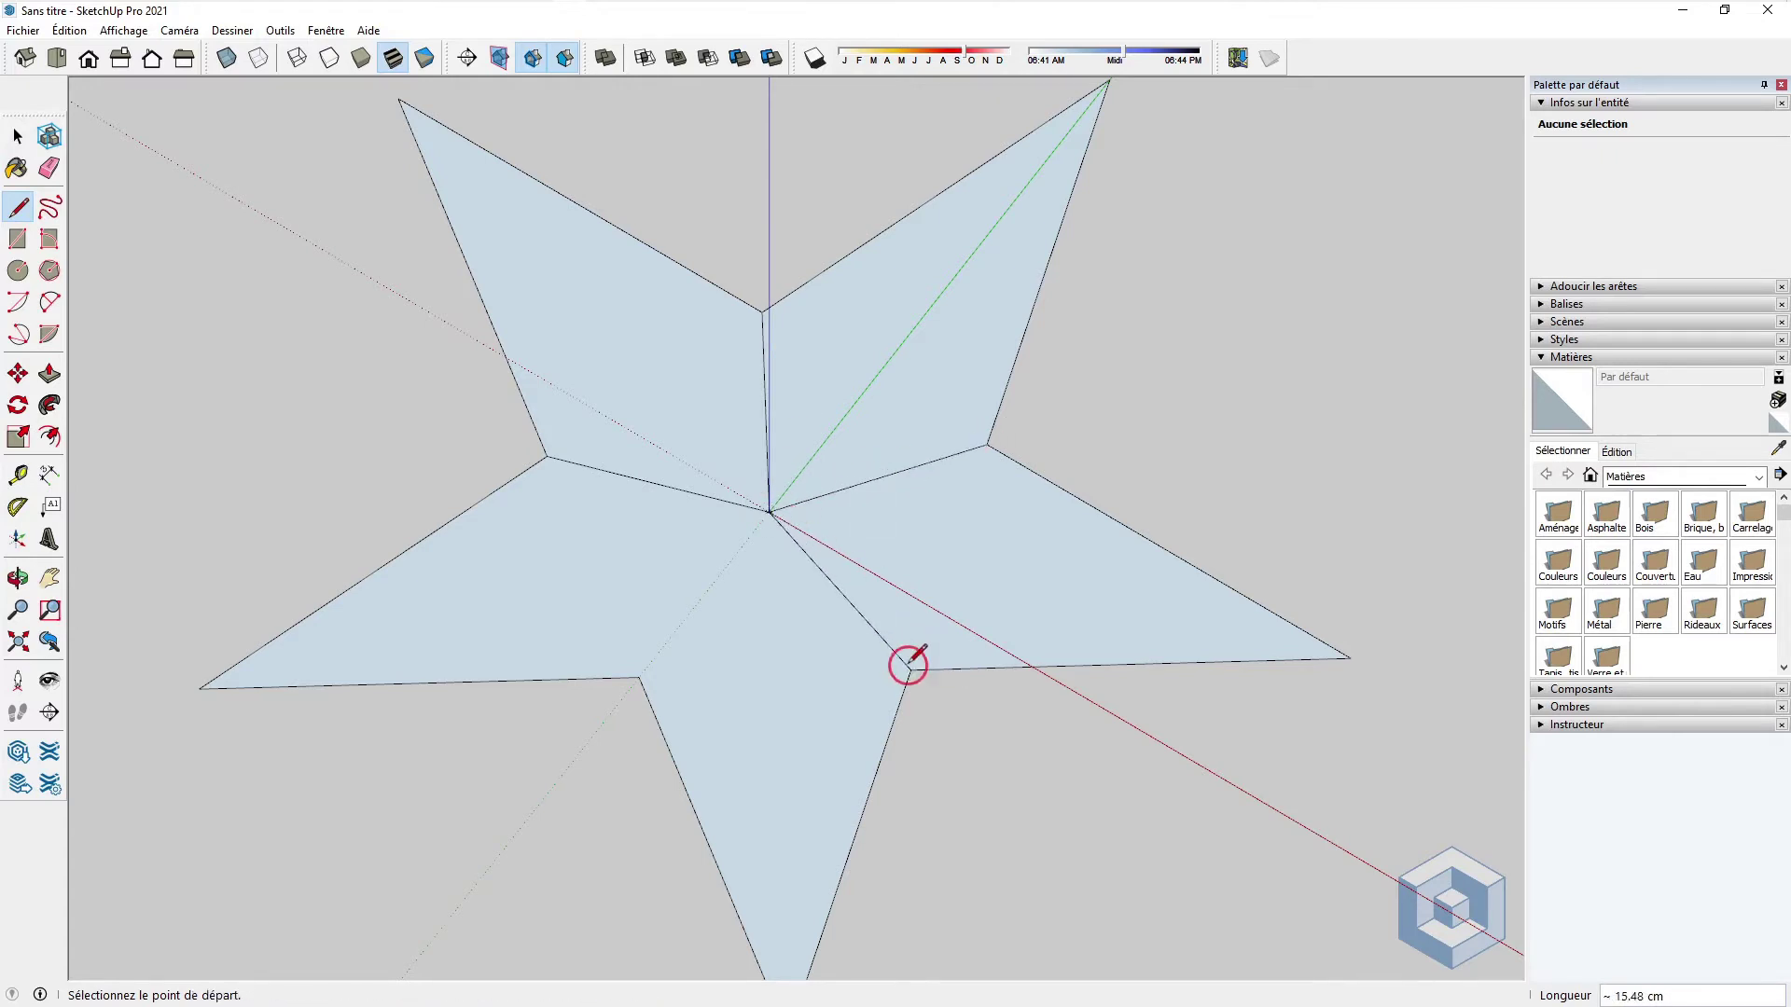
pyautogui.click(769, 511)
pyautogui.click(640, 679)
# Step: Select only the guide point at the star's centre with an enclosing window selection, excluding the surrounding edges and faces
pyautogui.moveTo(687, 600); pyautogui.dragTo(802, 429, button='middle')
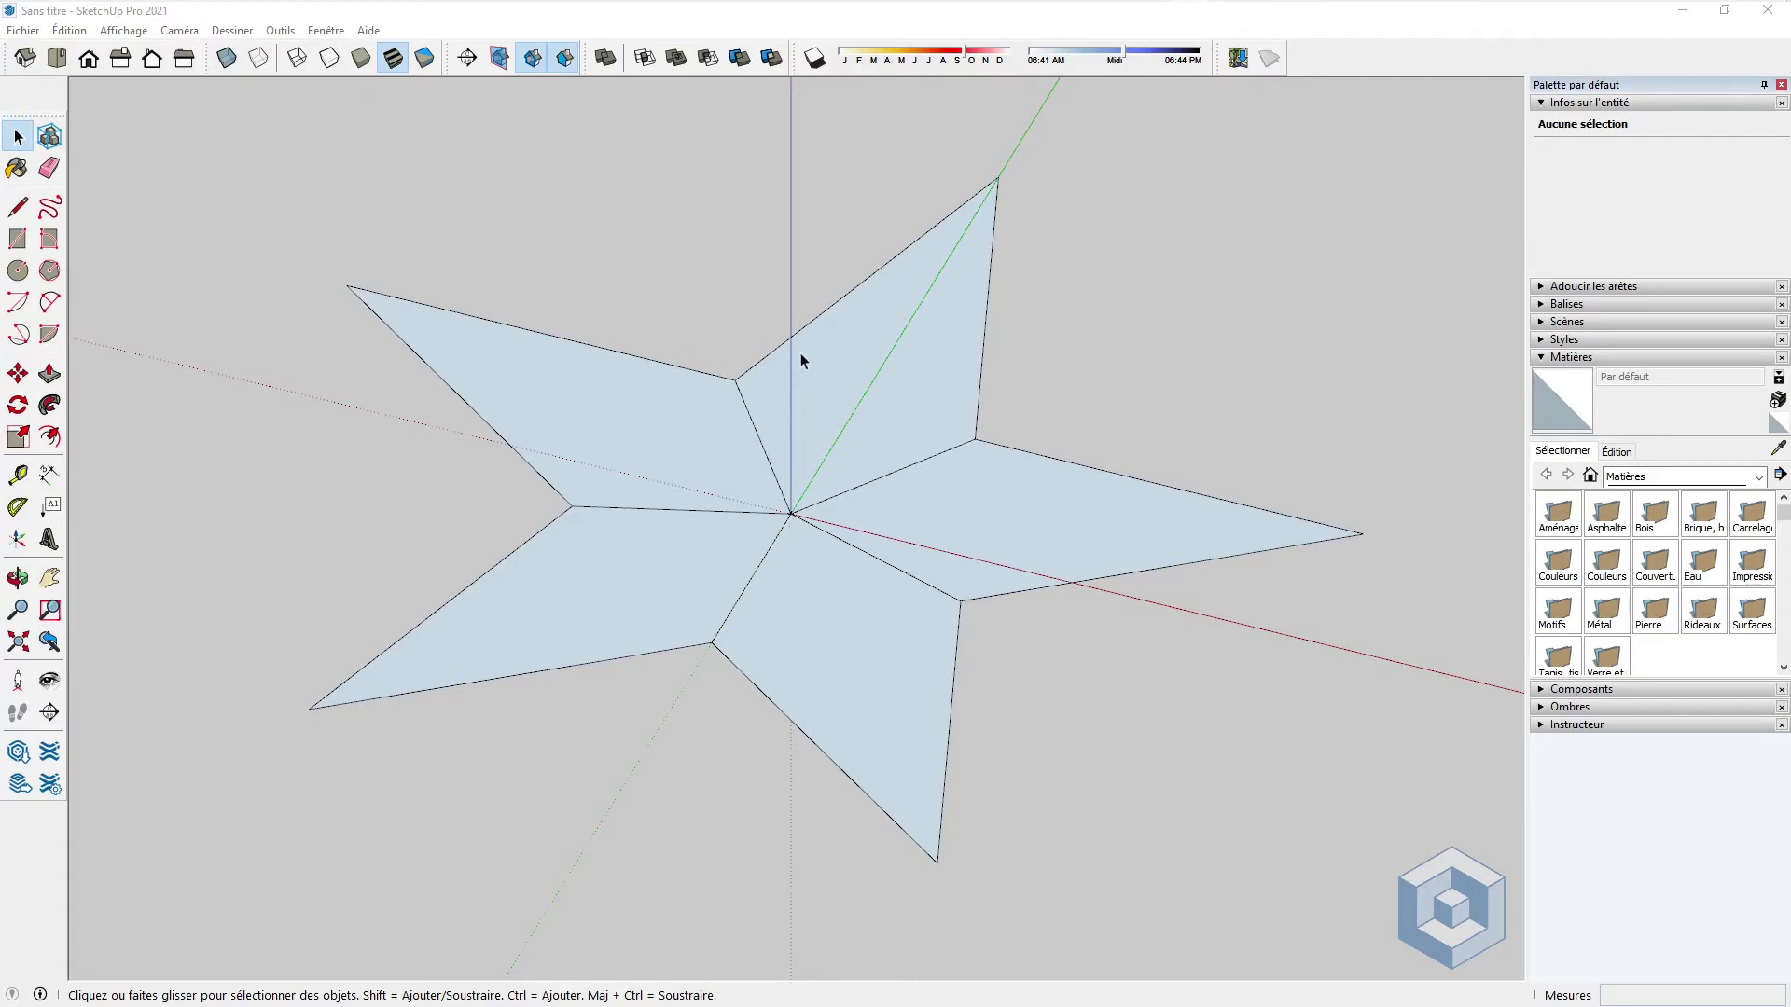
pyautogui.moveTo(781, 532); pyautogui.dragTo(908, 266, button='middle')
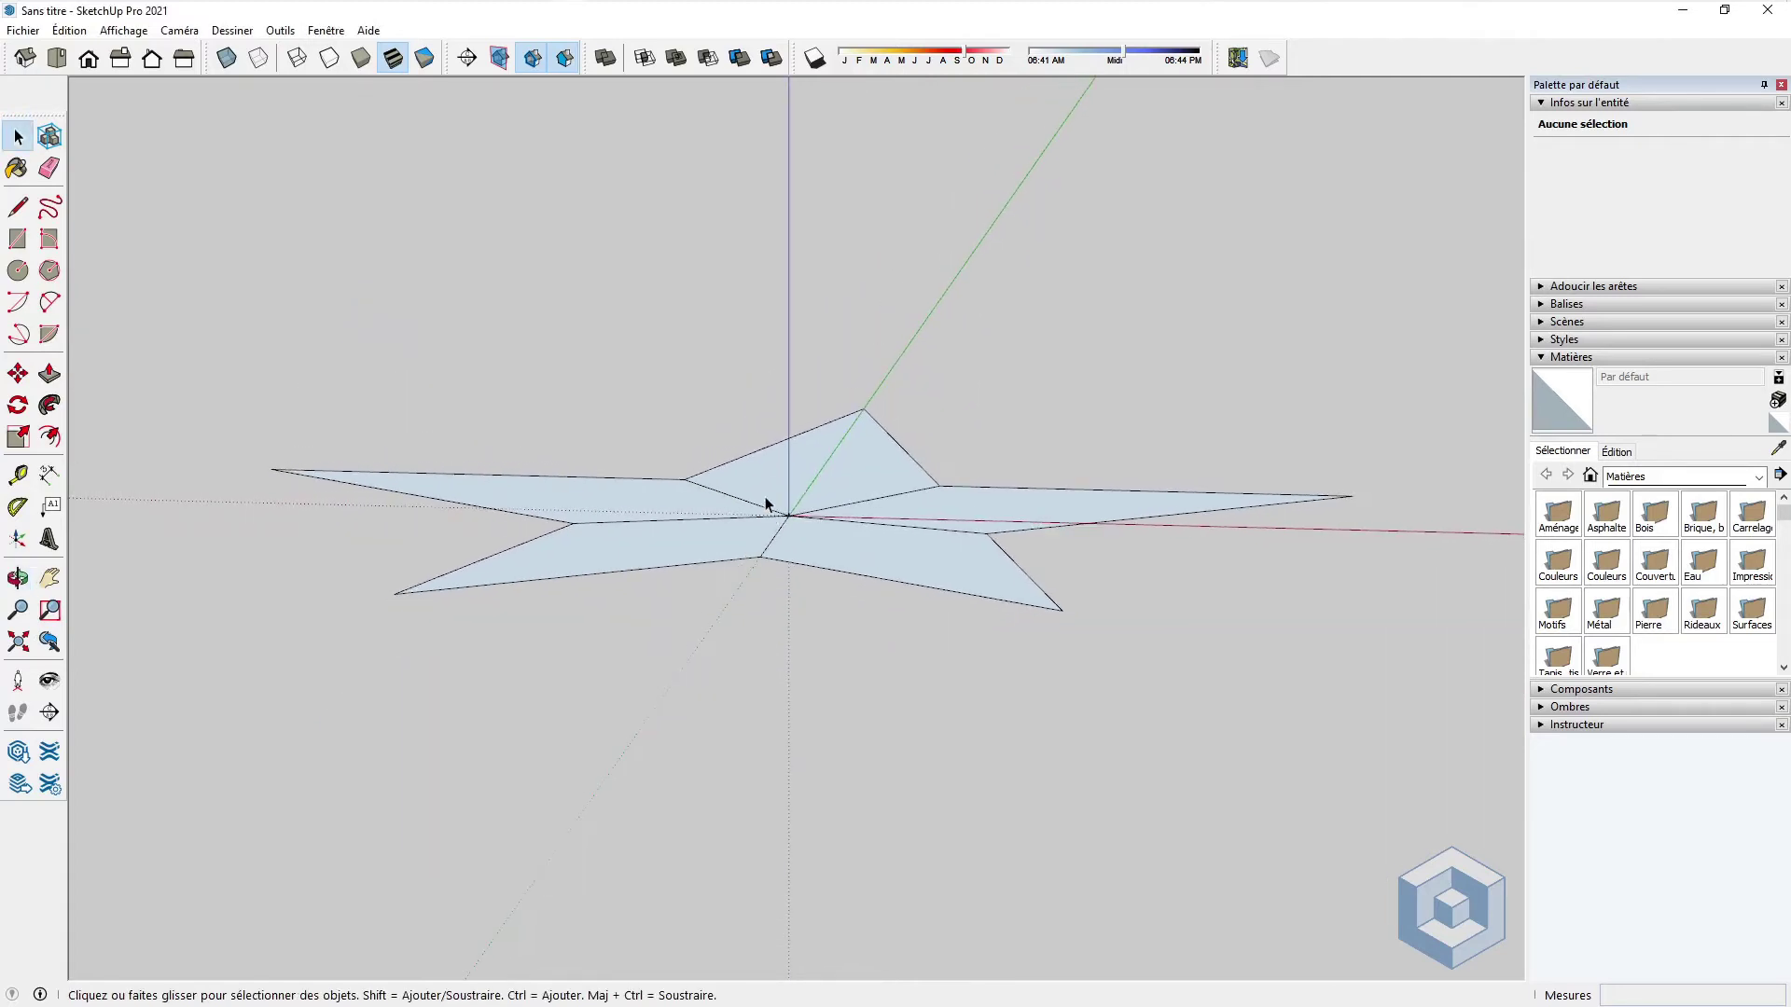
pyautogui.moveTo(866, 551); pyautogui.dragTo(621, 661, button='middle')
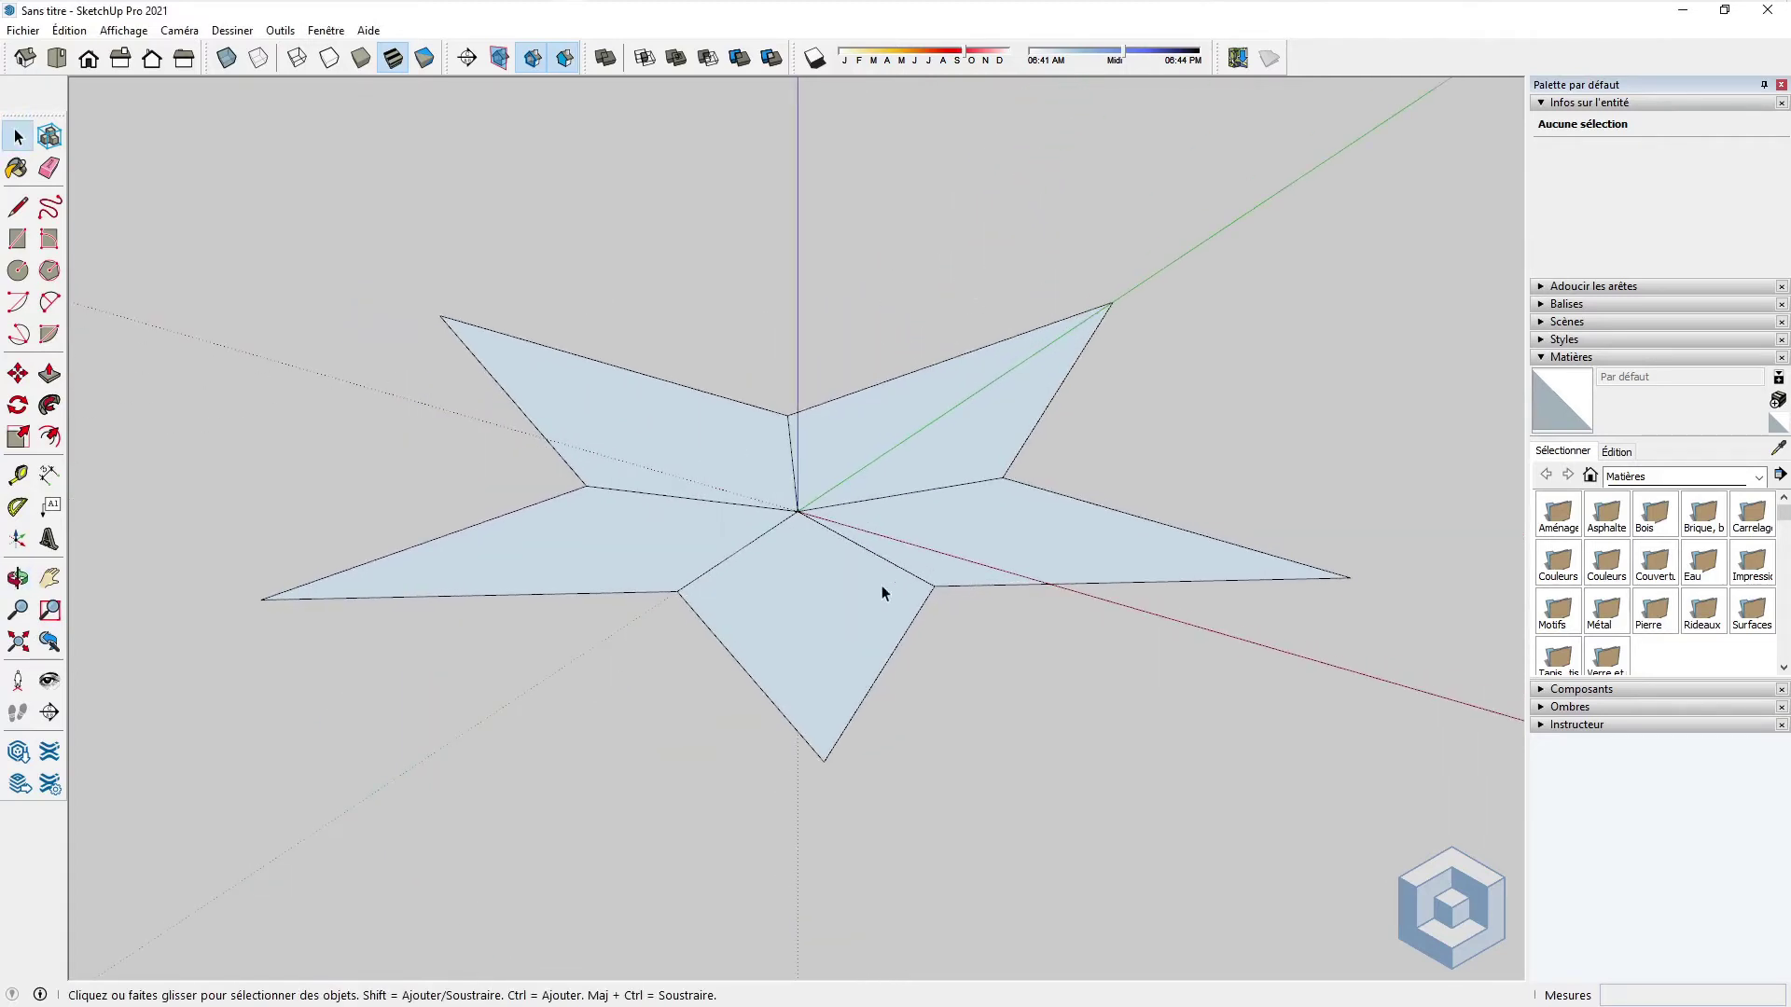
pyautogui.moveTo(712, 508); pyautogui.dragTo(871, 580, button='middle')
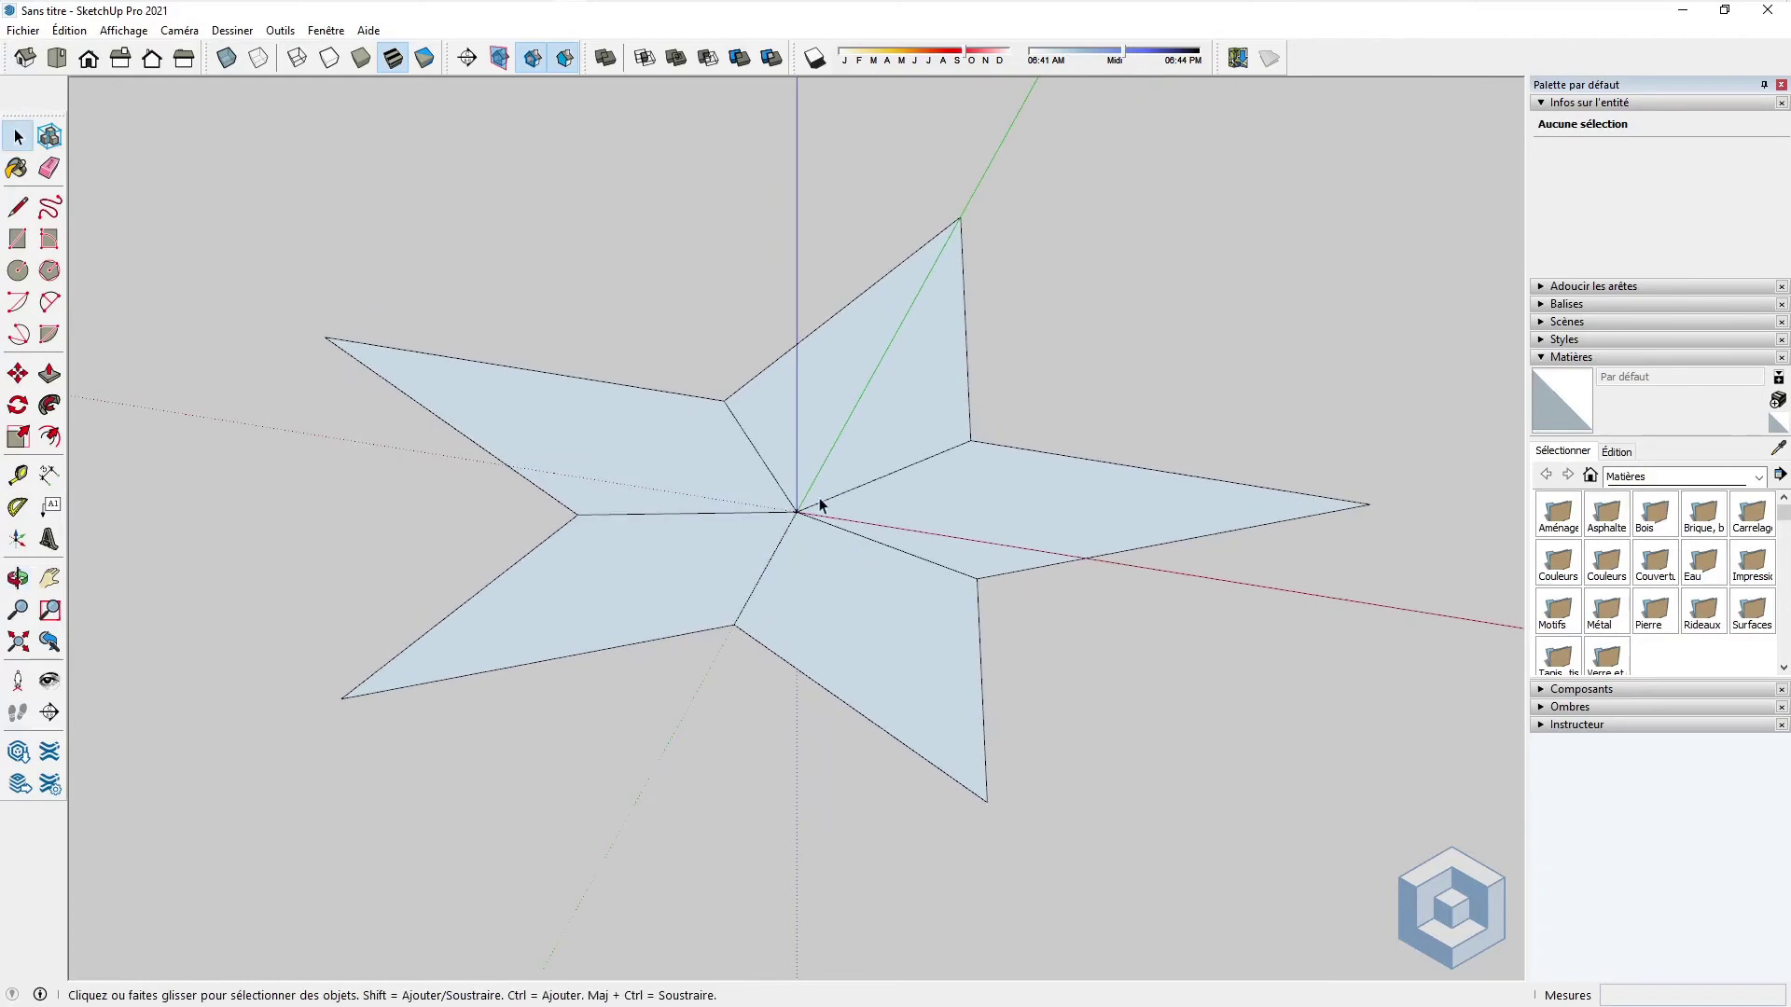
pyautogui.moveTo(750, 483); pyautogui.dragTo(828, 545)
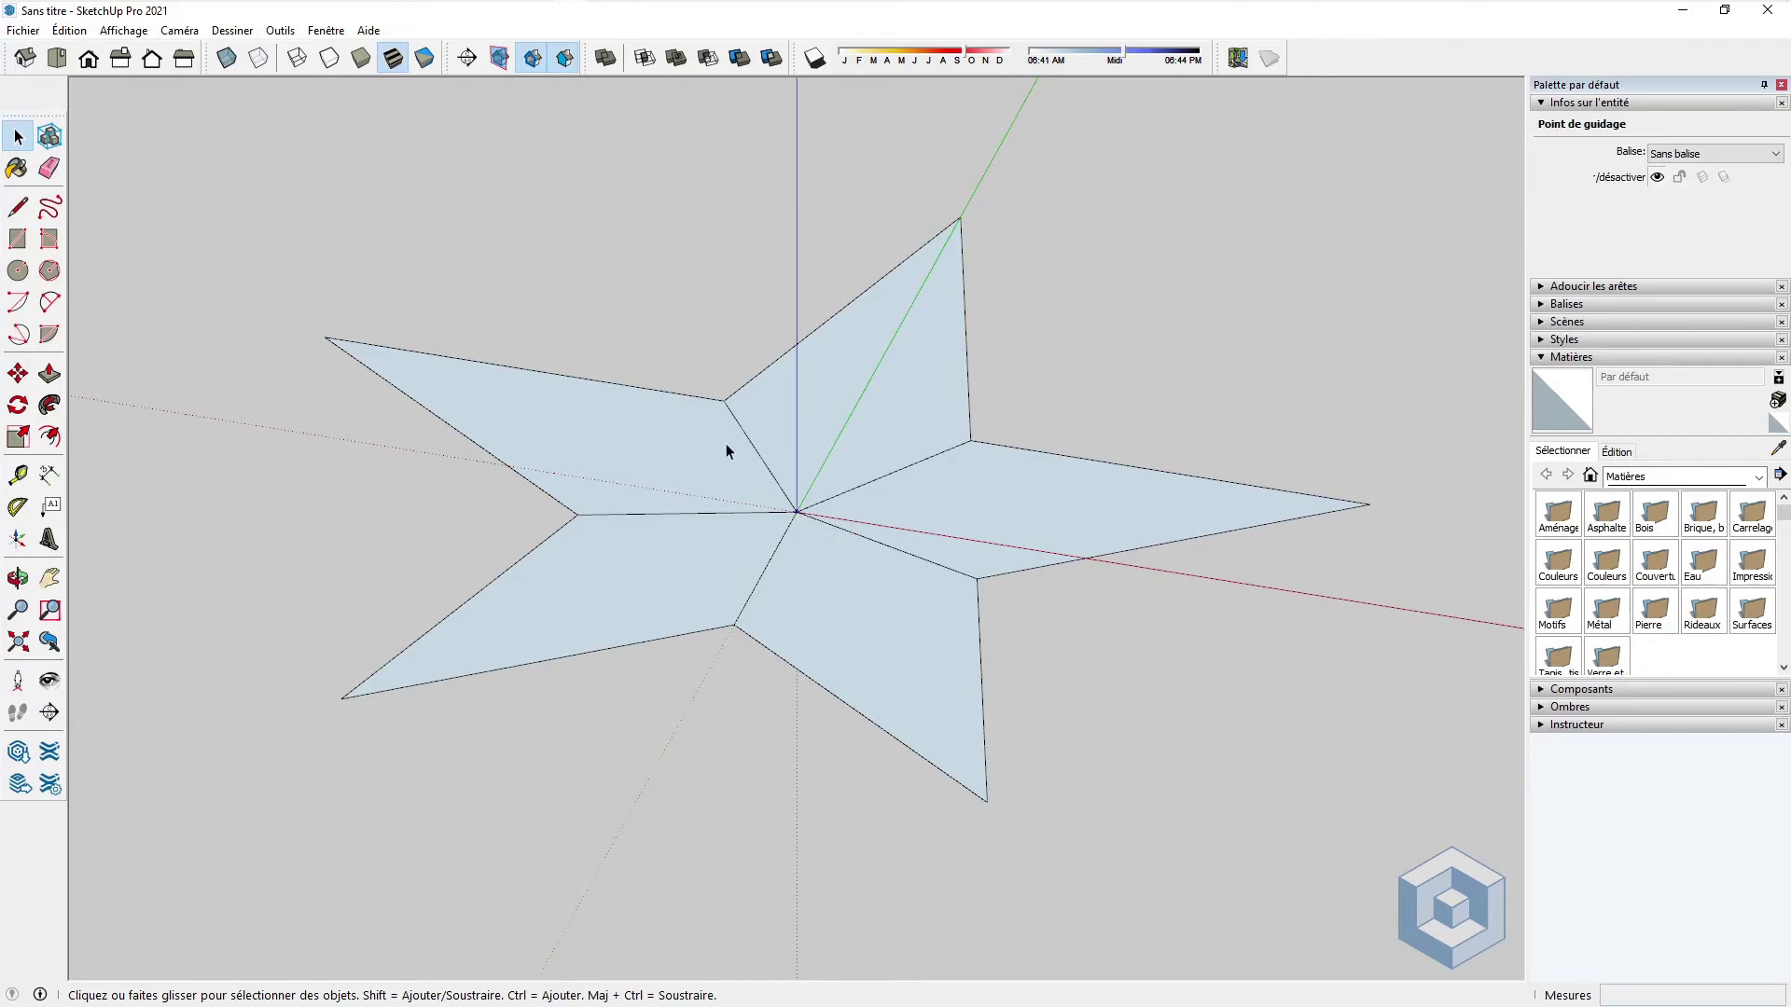
pyautogui.moveTo(721, 449); pyautogui.dragTo(865, 576)
pyautogui.moveTo(854, 466); pyautogui.dragTo(725, 551)
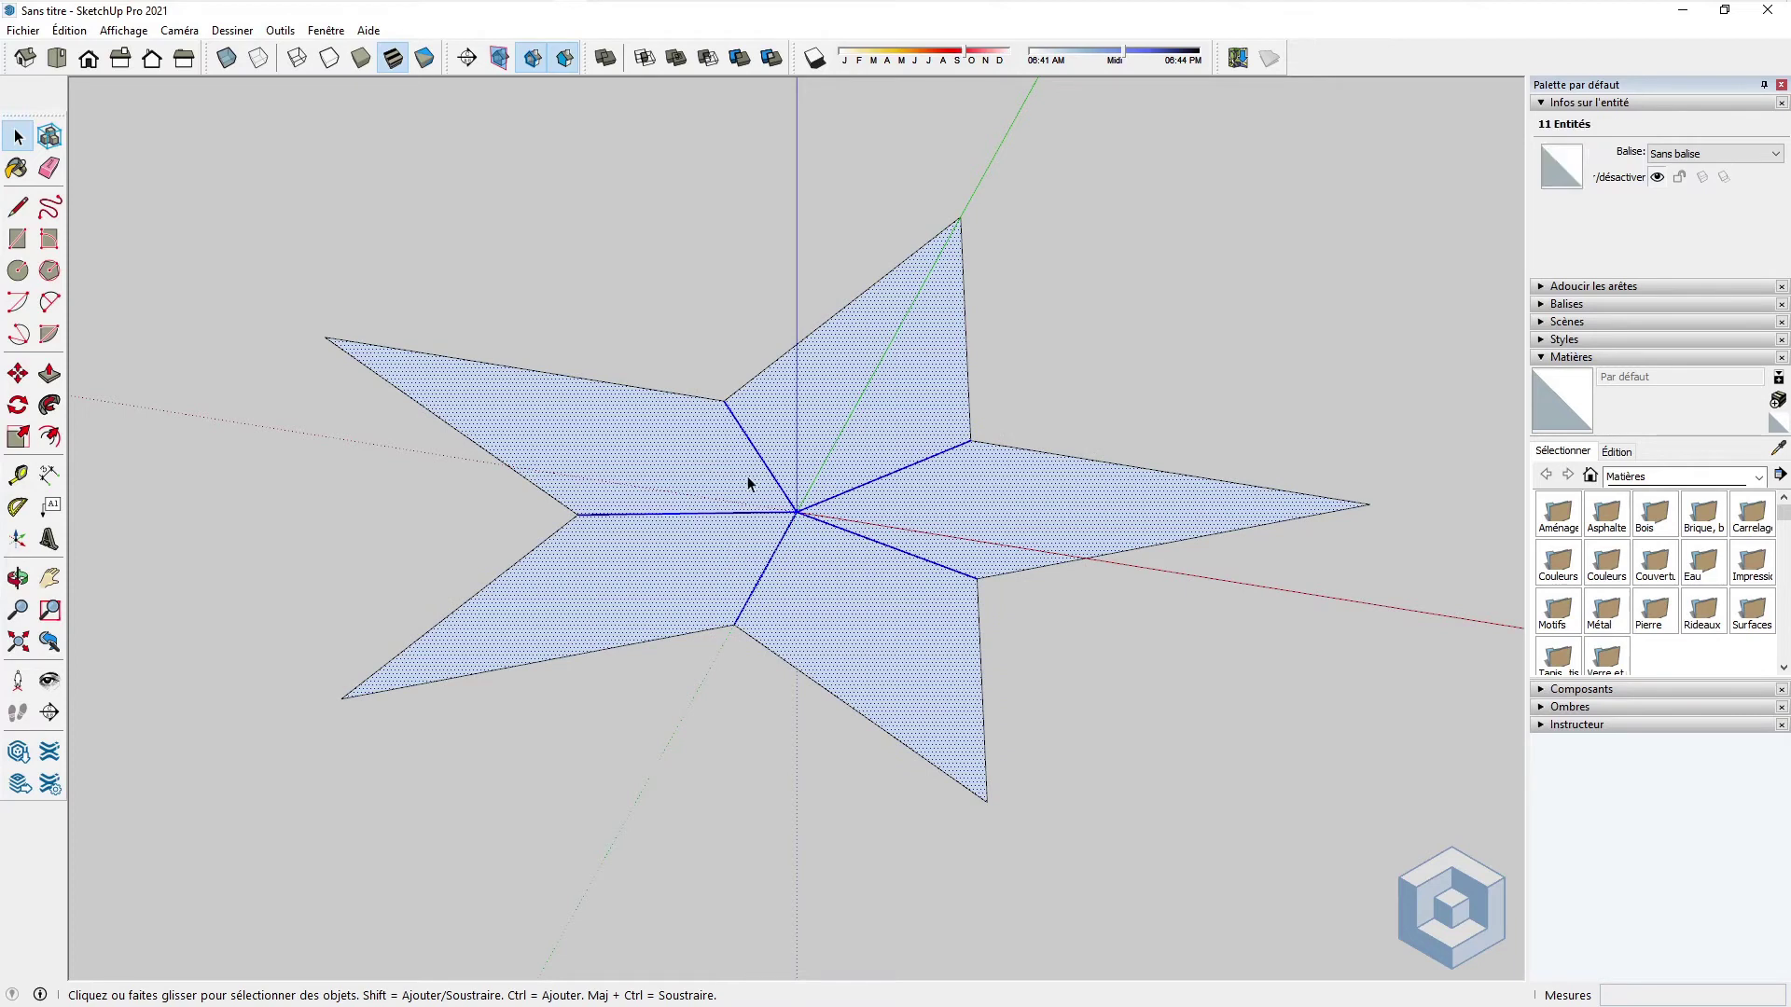
pyautogui.moveTo(735, 474); pyautogui.dragTo(855, 565)
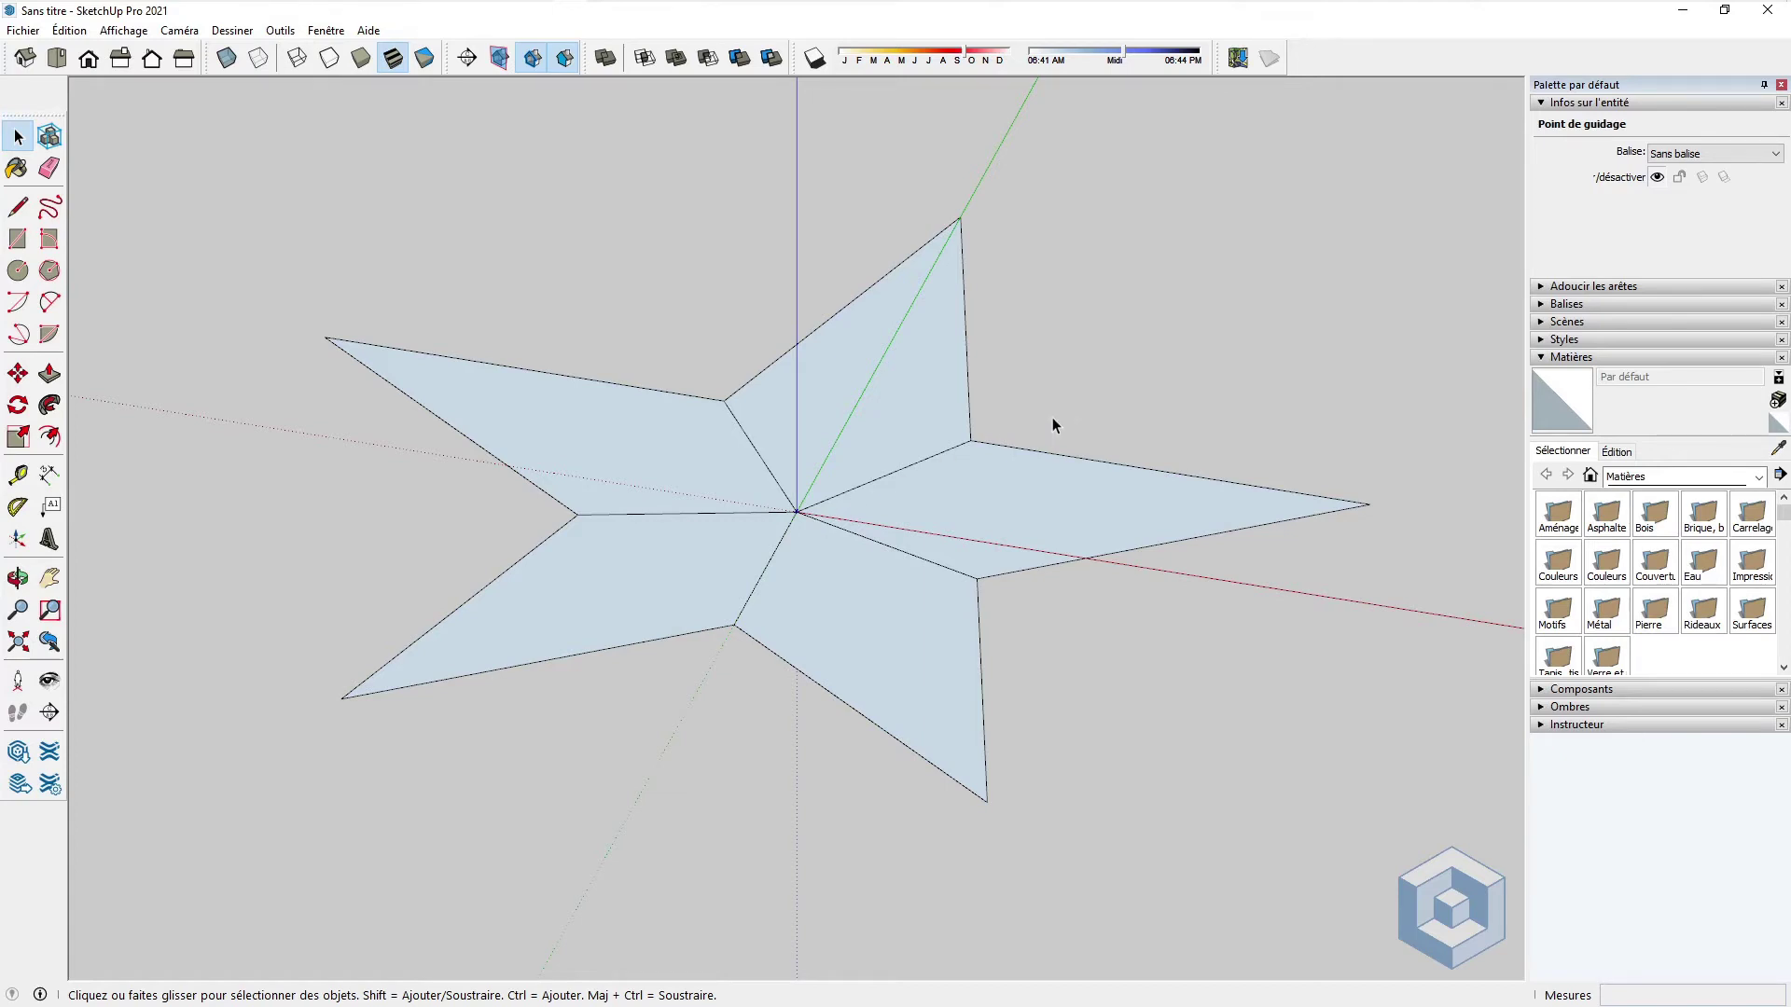
# Step: Delete the centre guide point and move the star's centre vertex up about 10.6 cm along the blue axis
pyautogui.press('Delete')
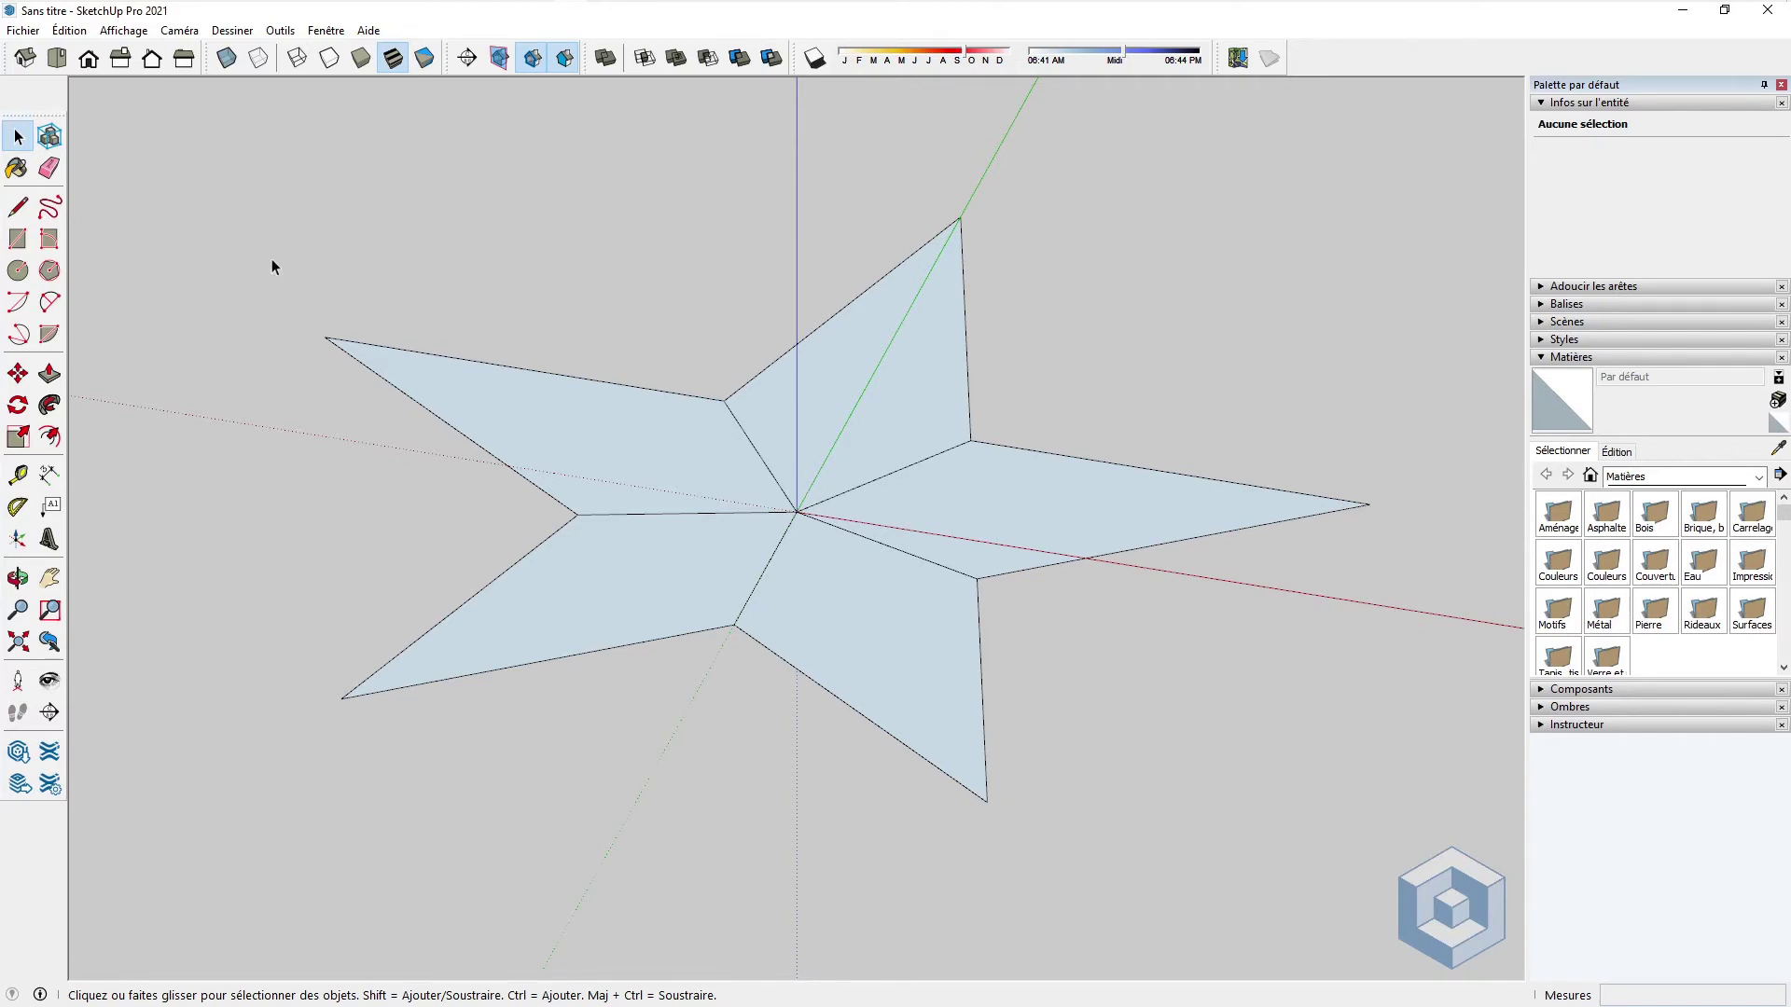
pyautogui.click(17, 373)
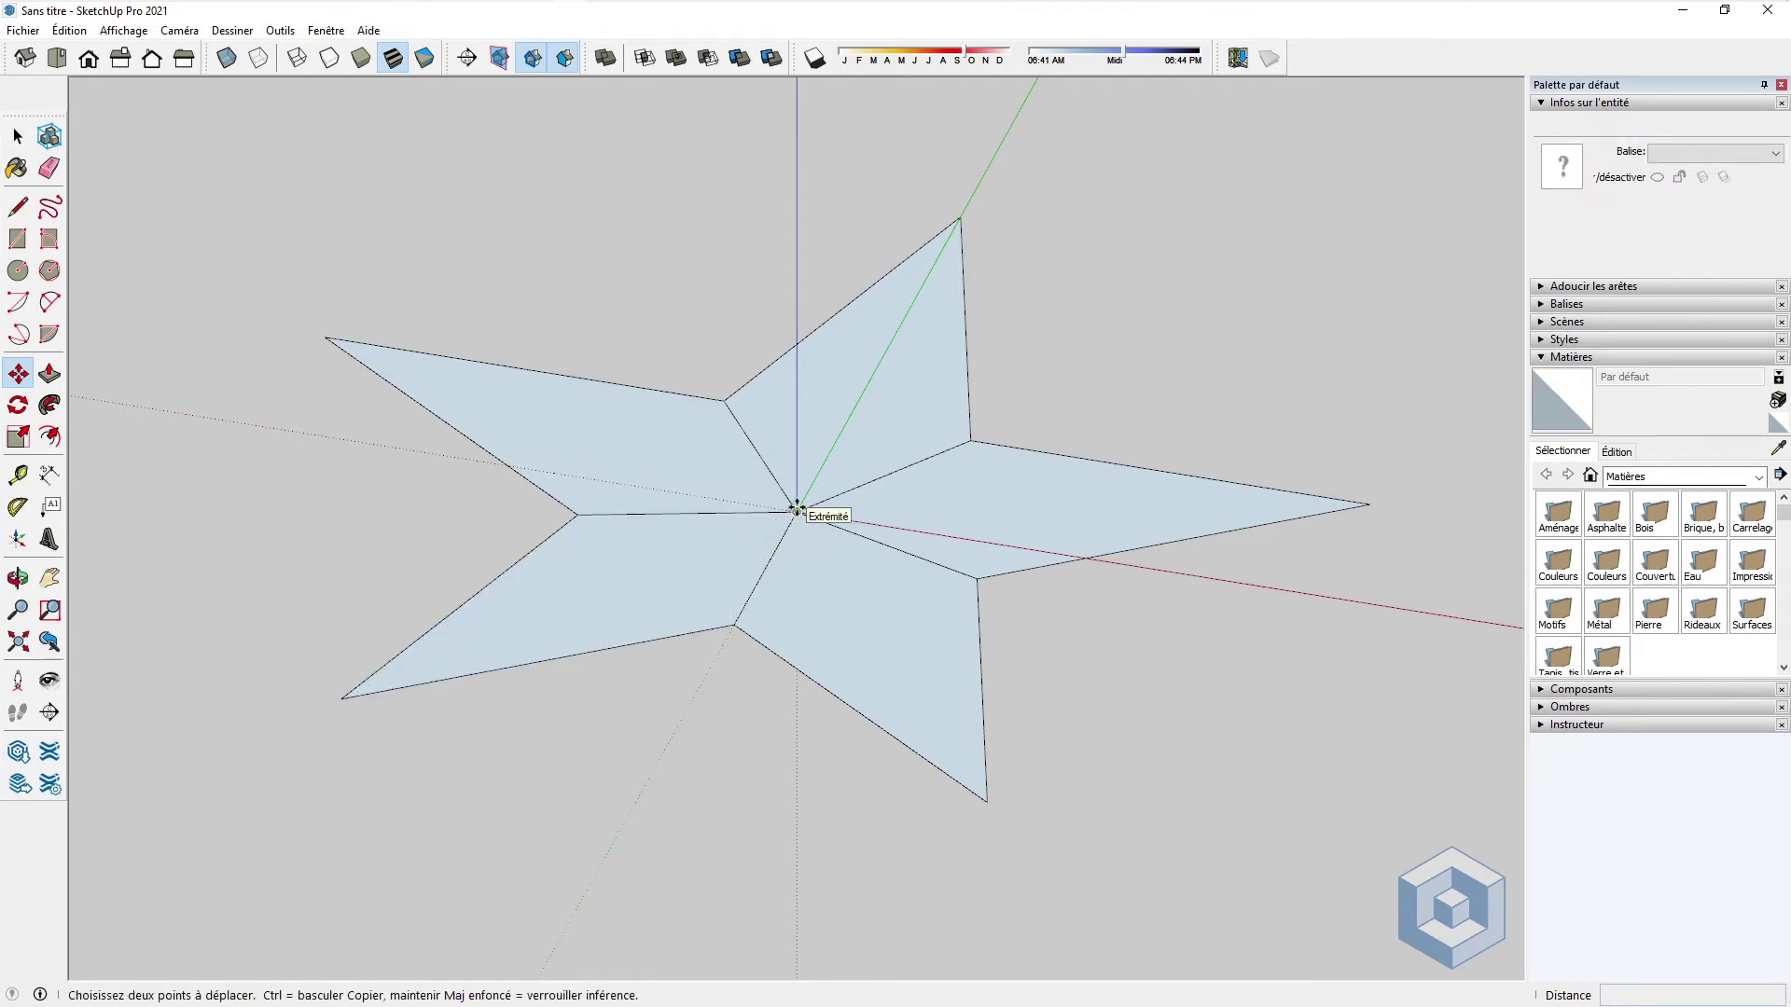
pyautogui.press('Escape')
pyautogui.click(797, 511)
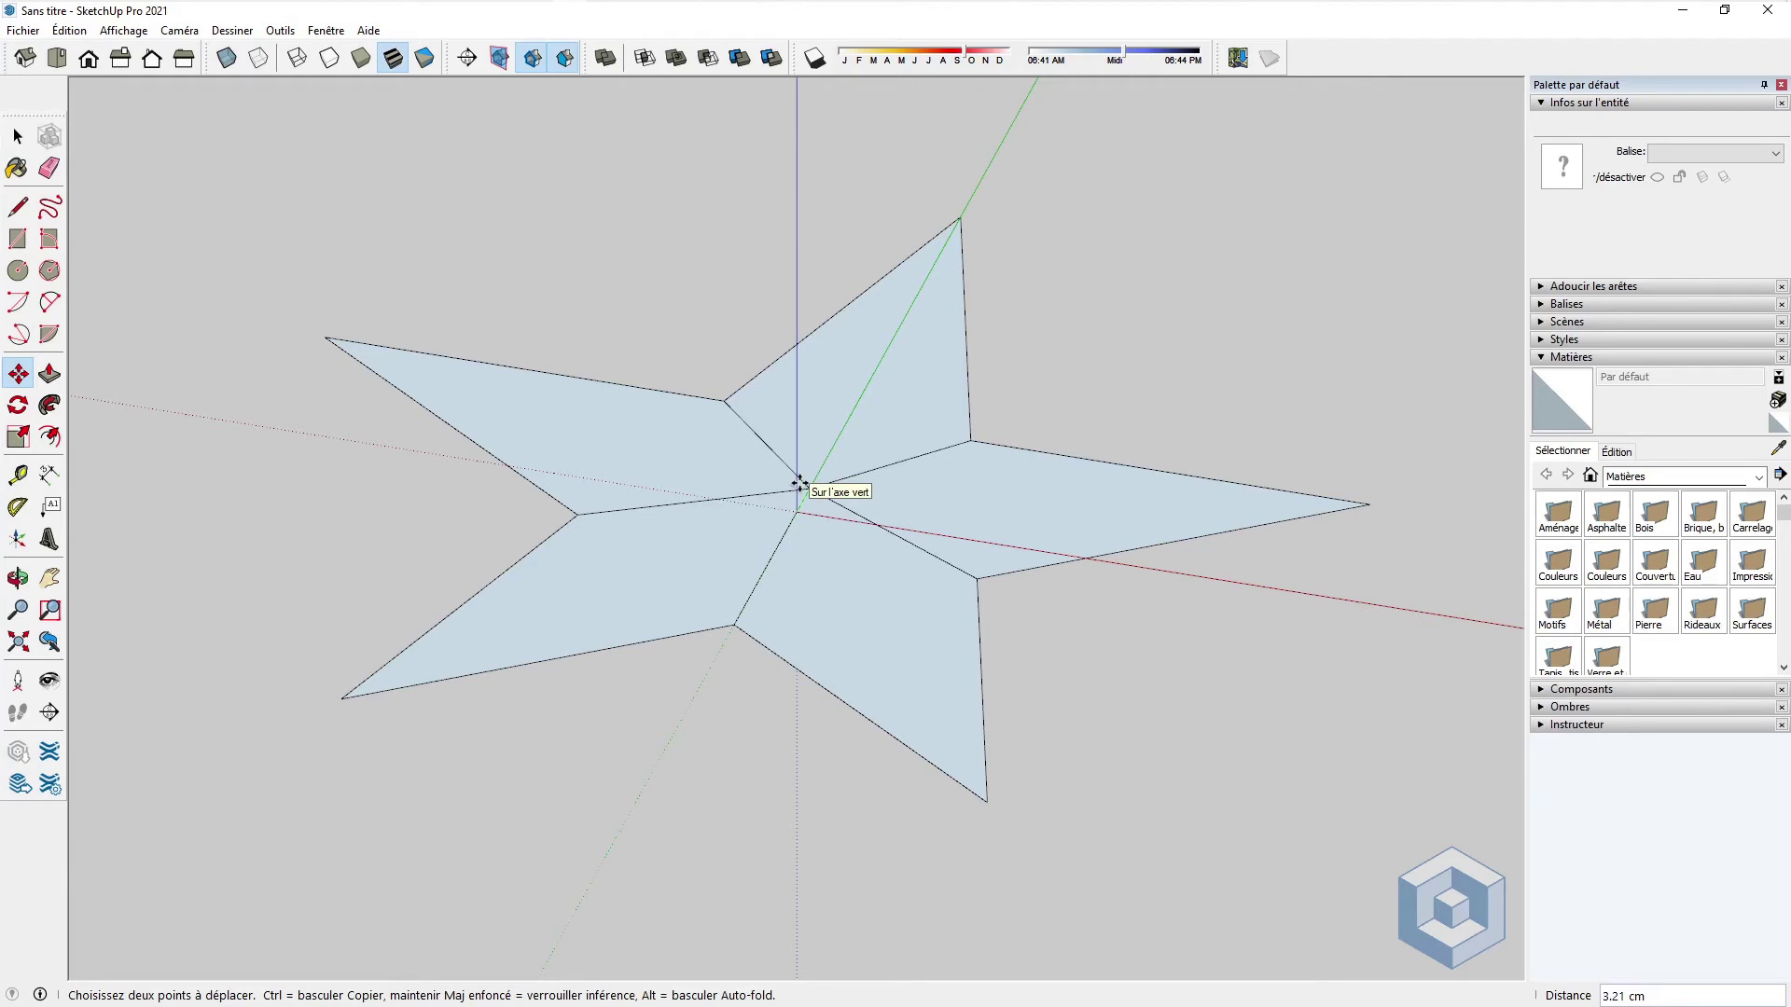
pyautogui.press('Up')
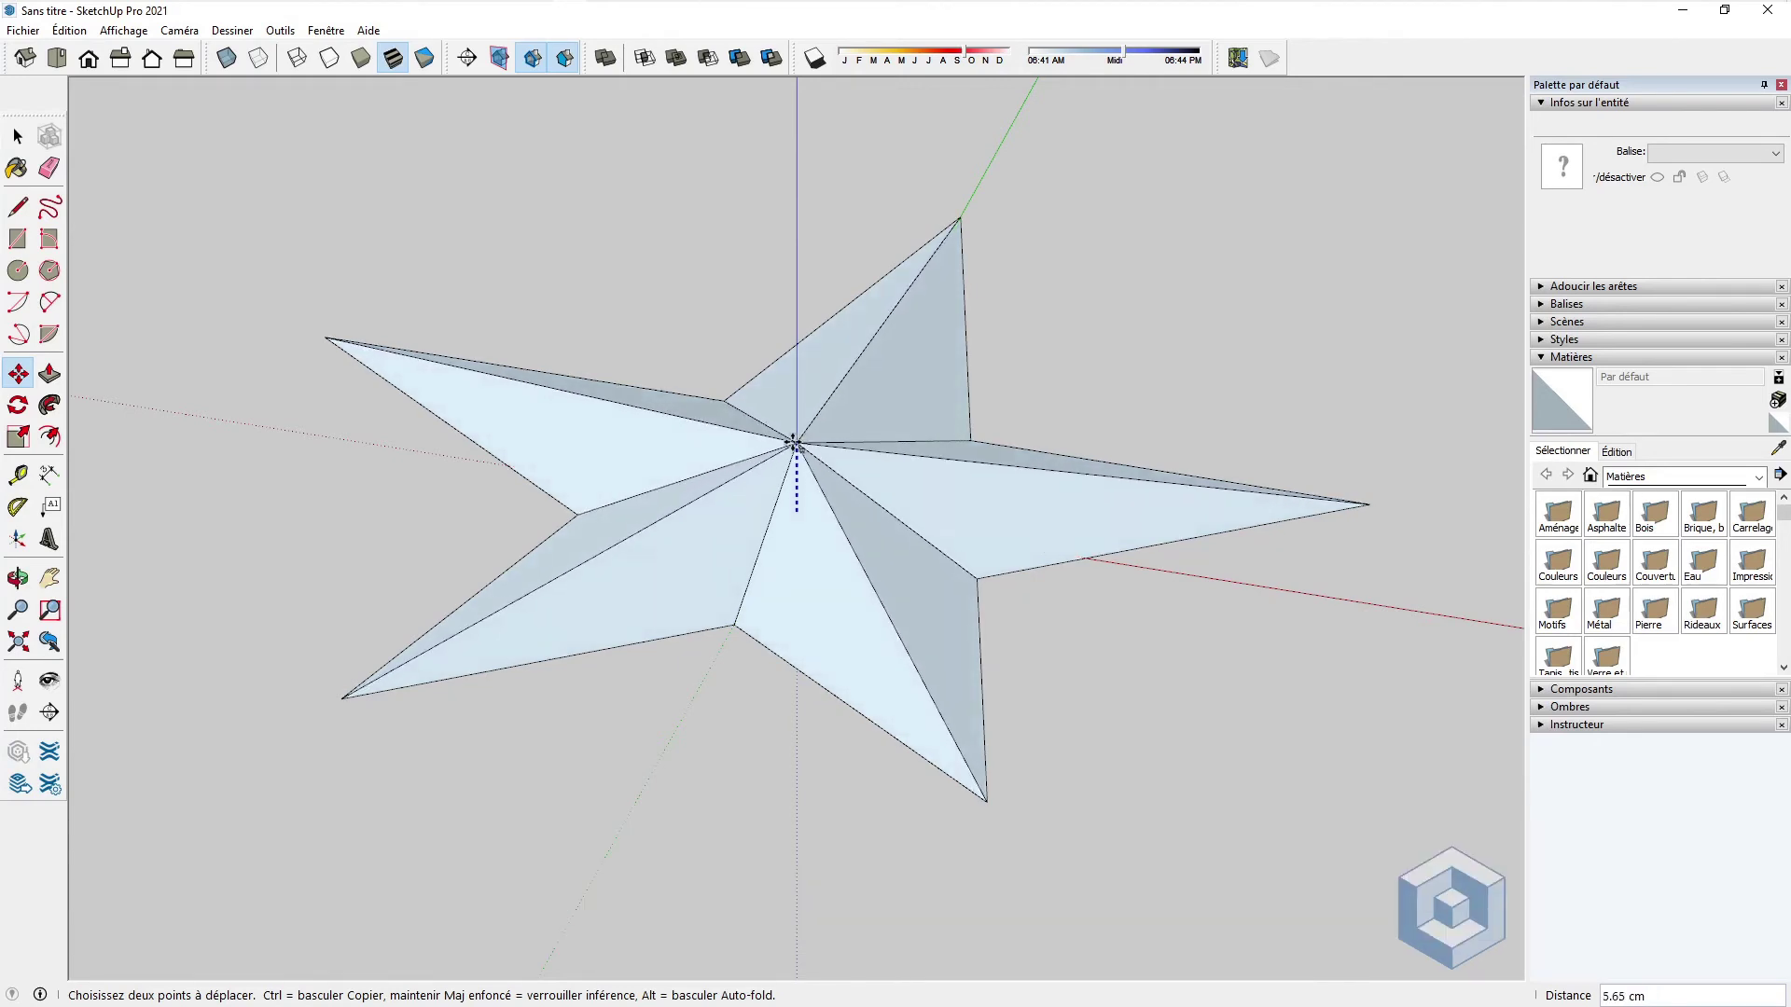
pyautogui.click(794, 430)
pyautogui.press('o')
pyautogui.moveTo(793, 427); pyautogui.dragTo(876, 175, button='middle')
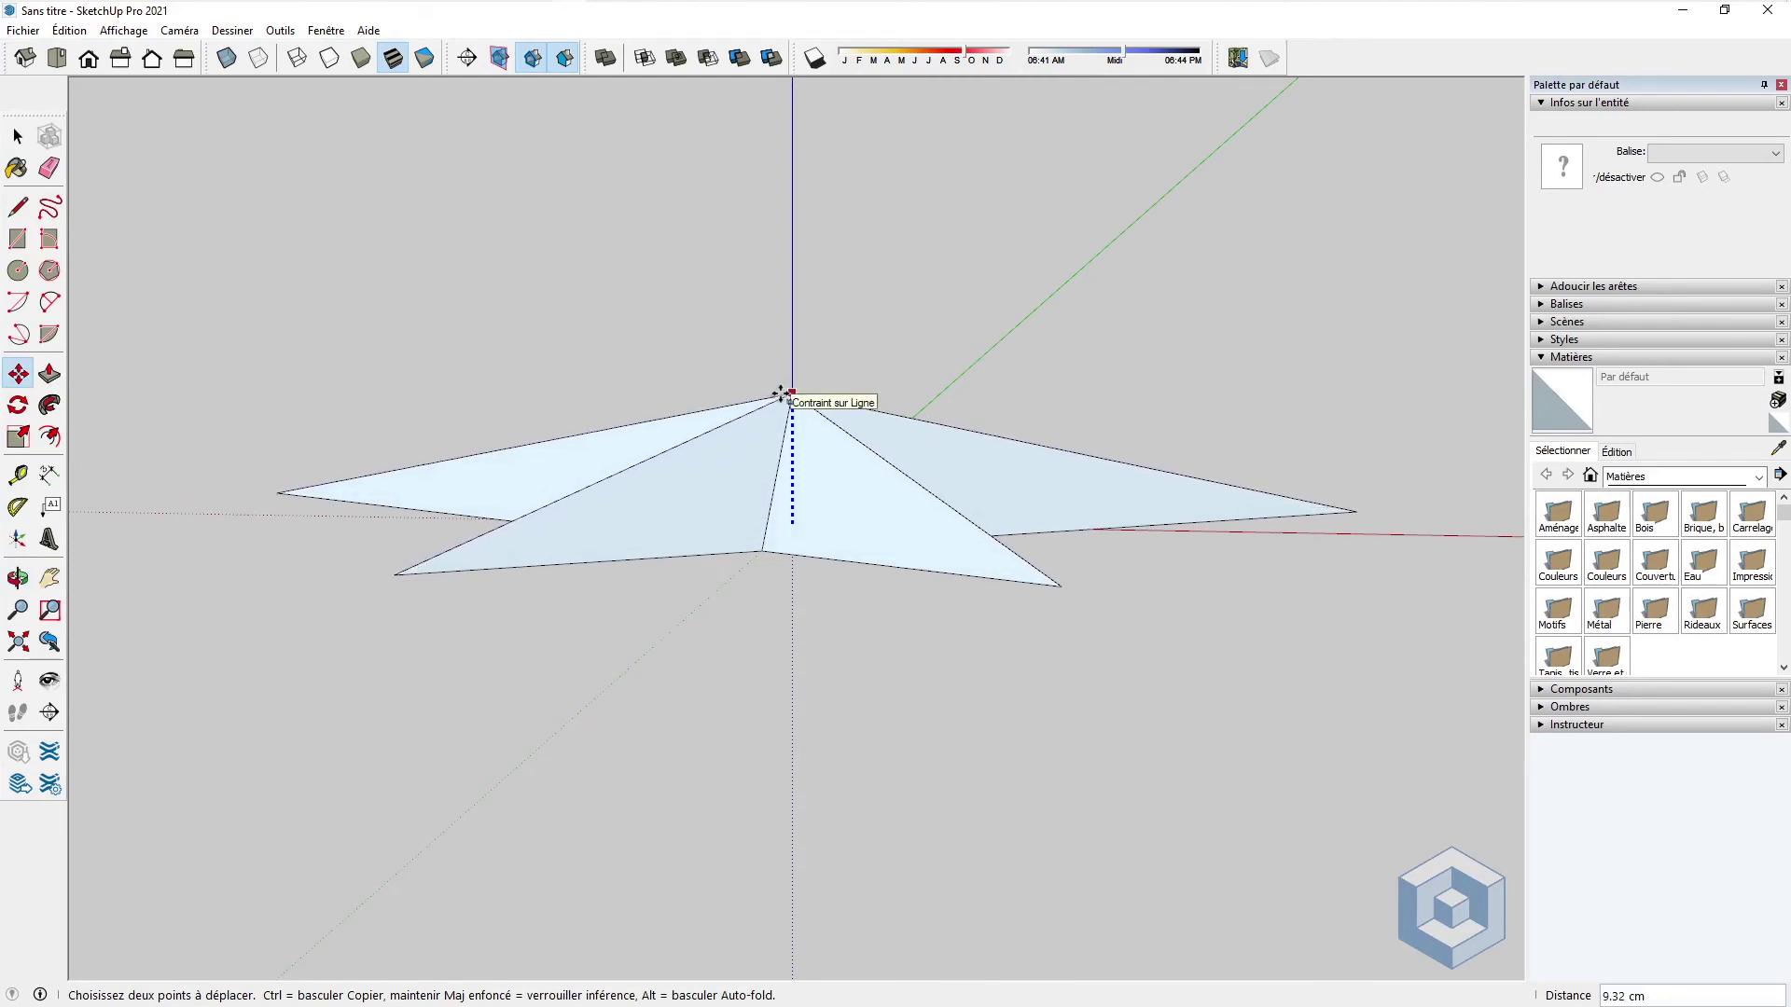
pyautogui.moveTo(787, 396)
pyautogui.mouseDown(button='middle')
pyautogui.moveTo(859, 400)
pyautogui.moveTo(821, 390)
pyautogui.mouseUp(button='middle')
pyautogui.click(794, 373)
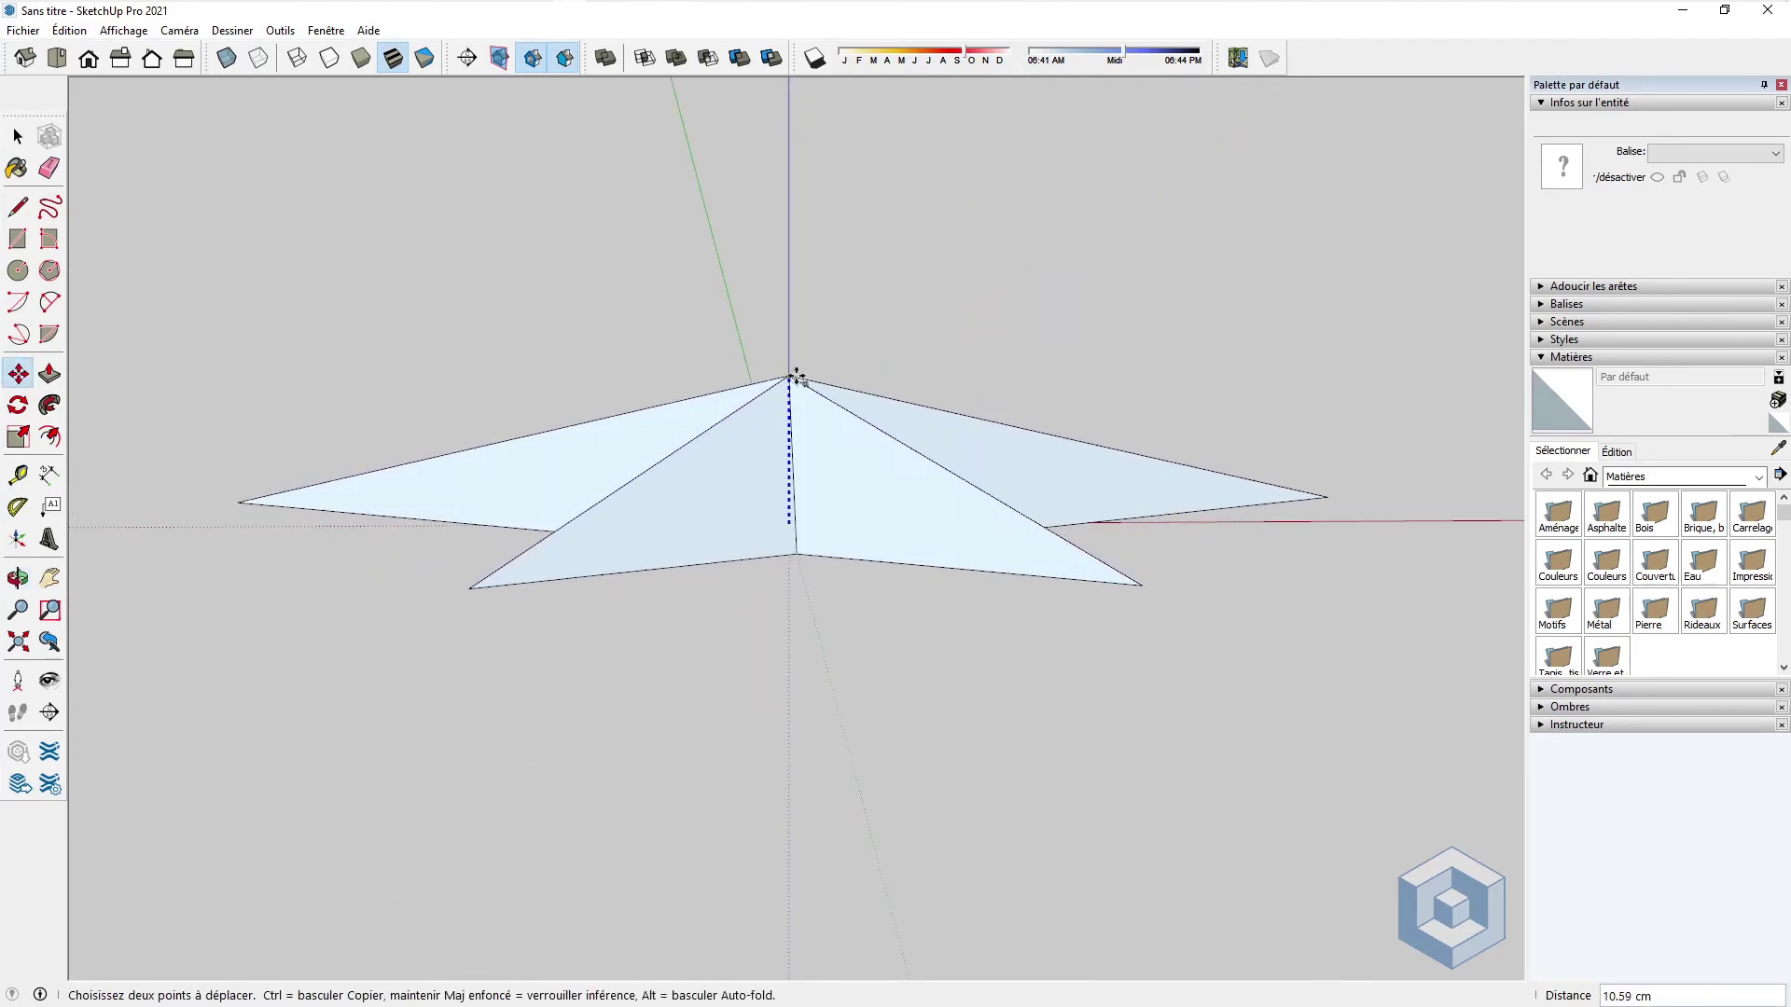
# Step: Select the whole connected star and reverse all its faces
pyautogui.press('o')
pyautogui.moveTo(795, 368); pyautogui.dragTo(736, 624)
pyautogui.moveTo(736, 624); pyautogui.dragTo(742, 727, button='middle')
pyautogui.moveTo(771, 352); pyautogui.dragTo(727, 400, button='middle')
pyautogui.scroll(-4, 767, 488)
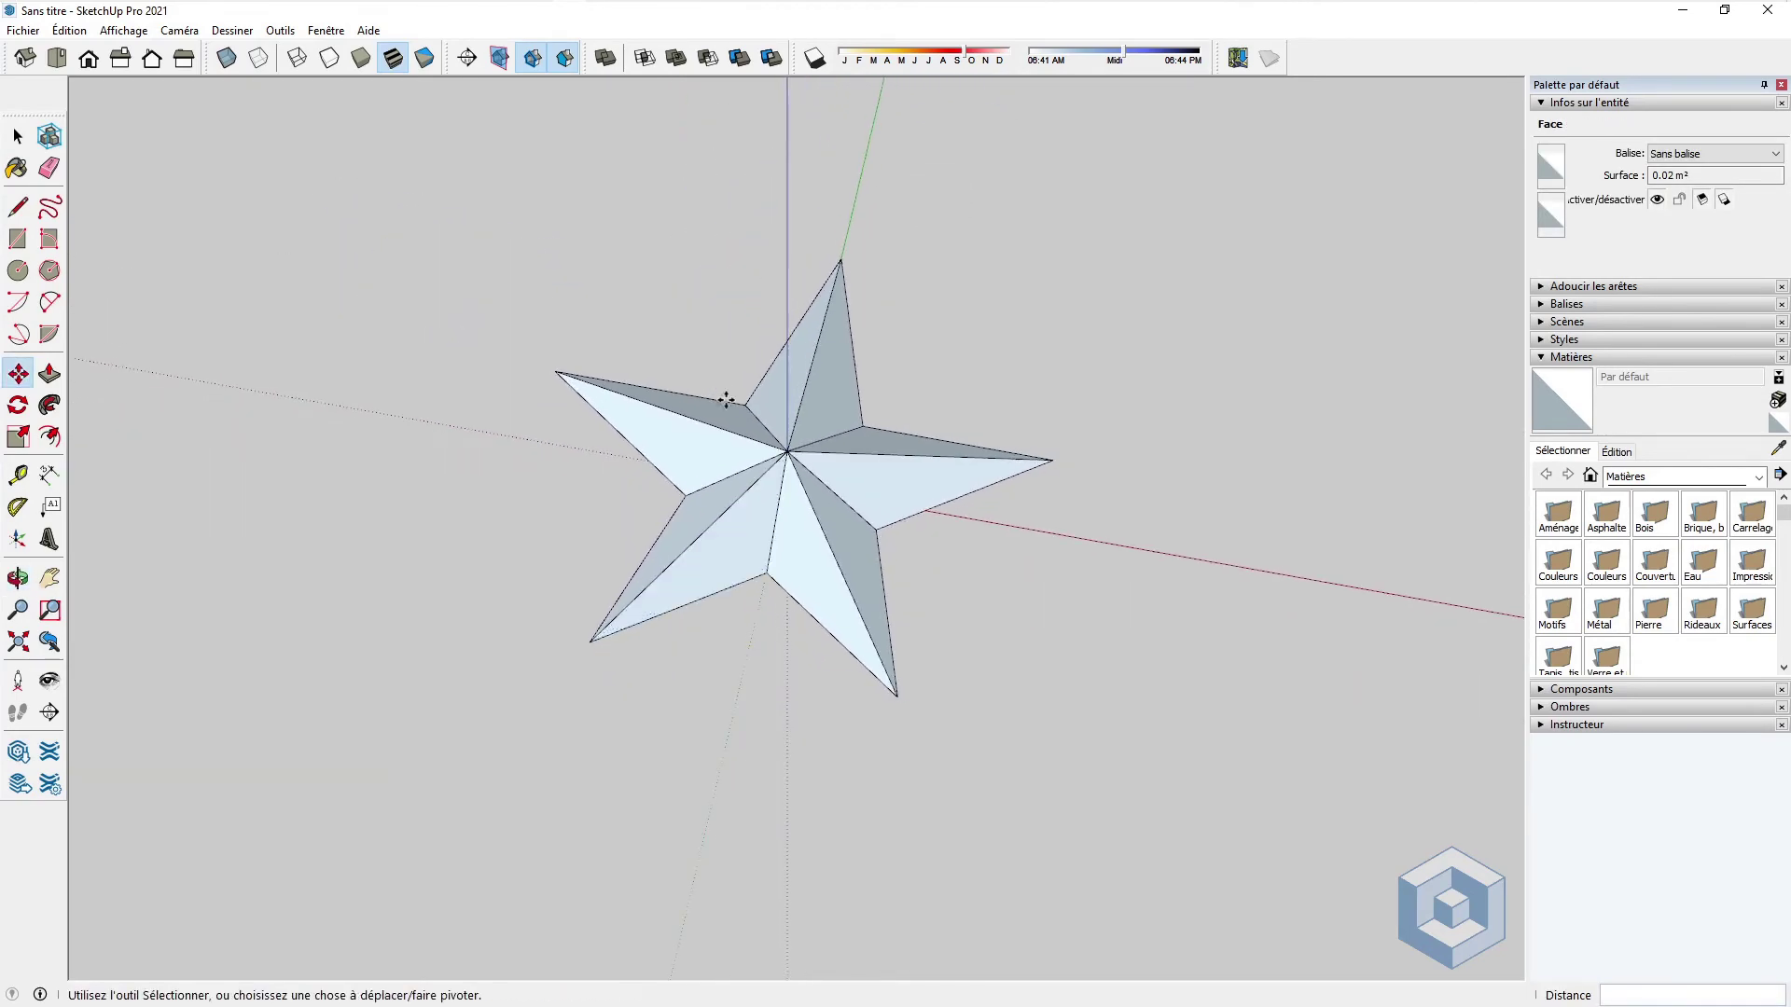
pyautogui.click(19, 138)
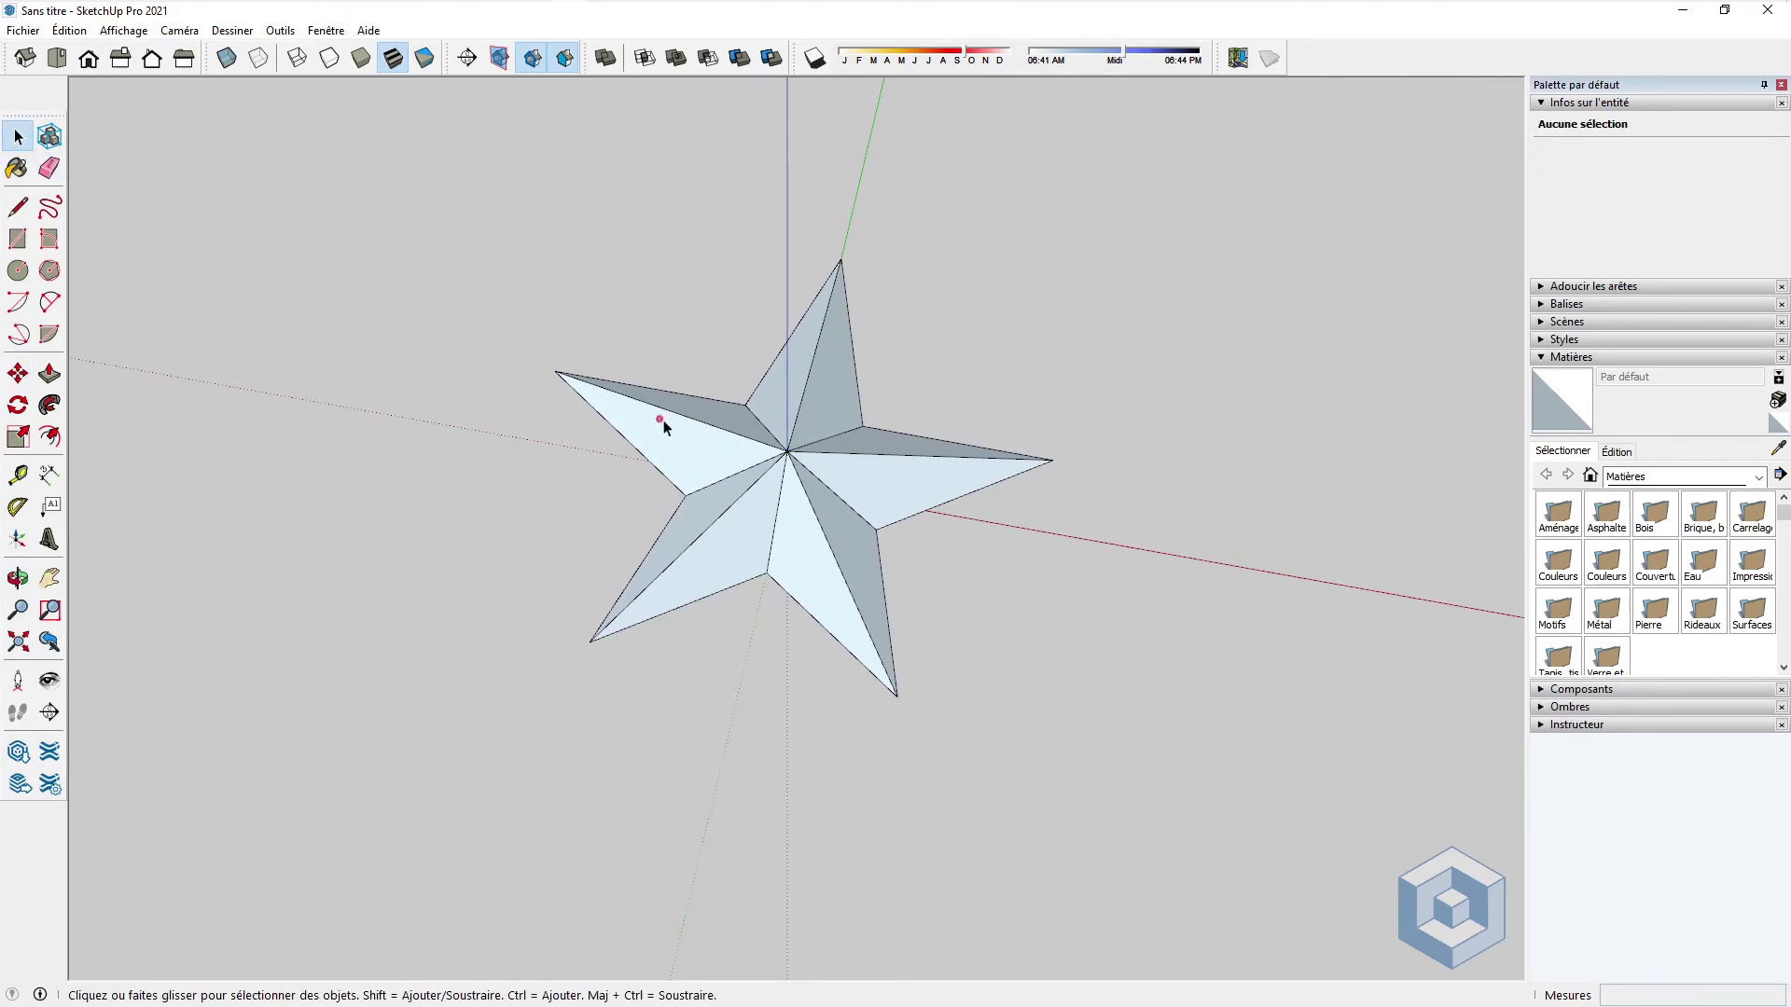
pyautogui.moveTo(823, 407); pyautogui.dragTo(879, 426, button='middle')
pyautogui.tripleClick(877, 425)
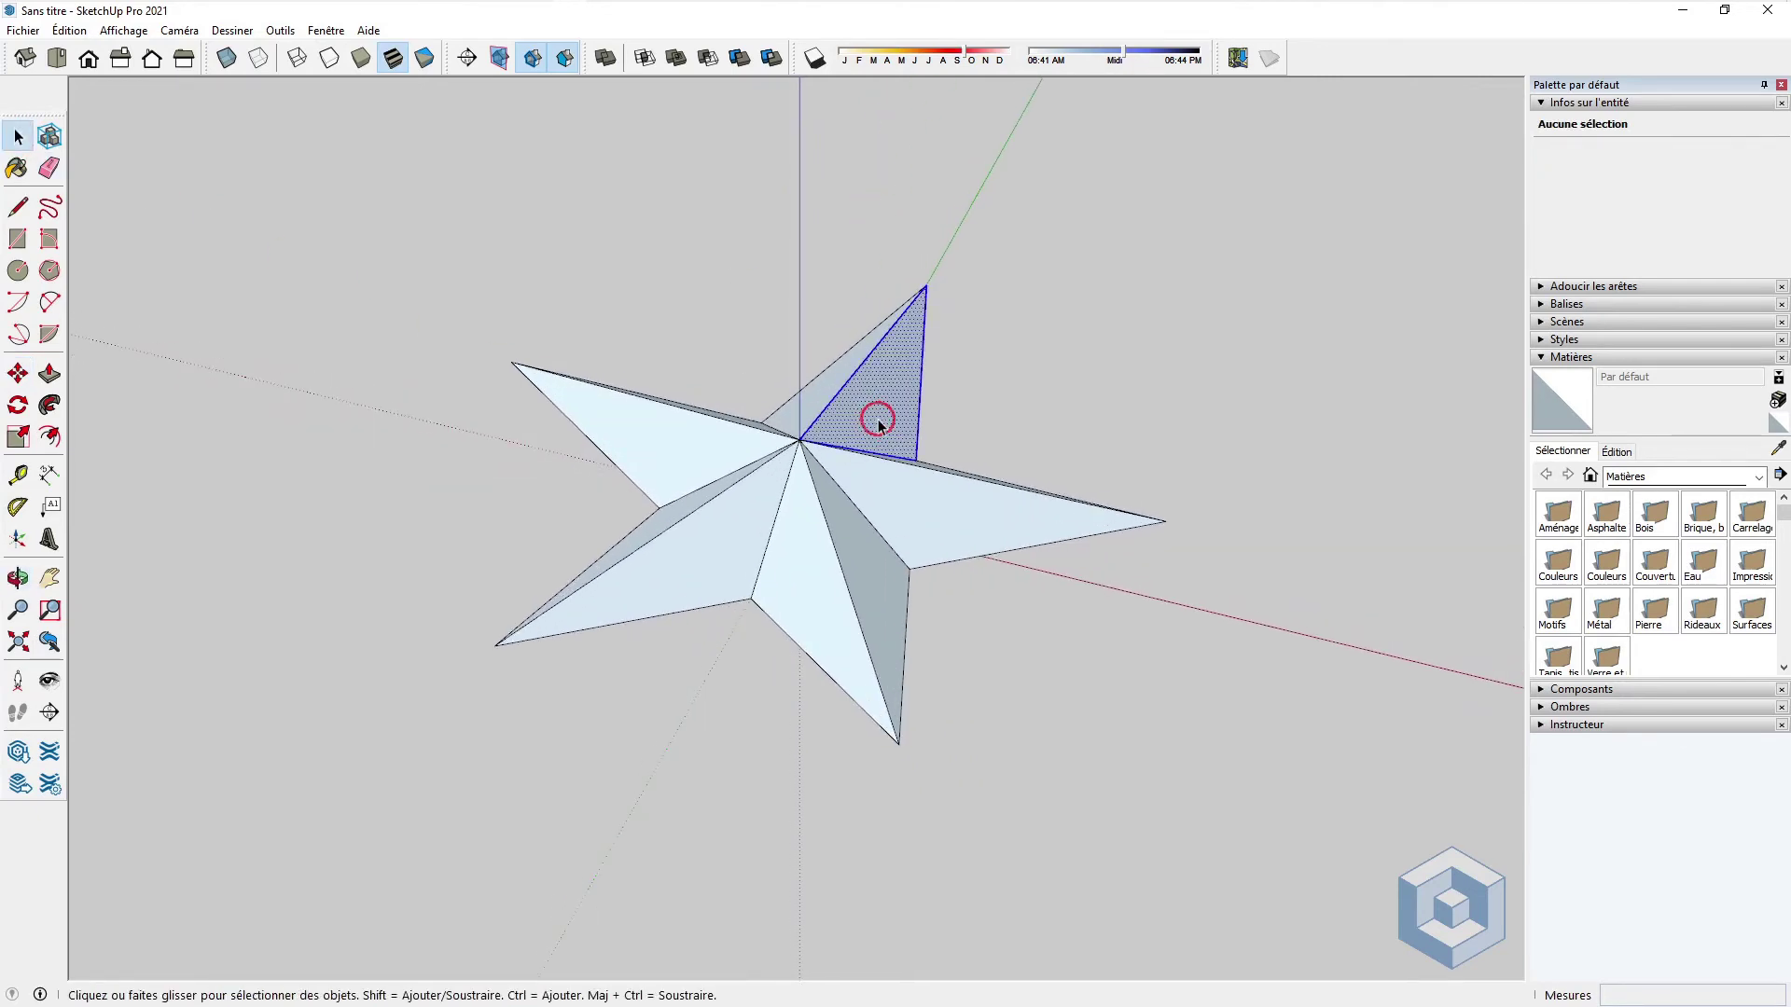
pyautogui.rightClick(879, 425)
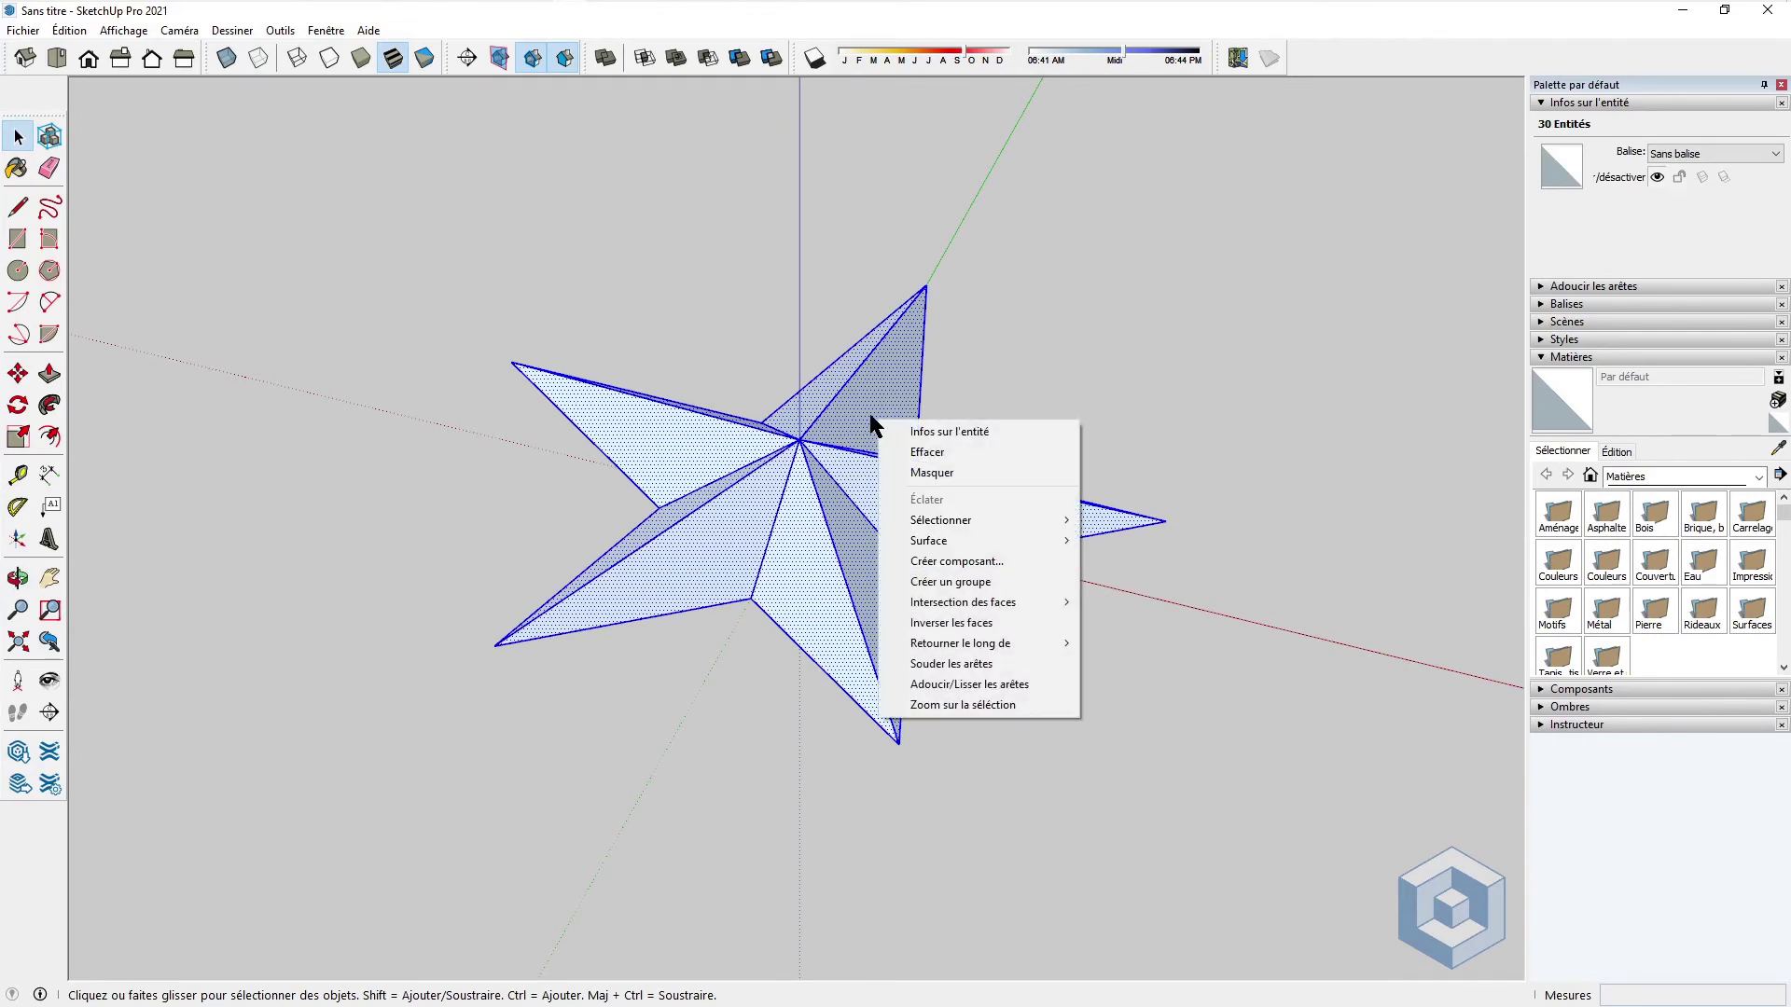
pyautogui.click(962, 631)
pyautogui.moveTo(899, 556)
pyautogui.mouseDown(button='middle')
pyautogui.moveTo(775, 523)
pyautogui.moveTo(839, 515)
pyautogui.moveTo(863, 556)
pyautogui.moveTo(792, 495)
pyautogui.moveTo(867, 583)
pyautogui.moveTo(867, 564)
pyautogui.mouseUp(button='middle')
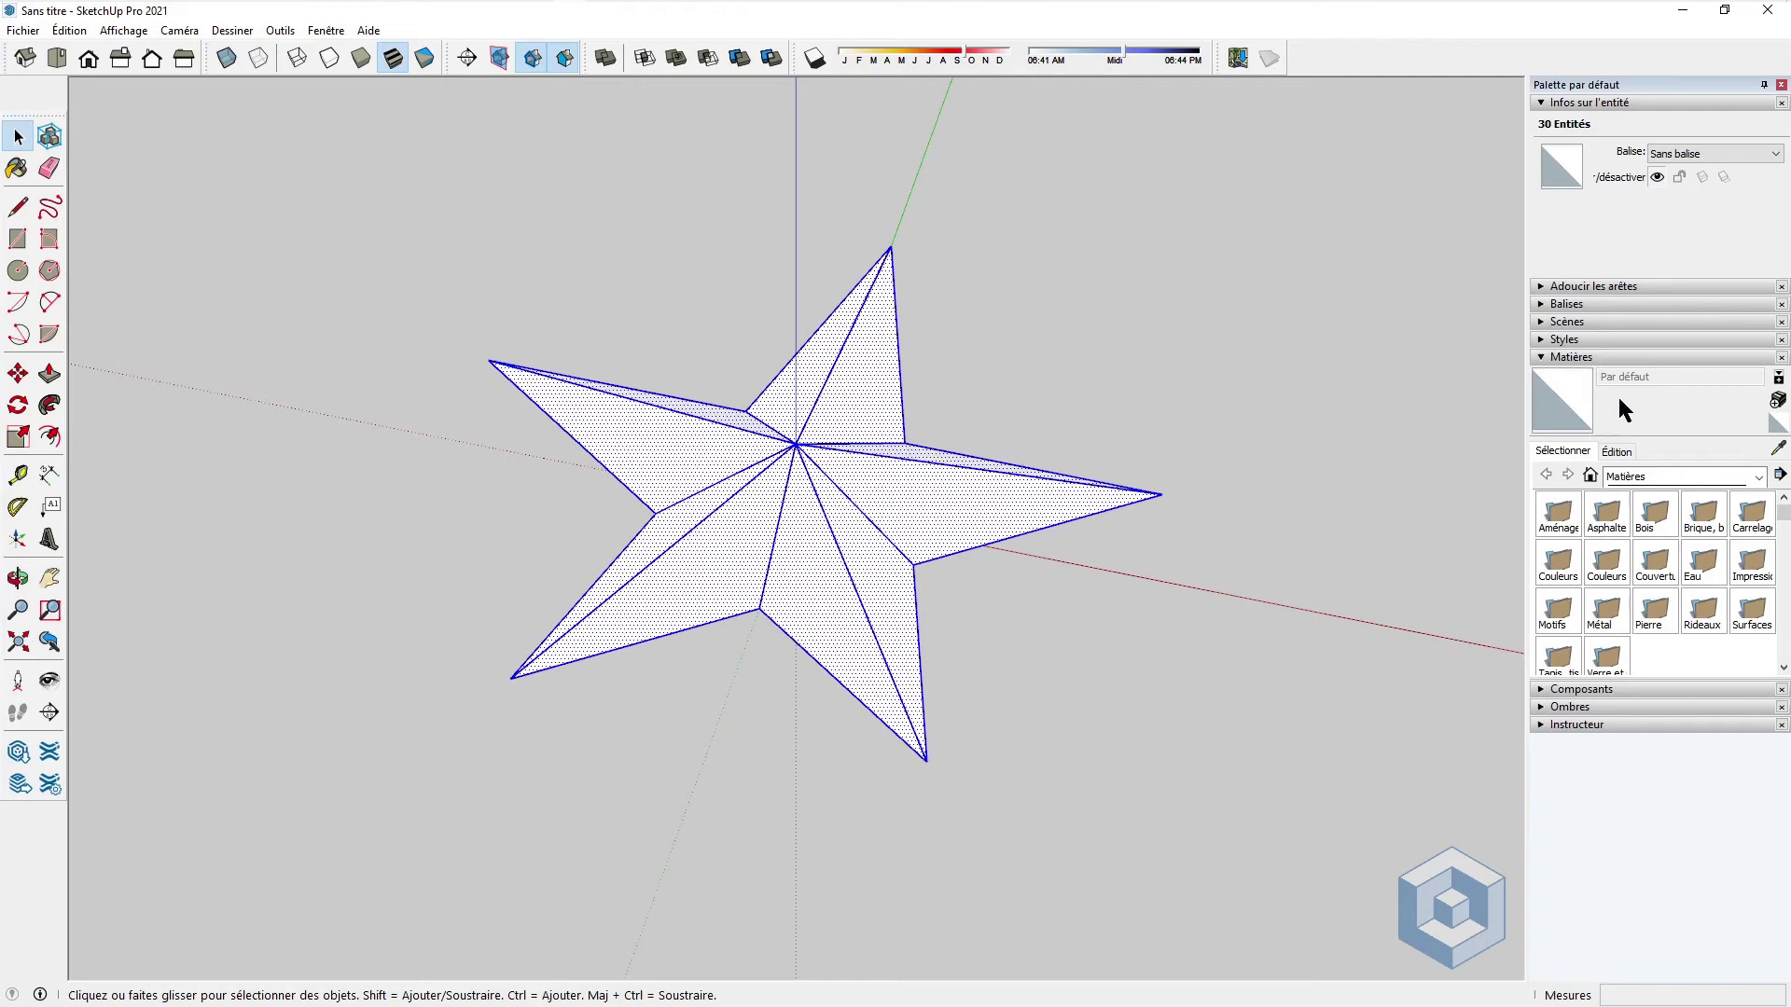
# Step: Soften the star's inner edges with an 81.3 degree angle between normals and normal smoothing turned off
pyautogui.click(1630, 287)
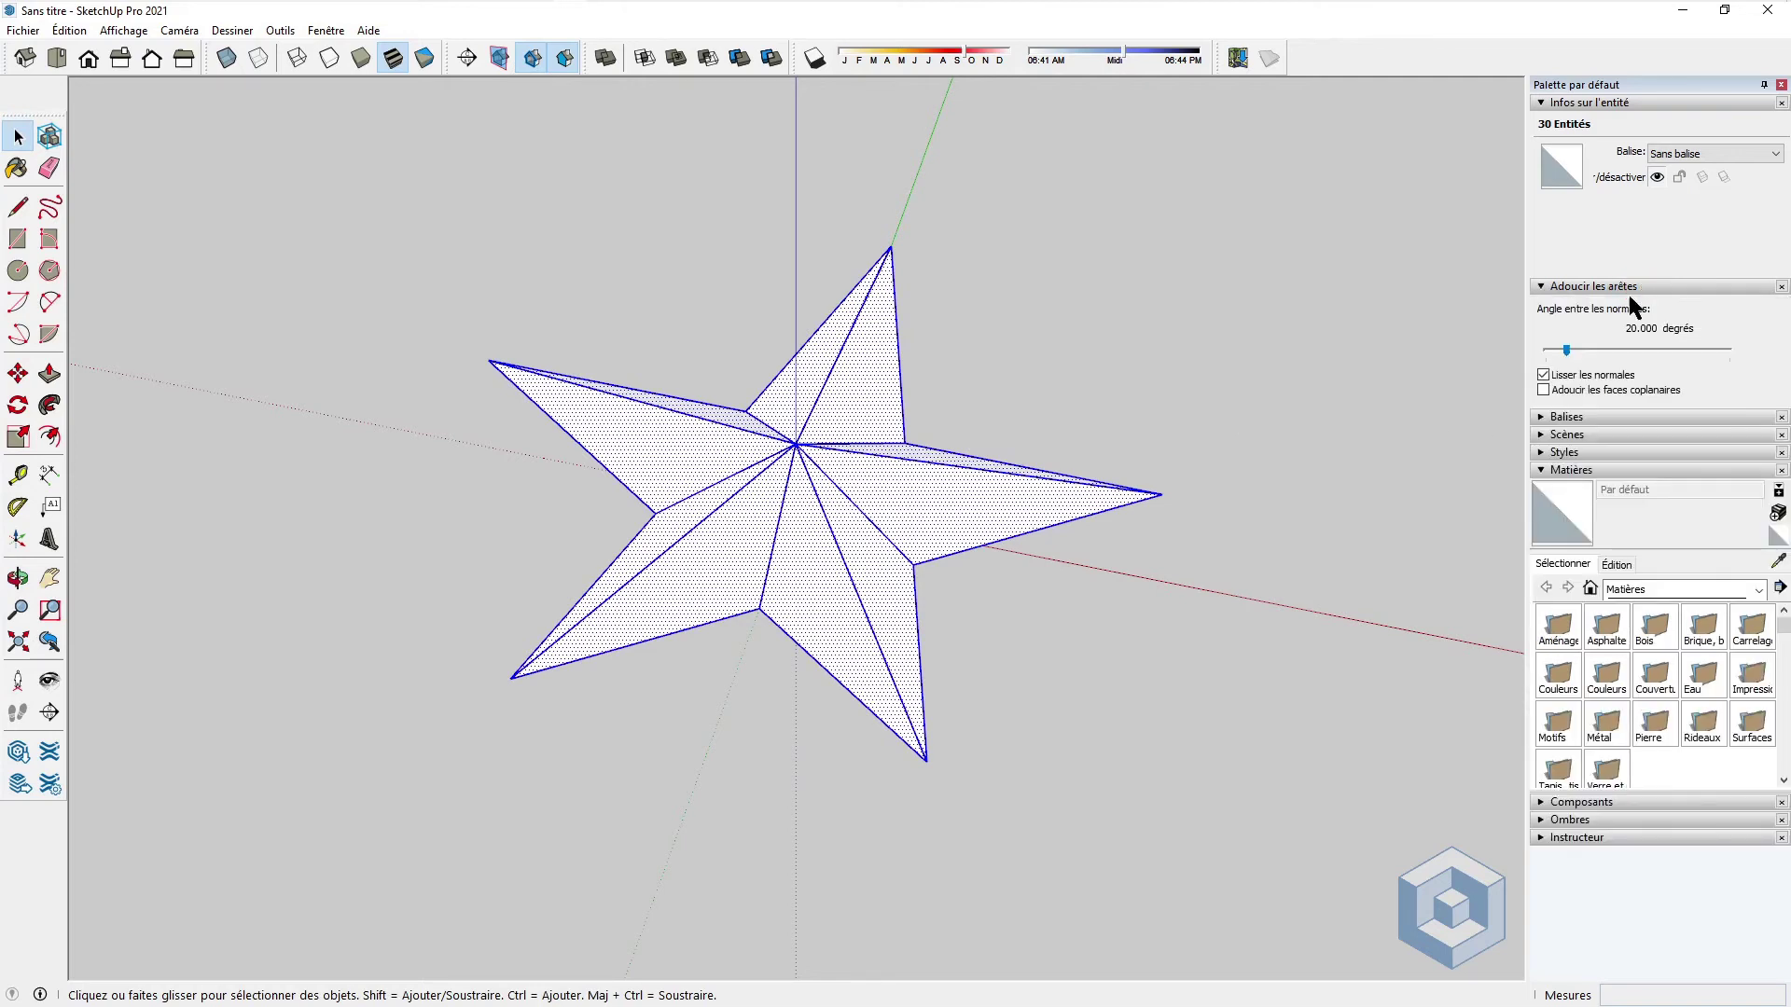
pyautogui.click(1543, 375)
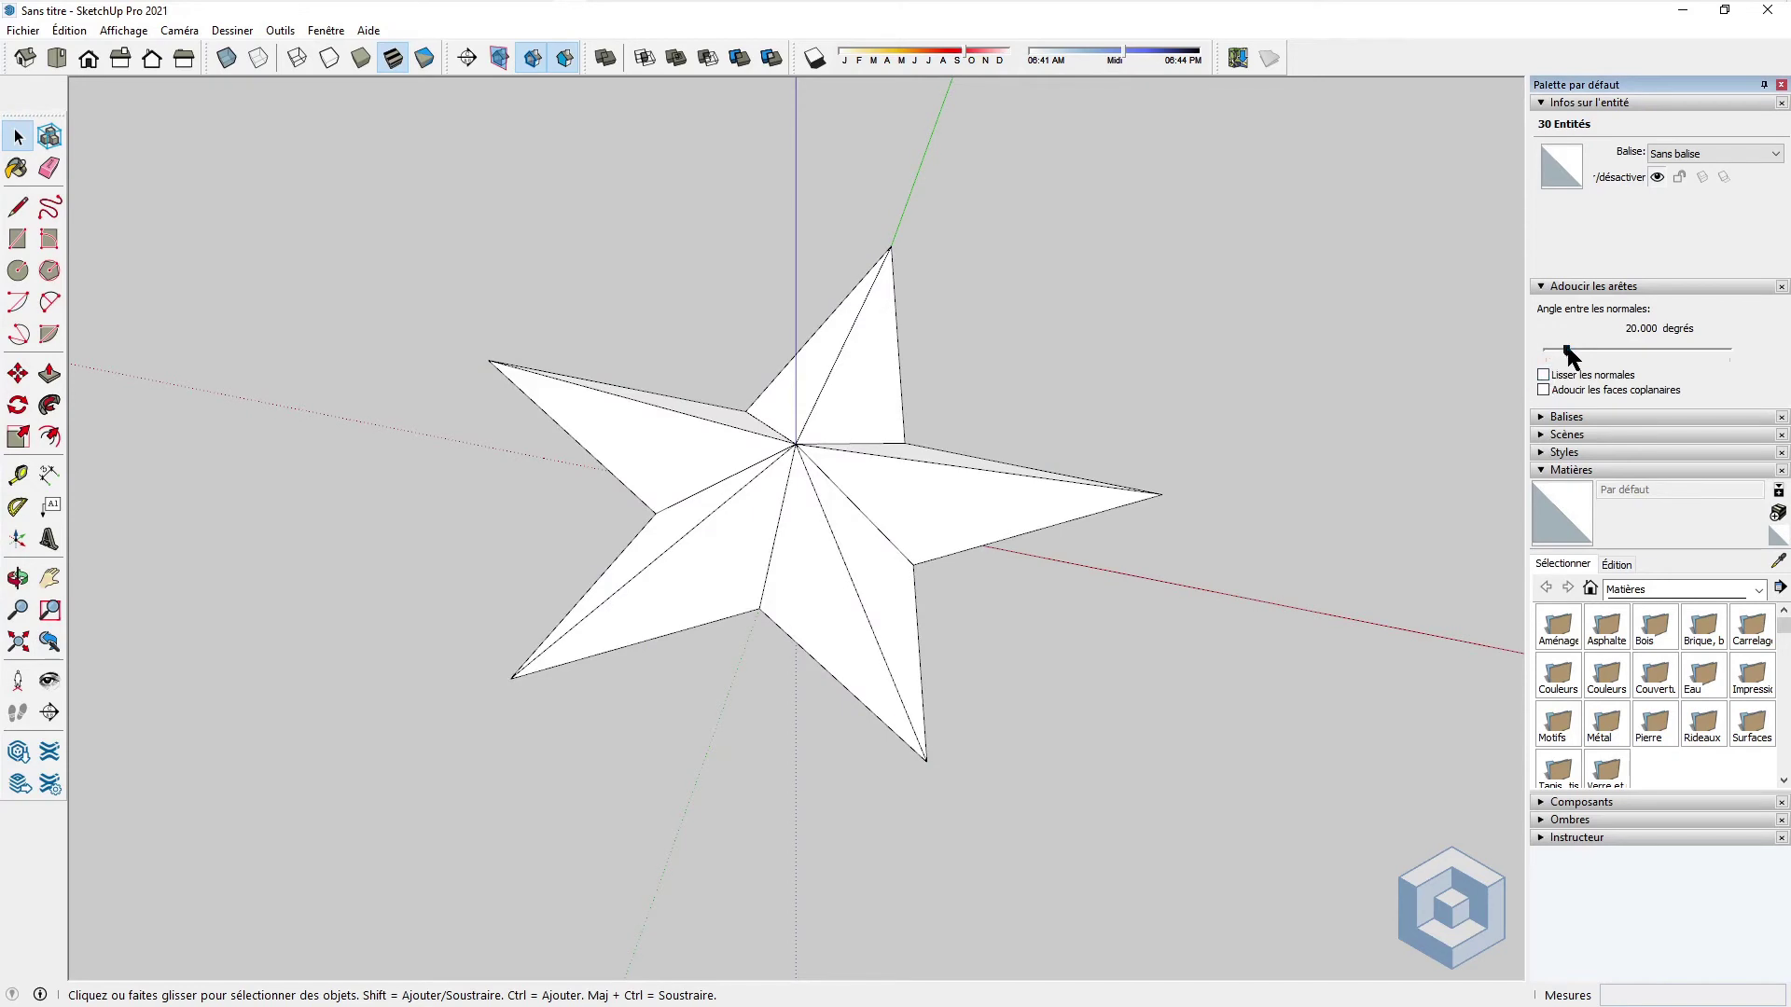
pyautogui.moveTo(1567, 349); pyautogui.dragTo(1587, 349)
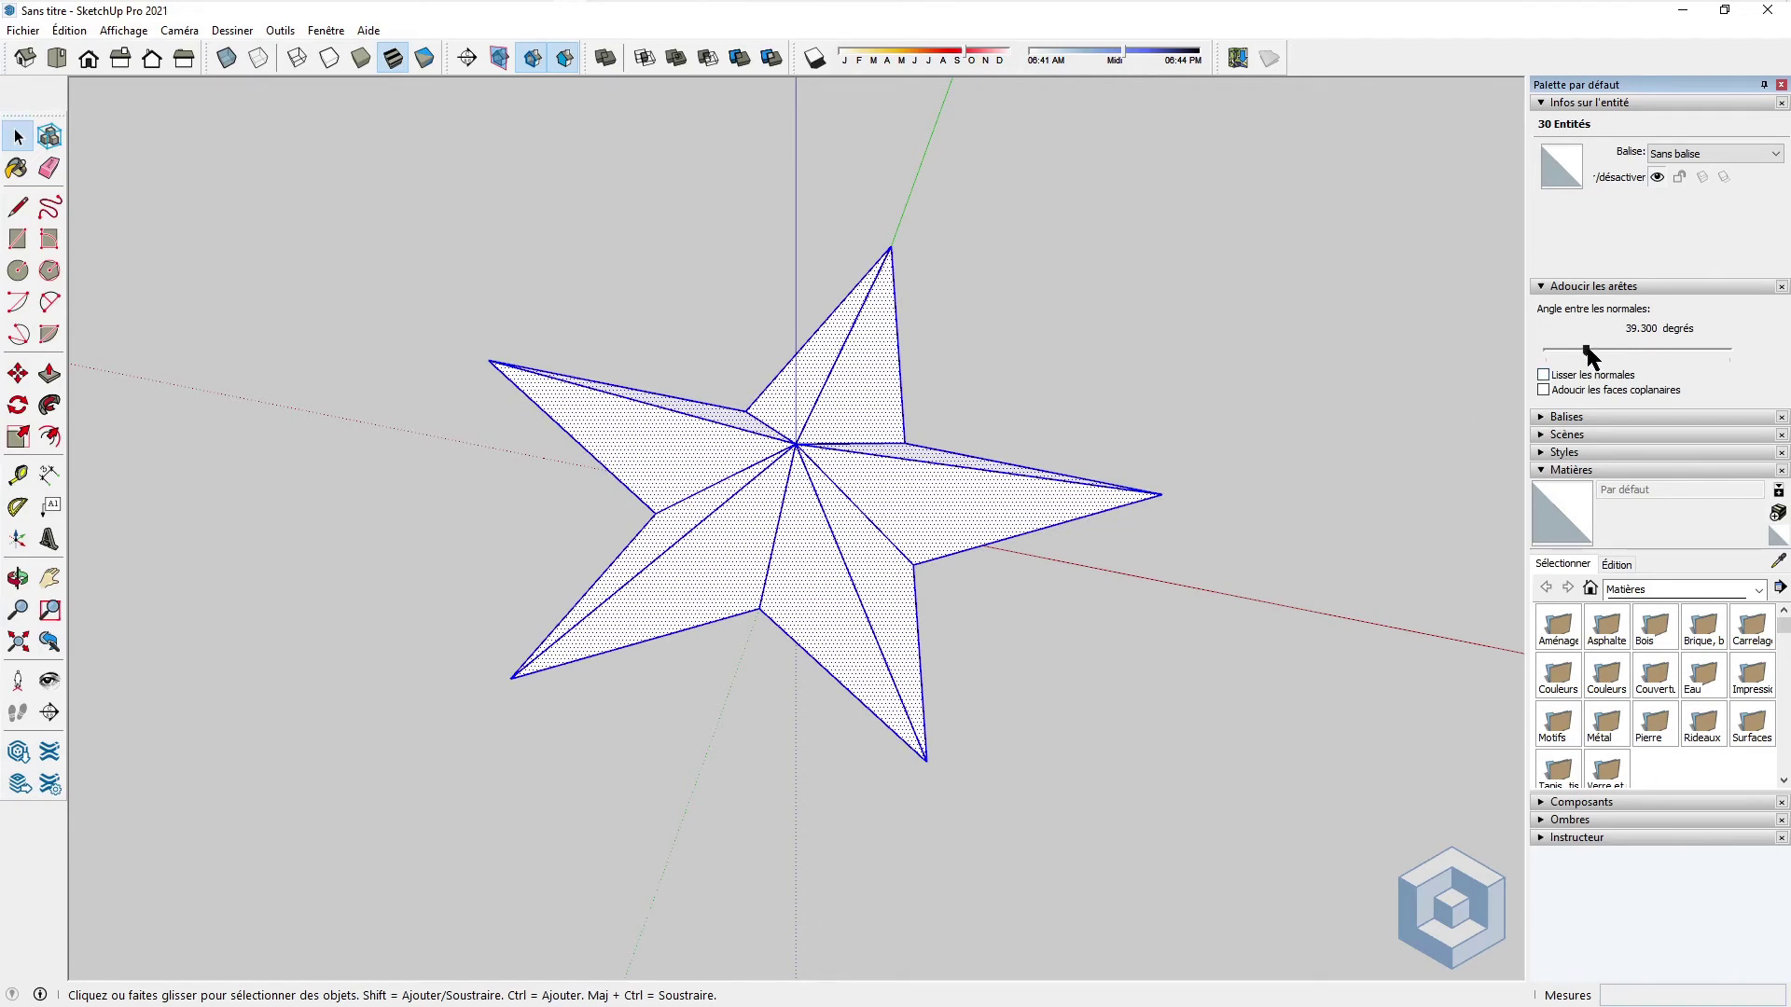
pyautogui.moveTo(1587, 349); pyautogui.dragTo(1631, 349)
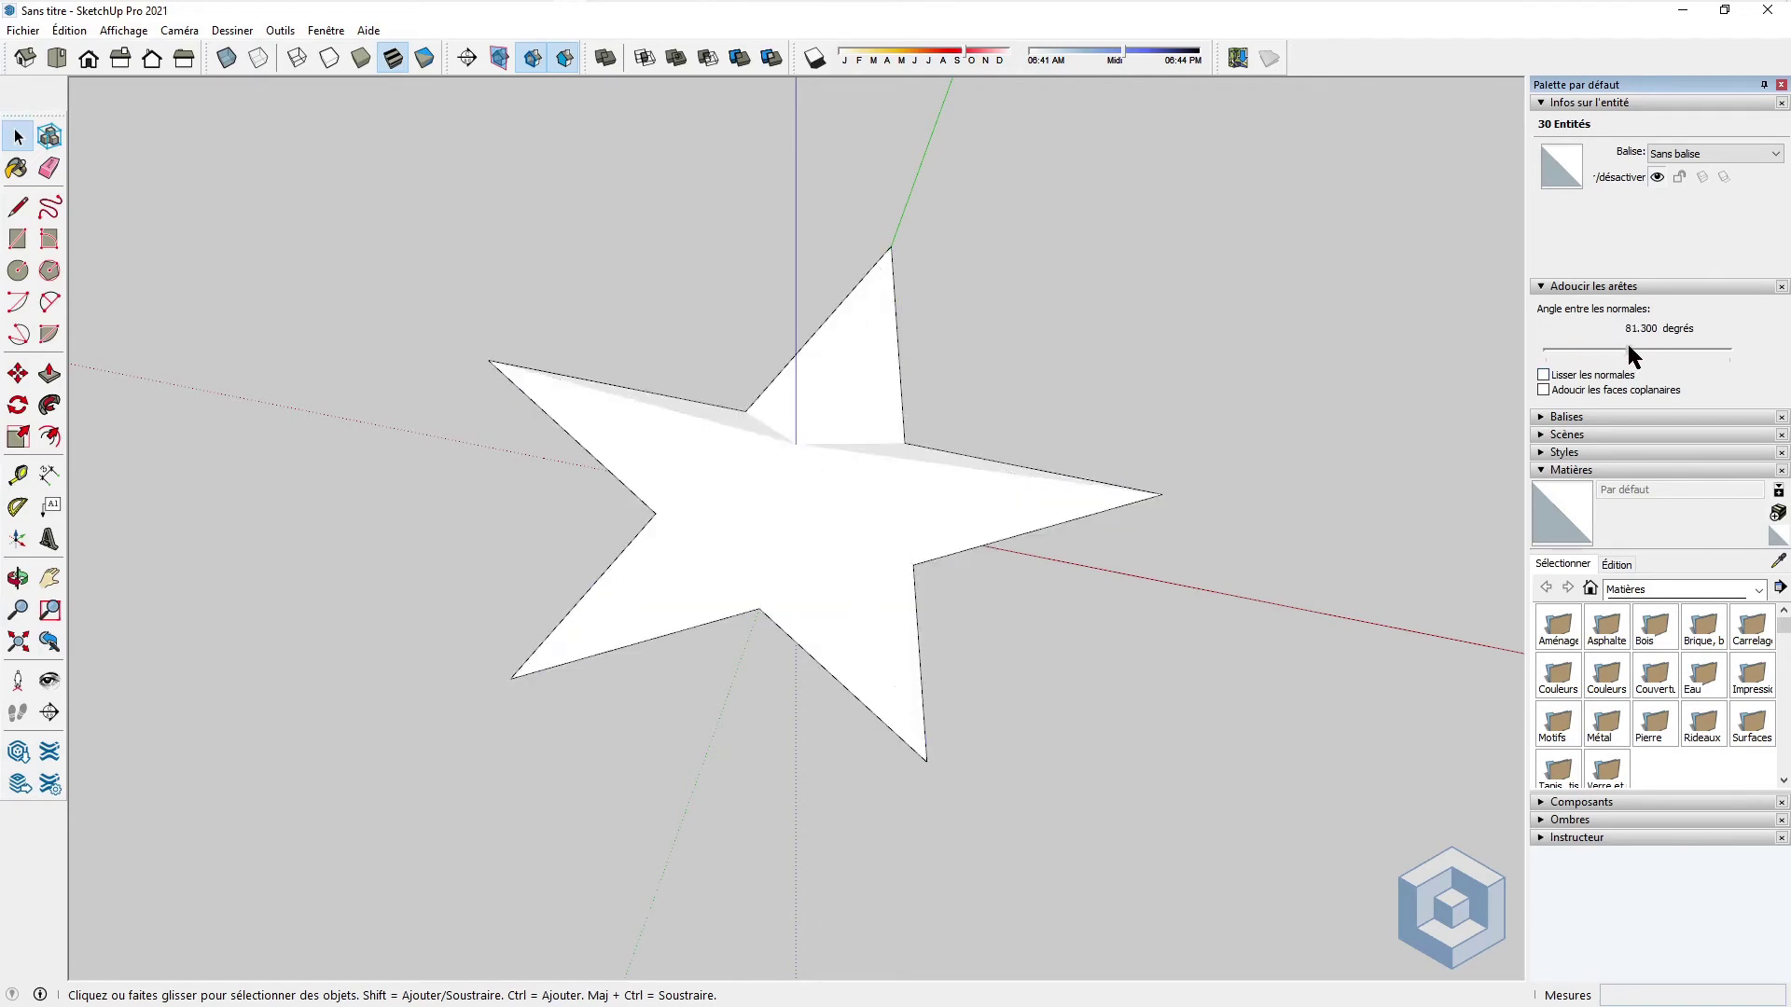
pyautogui.moveTo(871, 413); pyautogui.dragTo(814, 395, button='middle')
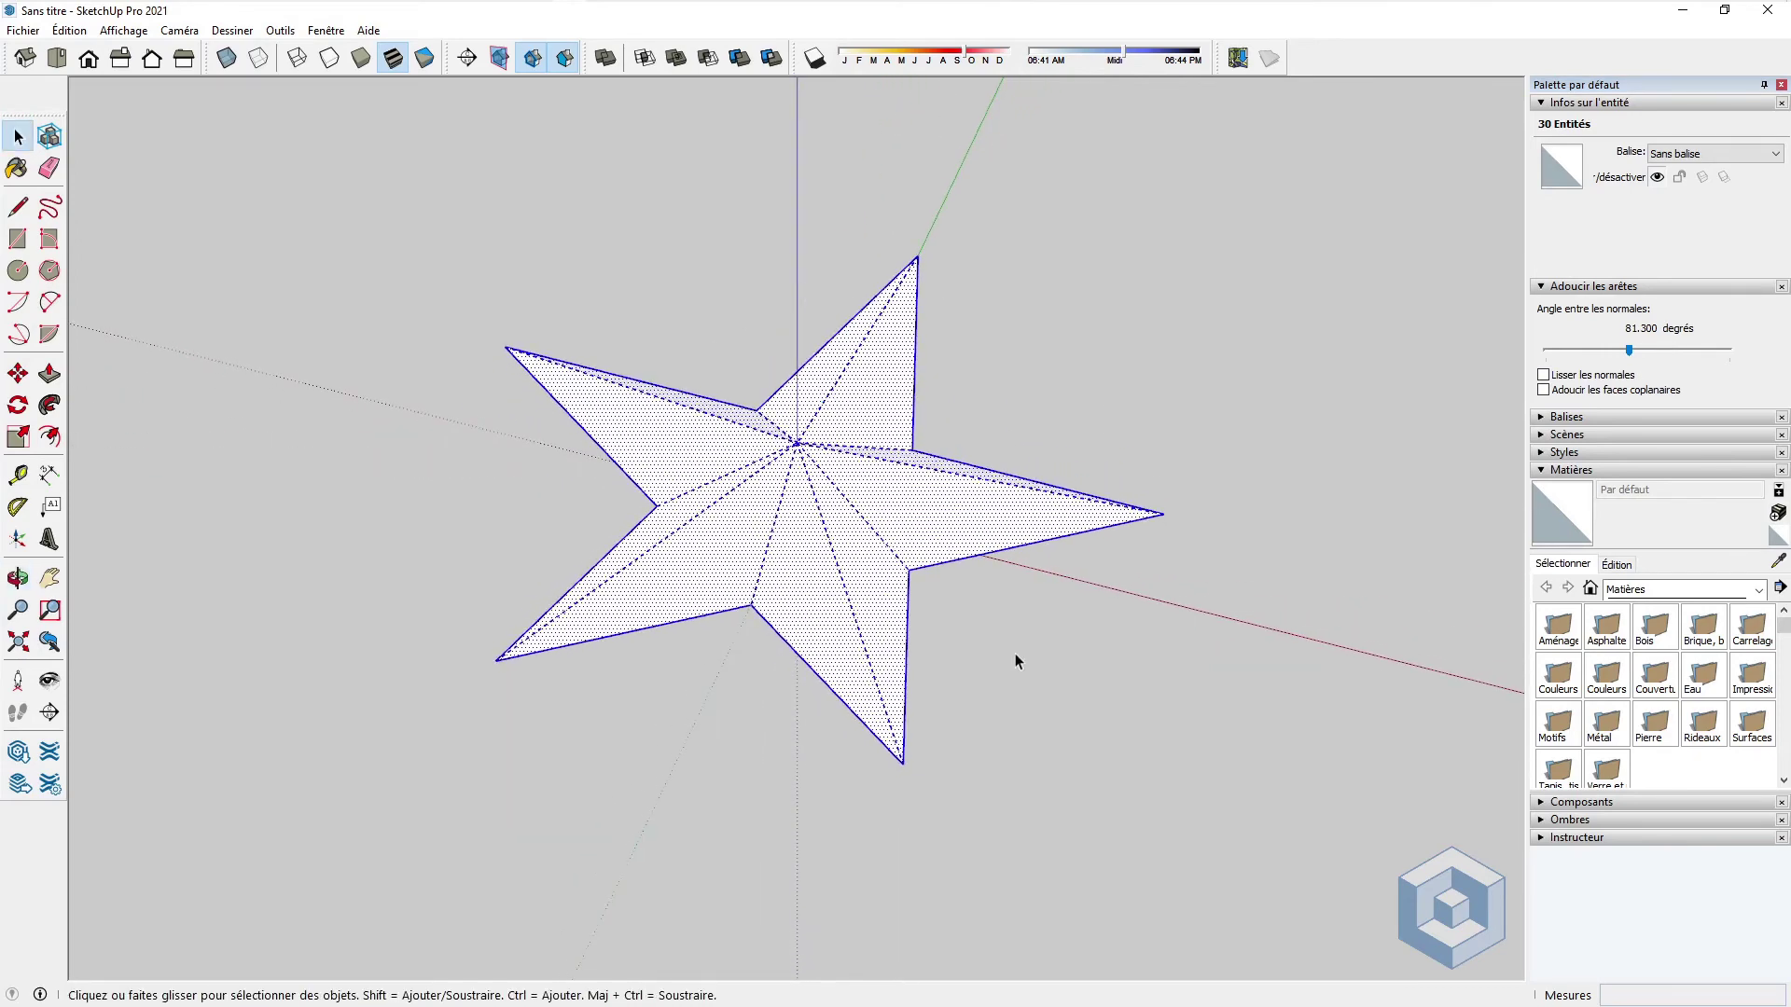
# Step: Close the star's underside with a face by retracing one outline edge from a tip to its adjacent inner corner
pyautogui.moveTo(953, 631); pyautogui.dragTo(937, 540, button='middle')
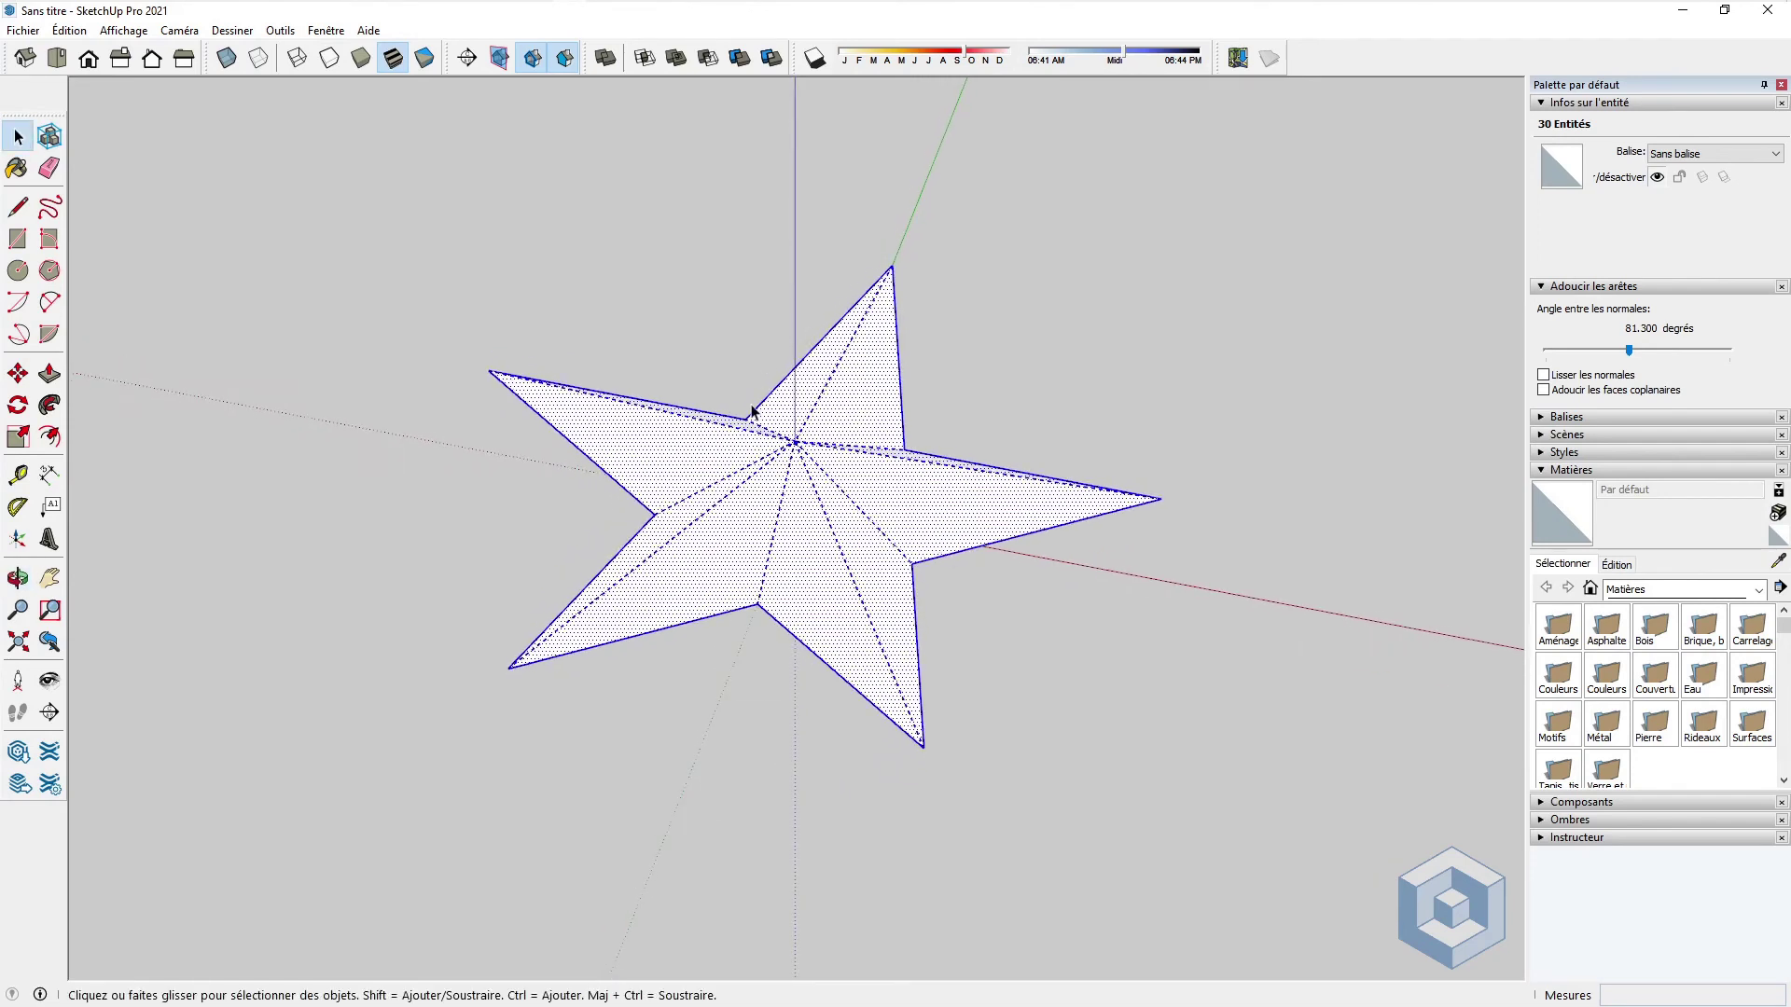
pyautogui.press('o')
pyautogui.press('space')
pyautogui.moveTo(835, 664); pyautogui.dragTo(801, 270, button='middle')
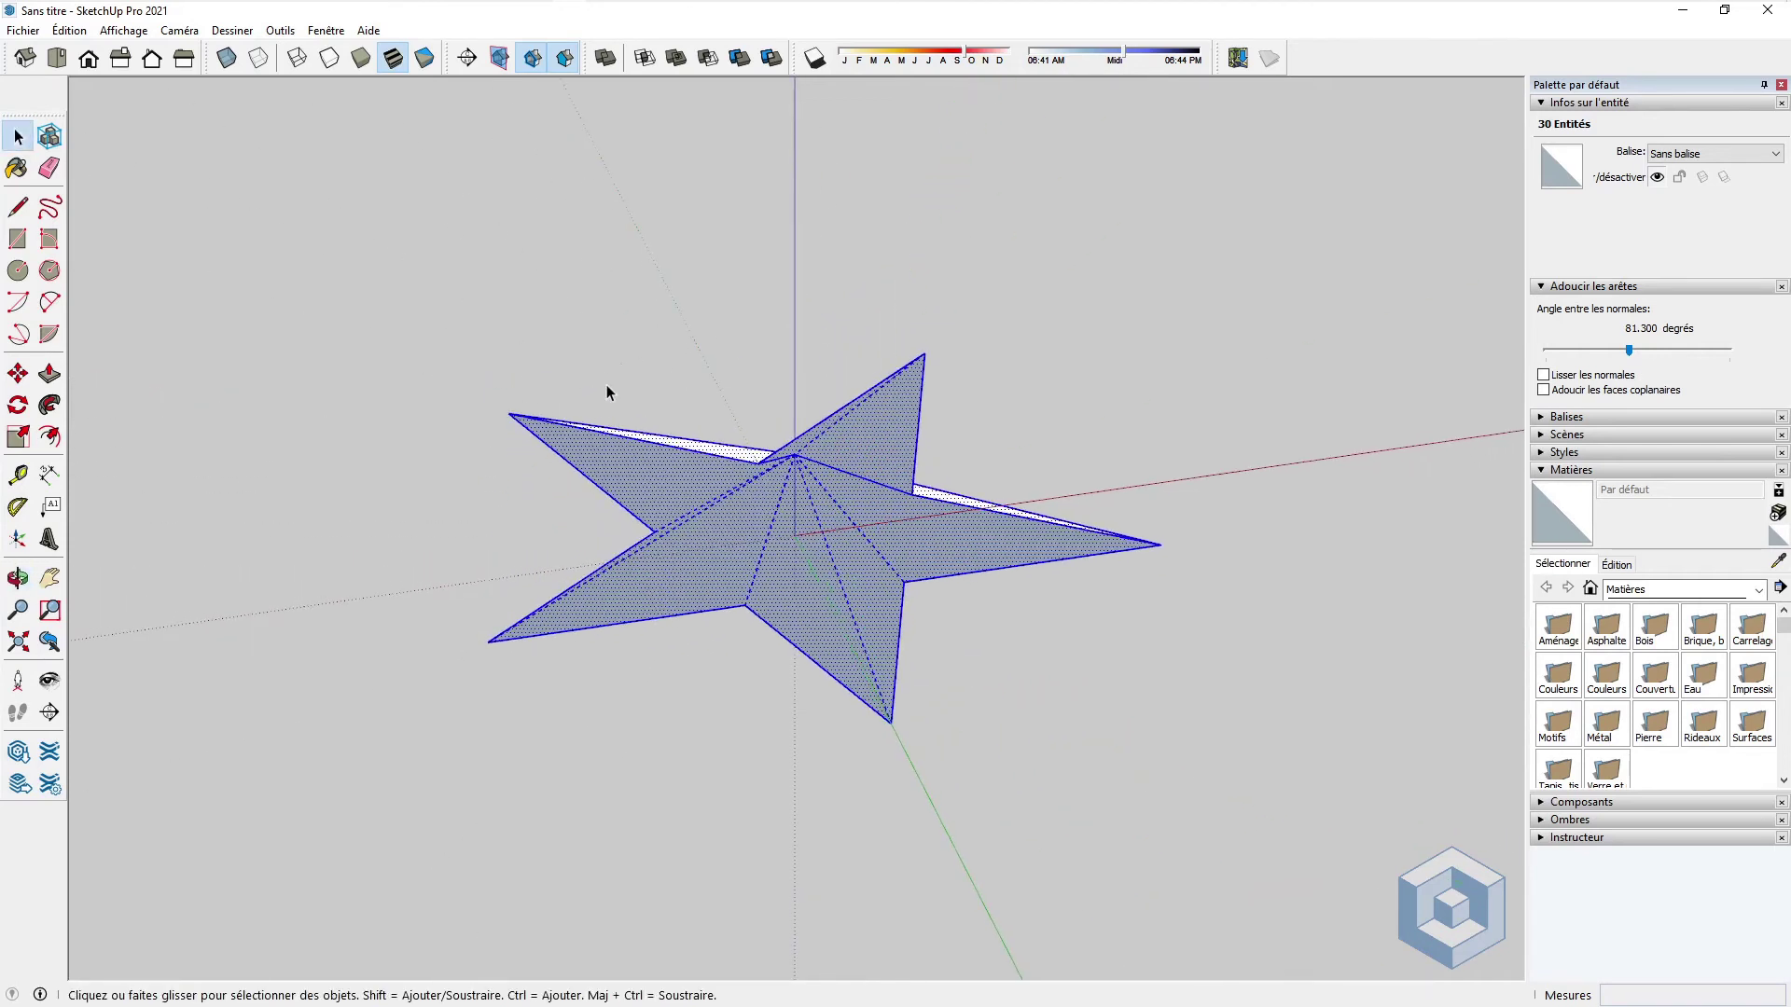
pyautogui.middleClick(557, 396)
pyautogui.moveTo(624, 474); pyautogui.dragTo(664, 493, button='middle')
pyautogui.click(53, 233)
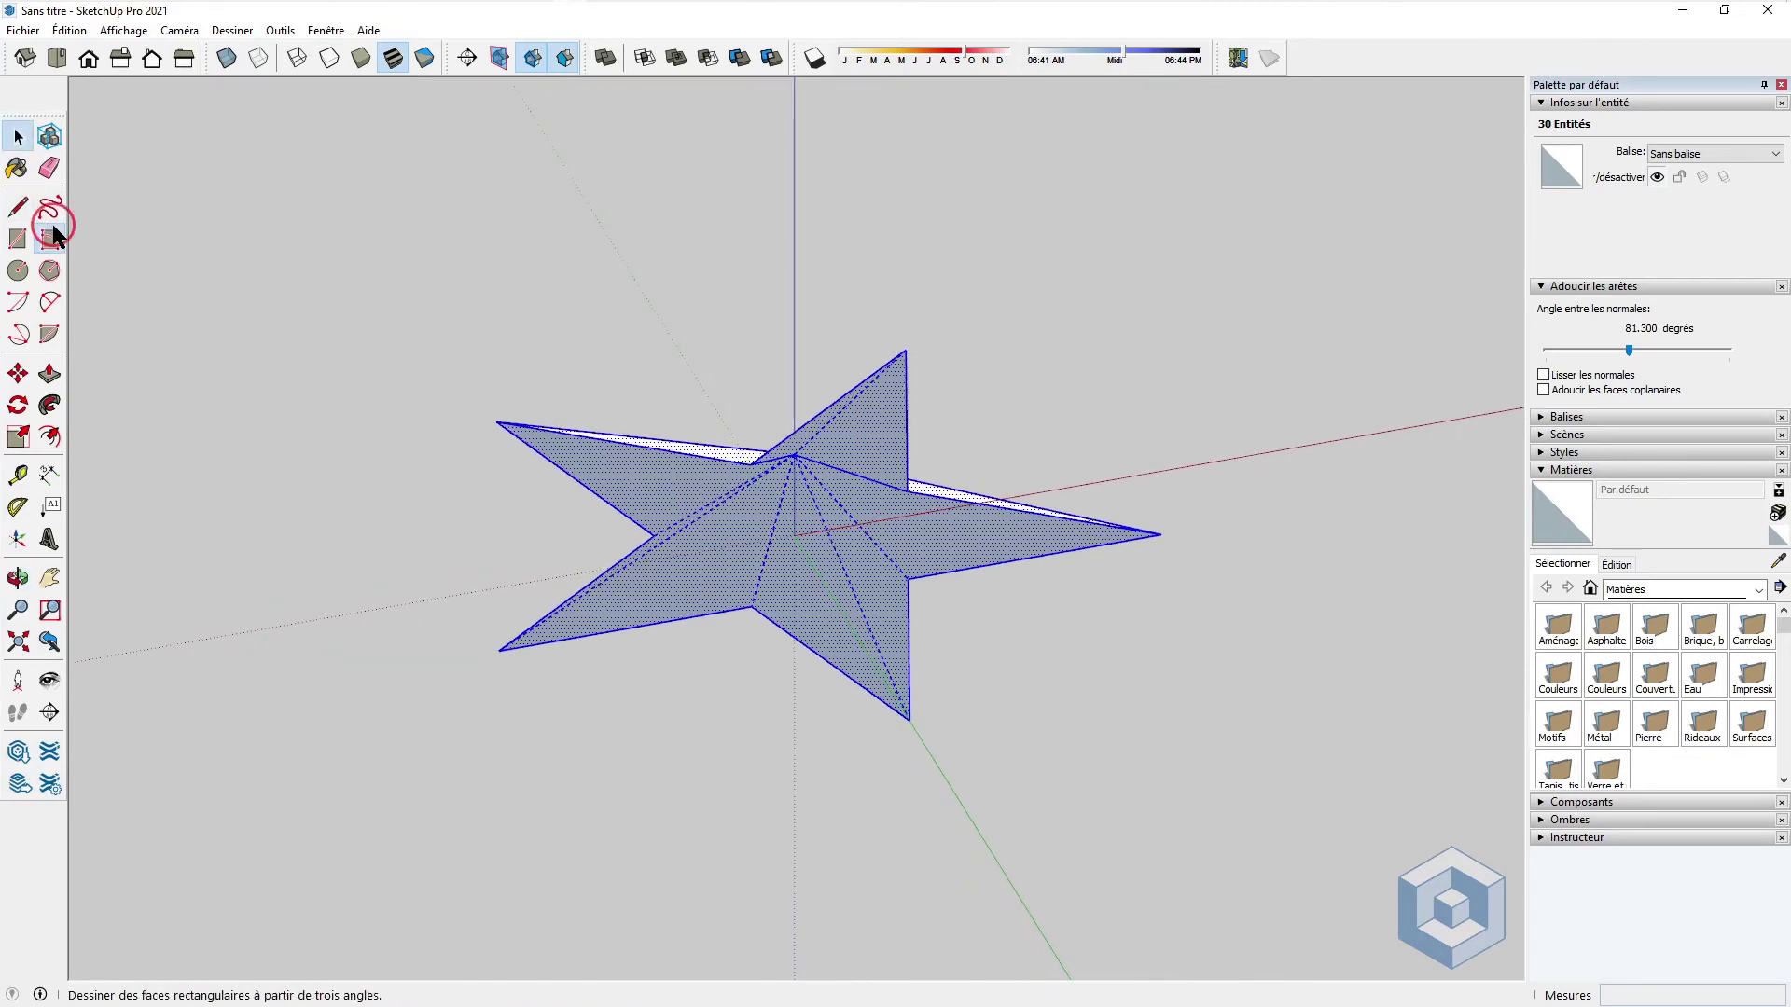
pyautogui.click(18, 206)
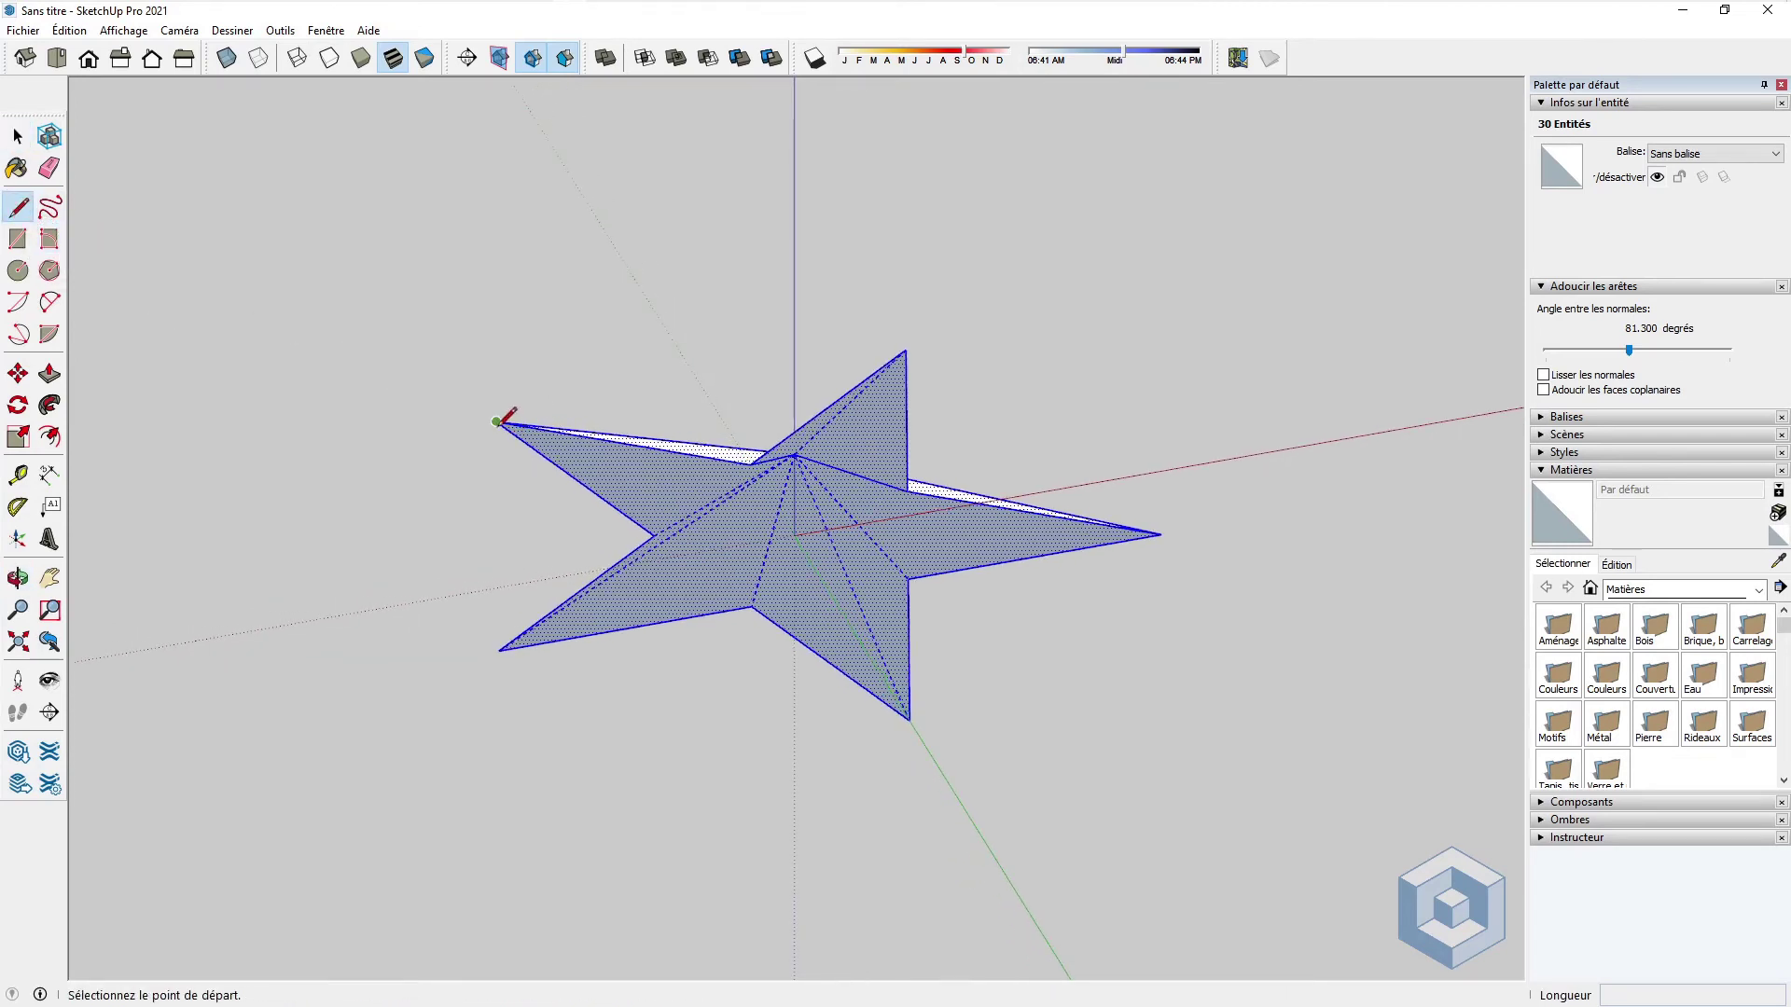
pyautogui.click(499, 421)
pyautogui.press('Escape')
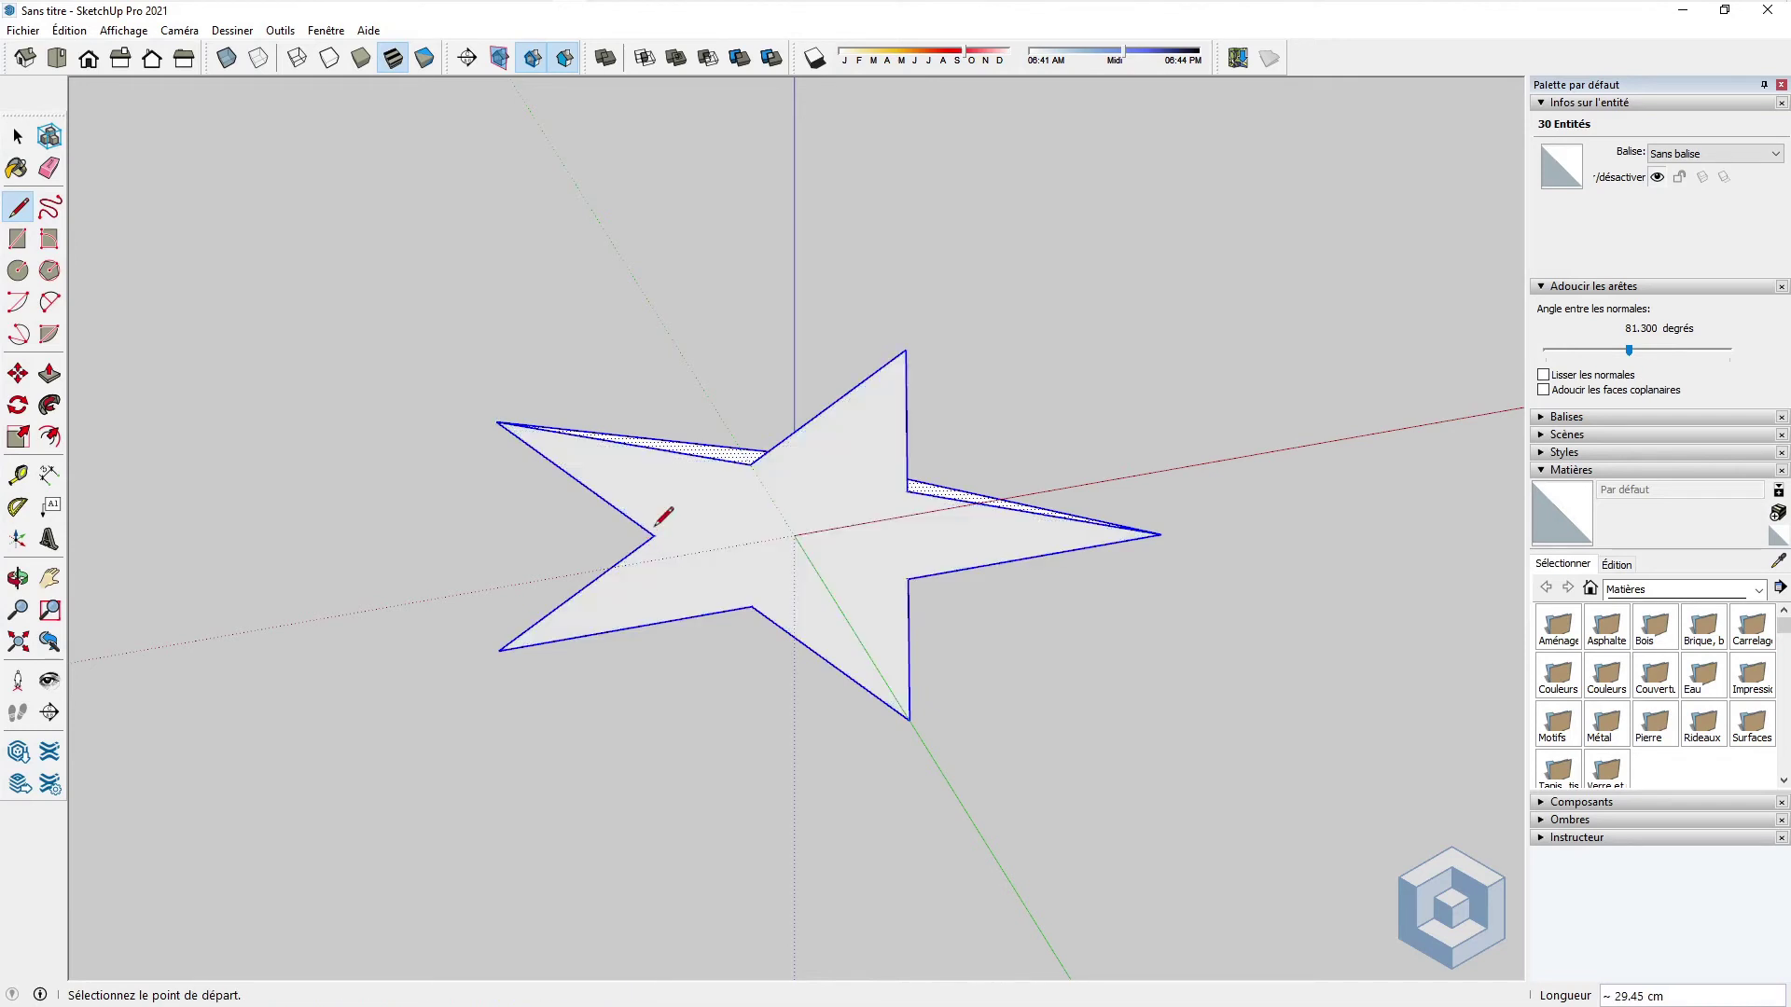
# Step: Paste the cut pentagon edges and short segment in place on the star's underside
pyautogui.moveTo(781, 528); pyautogui.dragTo(774, 519, button='middle')
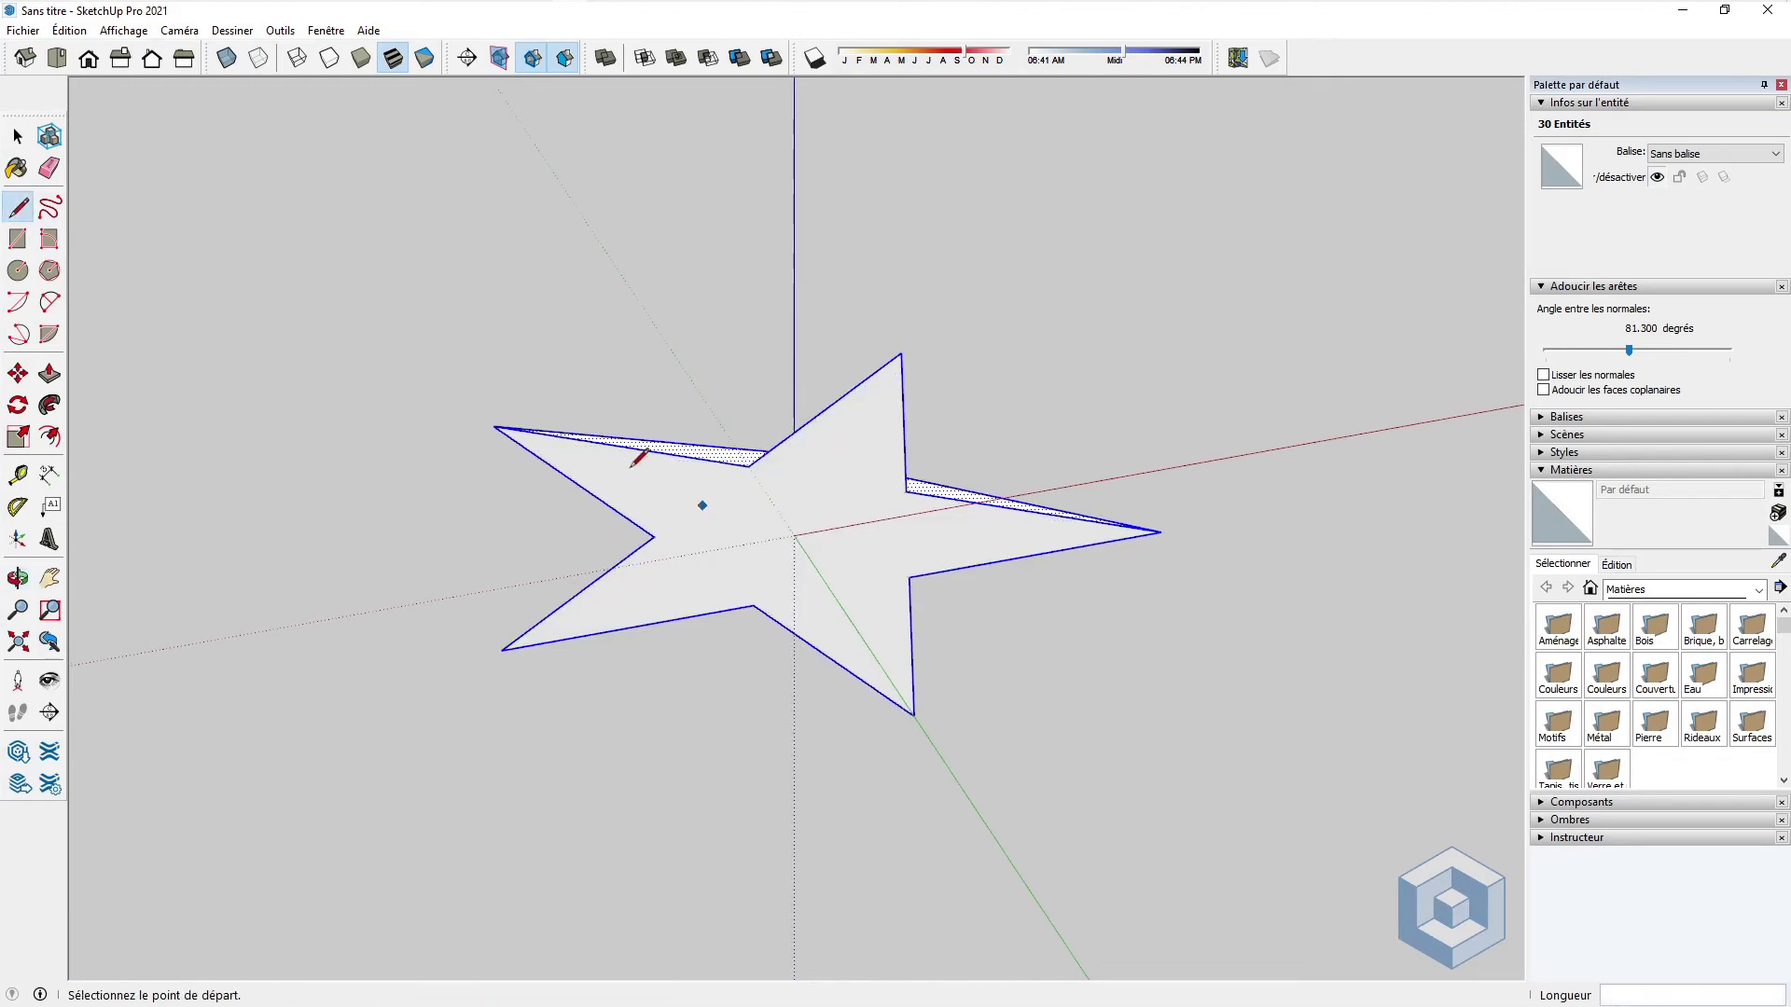
pyautogui.click(69, 30)
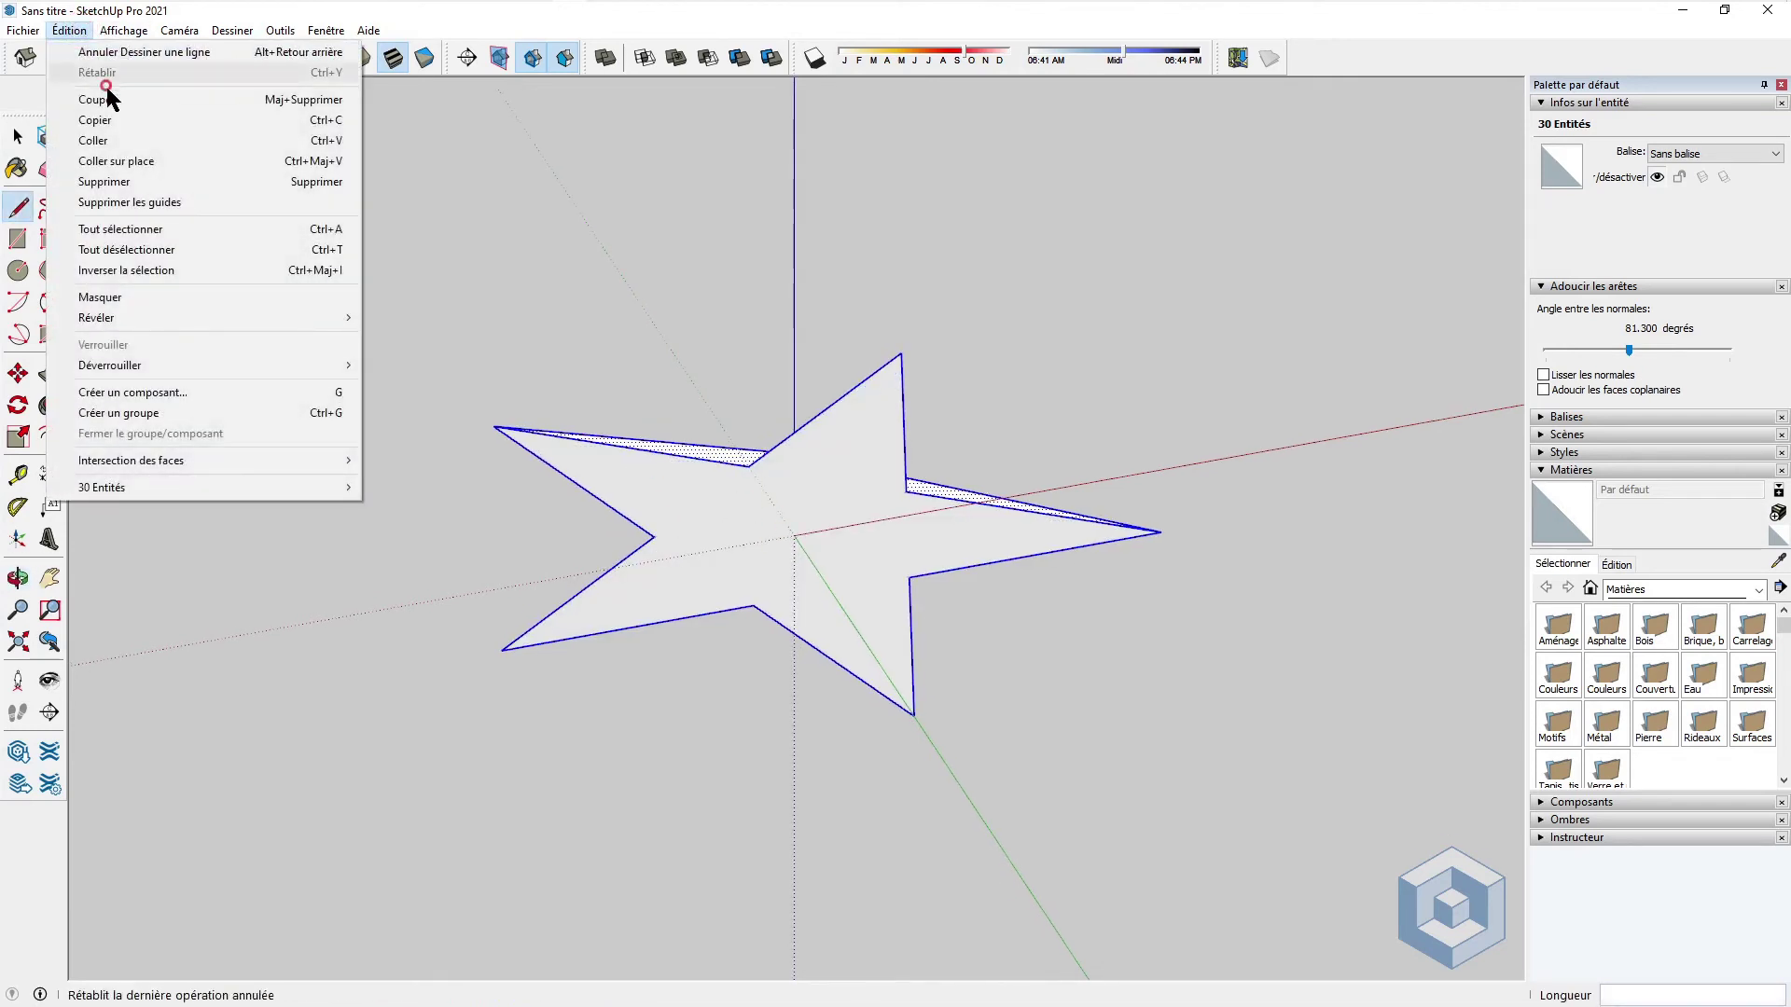
pyautogui.click(133, 162)
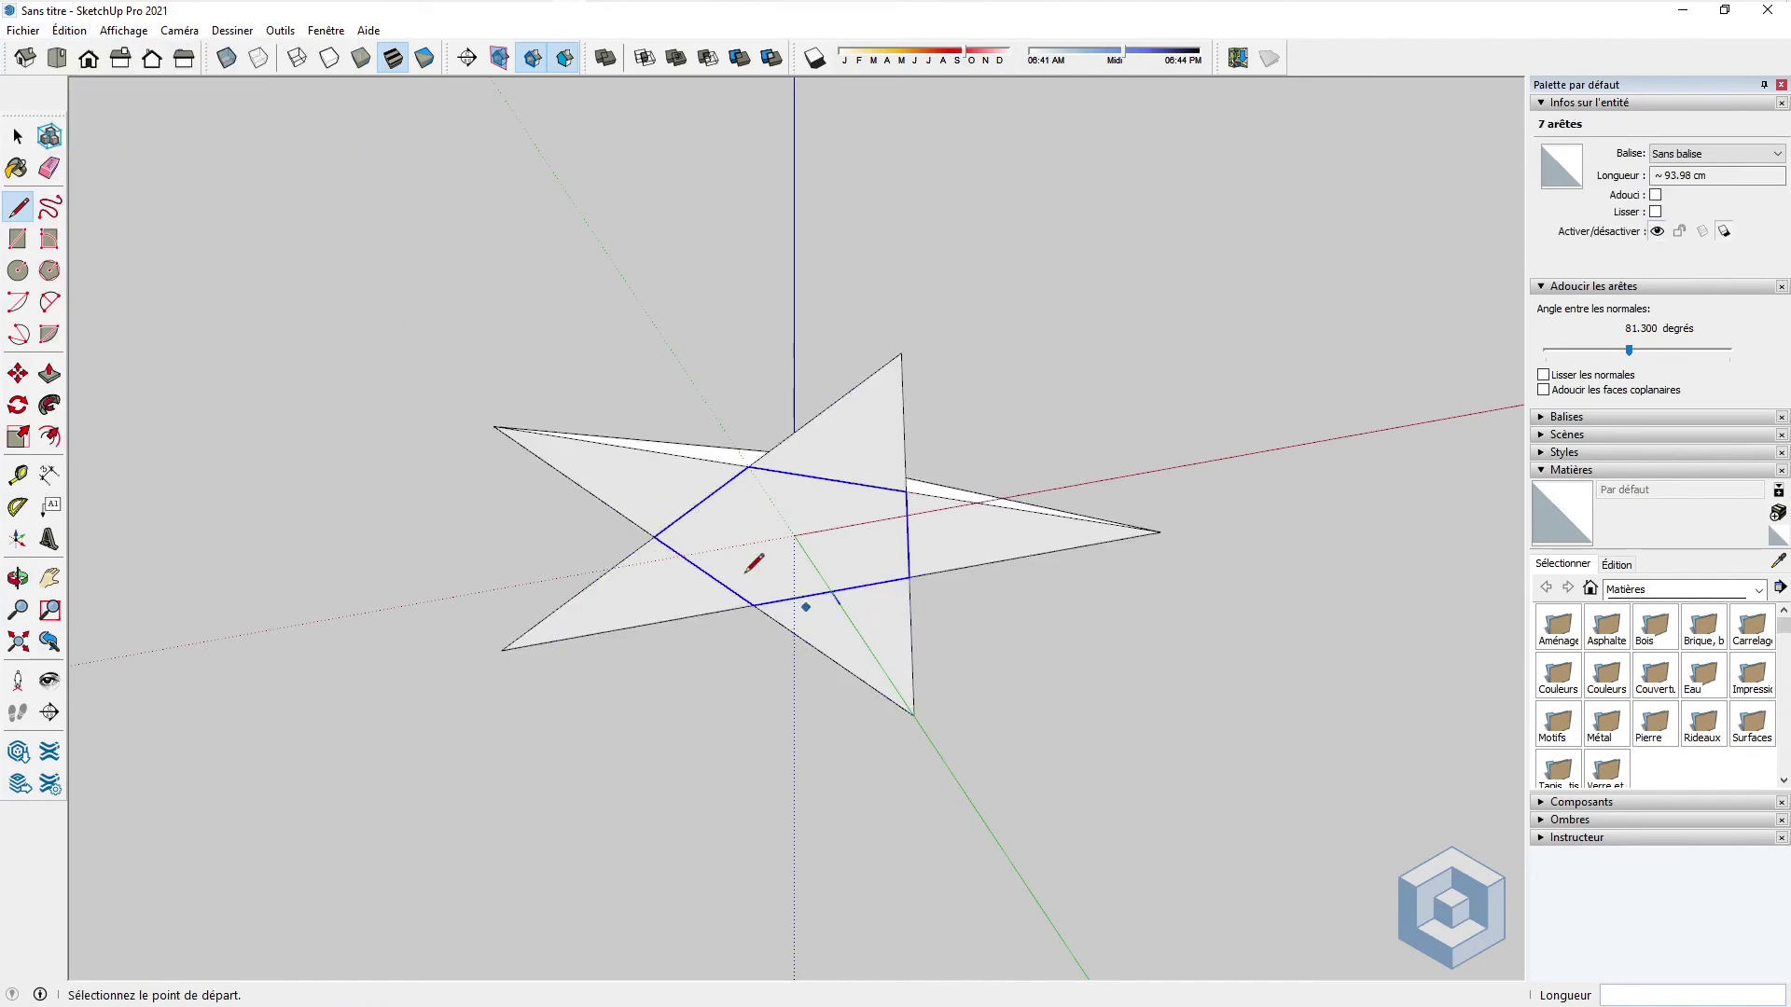
# Step: Scale the pasted pentagon uniformly about its centre by a factor of about 1.3 to widen the star's inner corners
pyautogui.scroll(2, 792, 573)
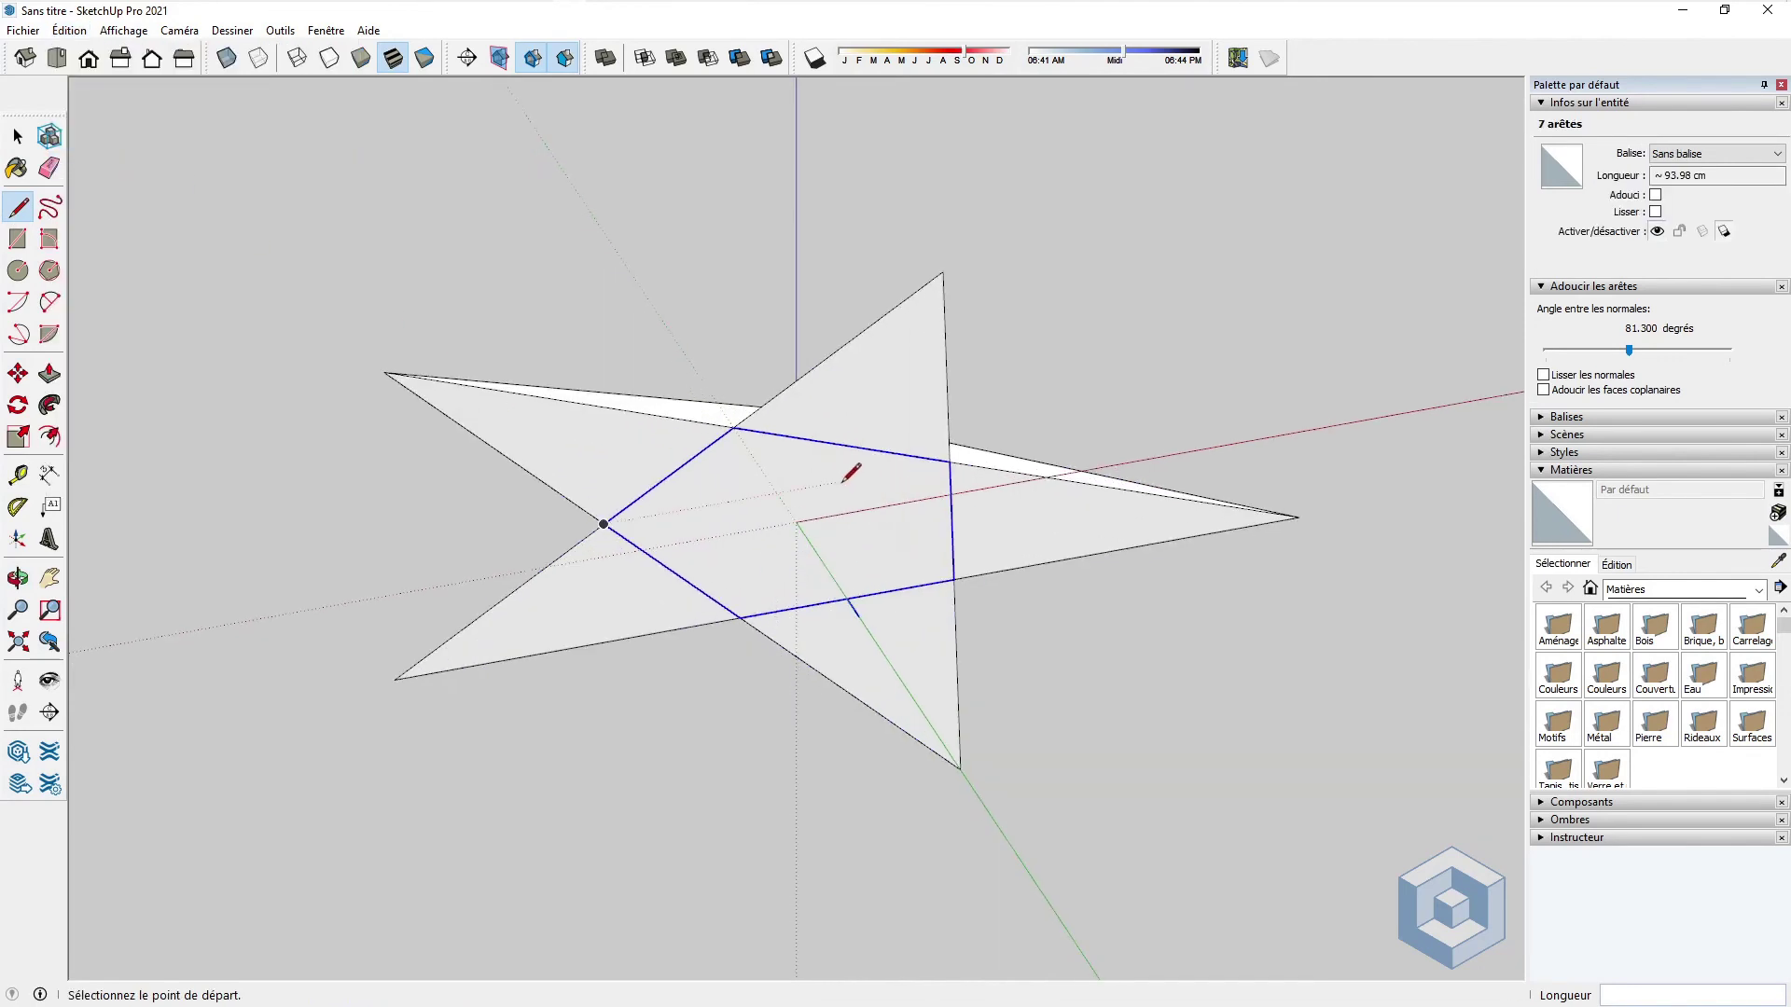
pyautogui.moveTo(837, 481)
pyautogui.mouseDown(button='middle')
pyautogui.moveTo(796, 600)
pyautogui.moveTo(808, 482)
pyautogui.mouseUp(button='middle')
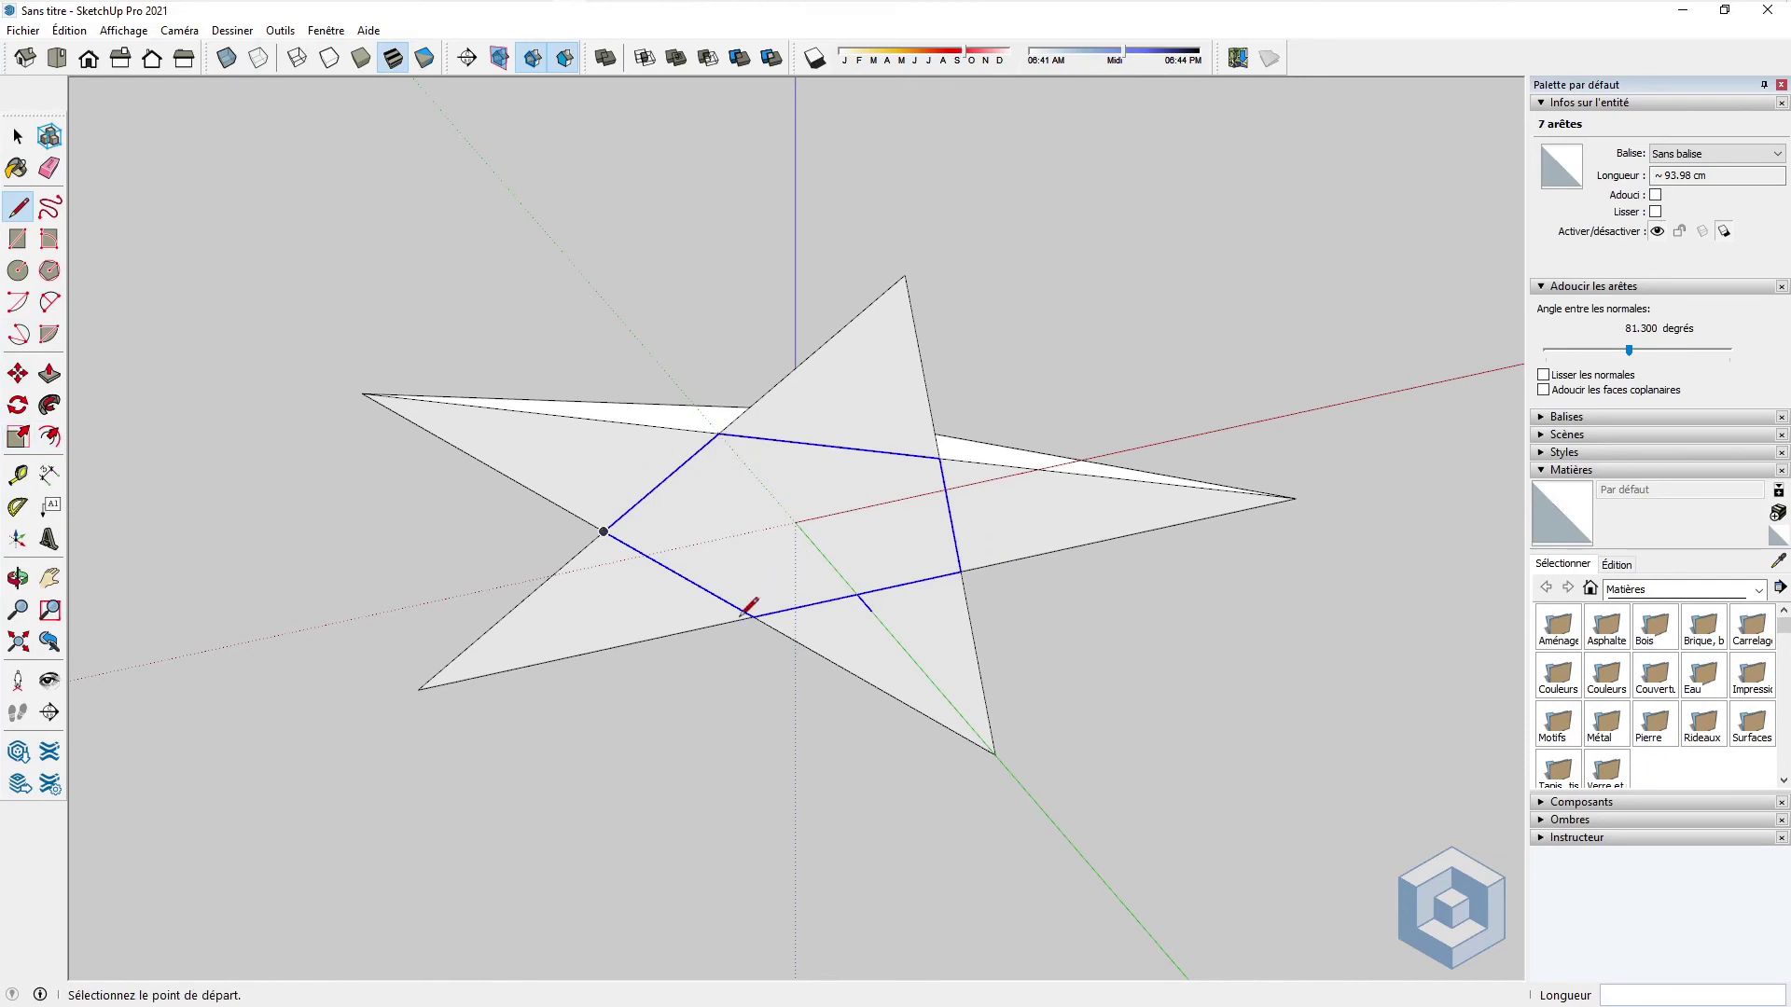
pyautogui.click(19, 436)
pyautogui.moveTo(799, 288); pyautogui.dragTo(942, 653, button='middle')
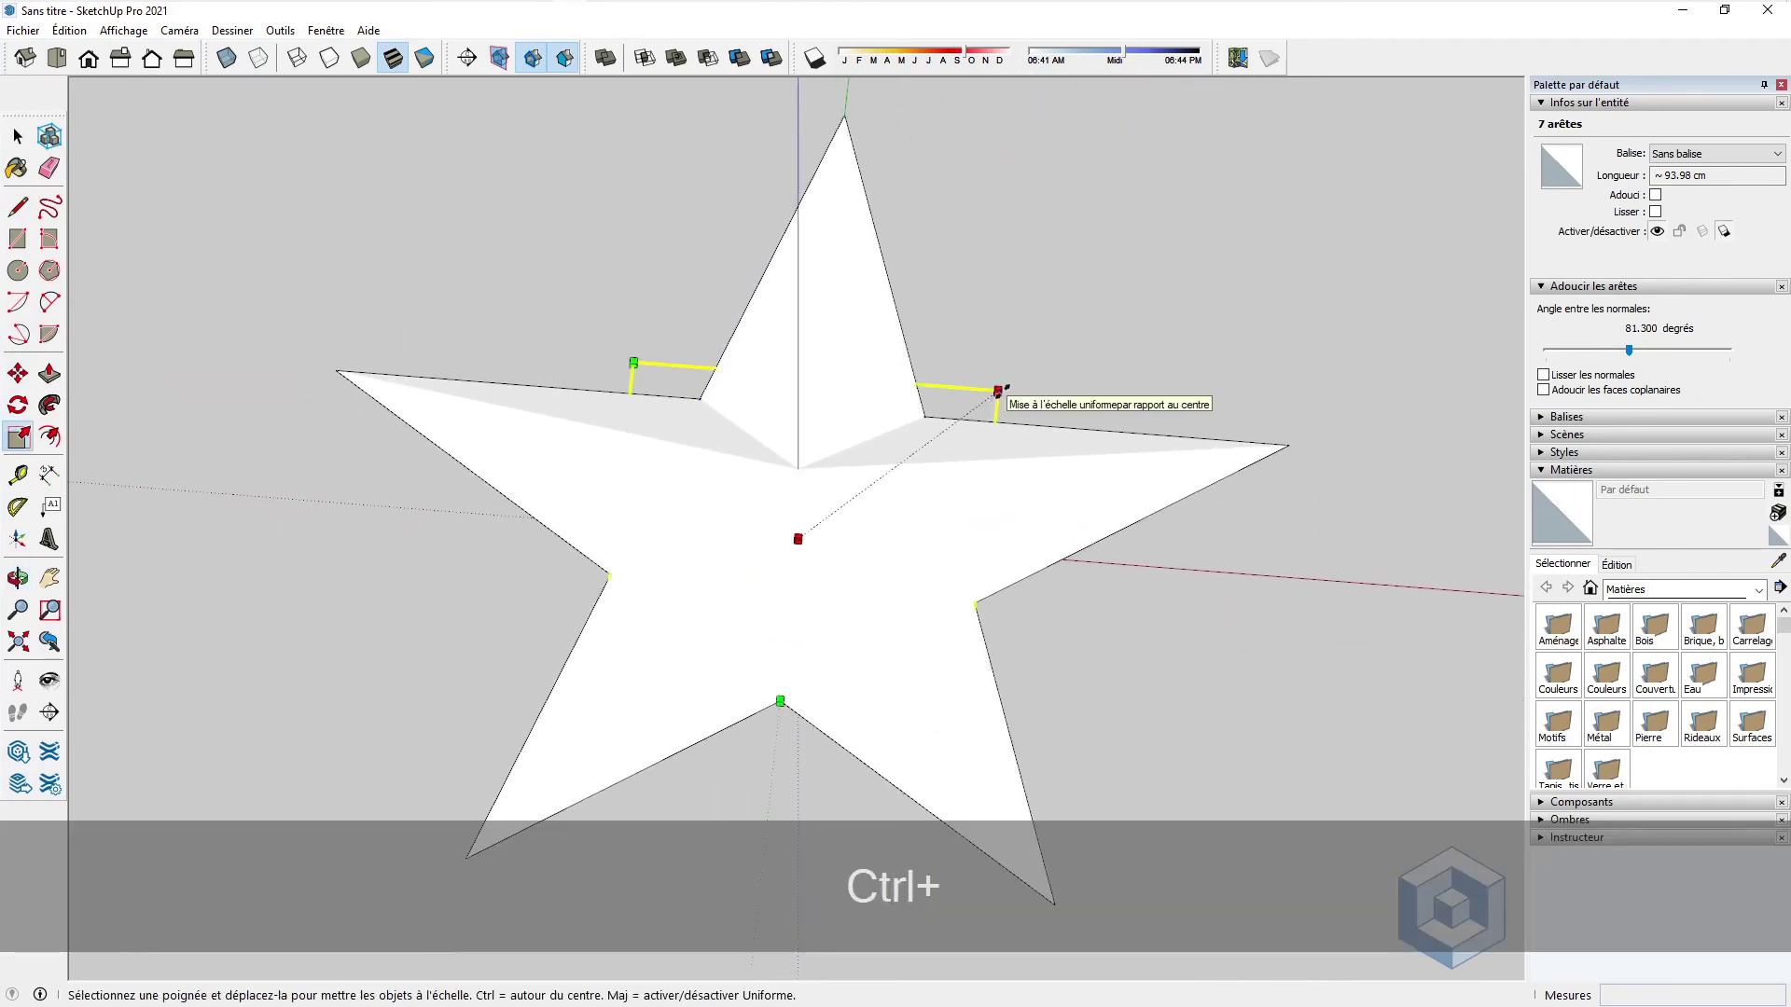
pyautogui.keyDown('ctrl'); pyautogui.moveTo(1004, 388); pyautogui.dragTo(1027, 373); pyautogui.keyUp('ctrl')
pyautogui.keyDown('ctrl'); pyautogui.moveTo(1047, 367); pyautogui.dragTo(1068, 357); pyautogui.keyUp('ctrl')
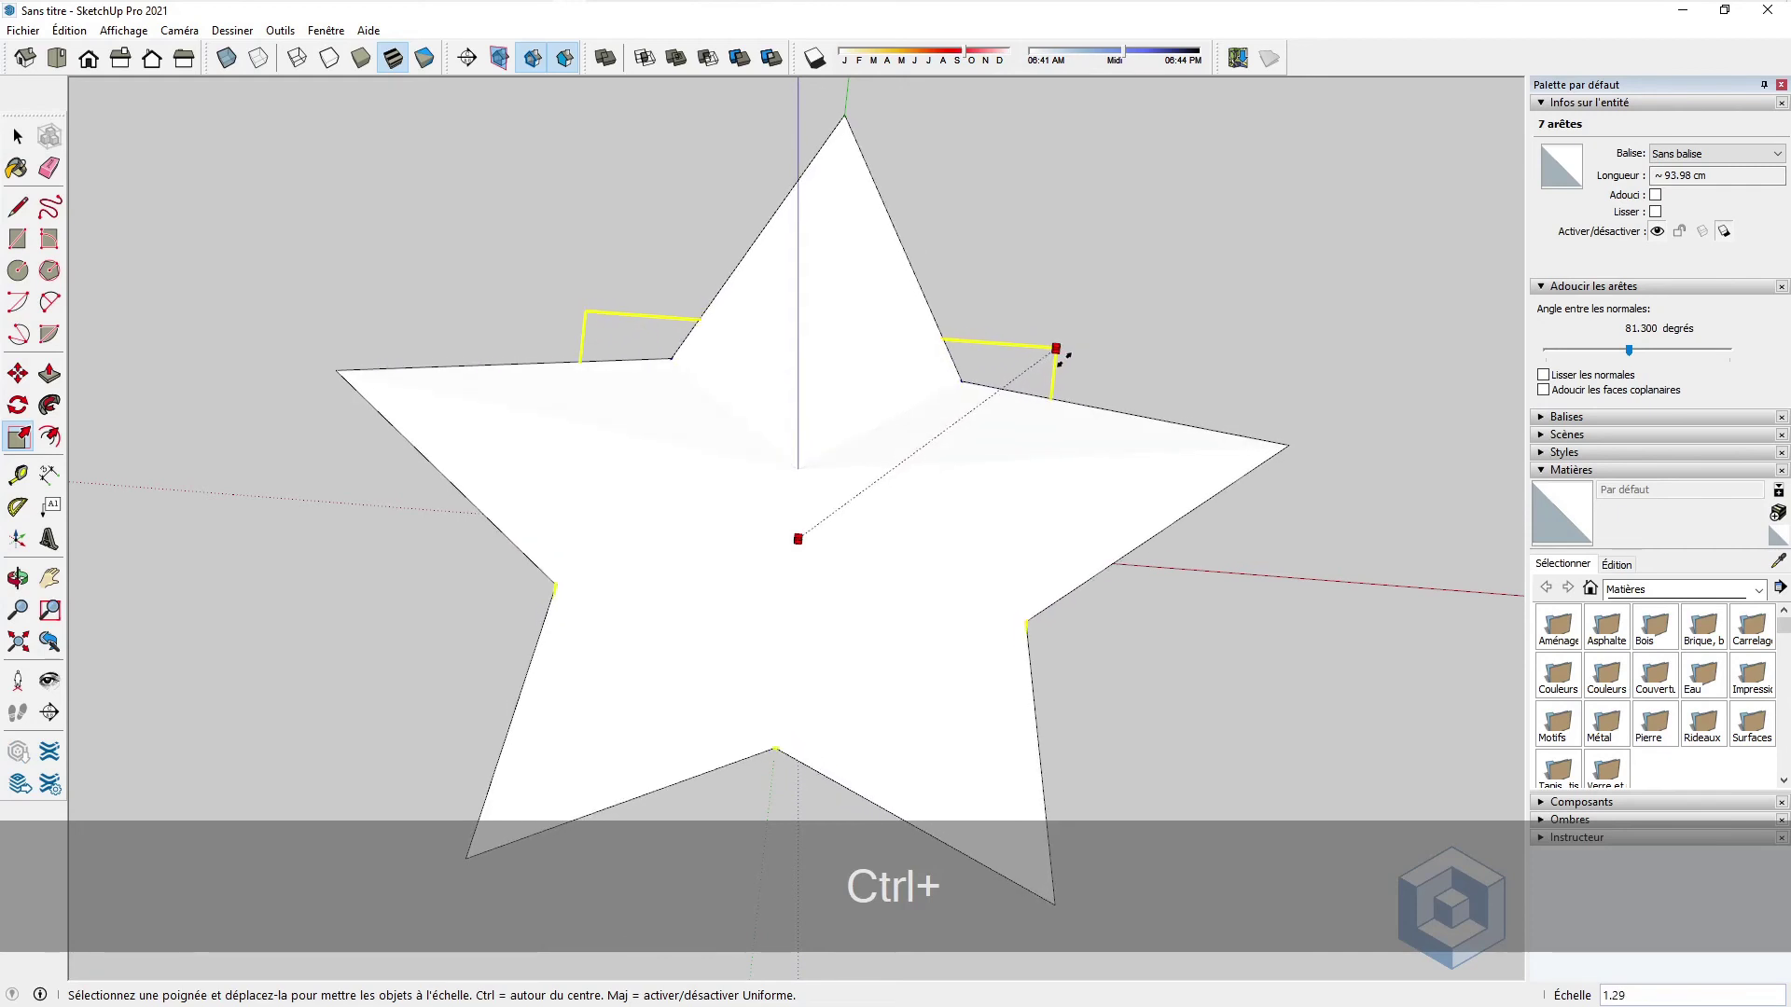
pyautogui.keyDown('ctrl'); pyautogui.click(1068, 359); pyautogui.keyUp('ctrl')
# Step: Select all the star's connected geometry and make it a group
pyautogui.moveTo(980, 534); pyautogui.dragTo(911, 531, button='middle')
pyautogui.scroll(-6, 941, 424)
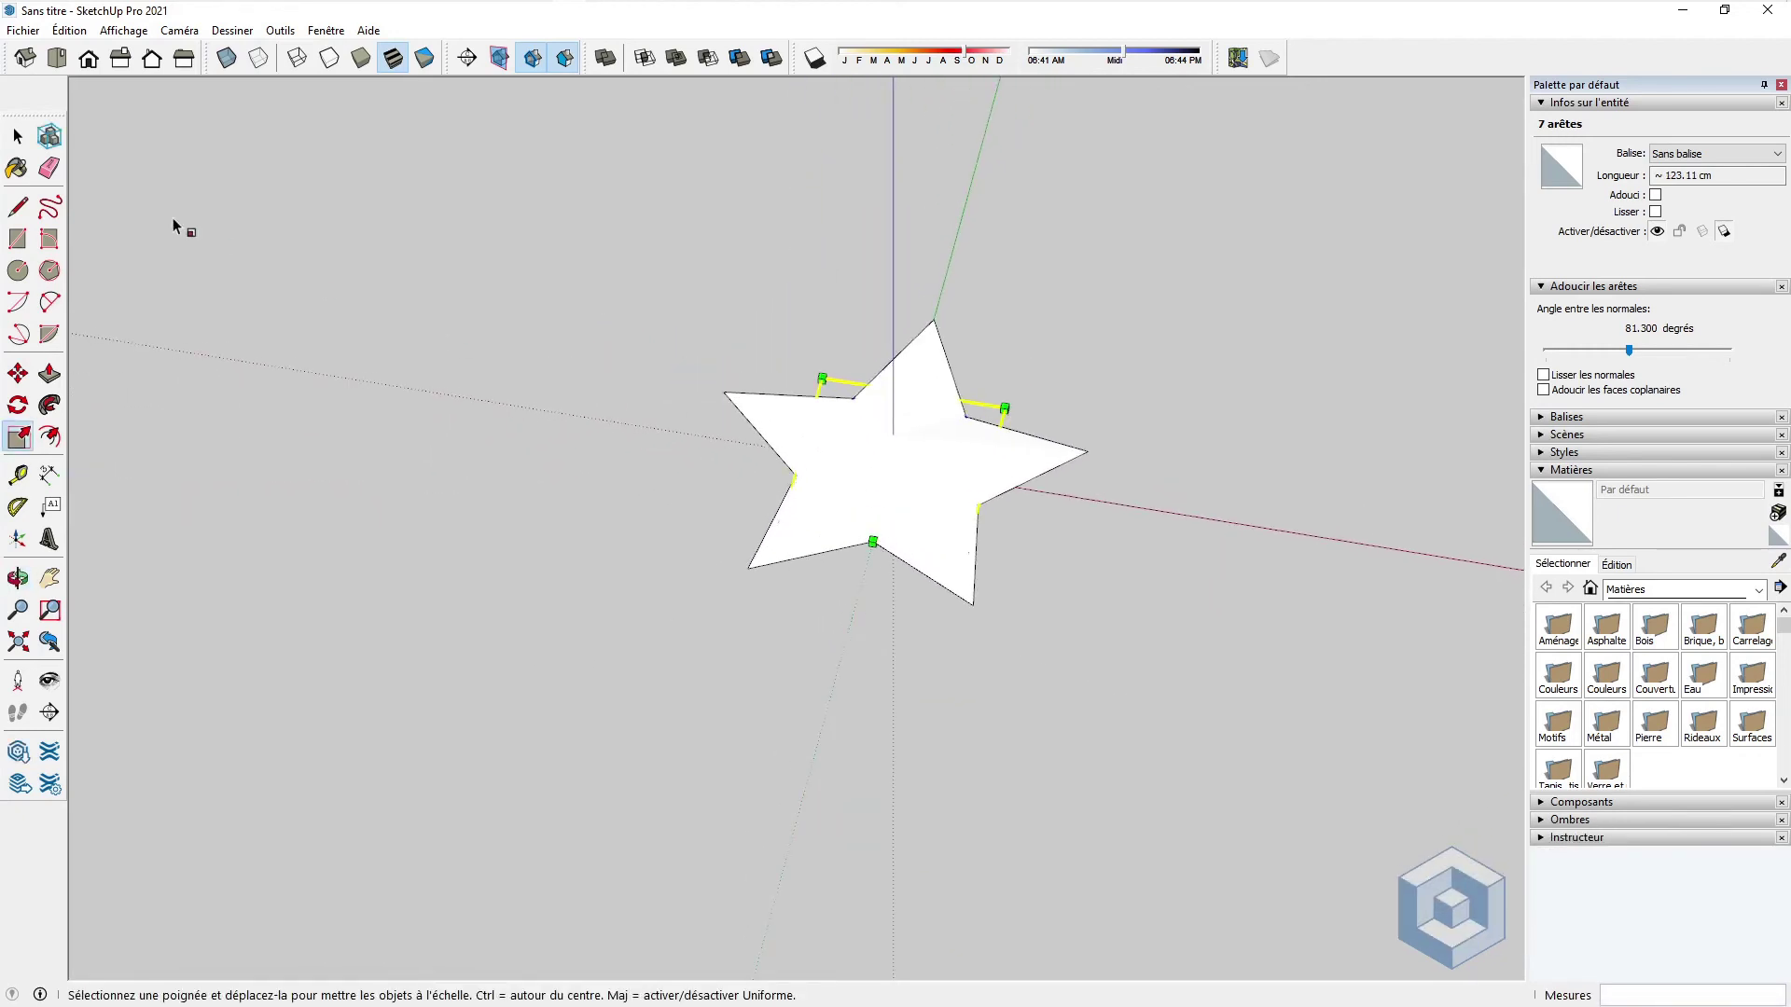
pyautogui.click(18, 138)
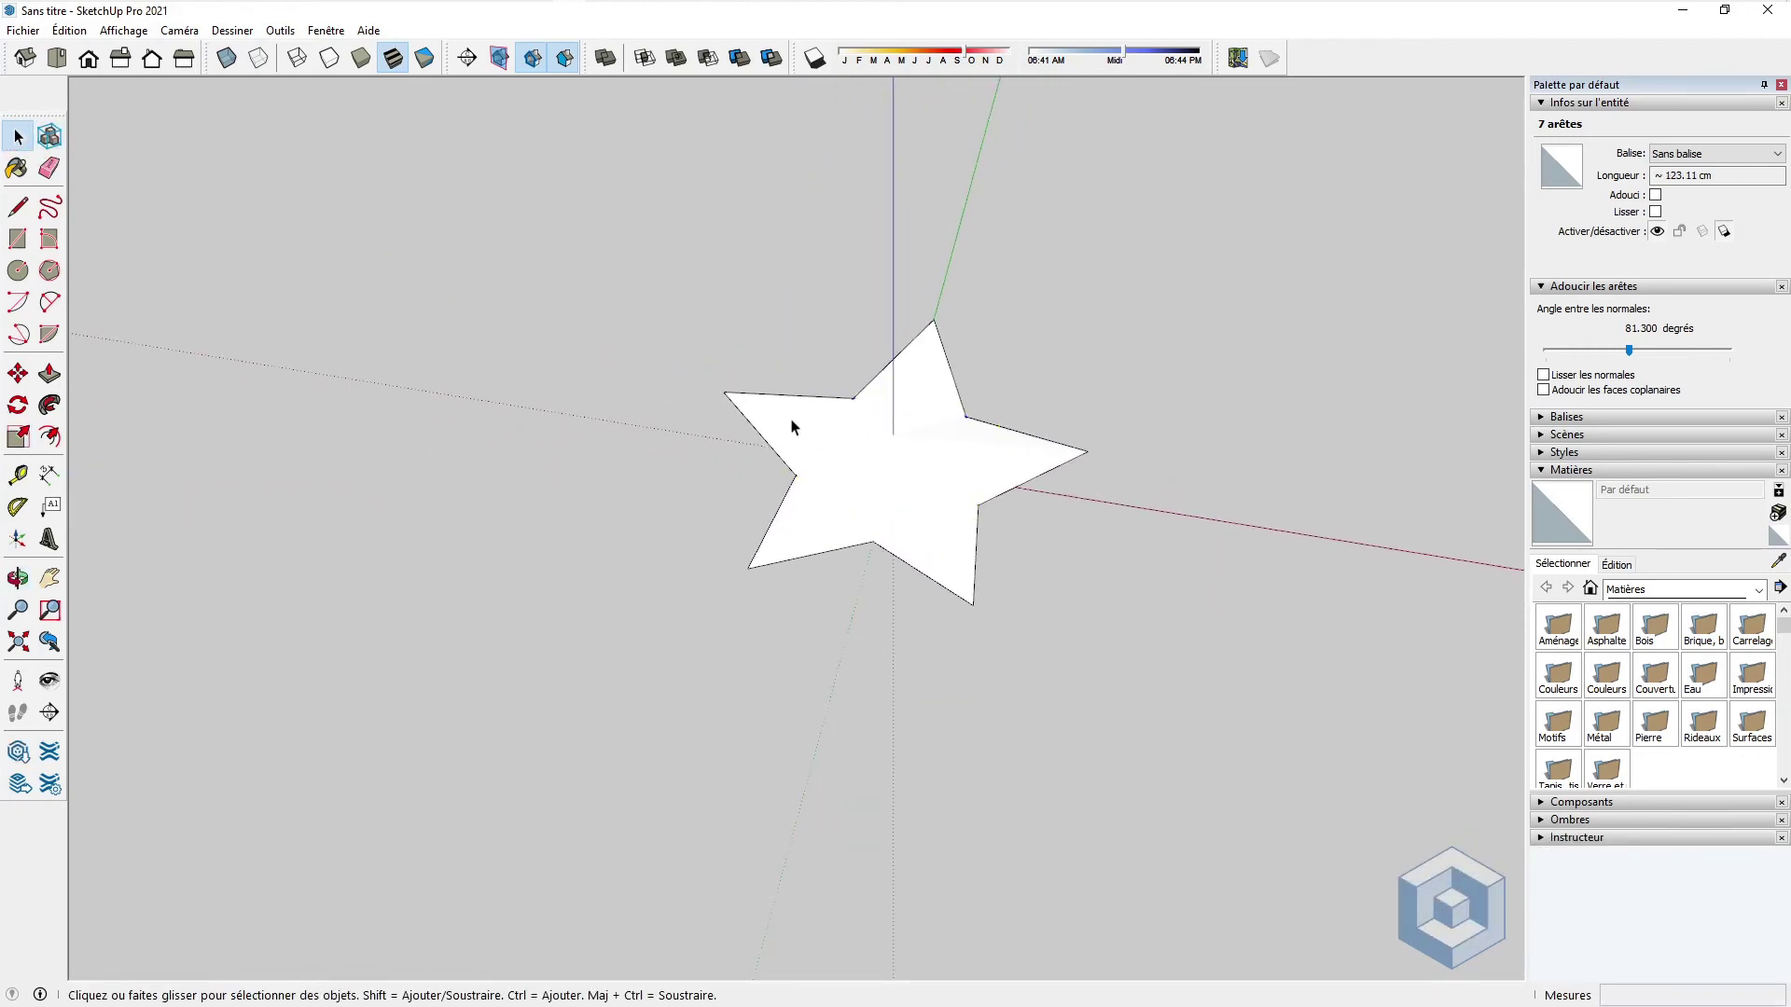
pyautogui.doubleClick(932, 457)
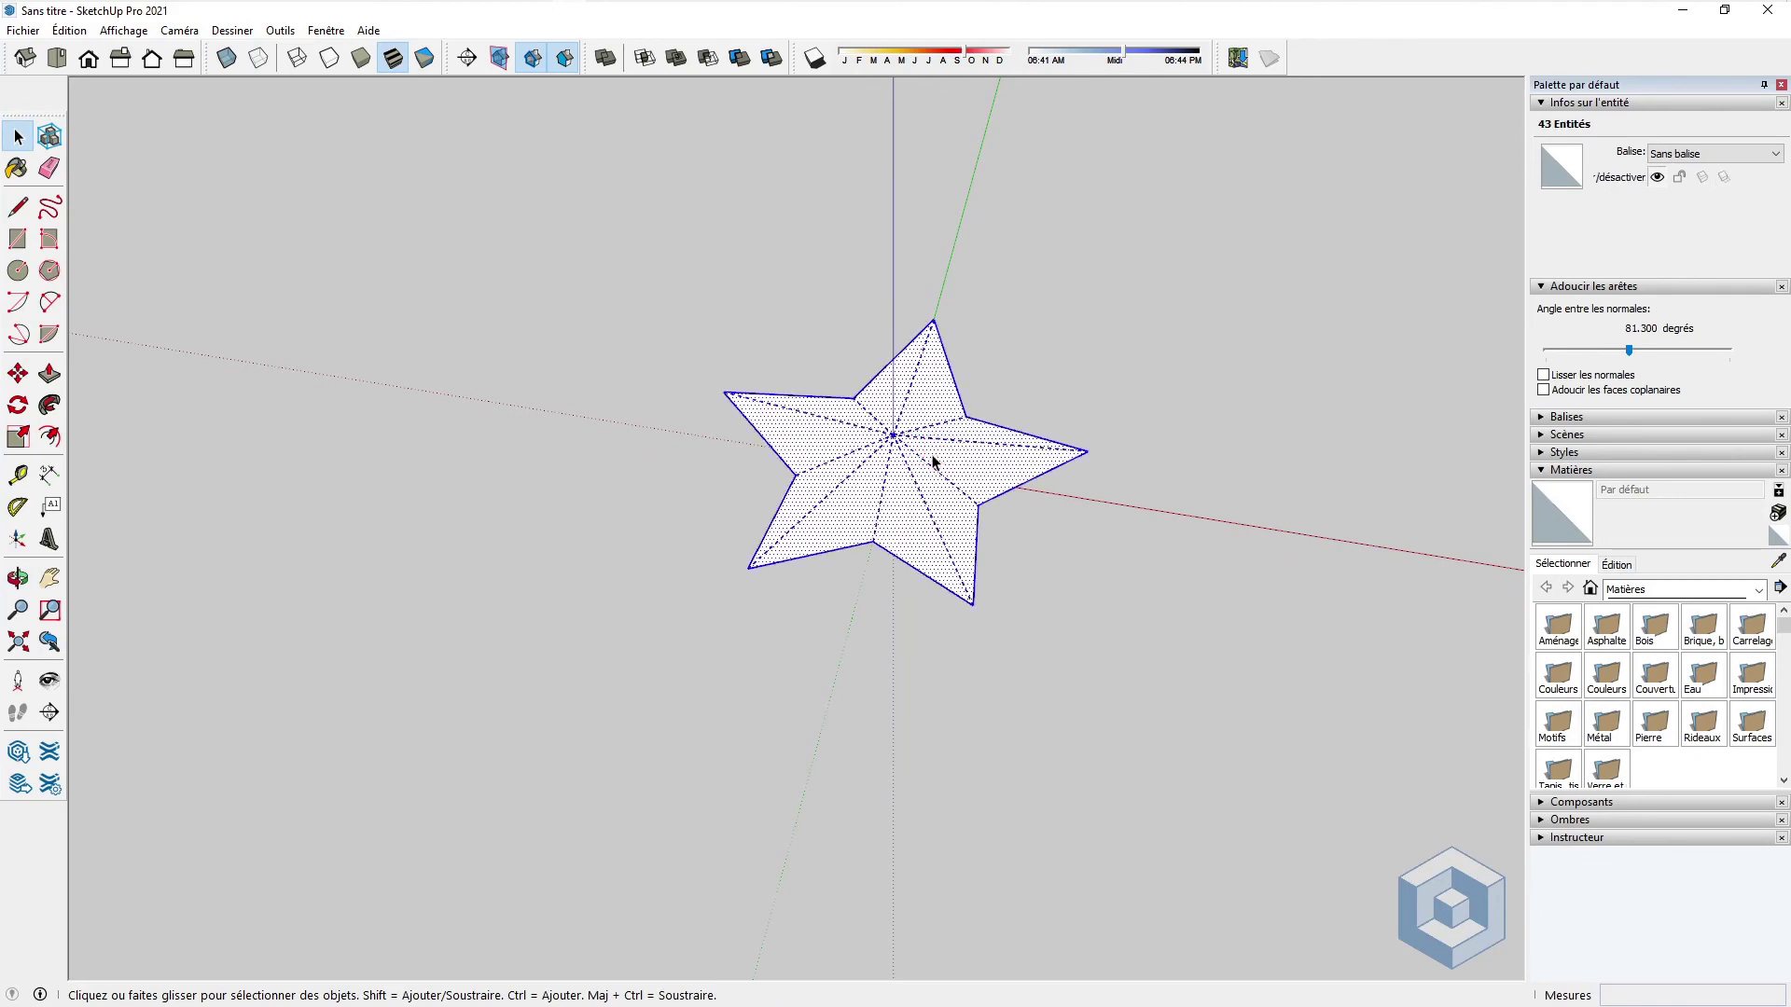
pyautogui.rightClick(933, 459)
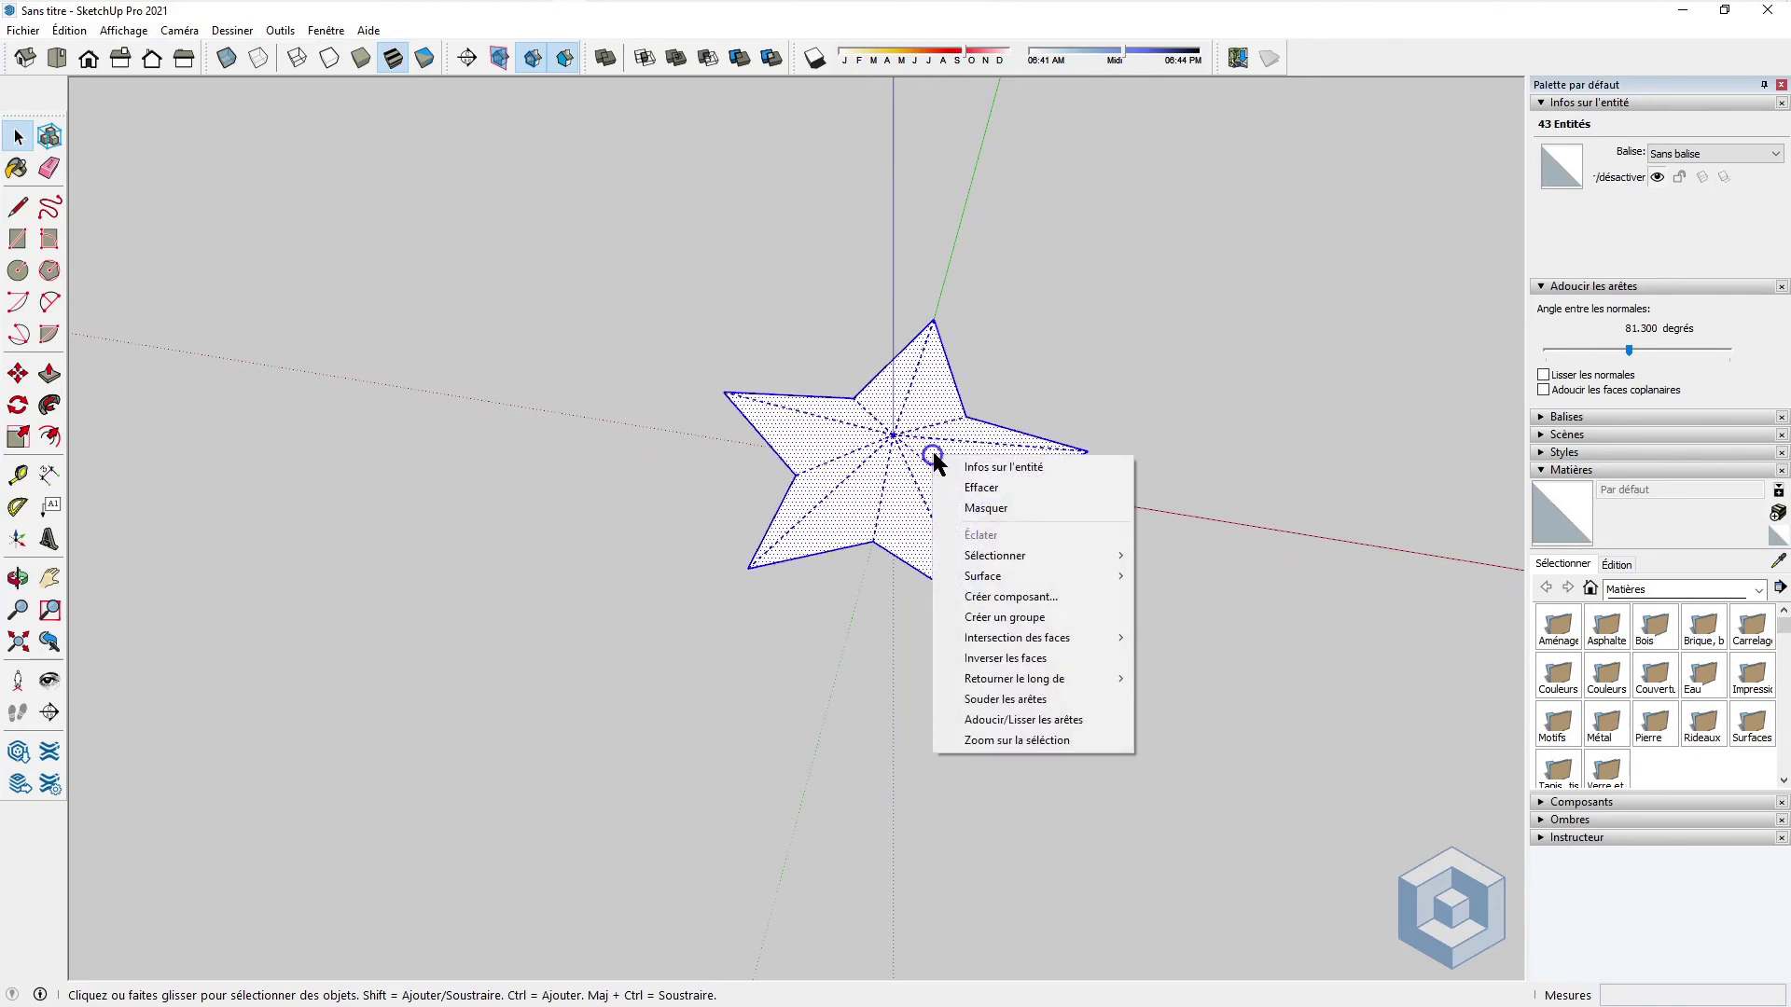
pyautogui.click(1020, 617)
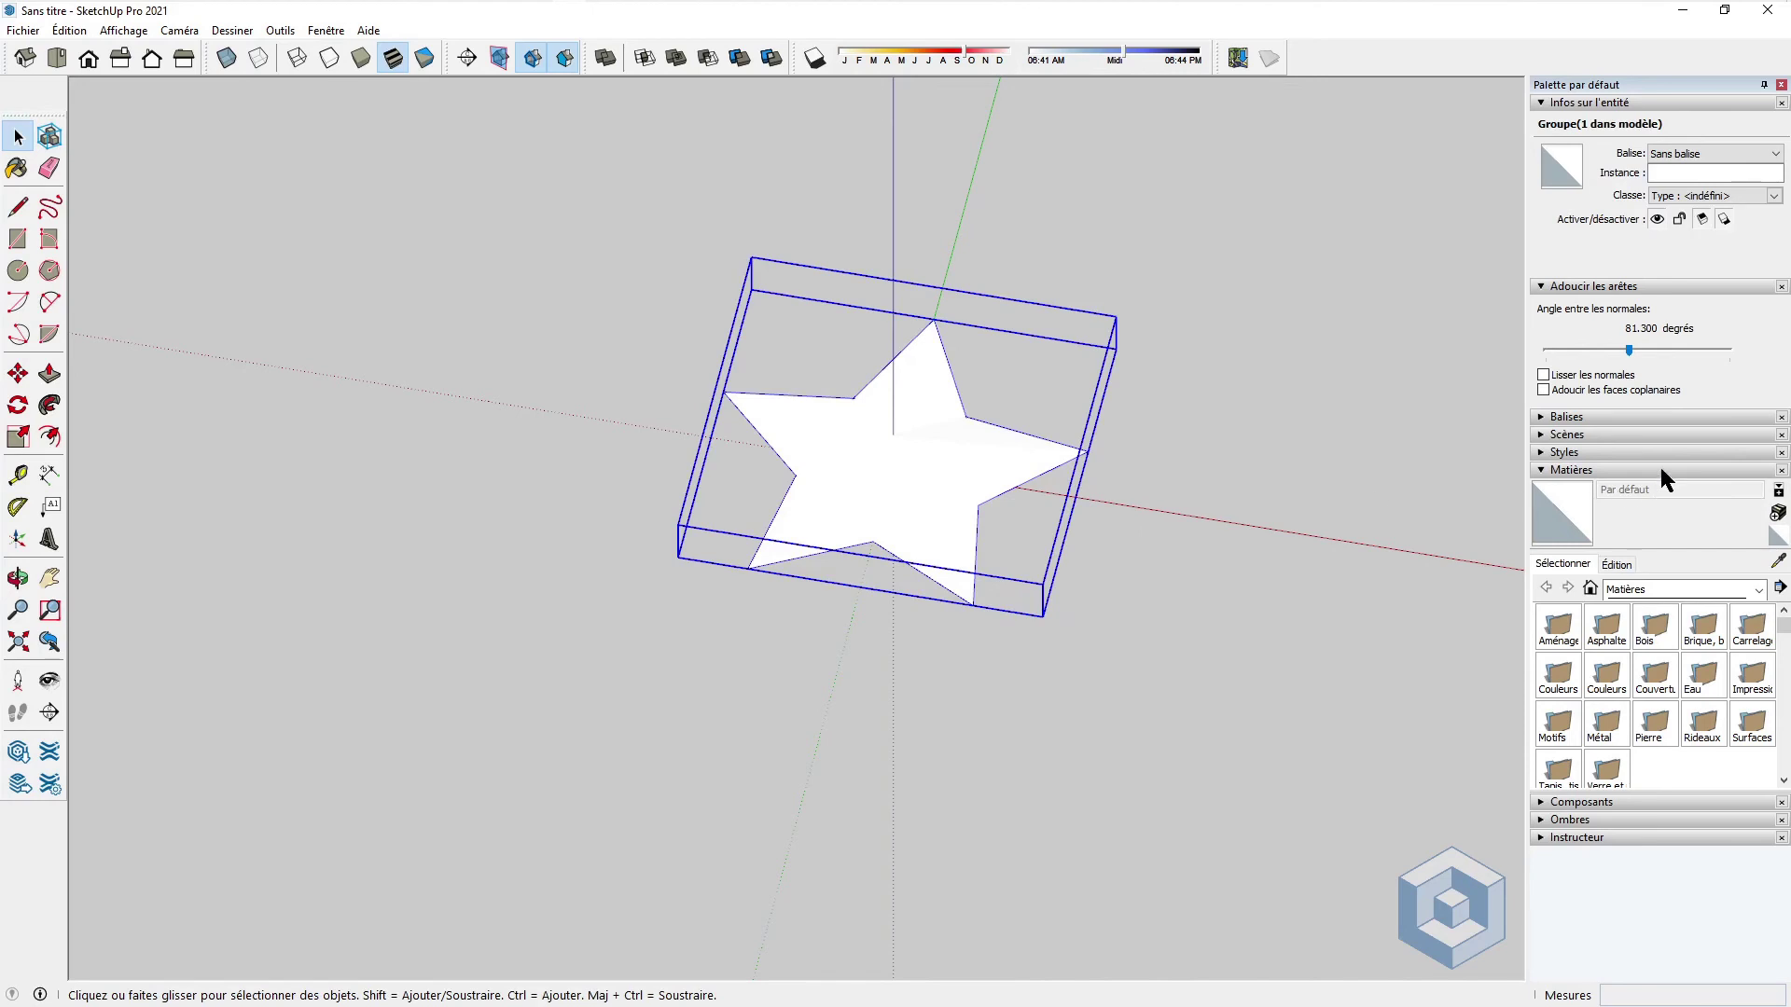
# Step: Paint the star group with Couleur A06 from the Couleurs material collection
pyautogui.click(1723, 591)
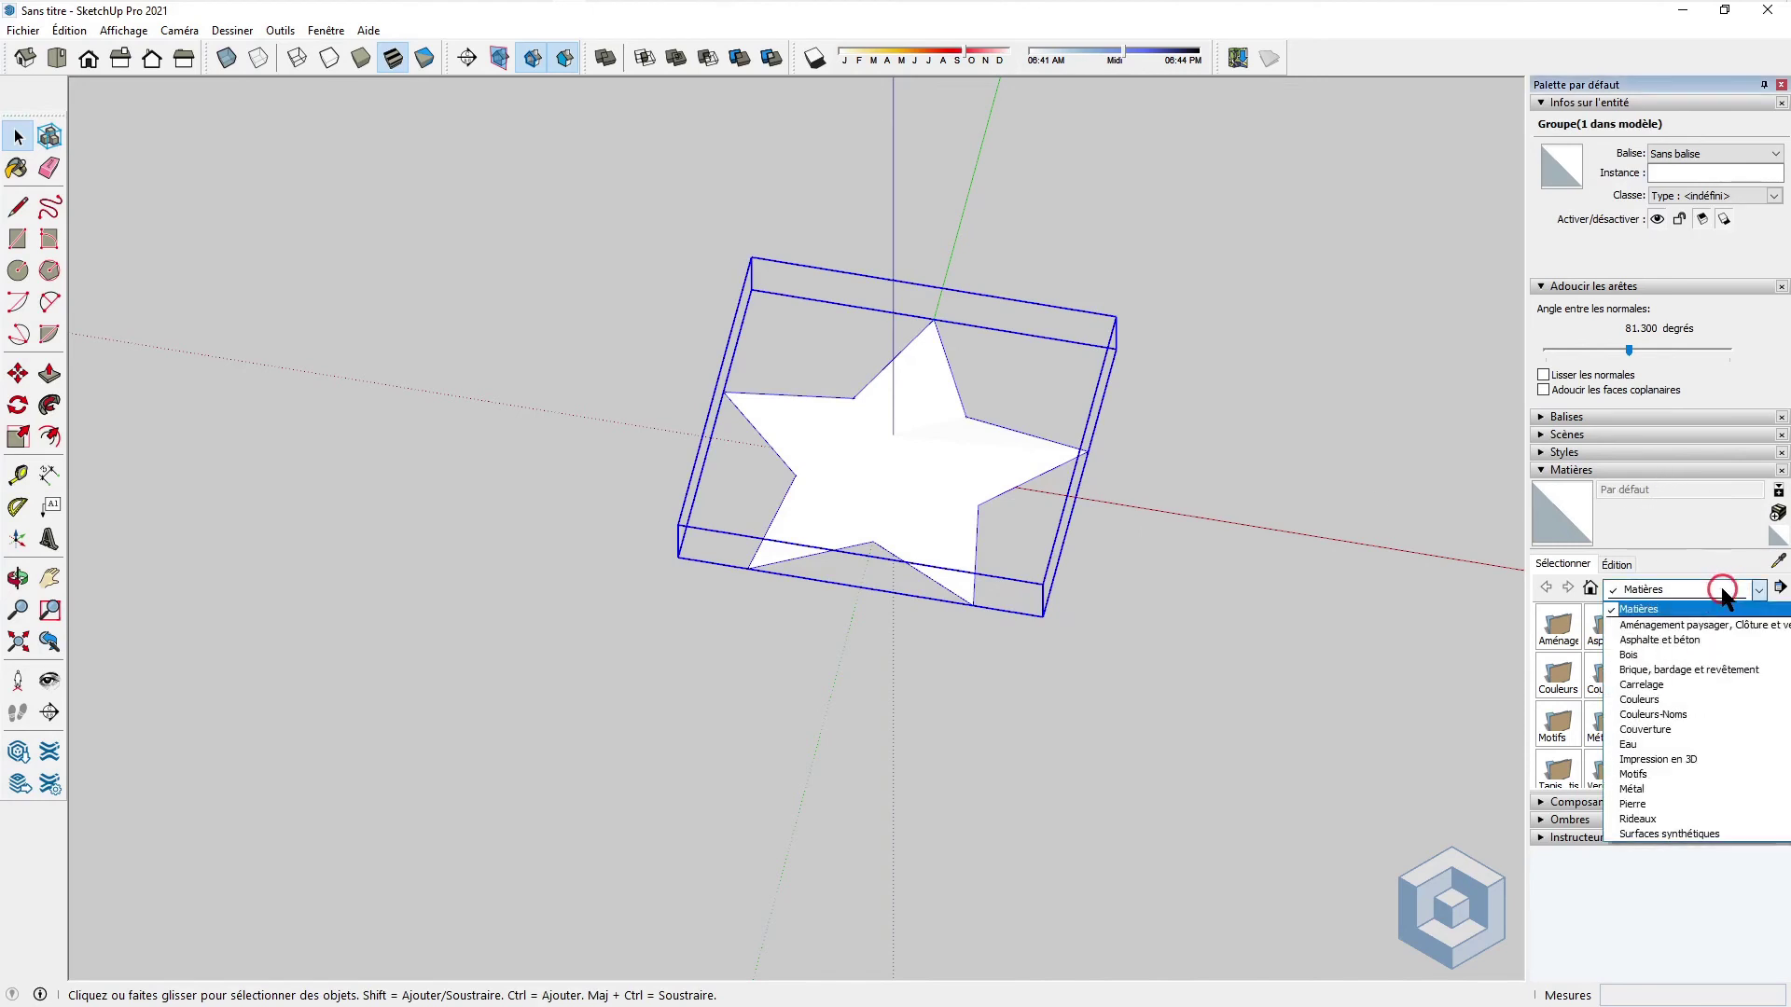
pyautogui.click(1649, 699)
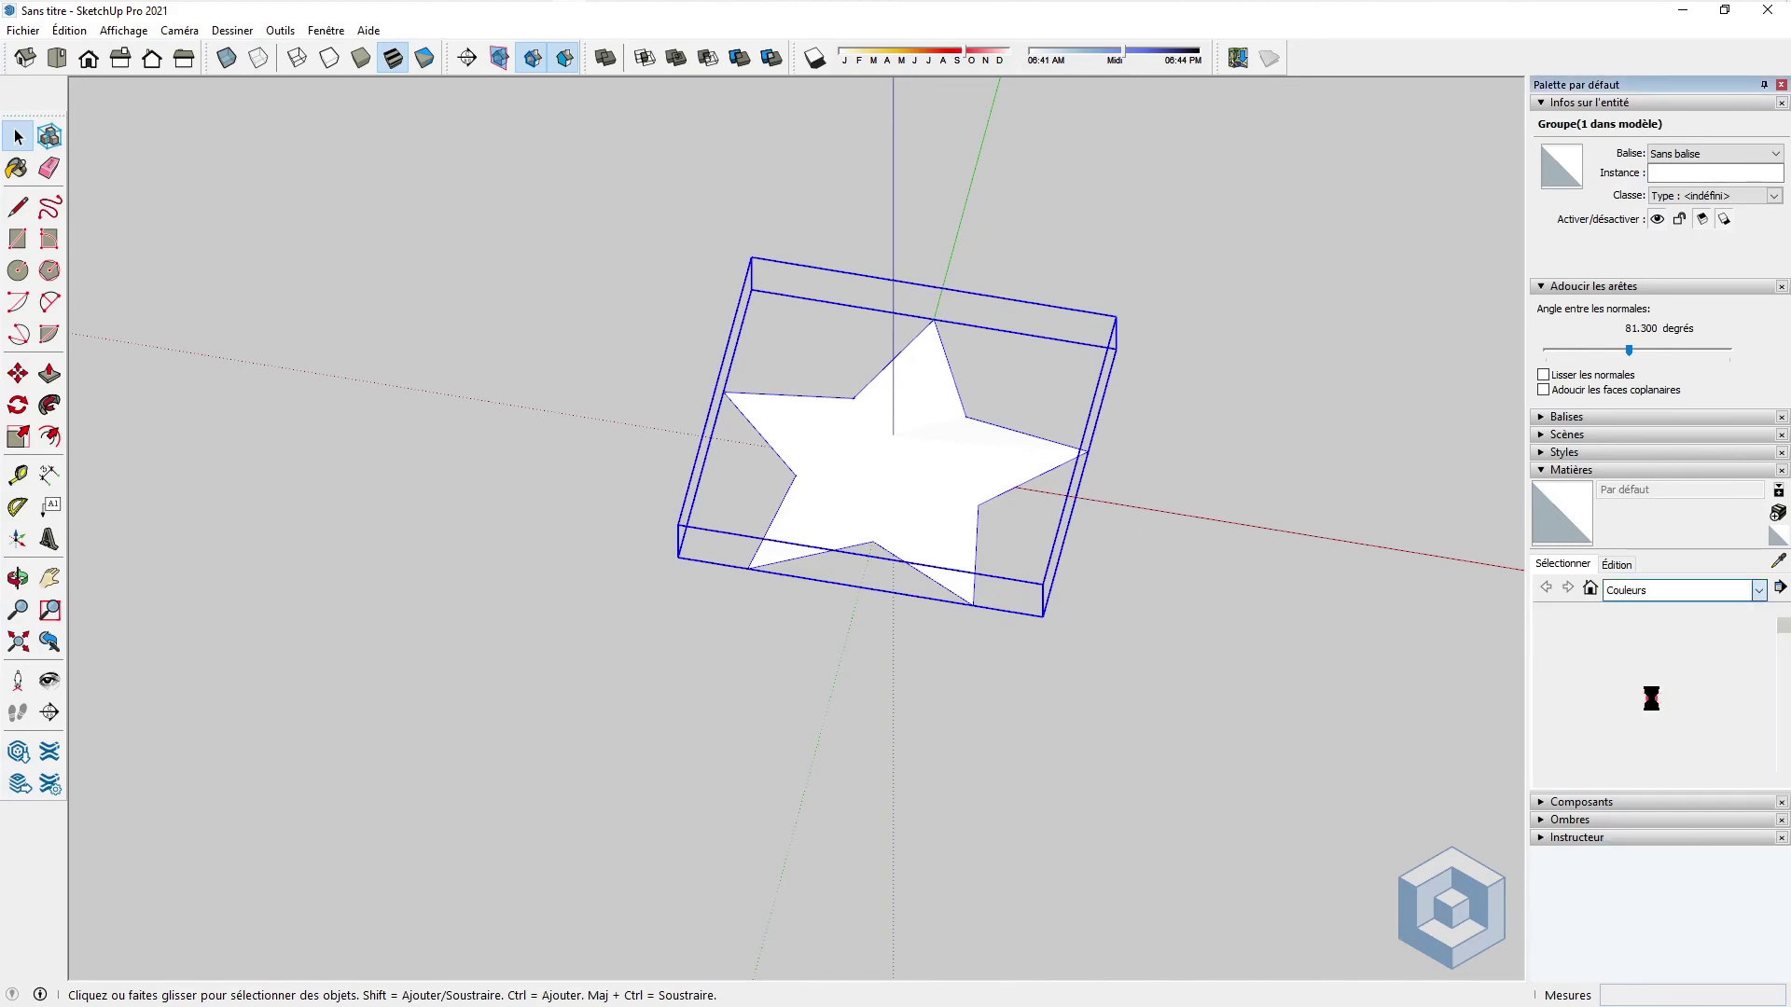
pyautogui.click(1558, 675)
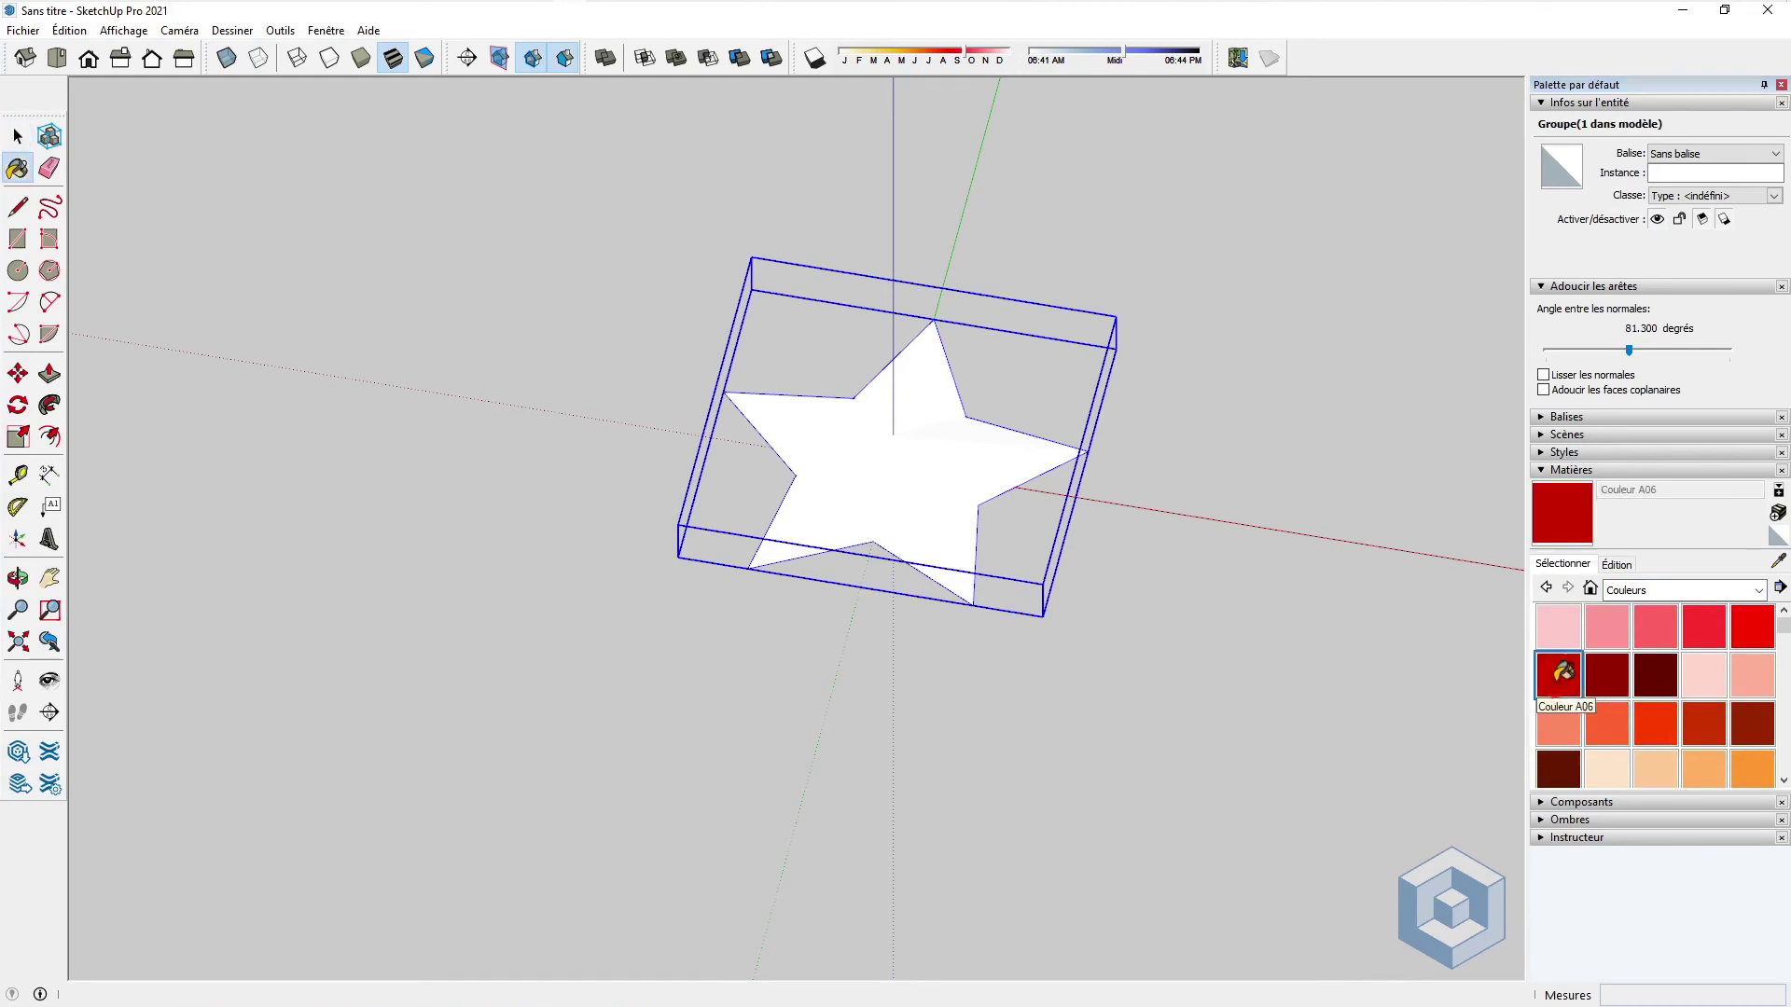
pyautogui.click(974, 456)
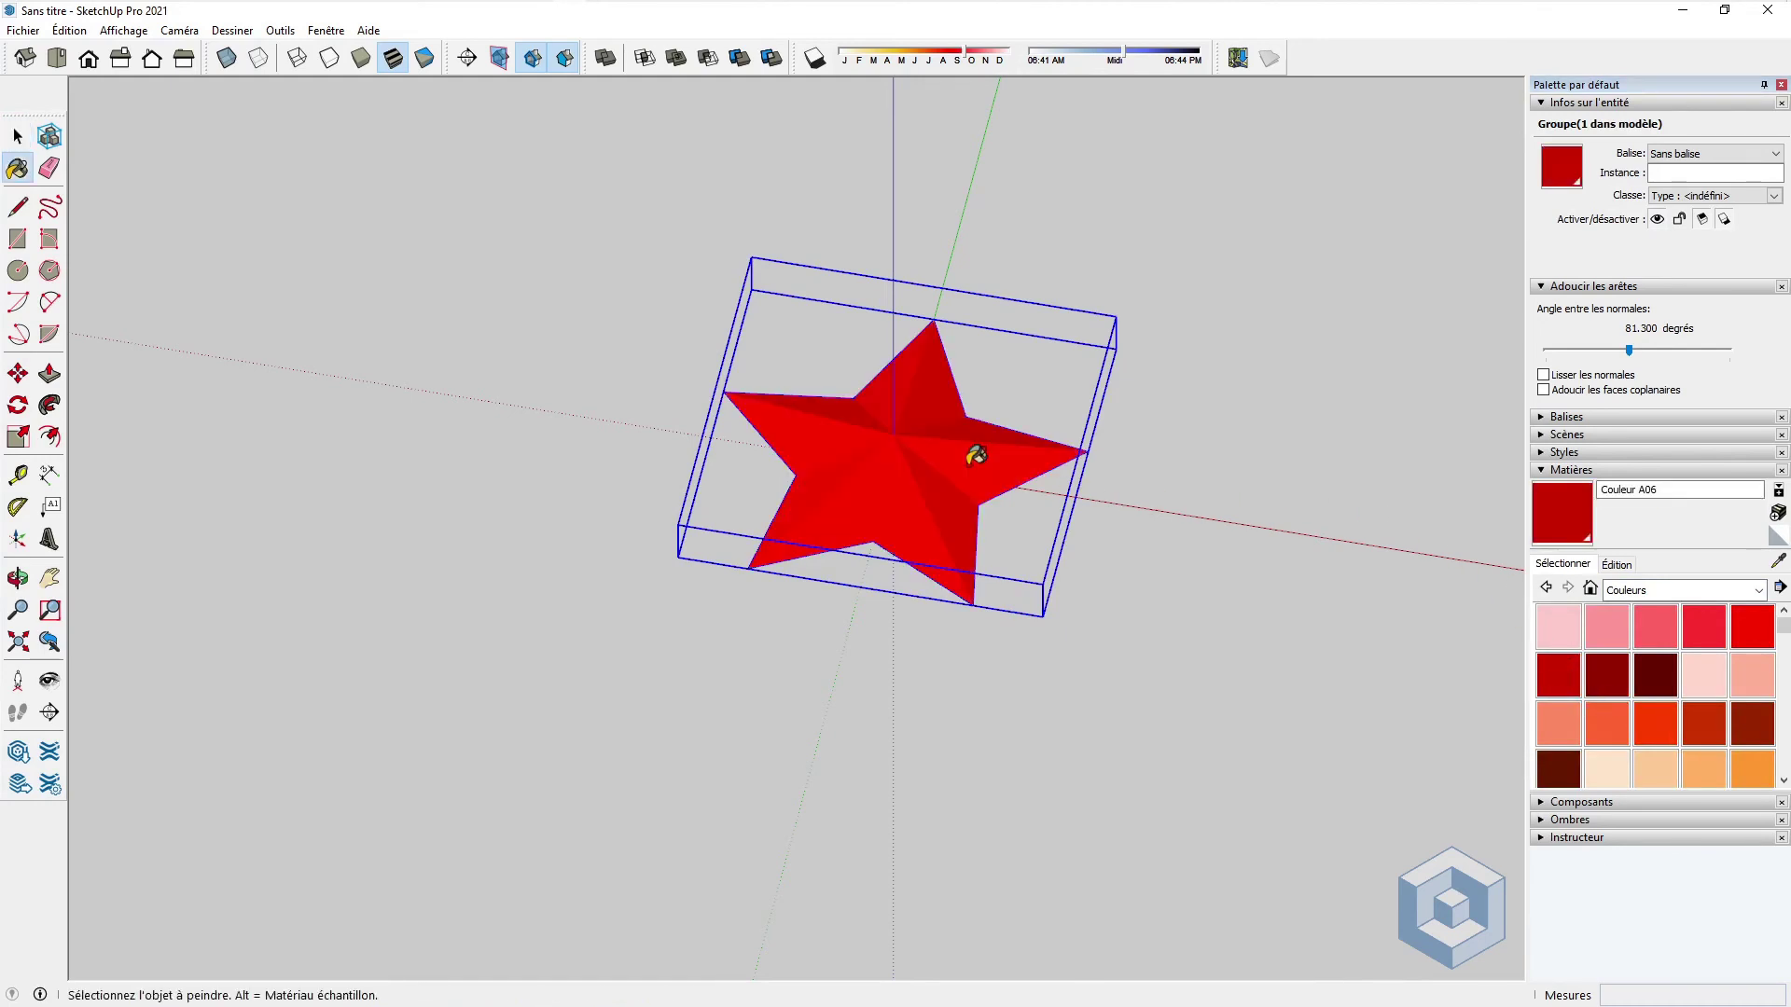
# Step: Try the darker Couleur A07 on the star group and repaint it with Couleur A06
pyautogui.click(1606, 675)
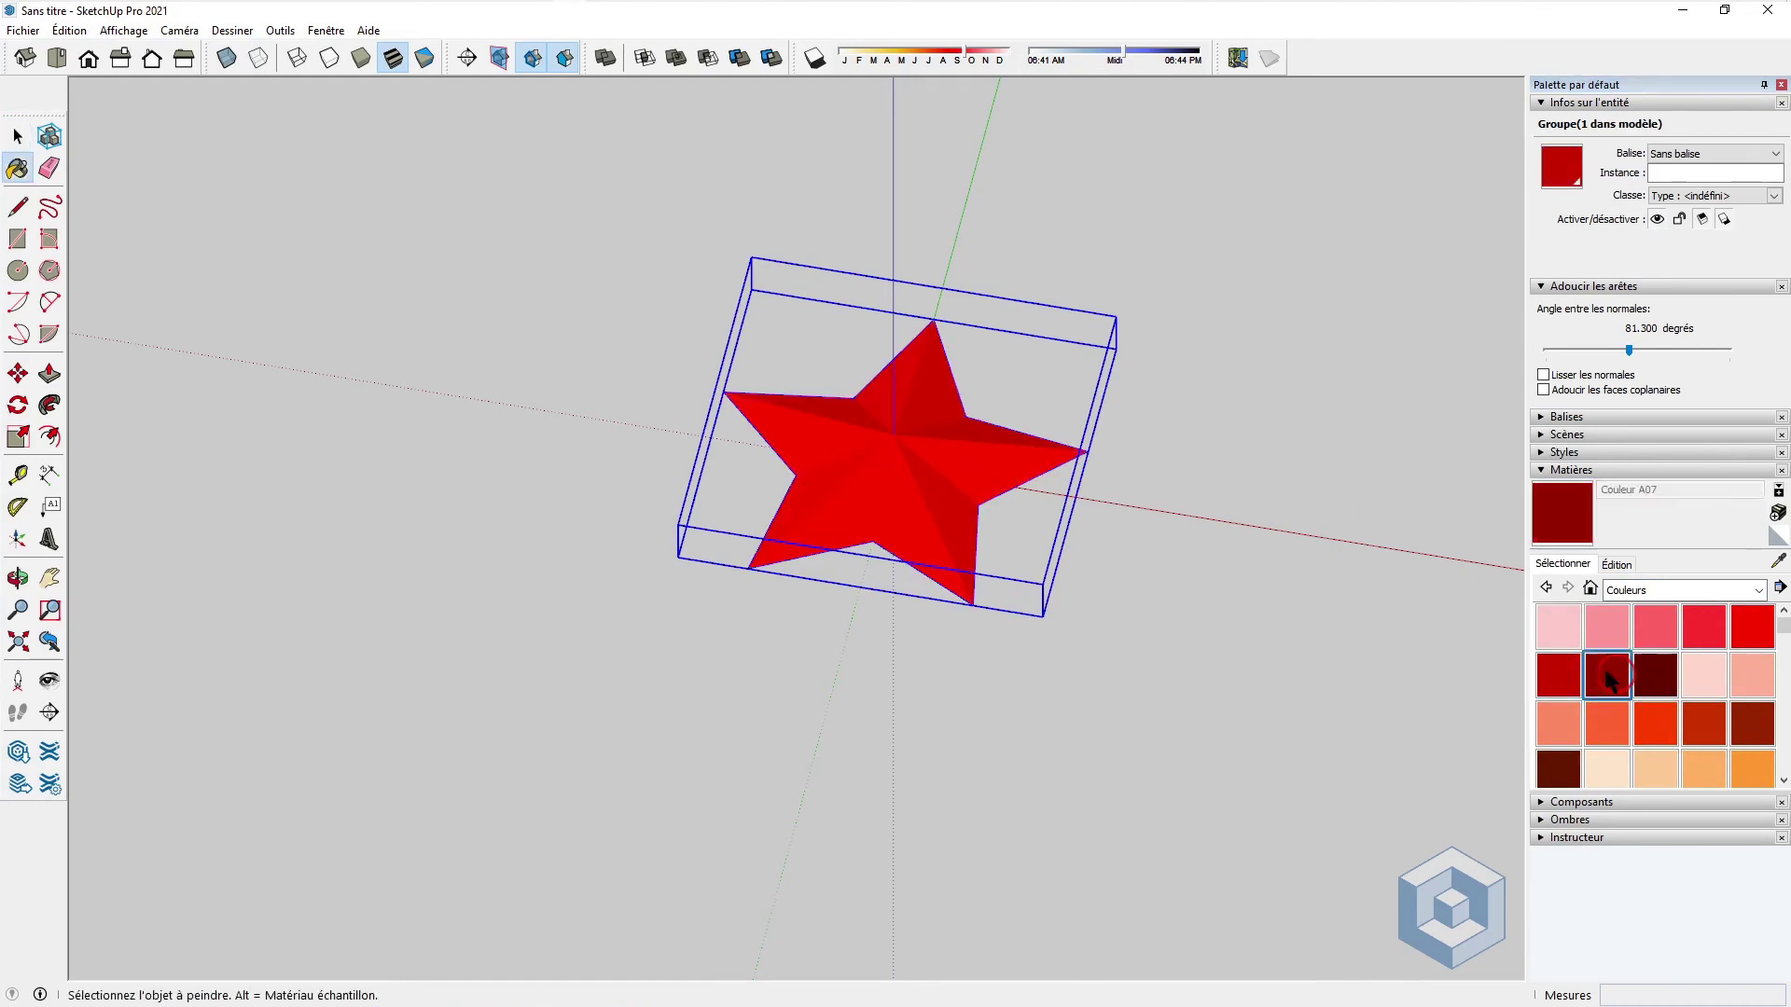
pyautogui.click(934, 412)
pyautogui.click(1557, 676)
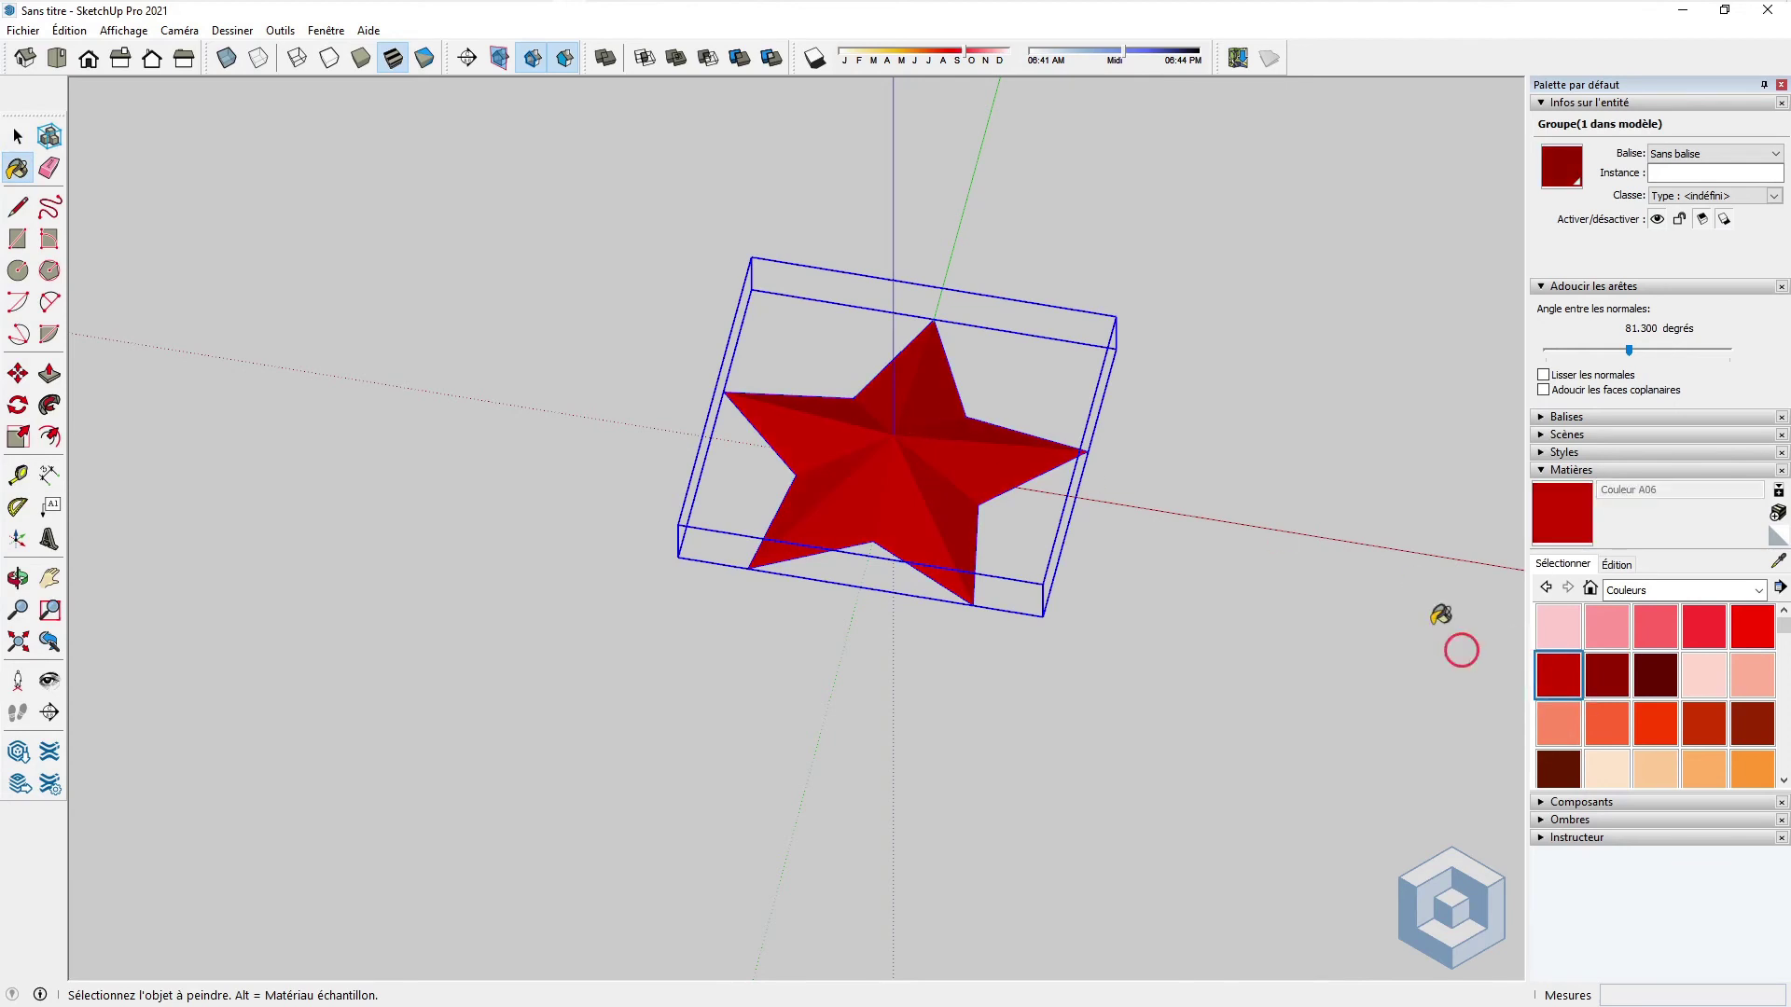
pyautogui.click(967, 444)
pyautogui.click(16, 136)
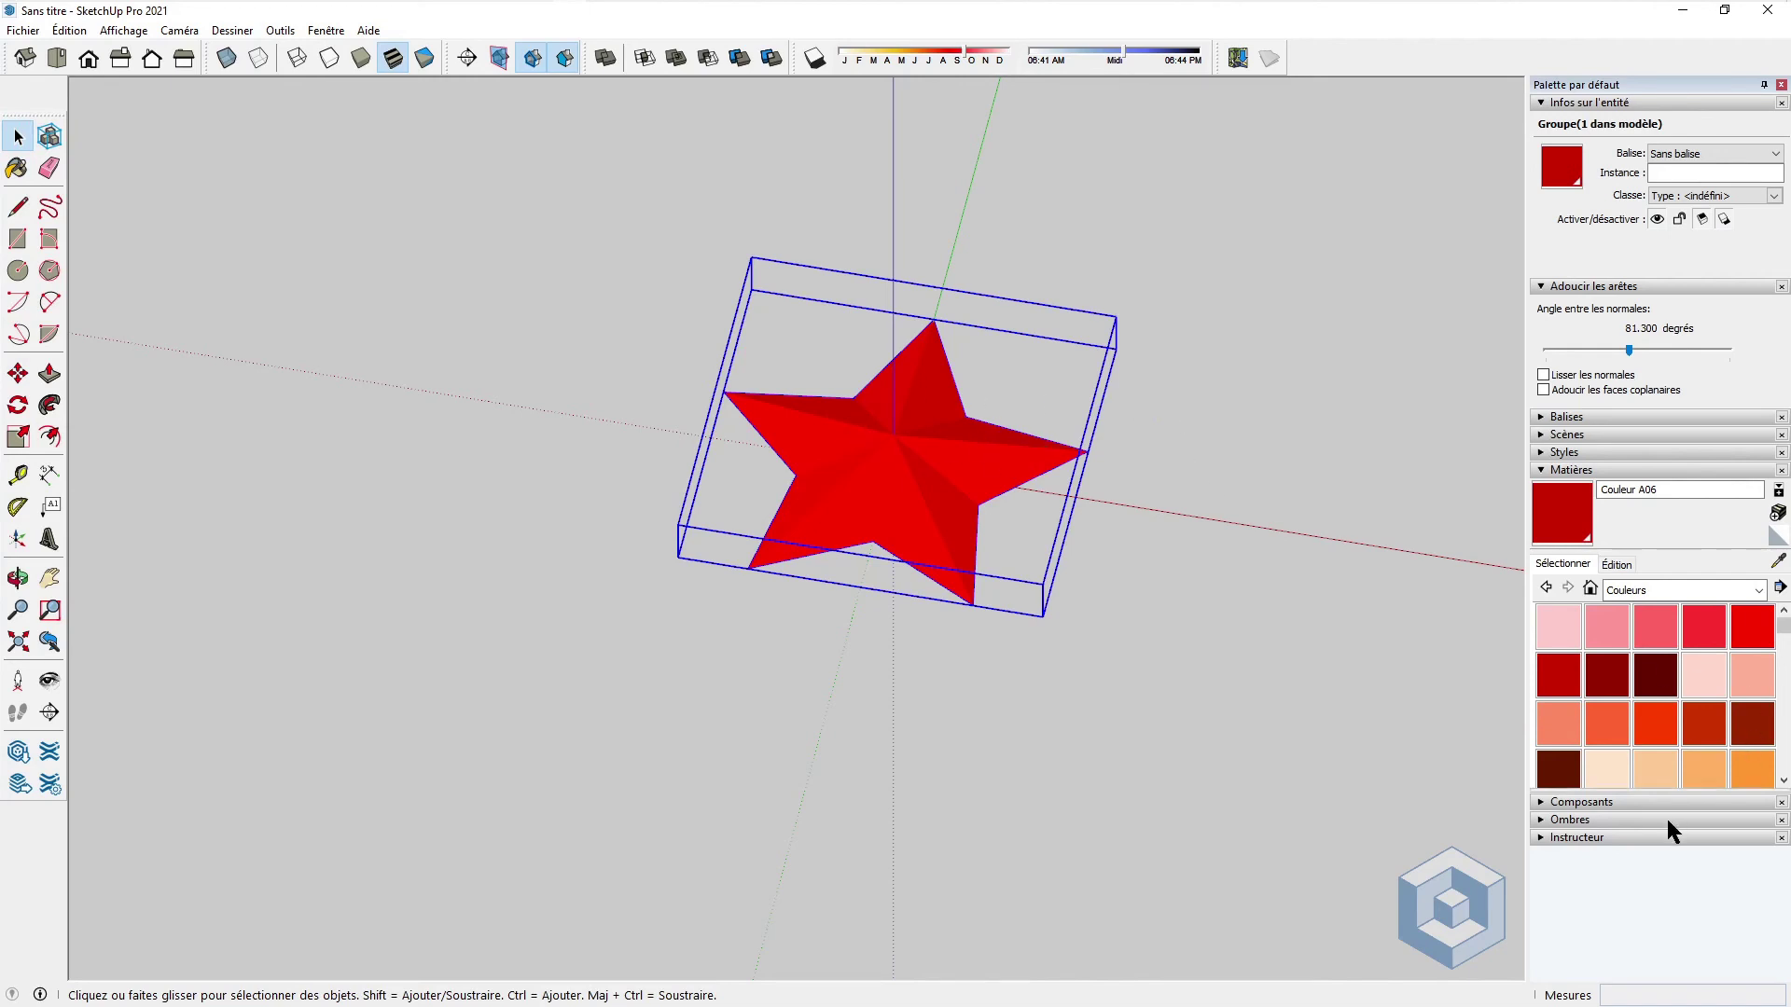
# Step: Turn on the model's shadows and set their Foncer (dark) value to 50
pyautogui.click(1650, 470)
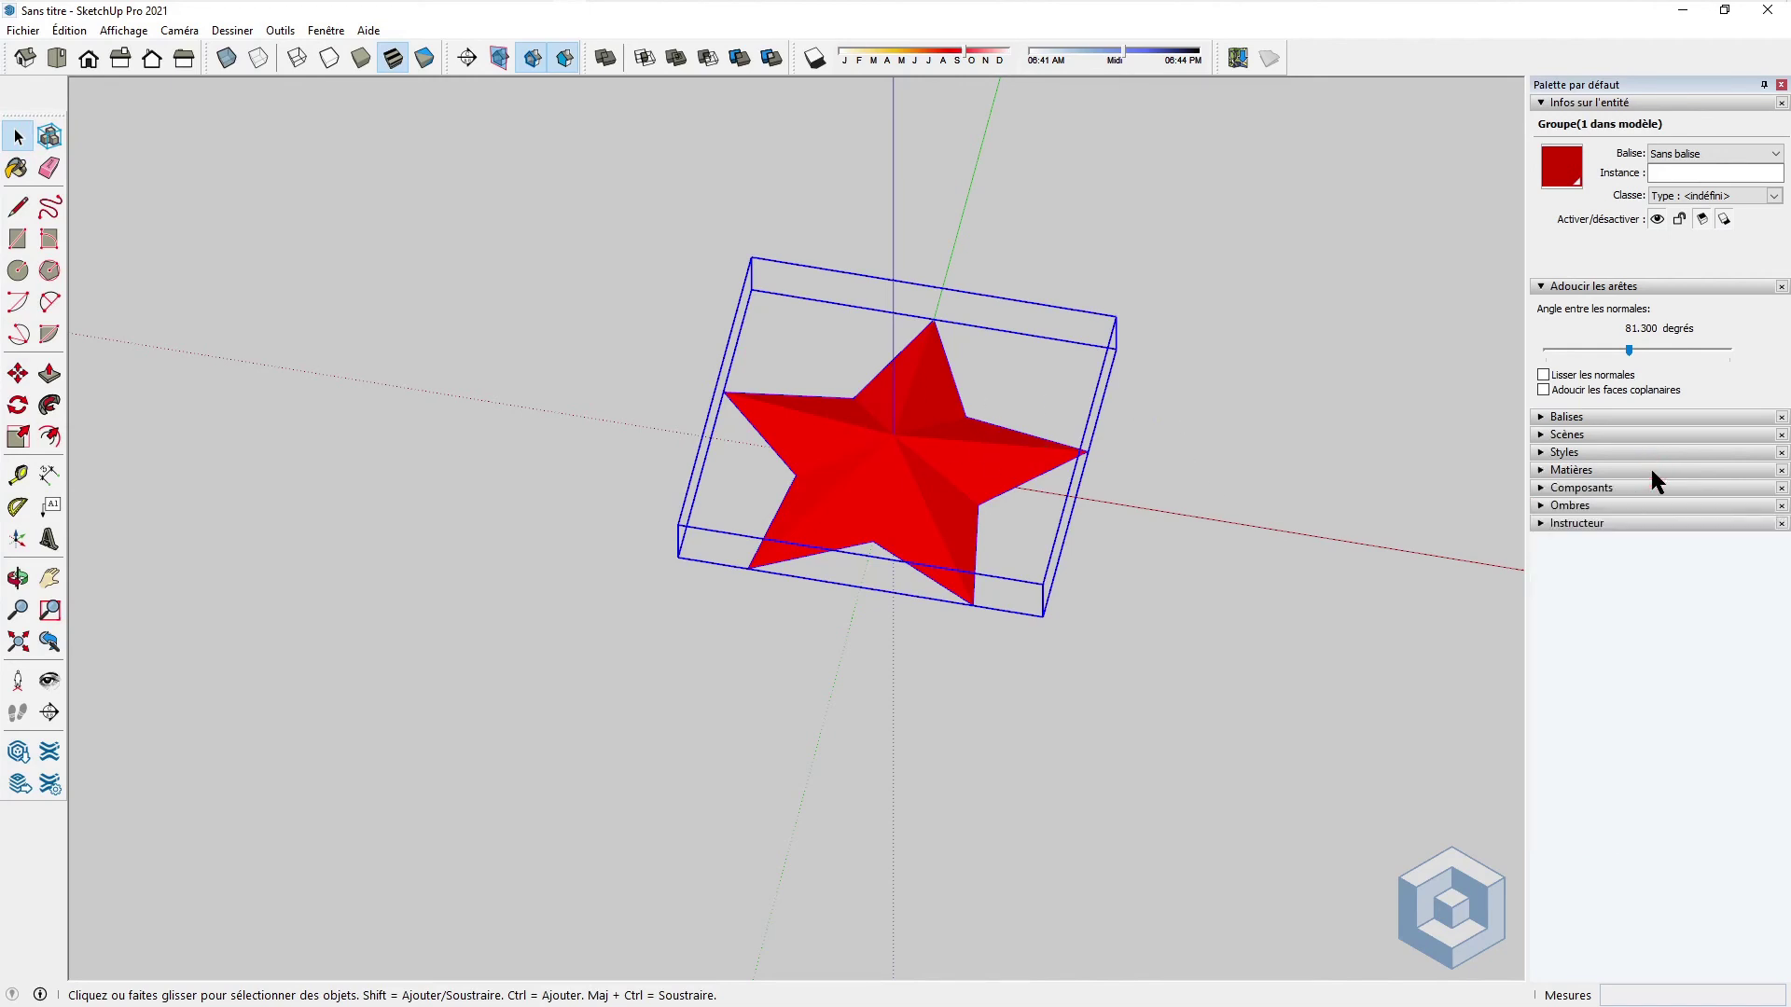
pyautogui.click(1608, 506)
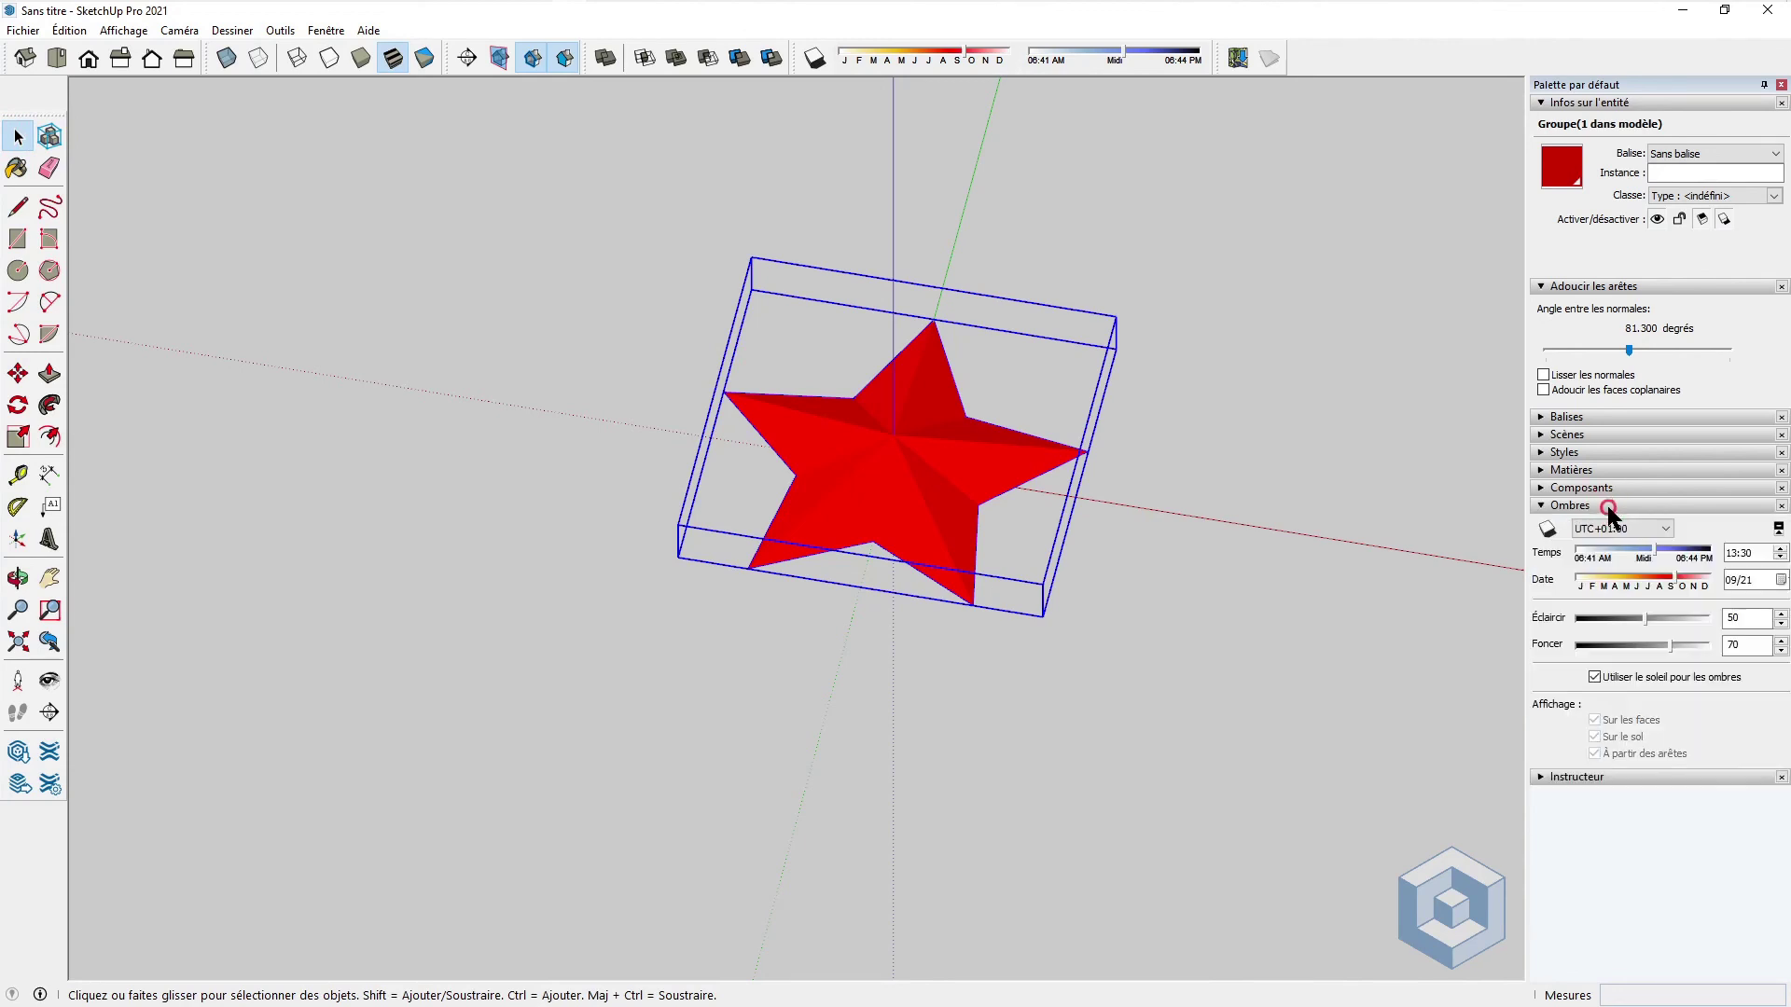
pyautogui.click(1547, 529)
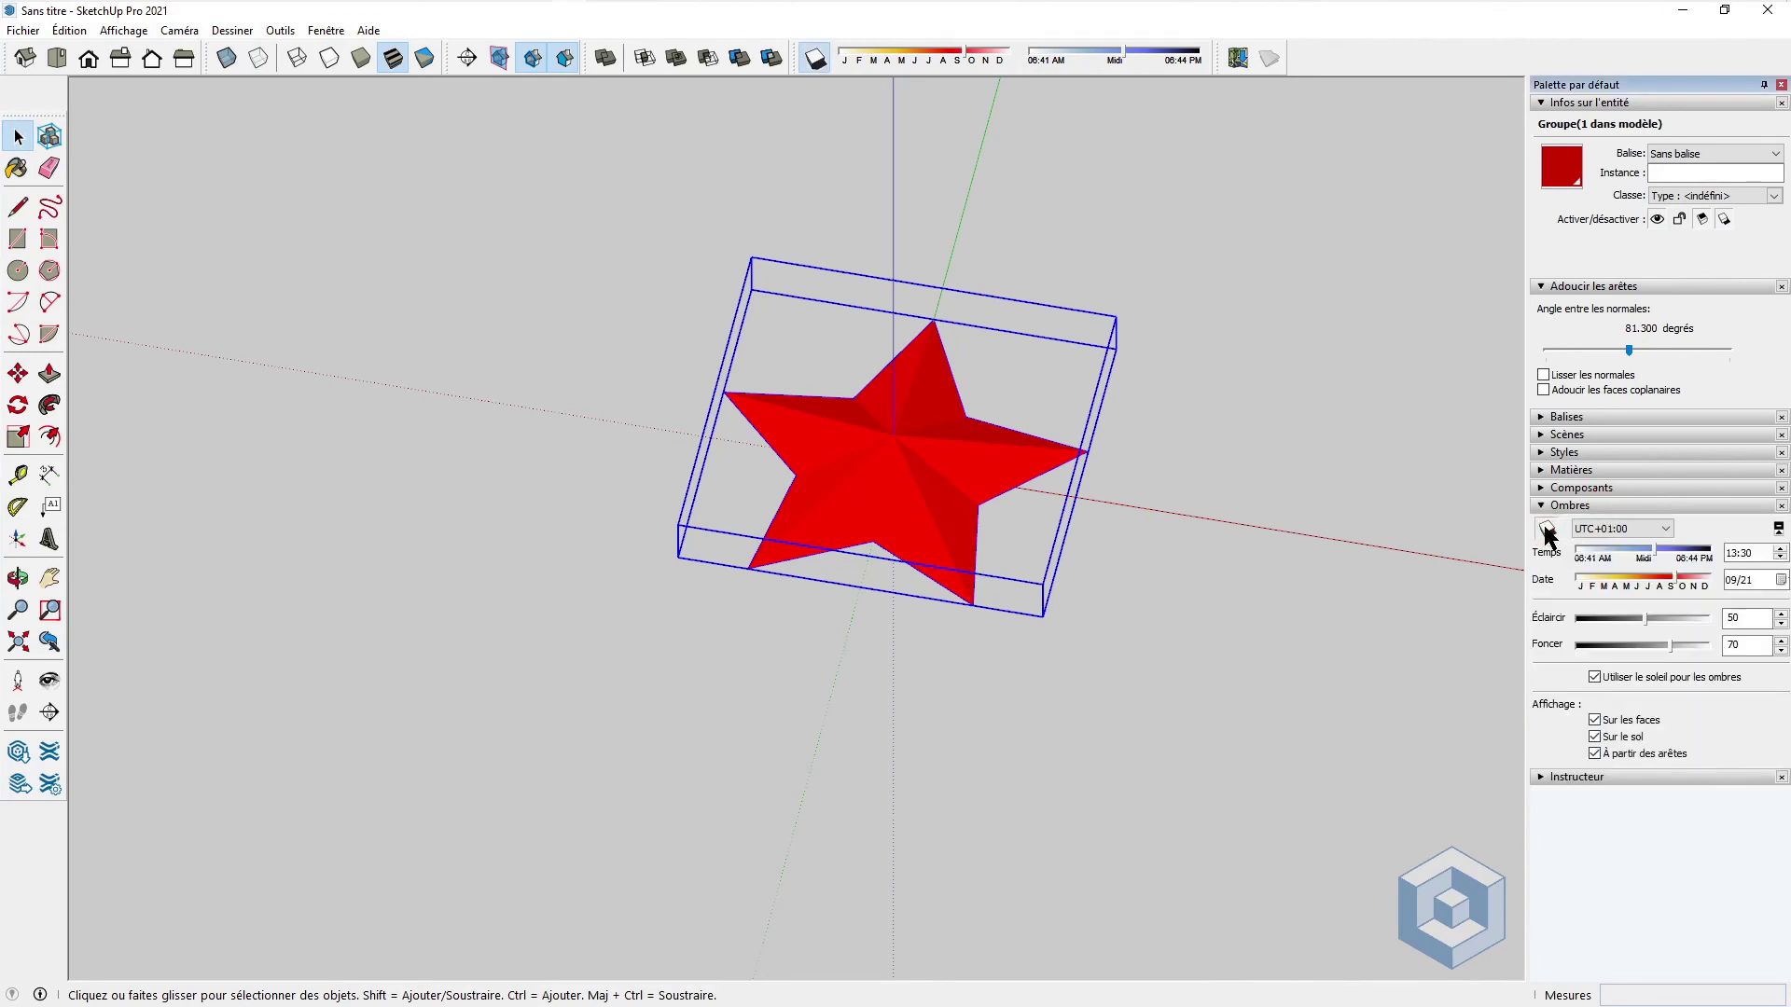
pyautogui.moveTo(1747, 645); pyautogui.dragTo(1702, 640)
pyautogui.write('50')
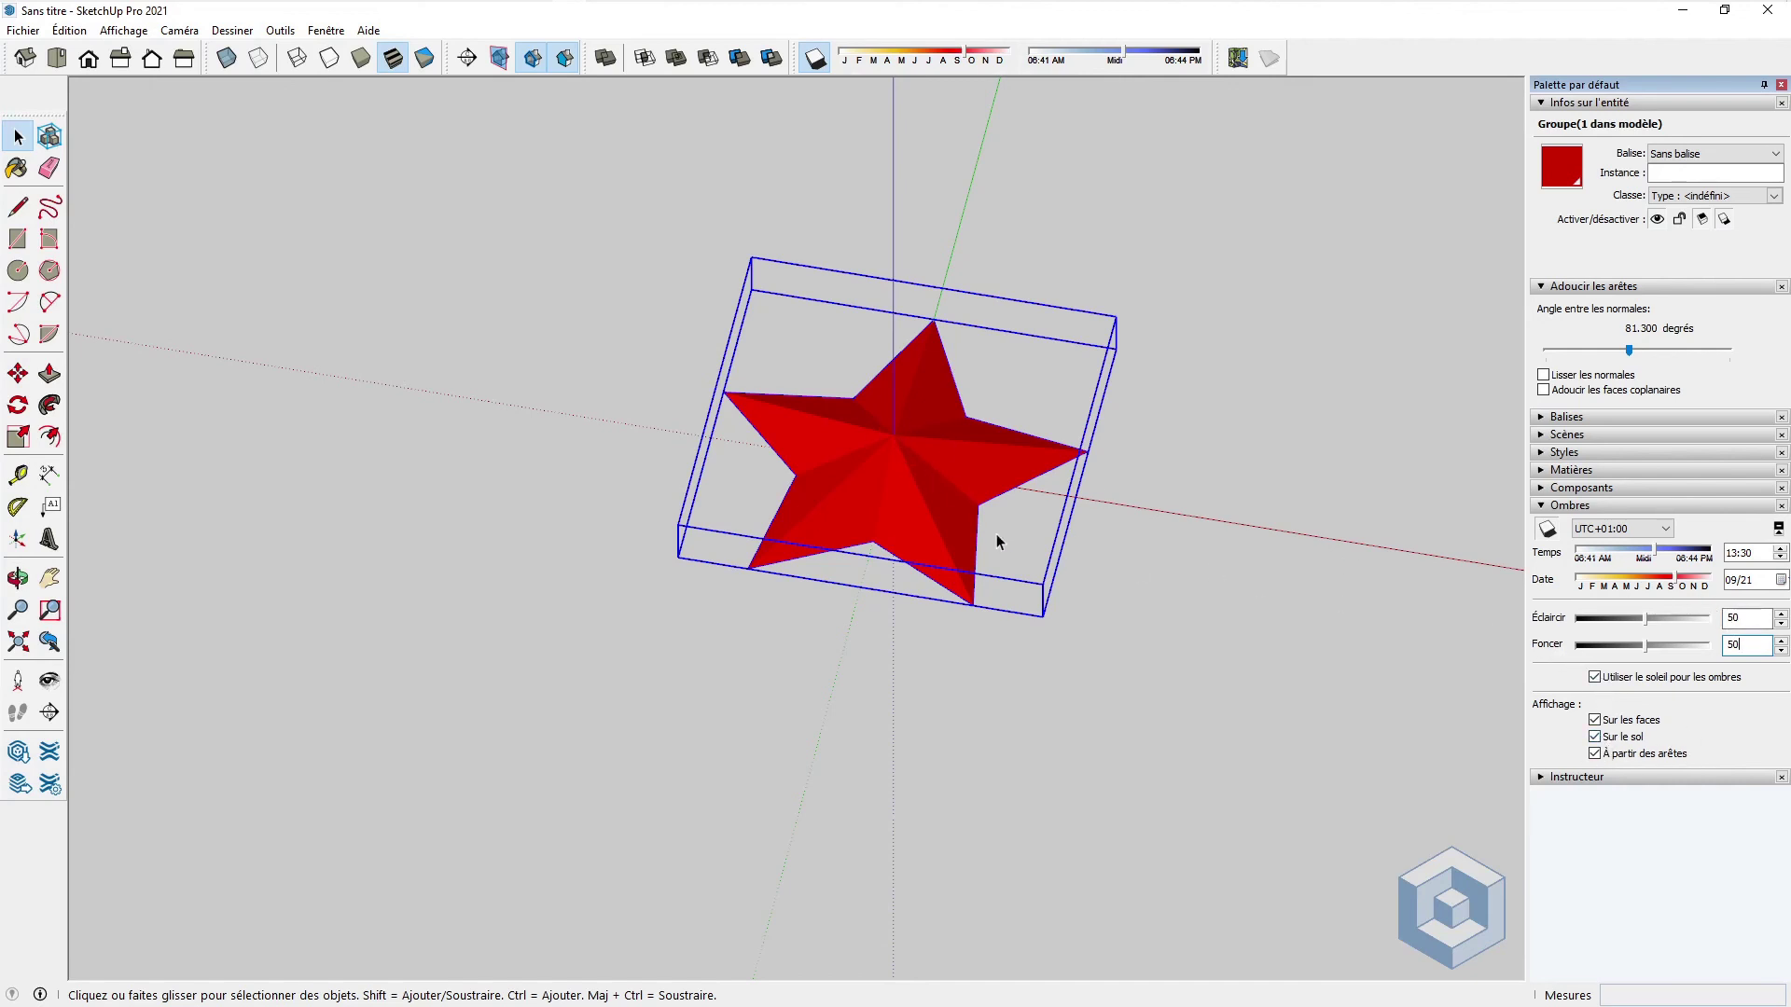
# Step: Move the star group straight up along the blue axis by about 1.5 cm, starting from its front tip
pyautogui.moveTo(997, 541); pyautogui.dragTo(940, 464, button='middle')
pyautogui.scroll(4, 951, 594)
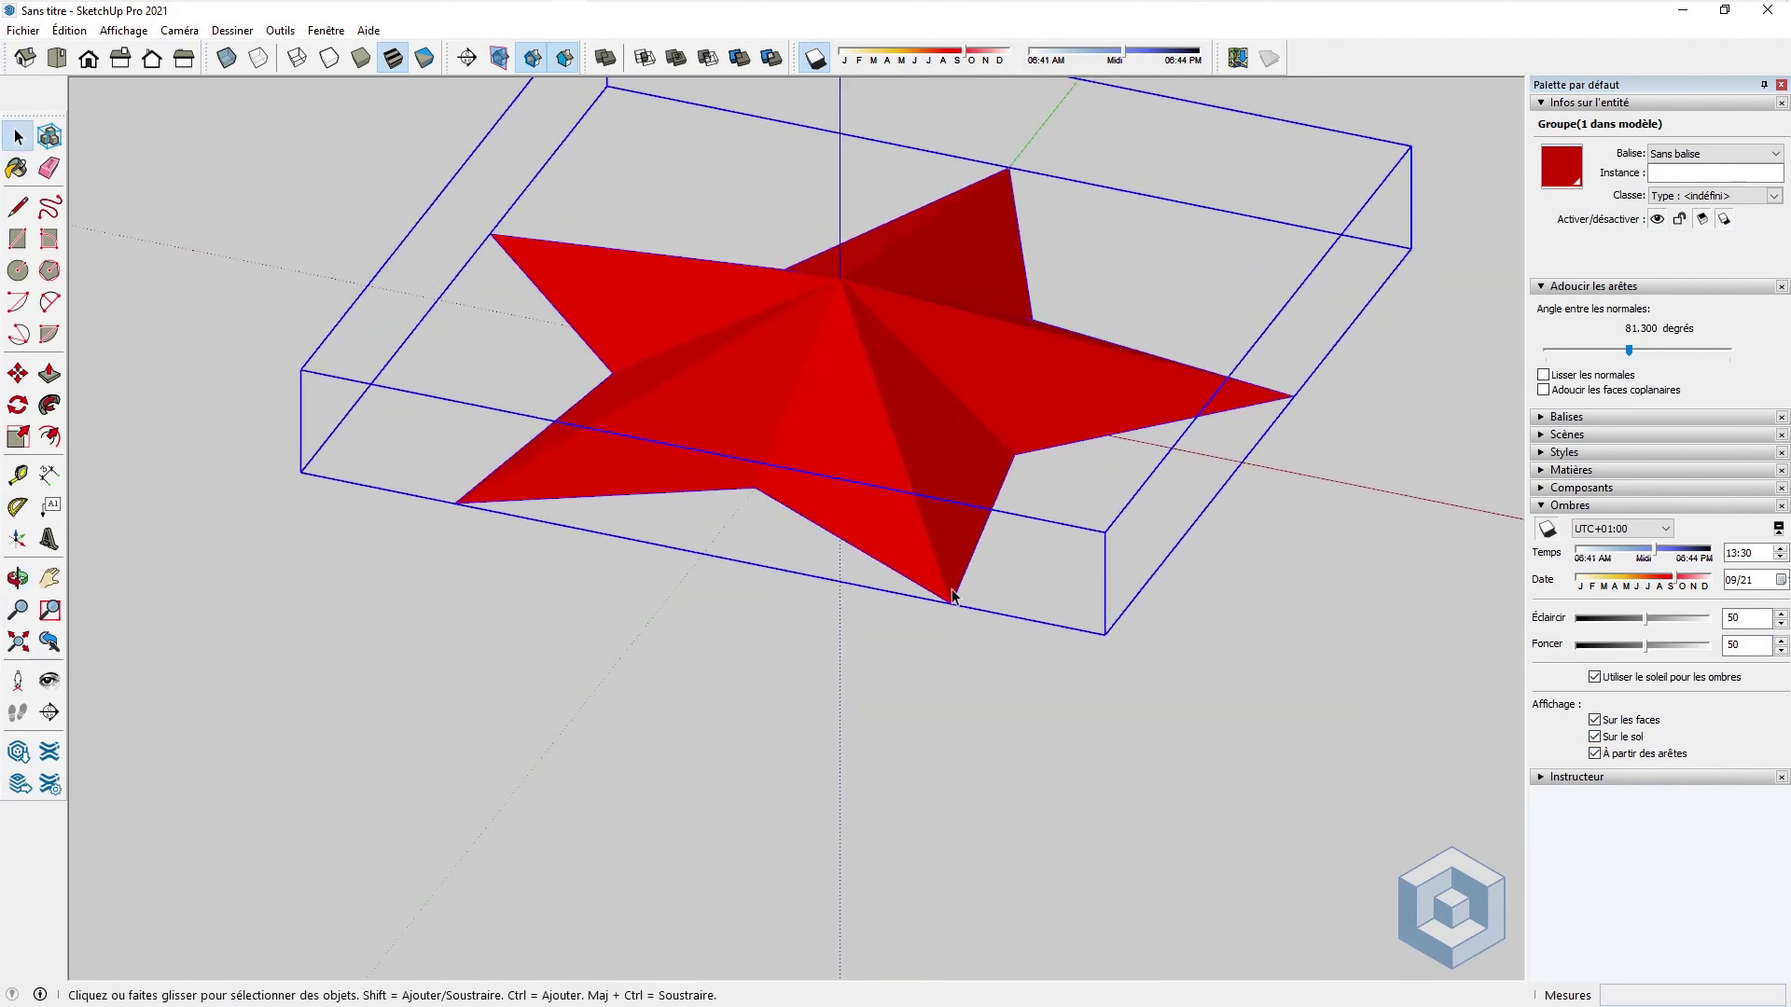
pyautogui.scroll(3, 951, 594)
pyautogui.click(18, 374)
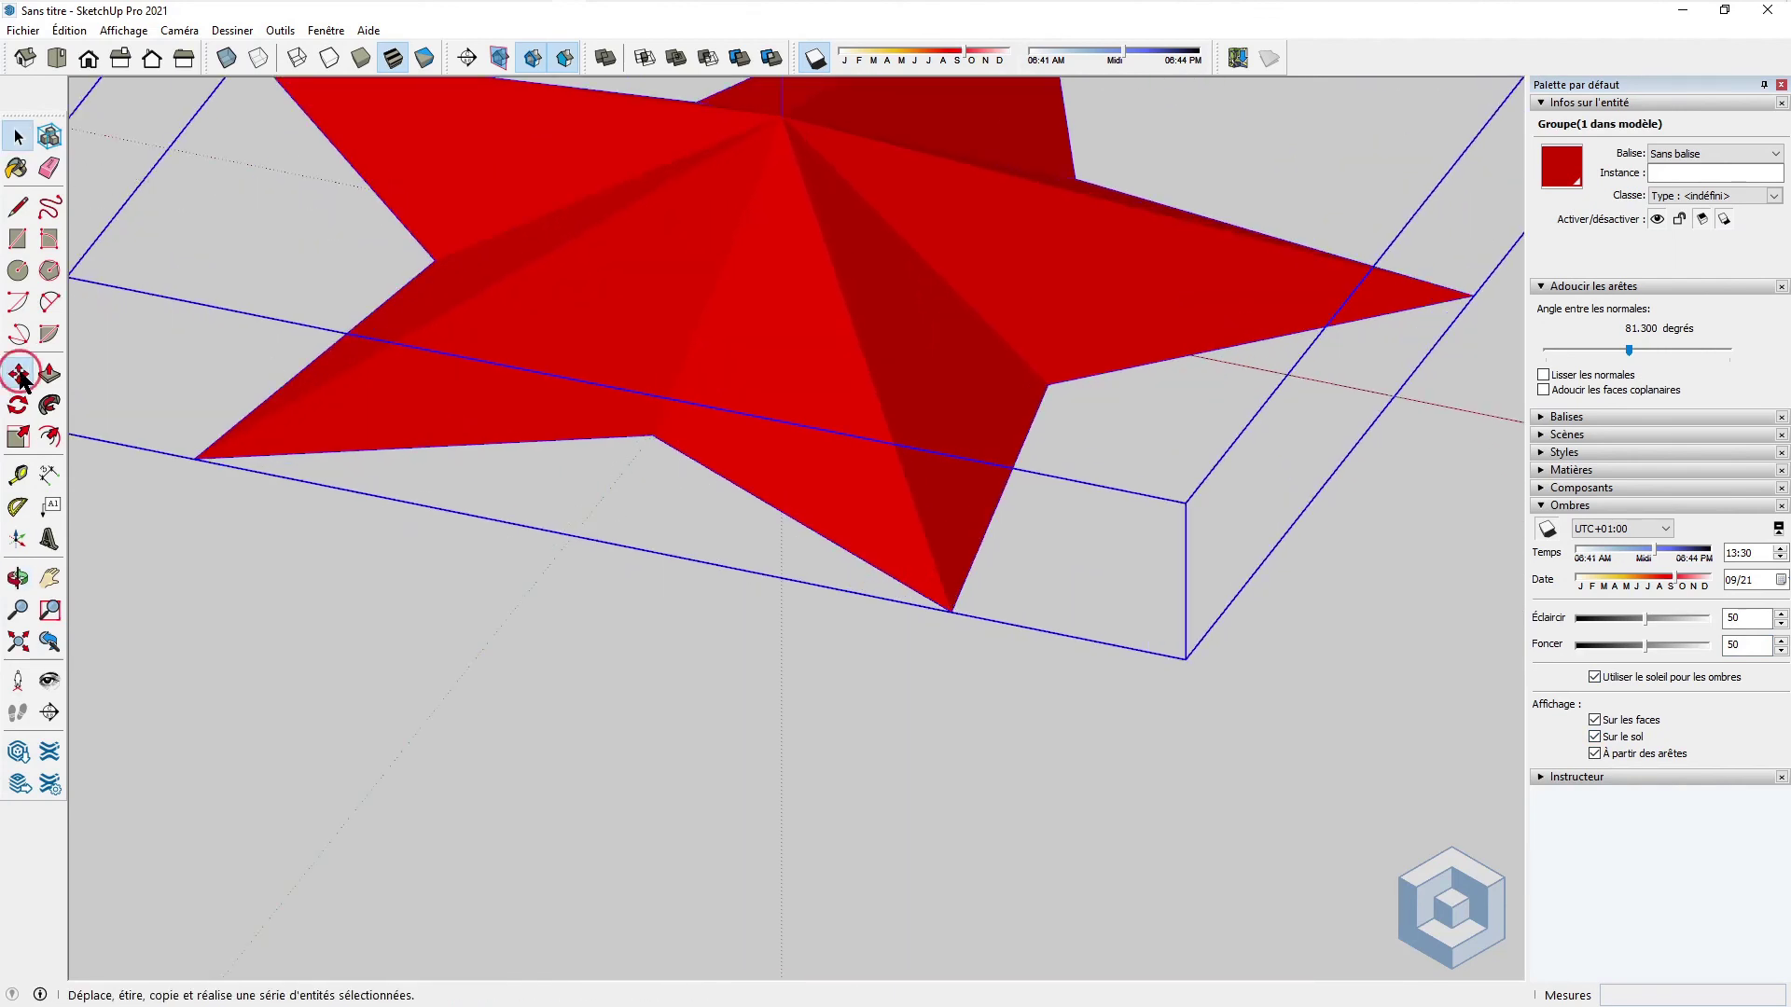
pyautogui.click(949, 608)
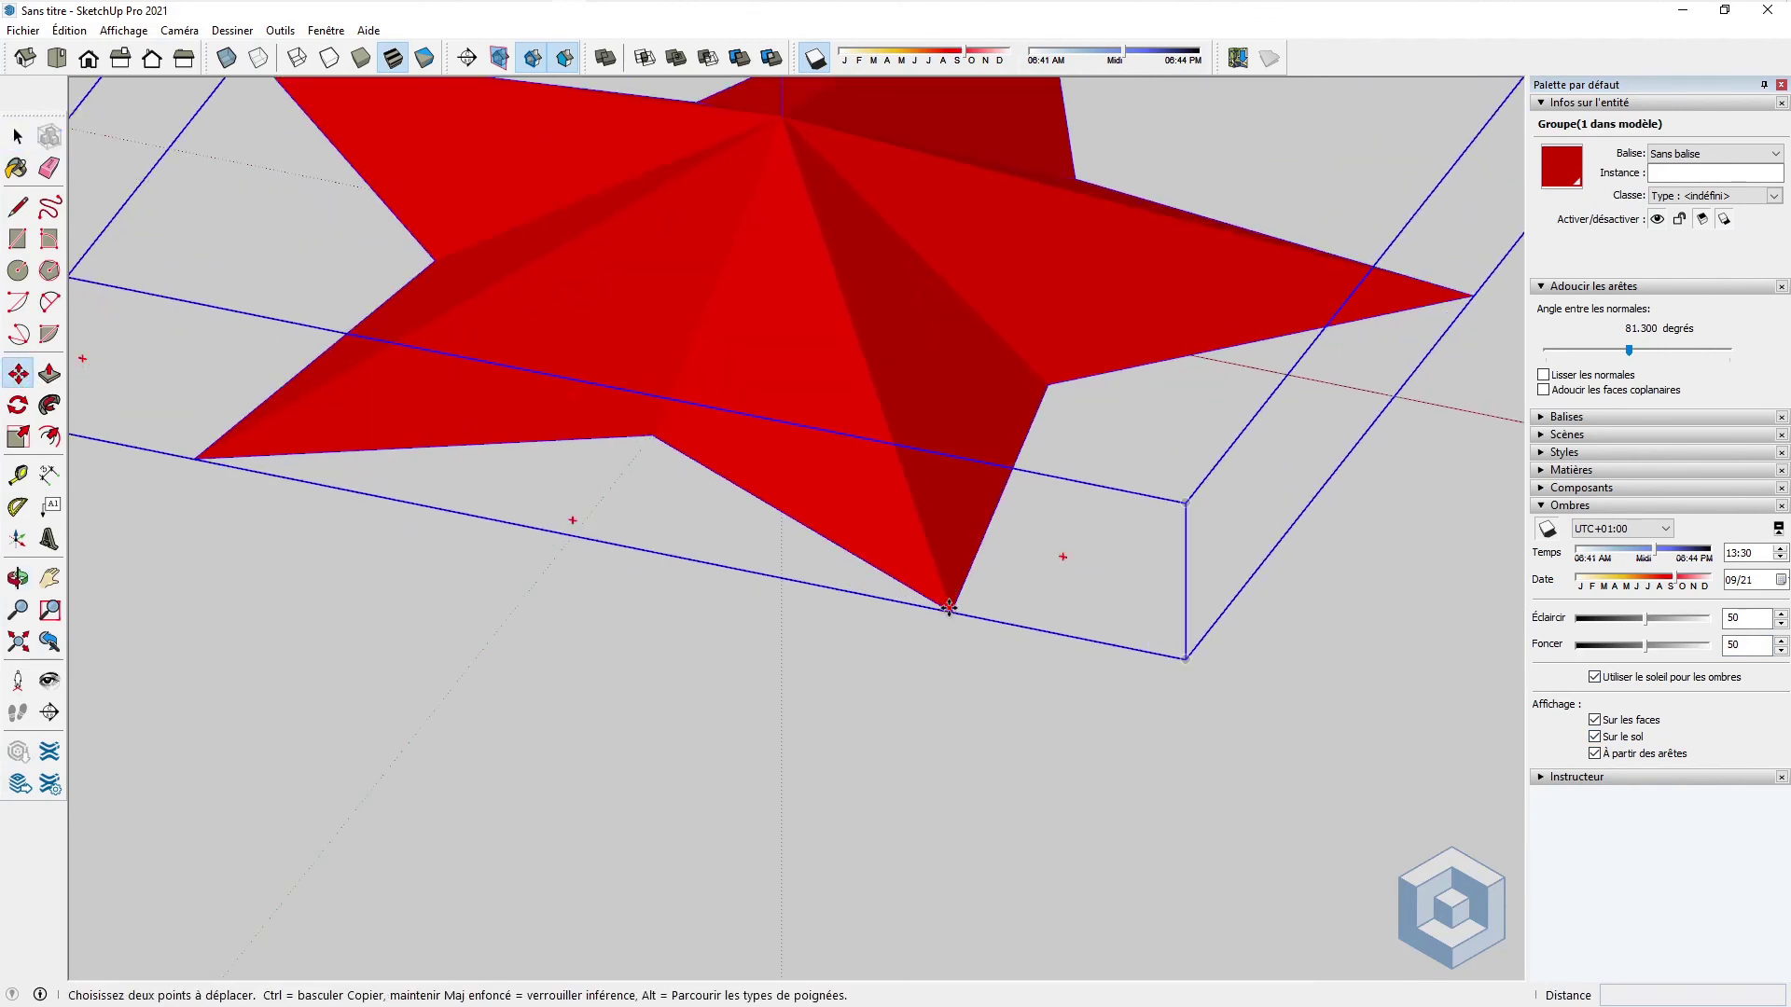
pyautogui.press('Up')
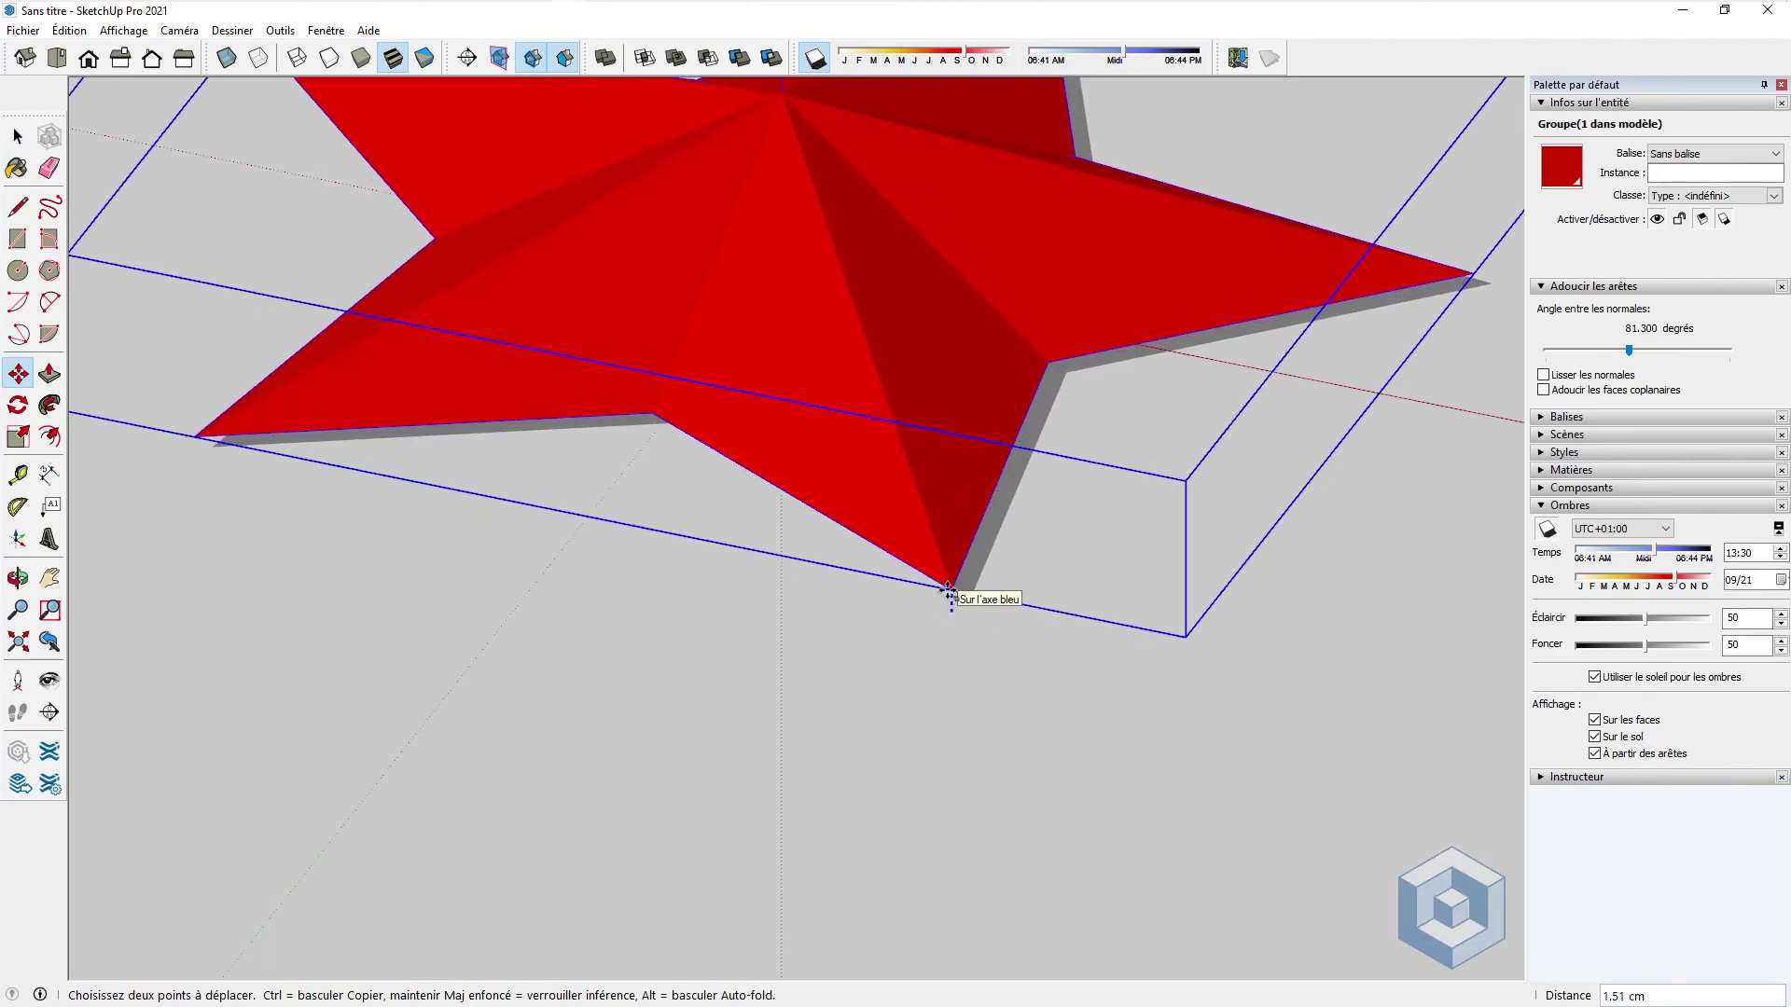
pyautogui.click(949, 594)
# Step: Show the star in top view and adjust its shadow to the date 10/09 and the time 13:32
pyautogui.scroll(-6, 901, 471)
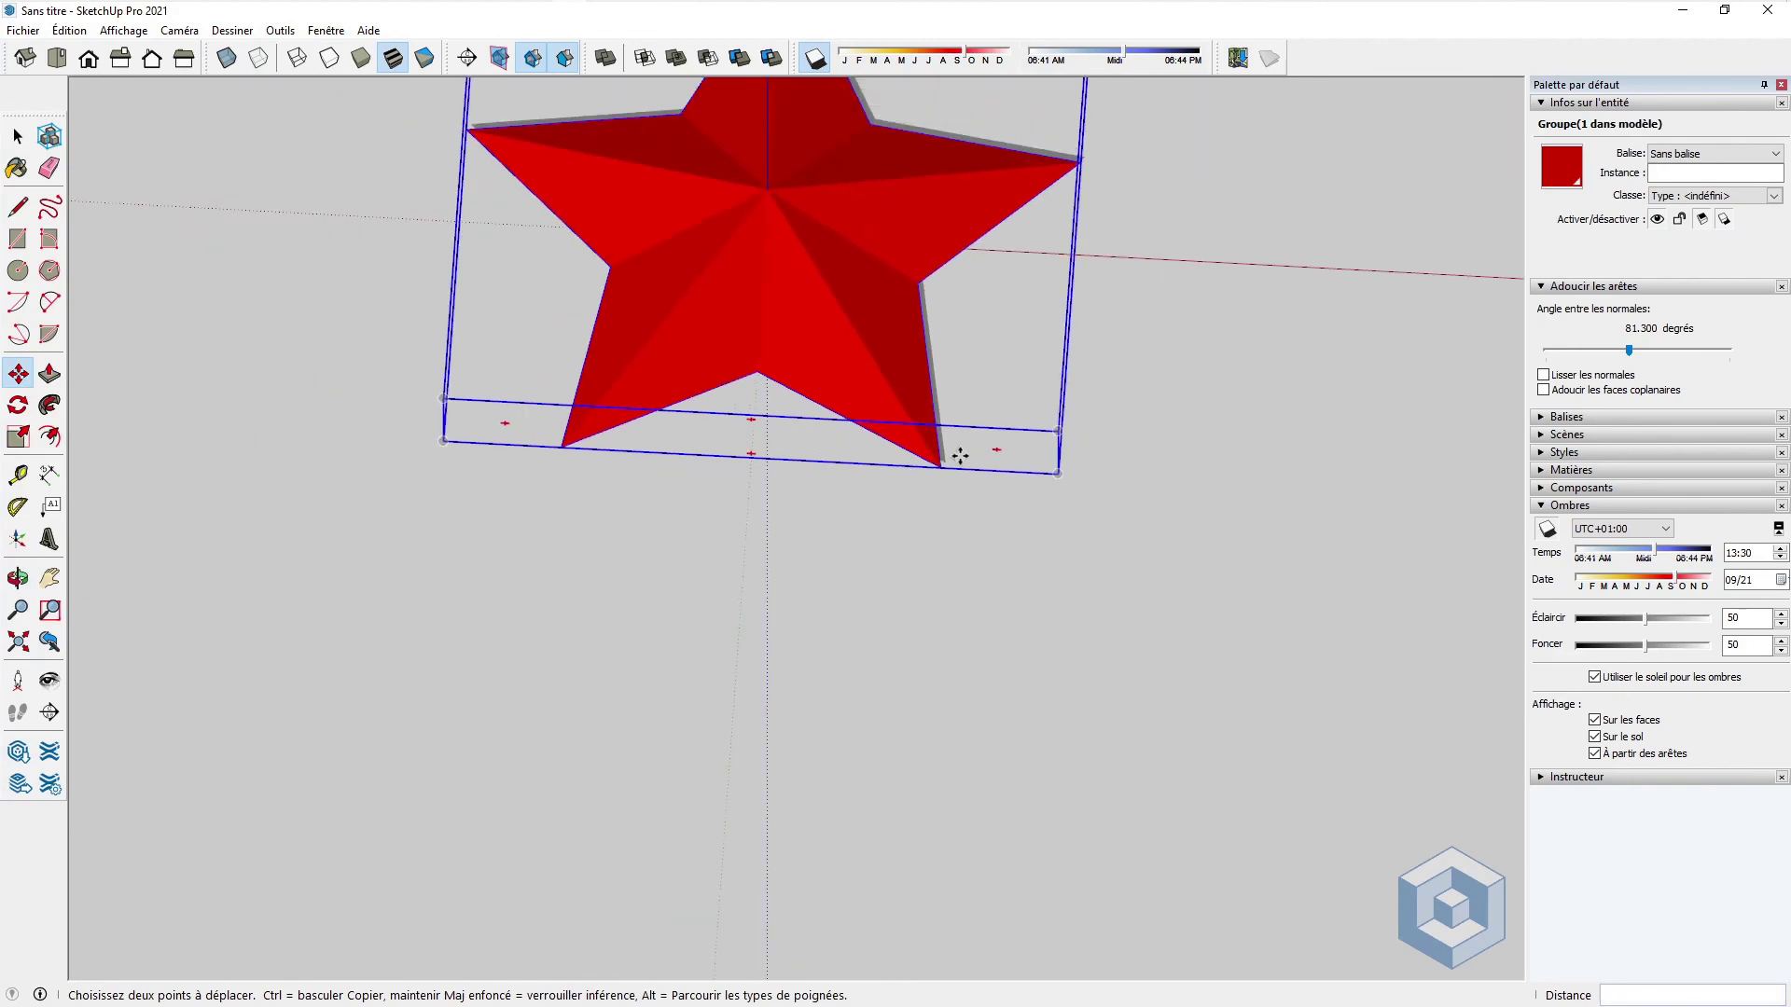
pyautogui.click(120, 58)
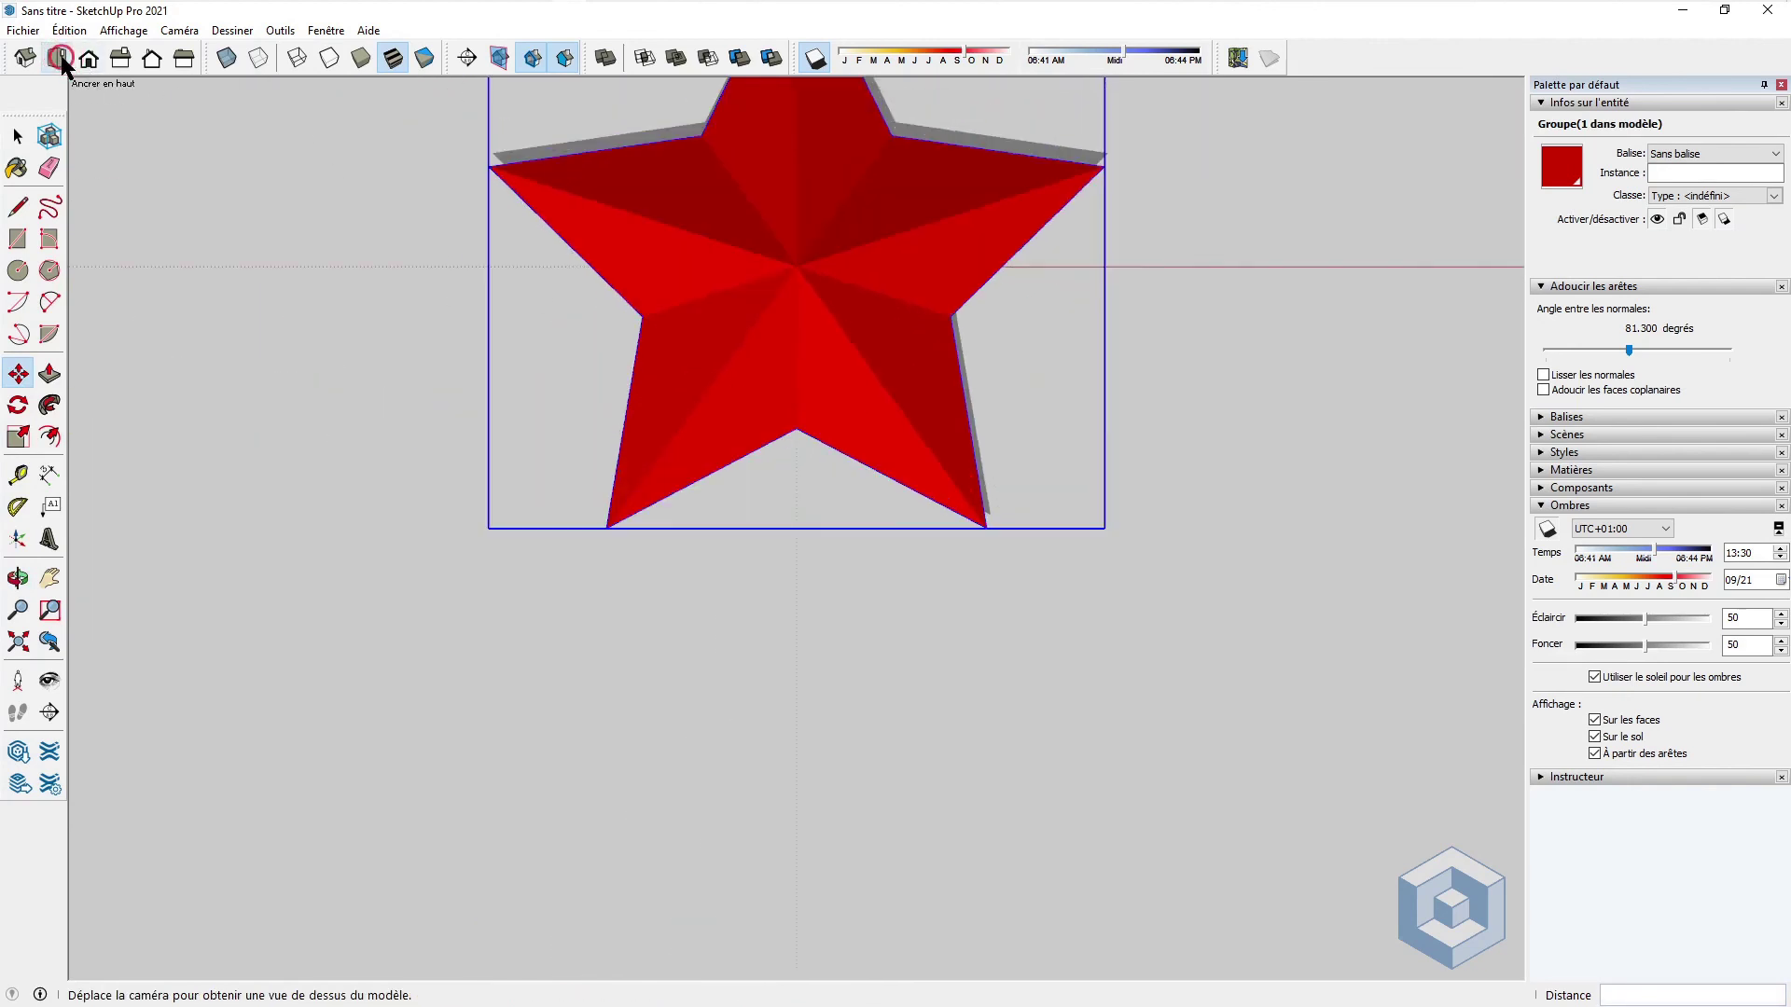
pyautogui.scroll(-2, 831, 724)
pyautogui.scroll(4, 844, 238)
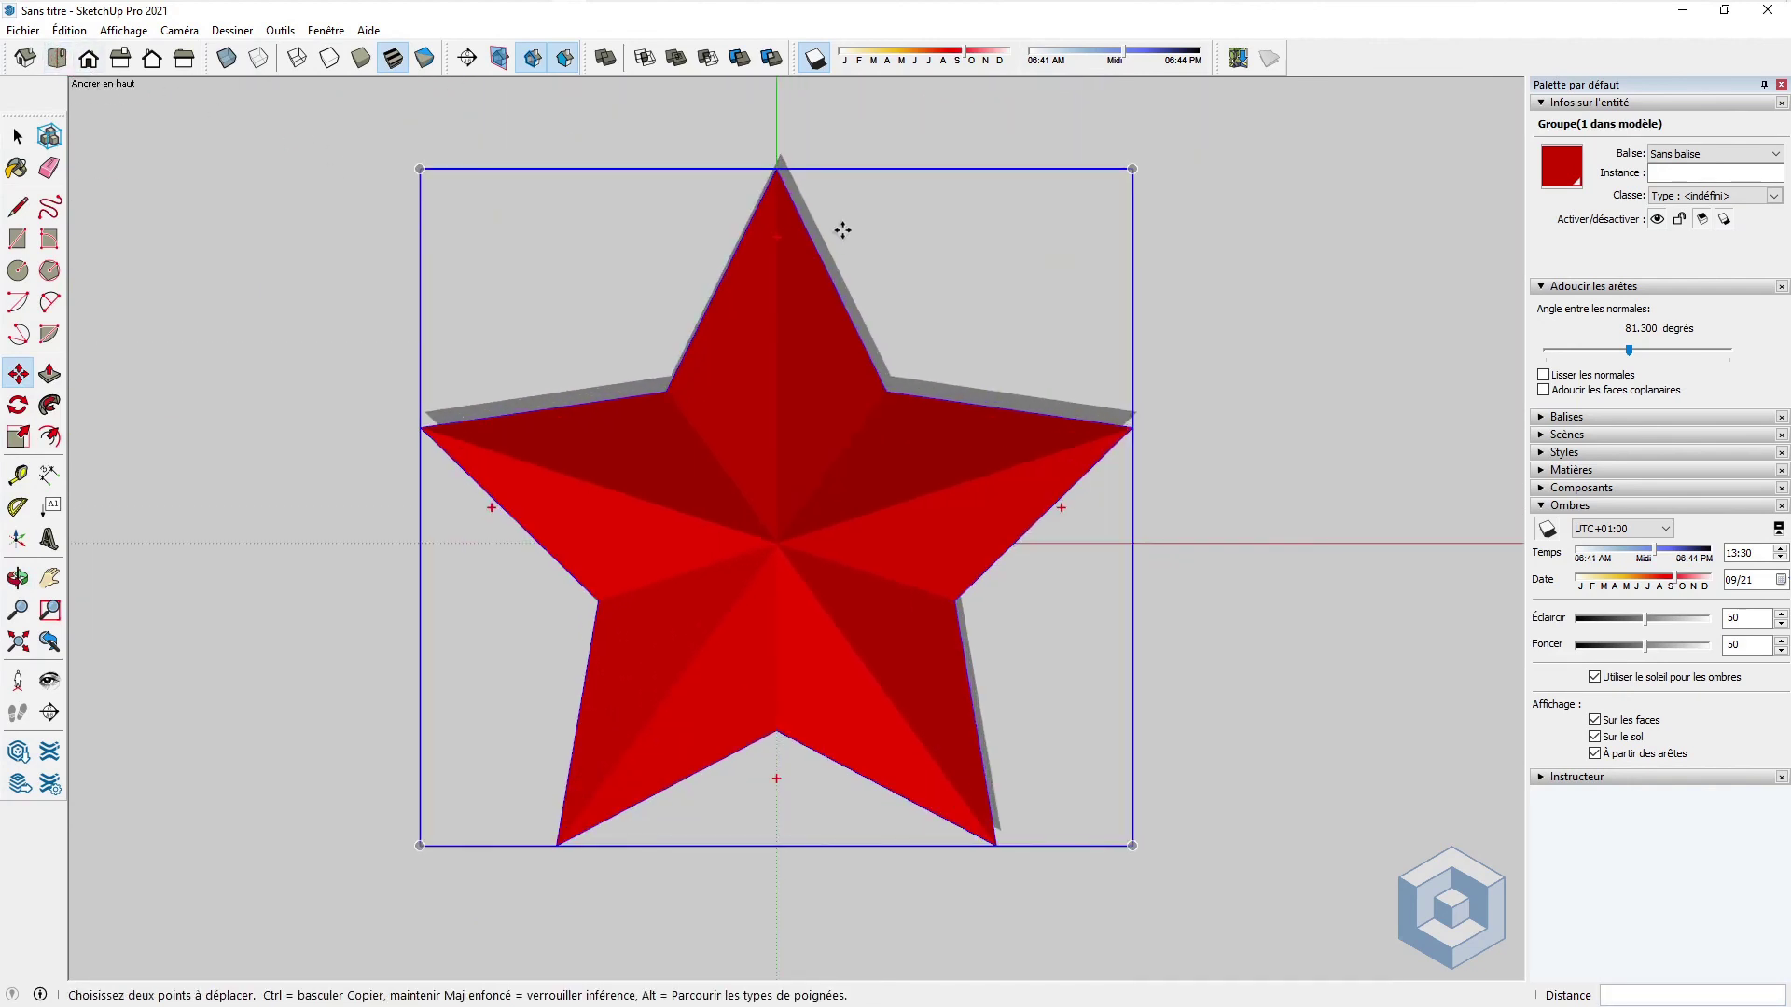
pyautogui.click(963, 56)
pyautogui.moveTo(962, 54); pyautogui.dragTo(970, 54)
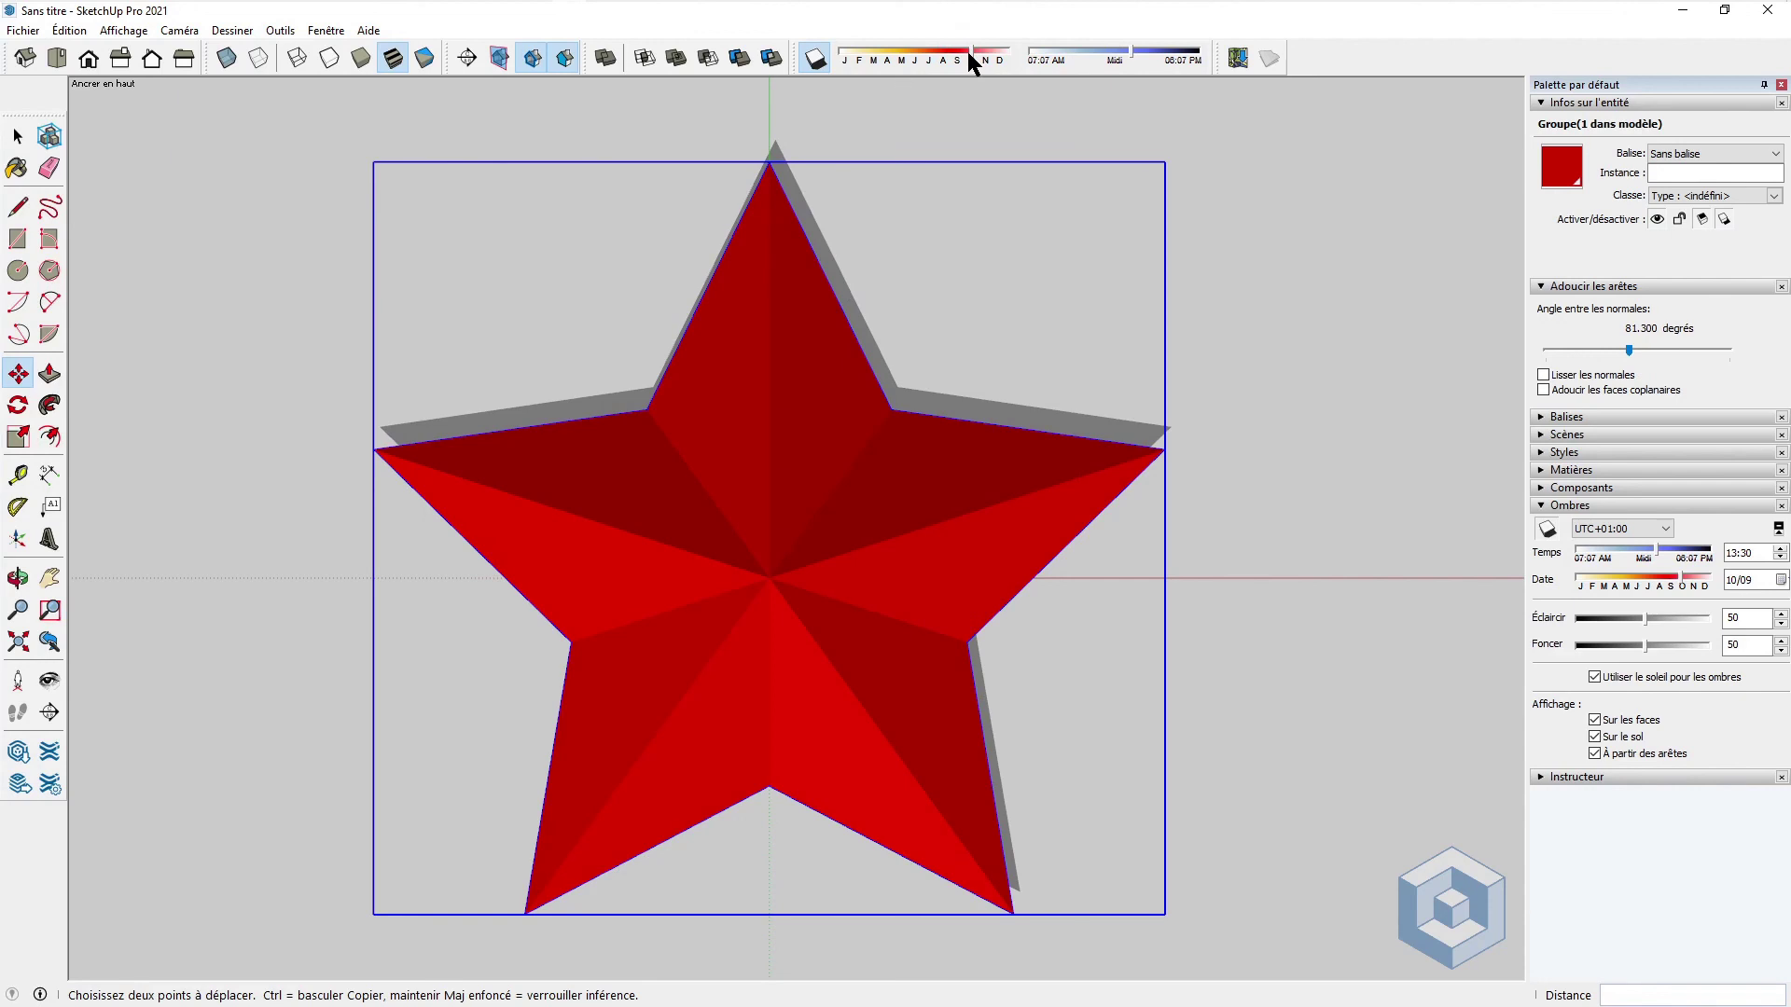
pyautogui.click(1127, 52)
pyautogui.moveTo(1129, 53)
pyautogui.mouseDown()
pyautogui.moveTo(1093, 54)
pyautogui.moveTo(1128, 53)
pyautogui.mouseUp()
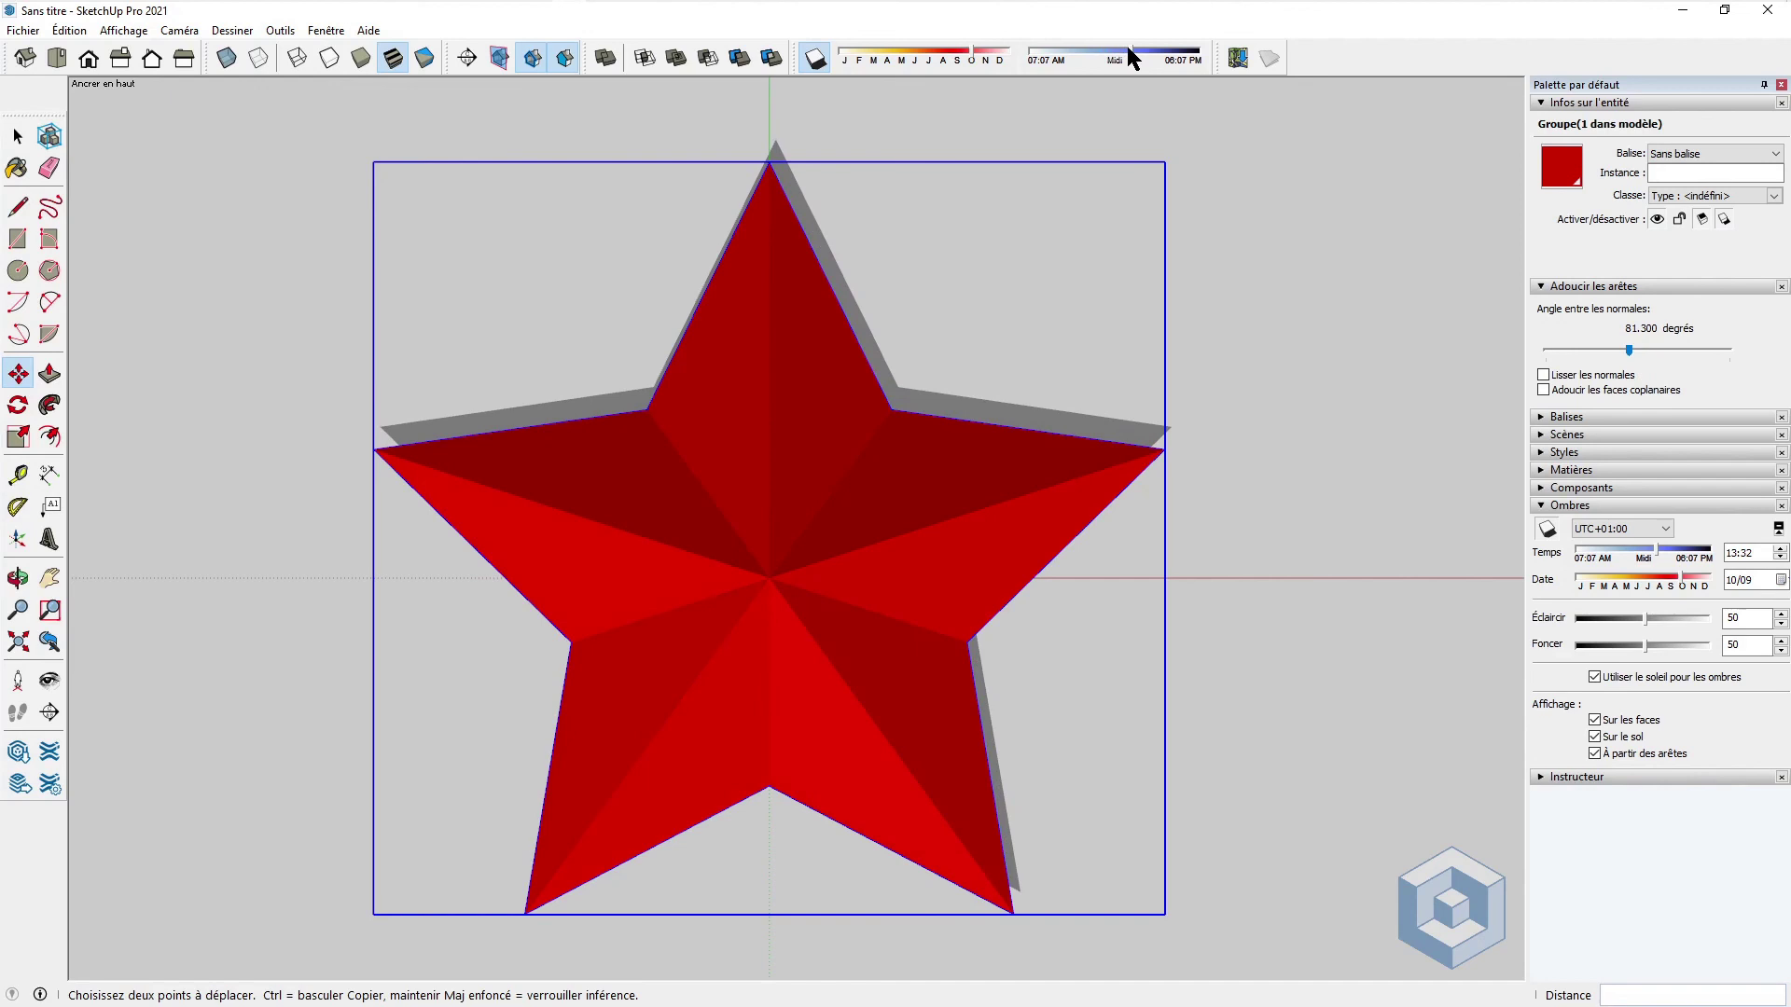